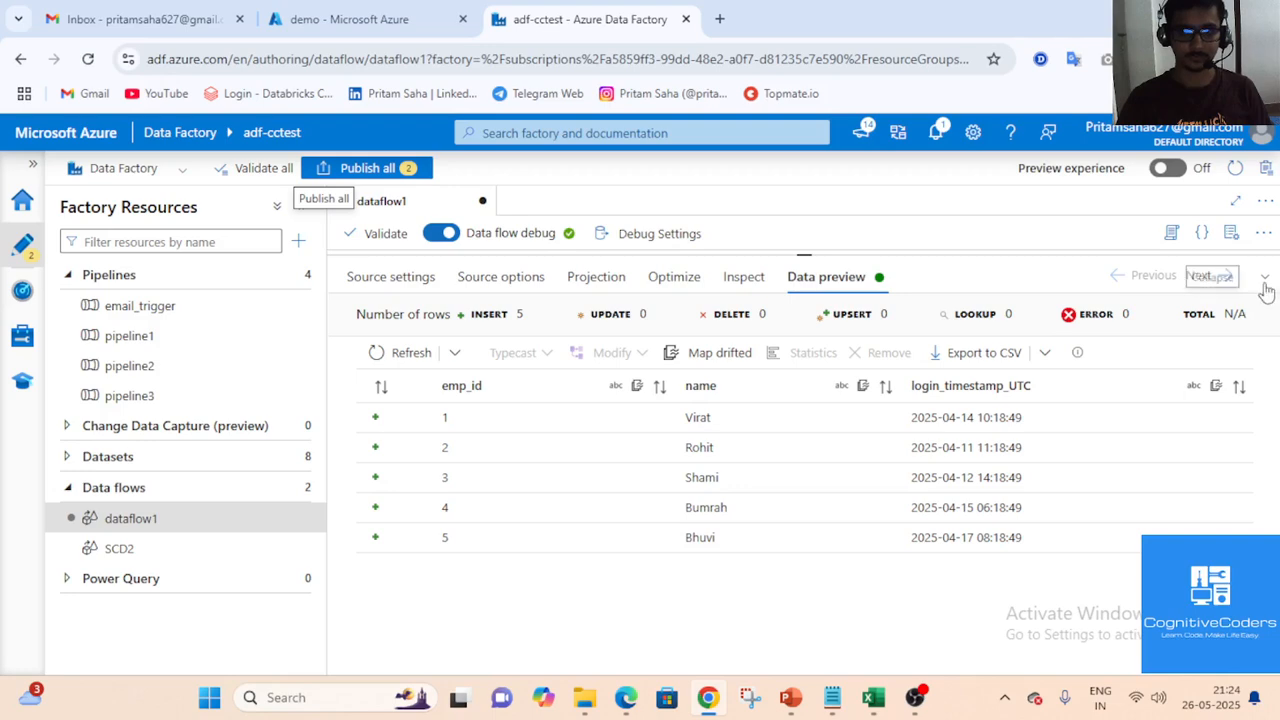
Examine the source settings of source1 in dataflow1, including the dataset it uses
click(1263, 278)
click(690, 312)
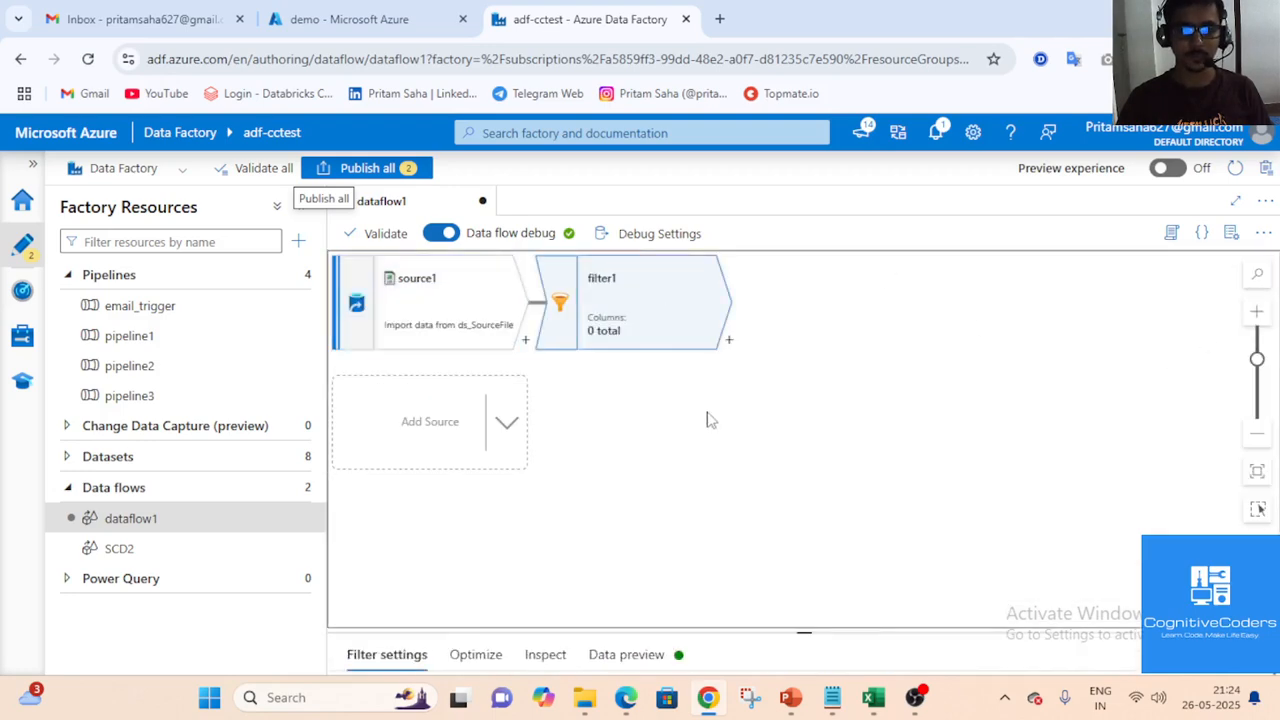
click(430, 318)
click(1267, 677)
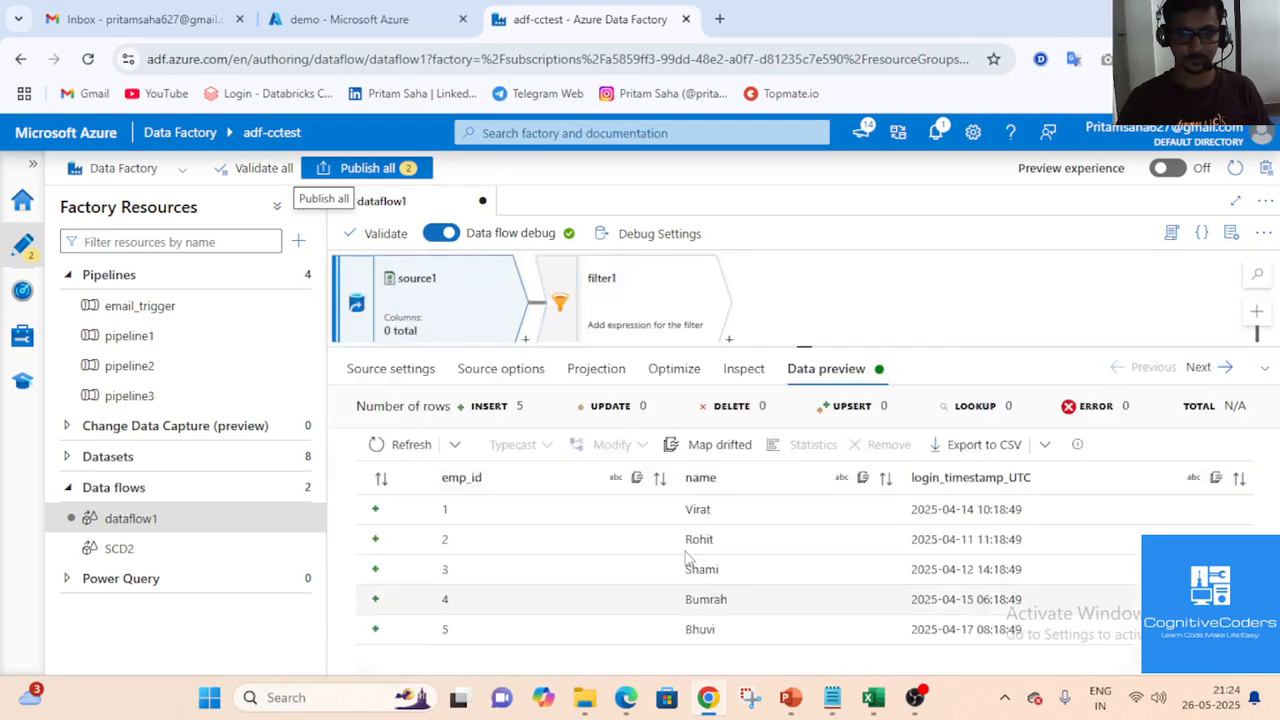
click(389, 277)
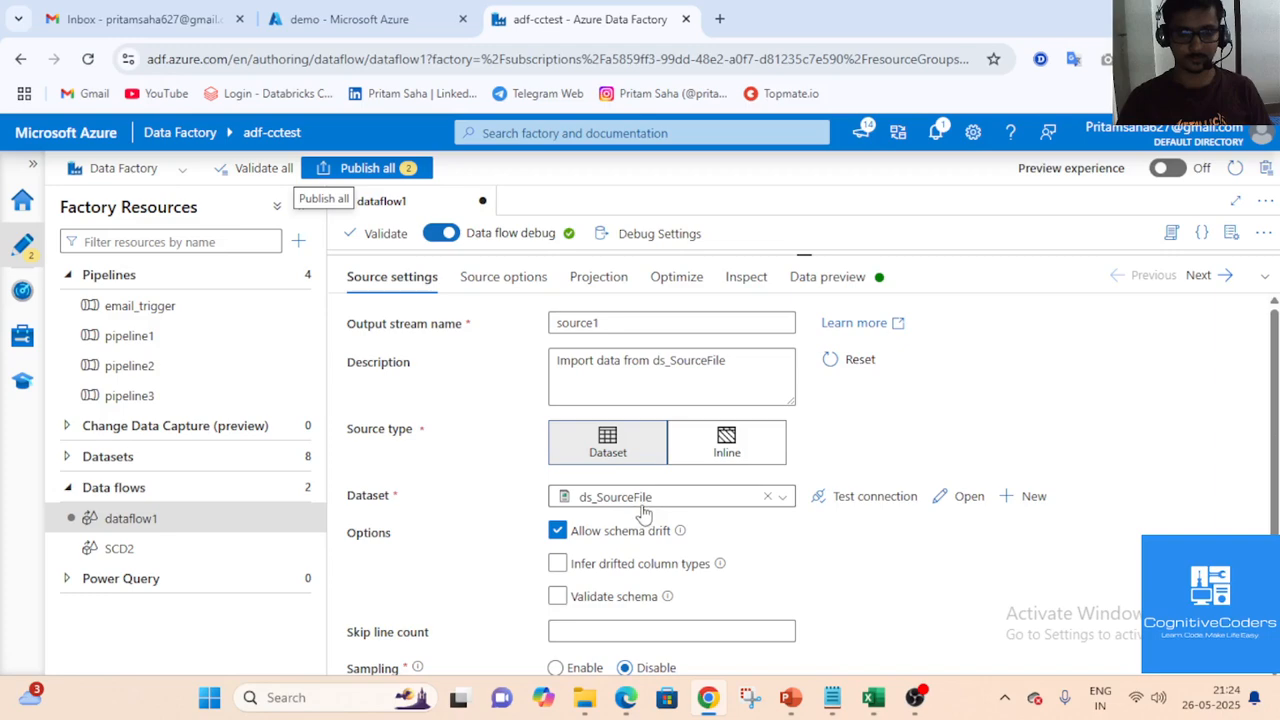
Check the source folder of the demo container in the Azure portal, and preview source1's data in Data Factory
click(330, 19)
click(362, 481)
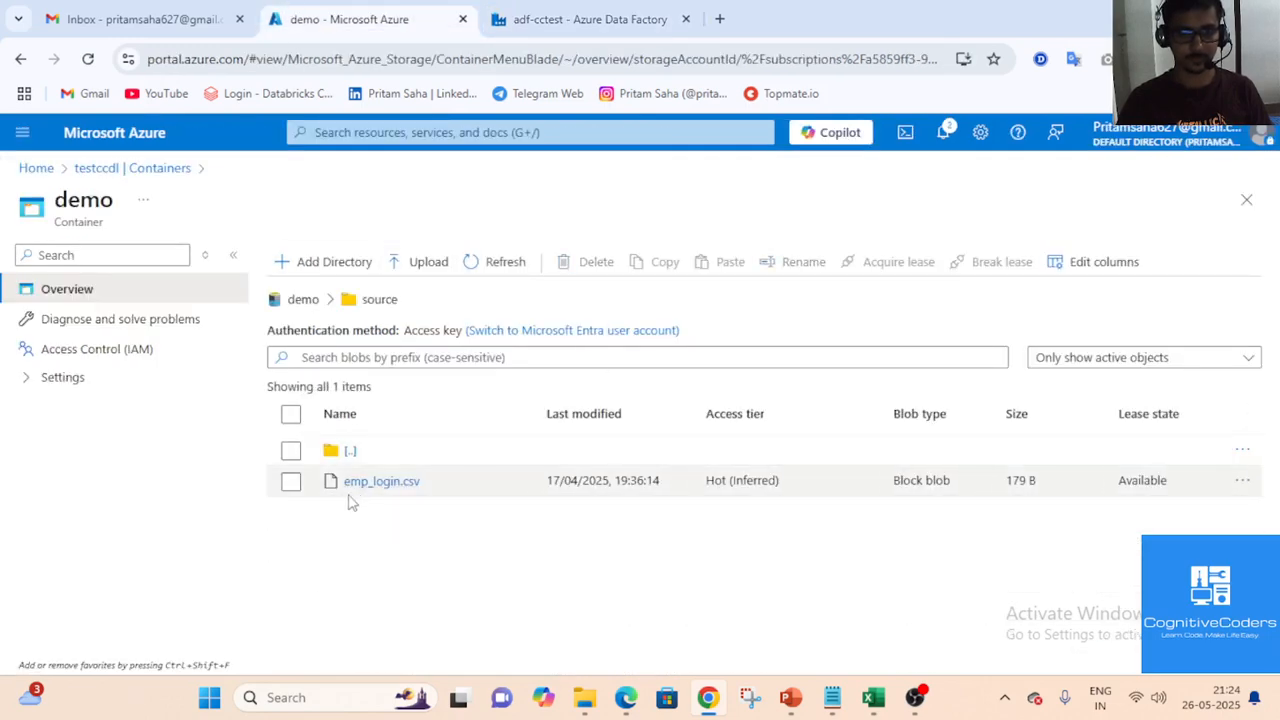
click(522, 9)
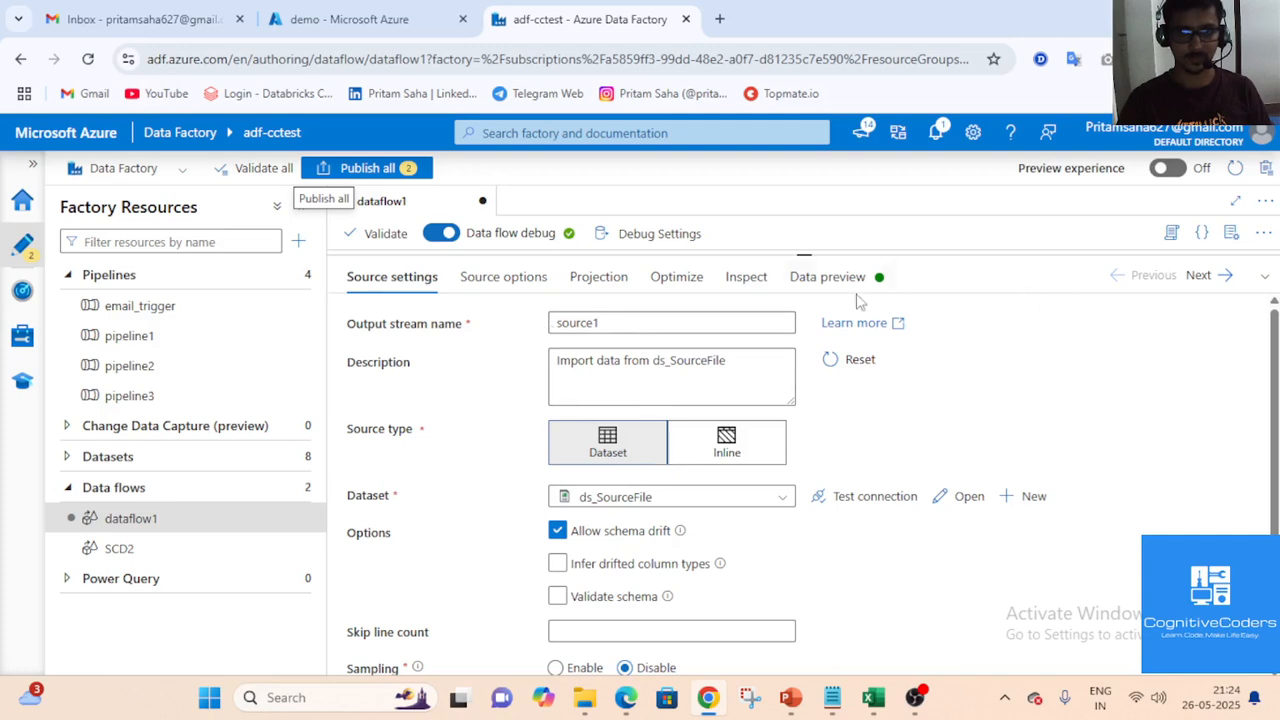
click(830, 279)
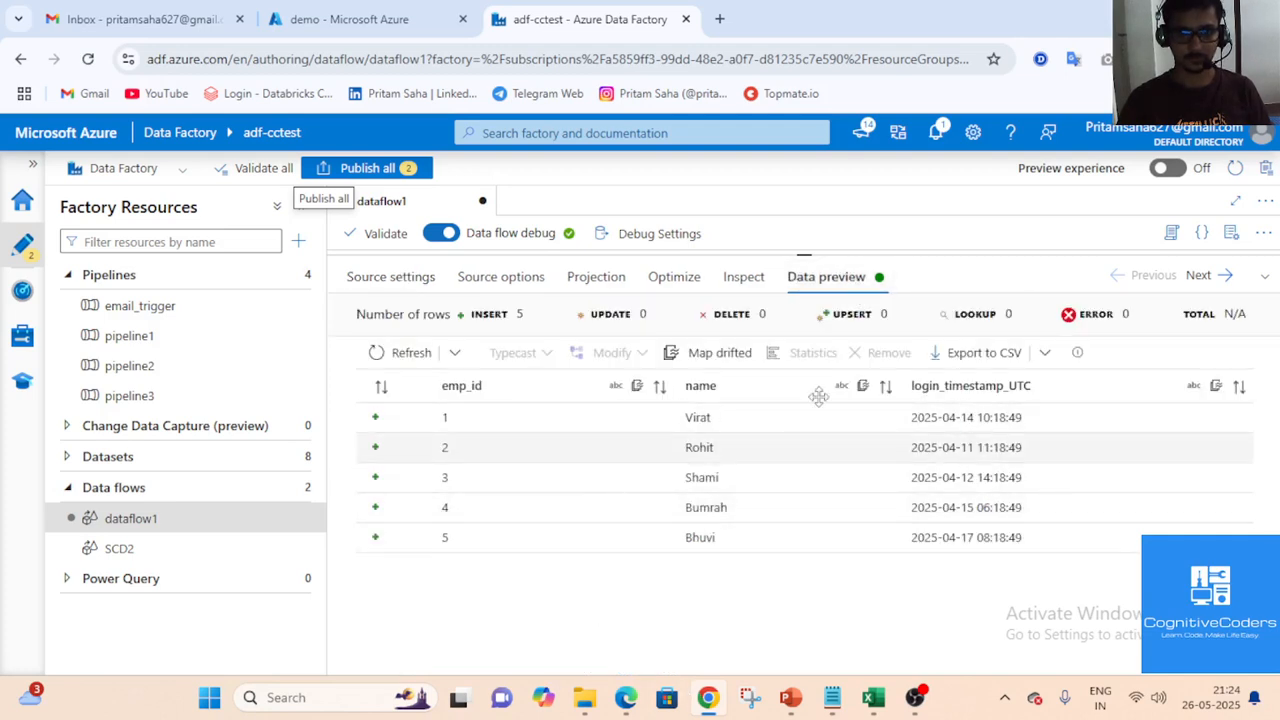
click(1268, 280)
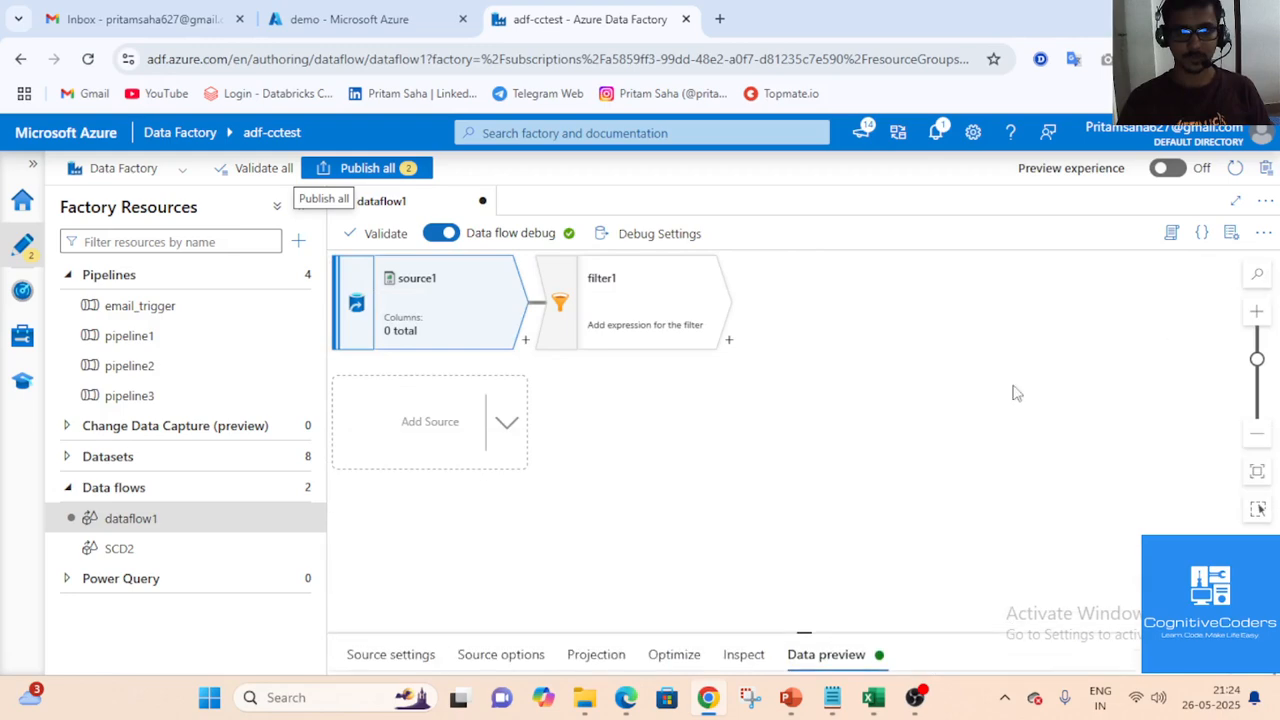
Examine filter1's filter expression and data preview, and compare with the source folder in the Azure portal
click(683, 323)
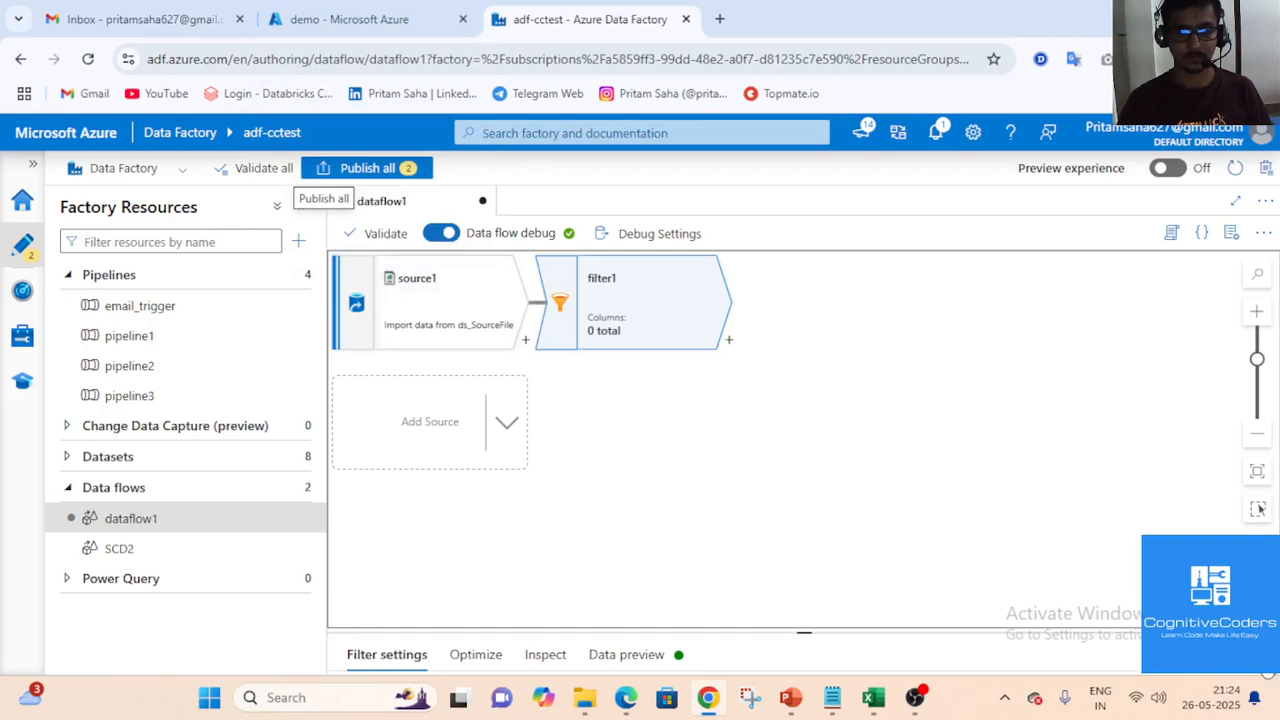
click(1266, 656)
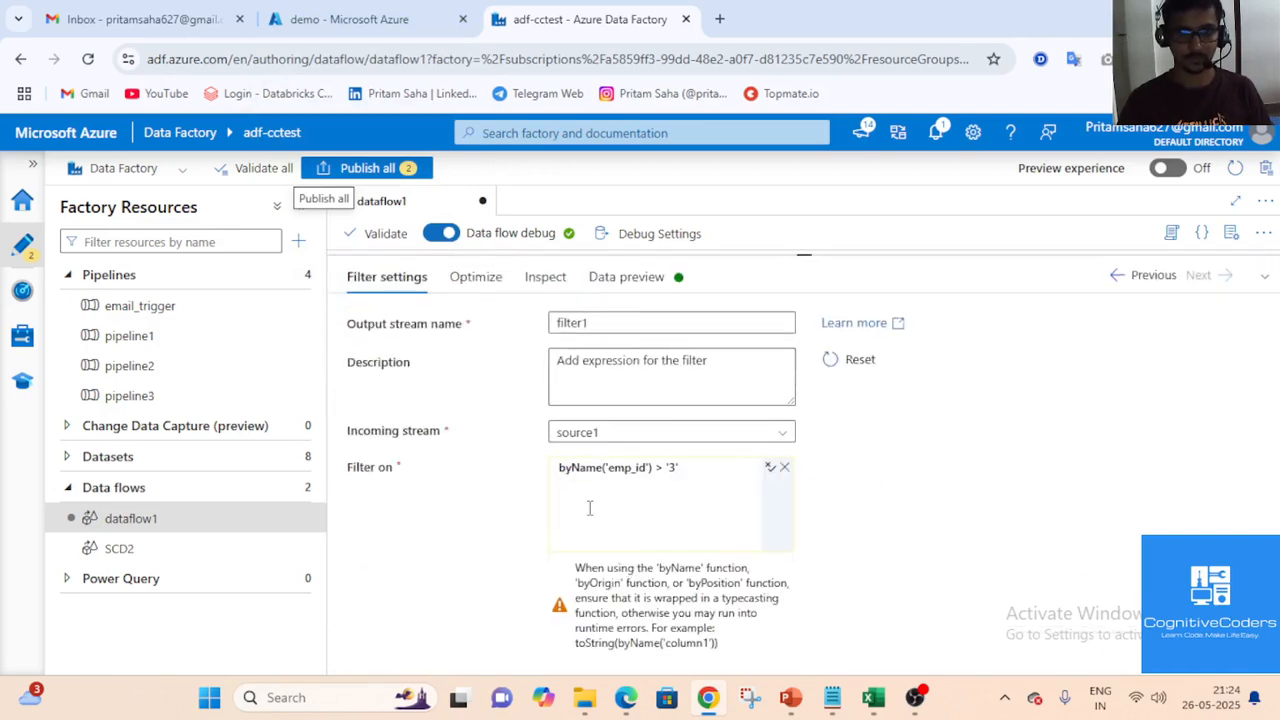
click(690, 516)
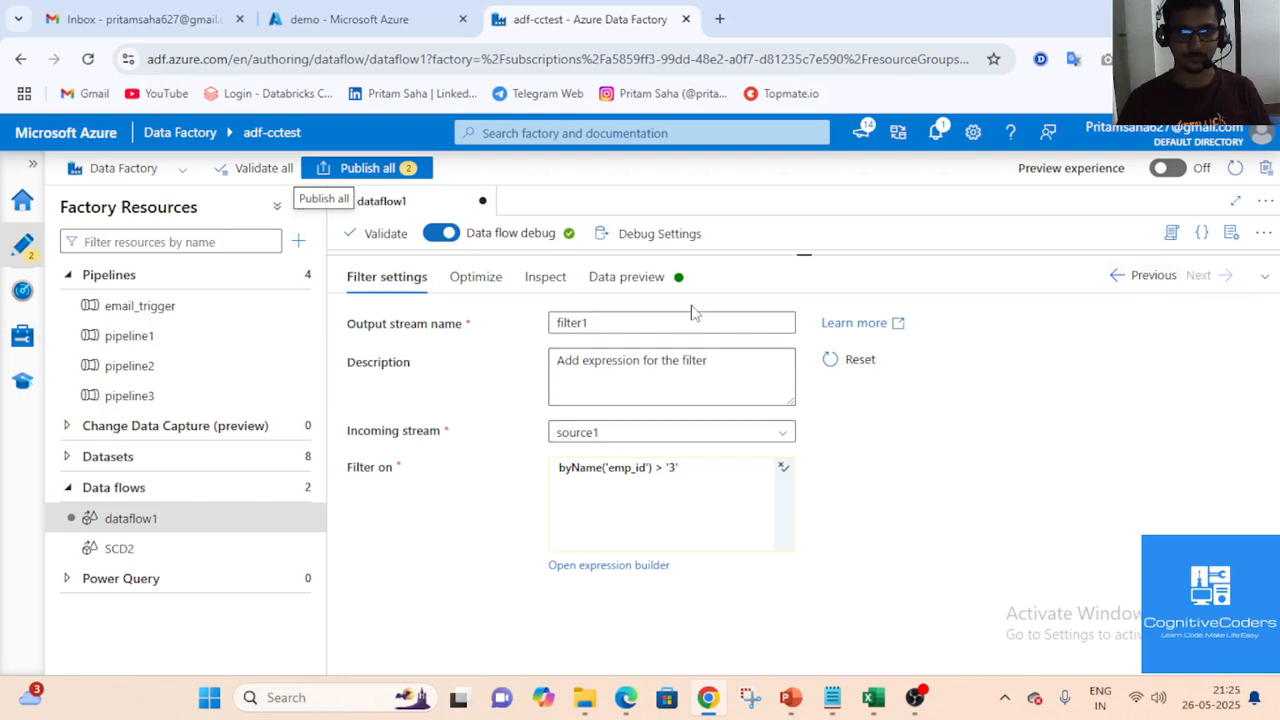
click(612, 277)
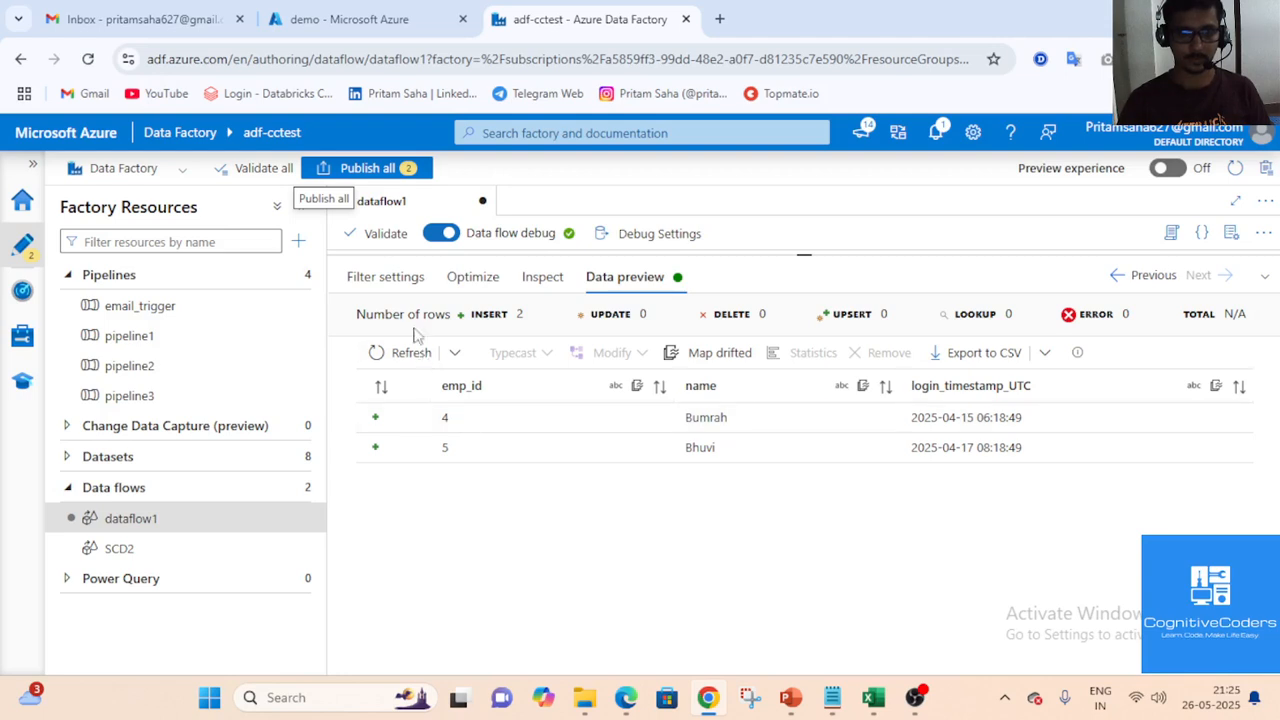
click(405, 280)
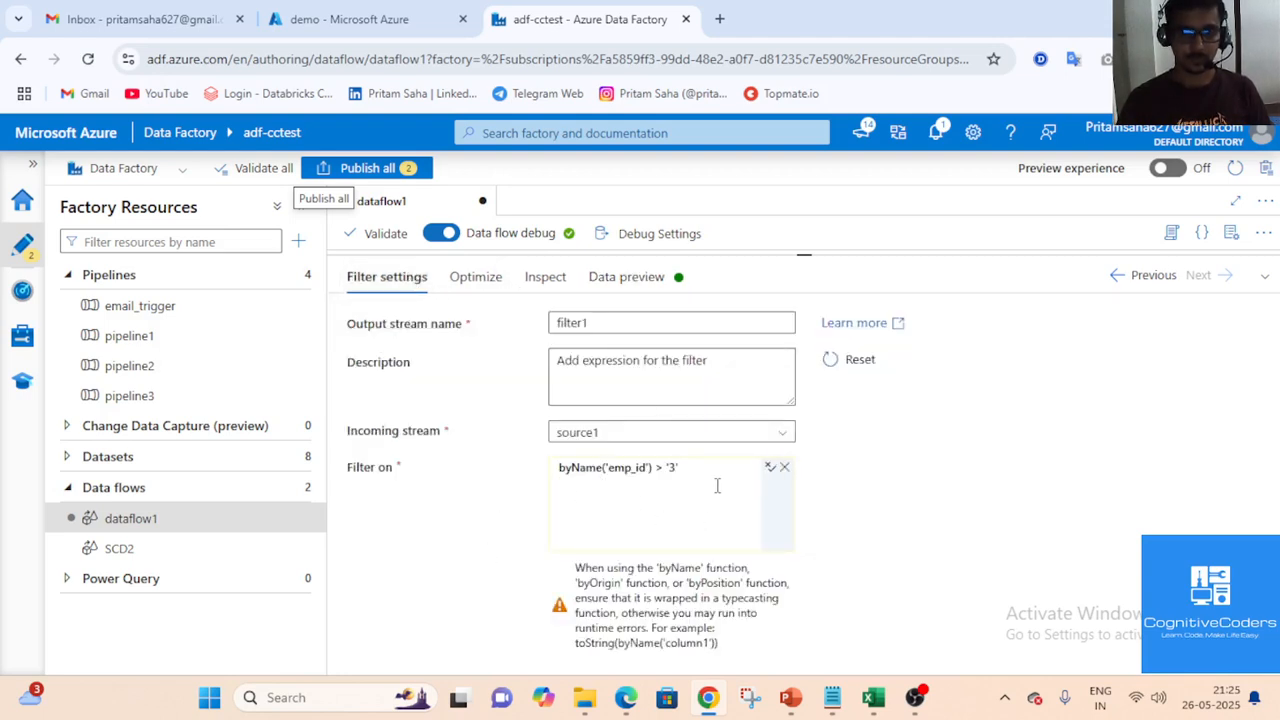
drag(700, 480, 548, 478)
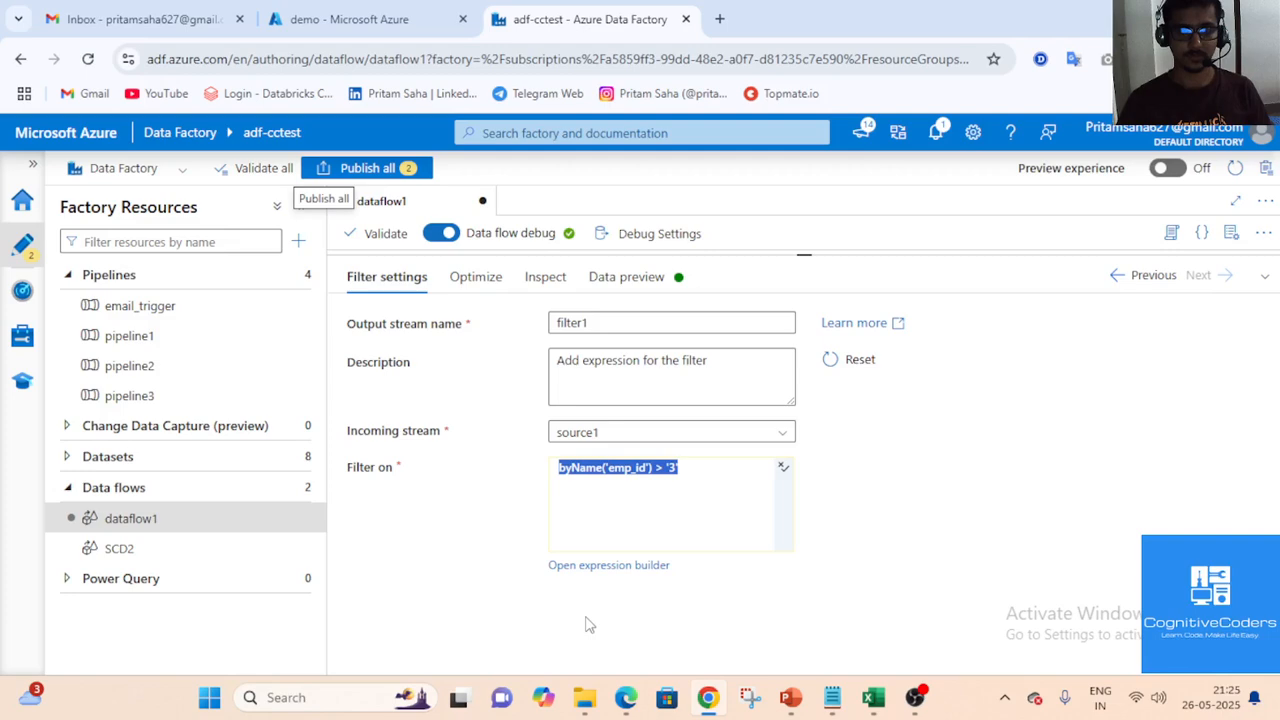
click(349, 19)
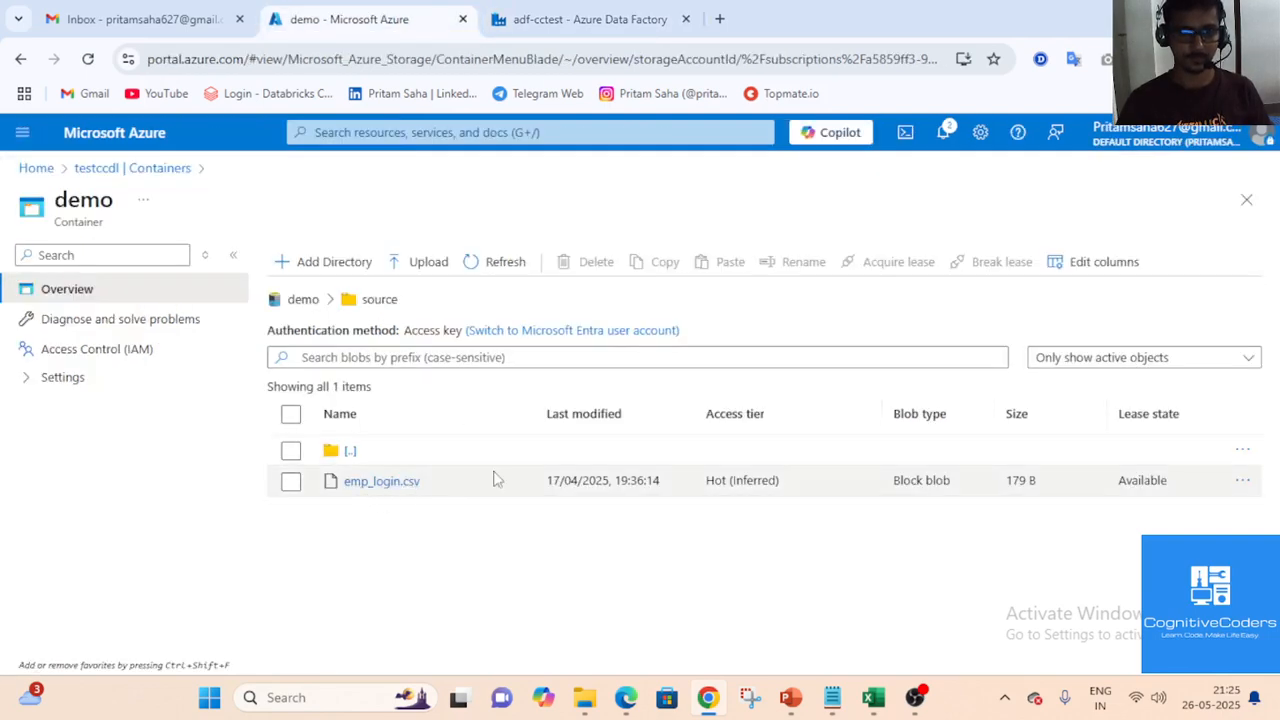
click(648, 31)
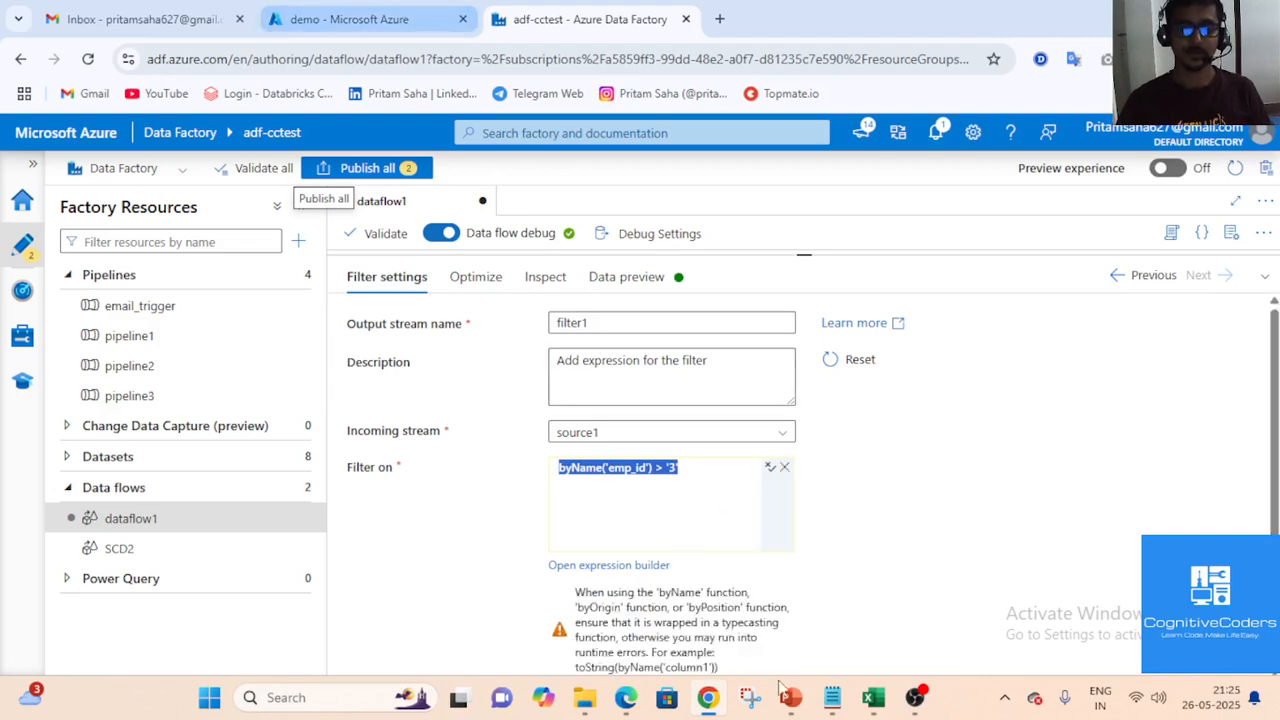
Switch to the config workbook in Excel and auto-fit the widths of columns A and B
click(873, 697)
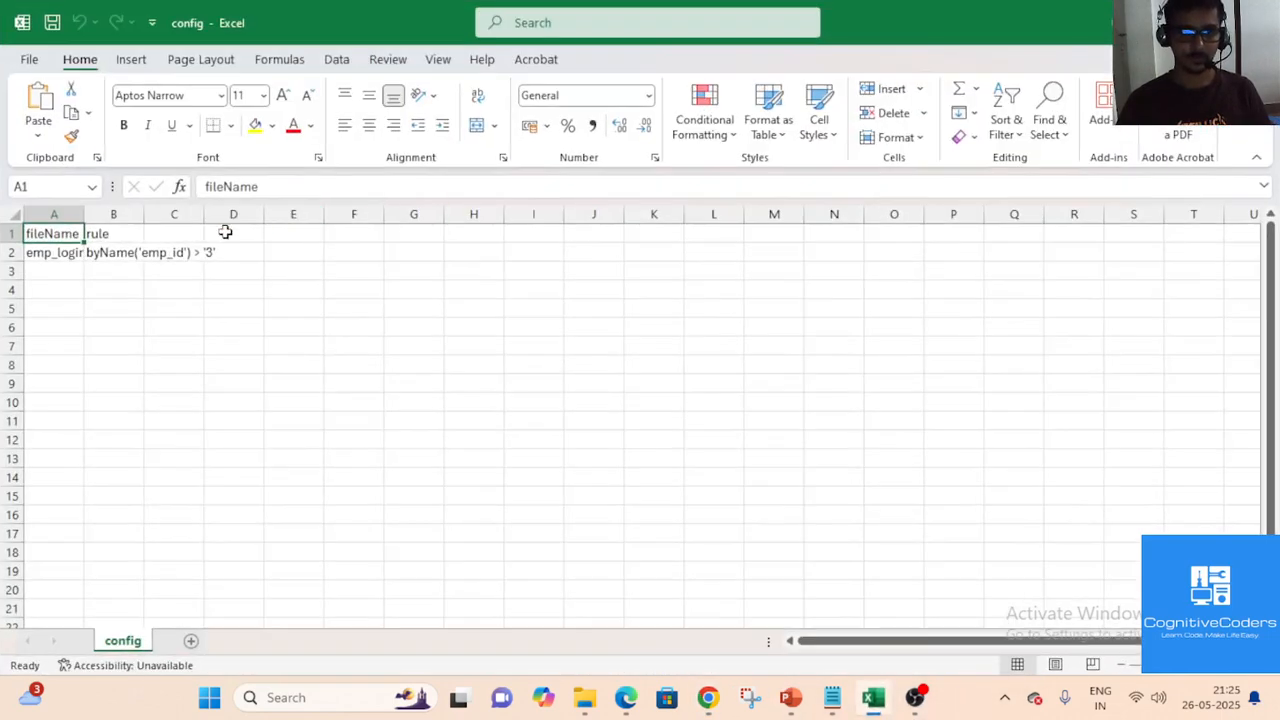
double_click(85, 220)
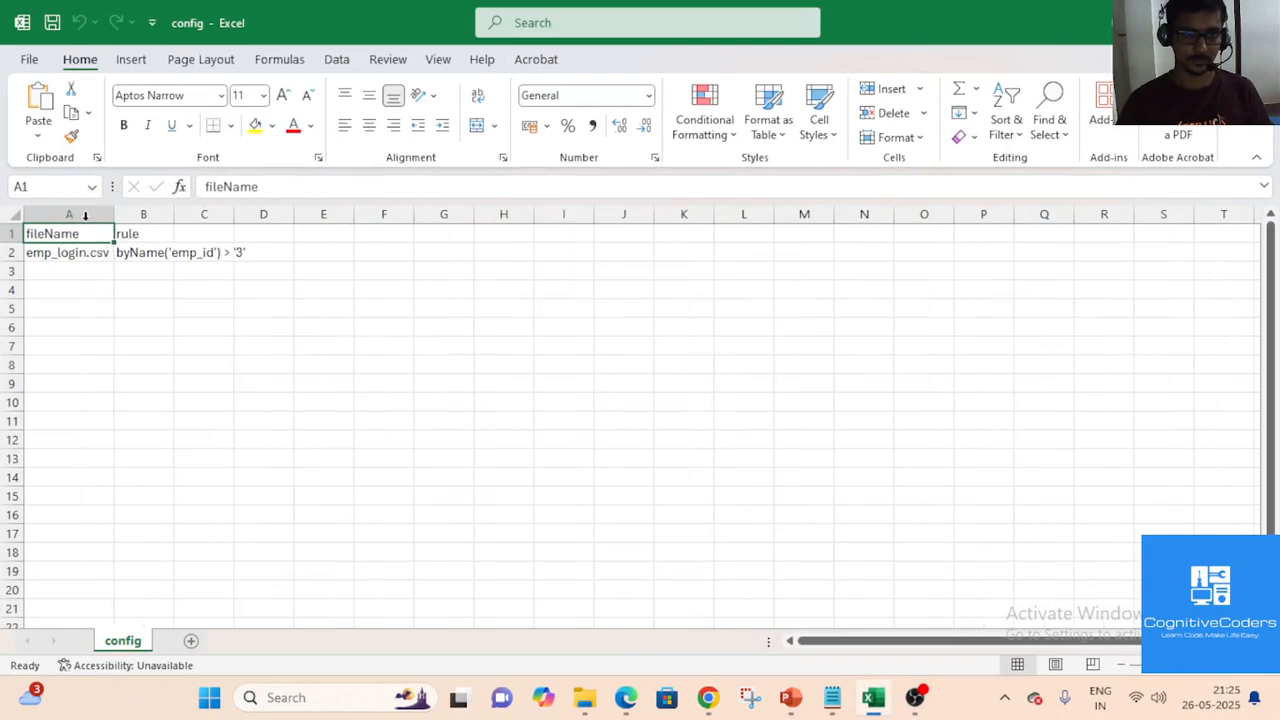
double_click(175, 222)
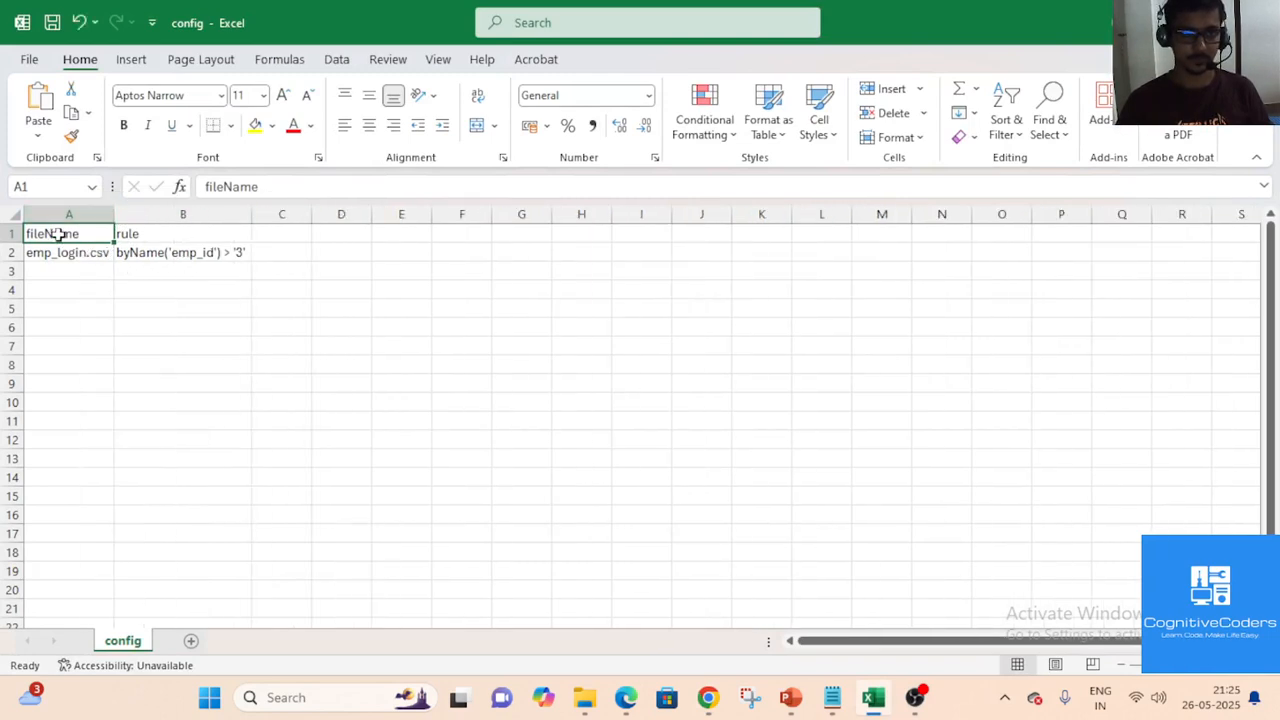
Examine the rule header and the file name and rule entries in row 2 of the config sheet
click(170, 238)
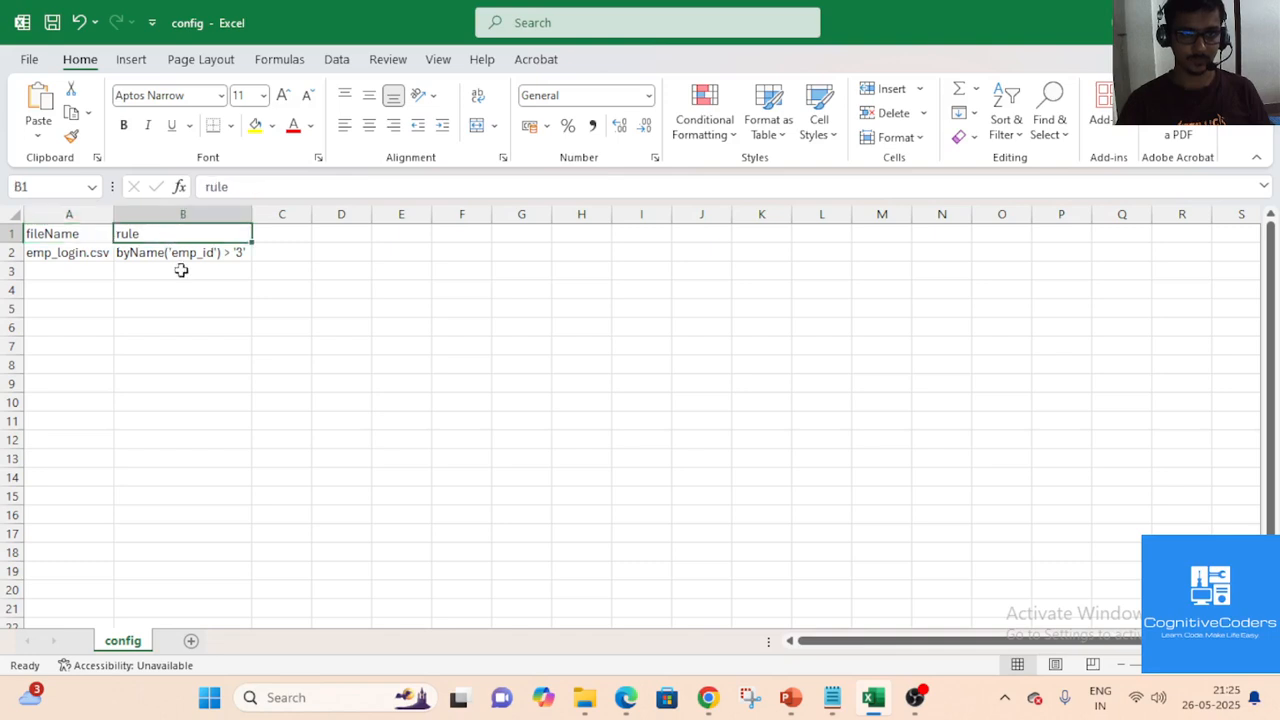
click(56, 256)
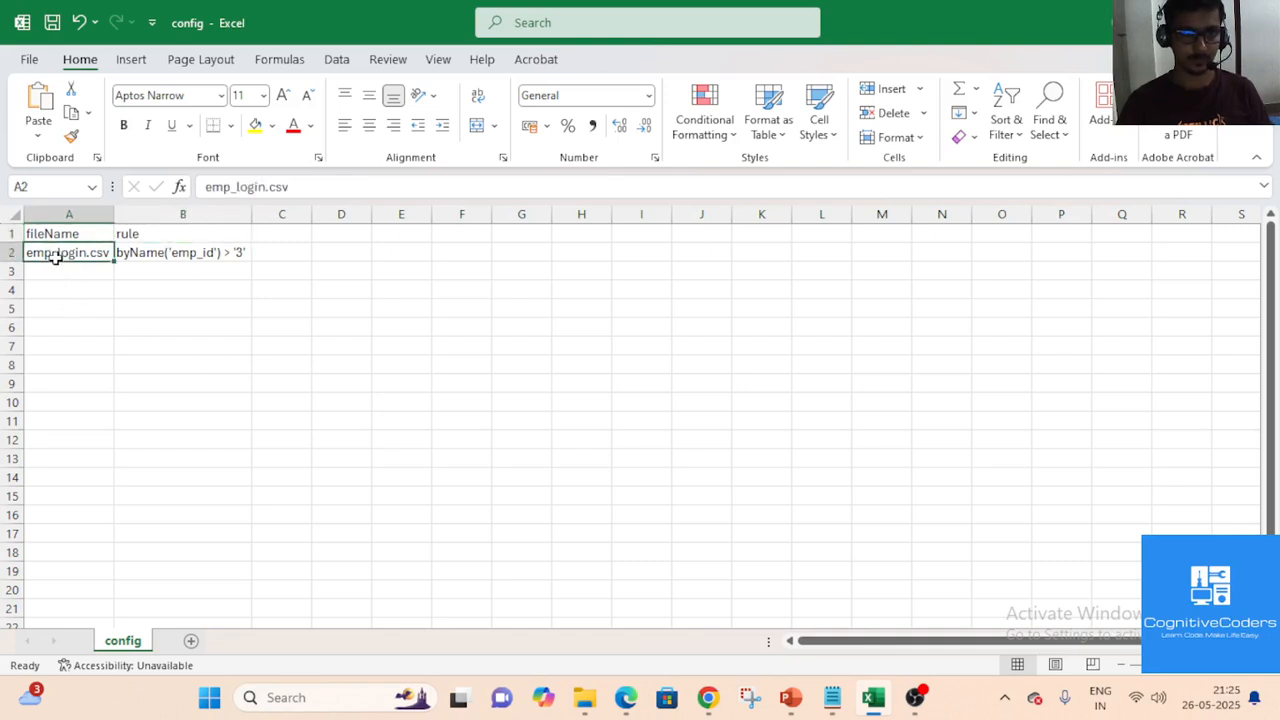
click(170, 254)
click(92, 258)
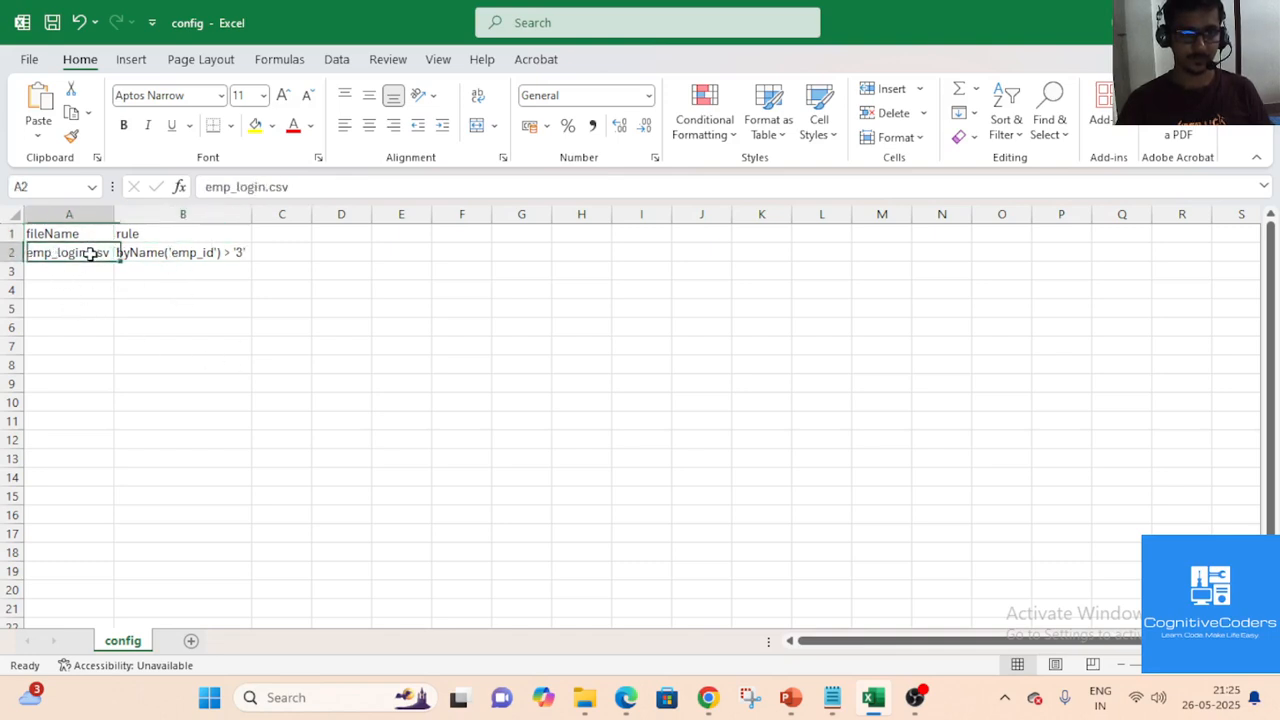
click(148, 254)
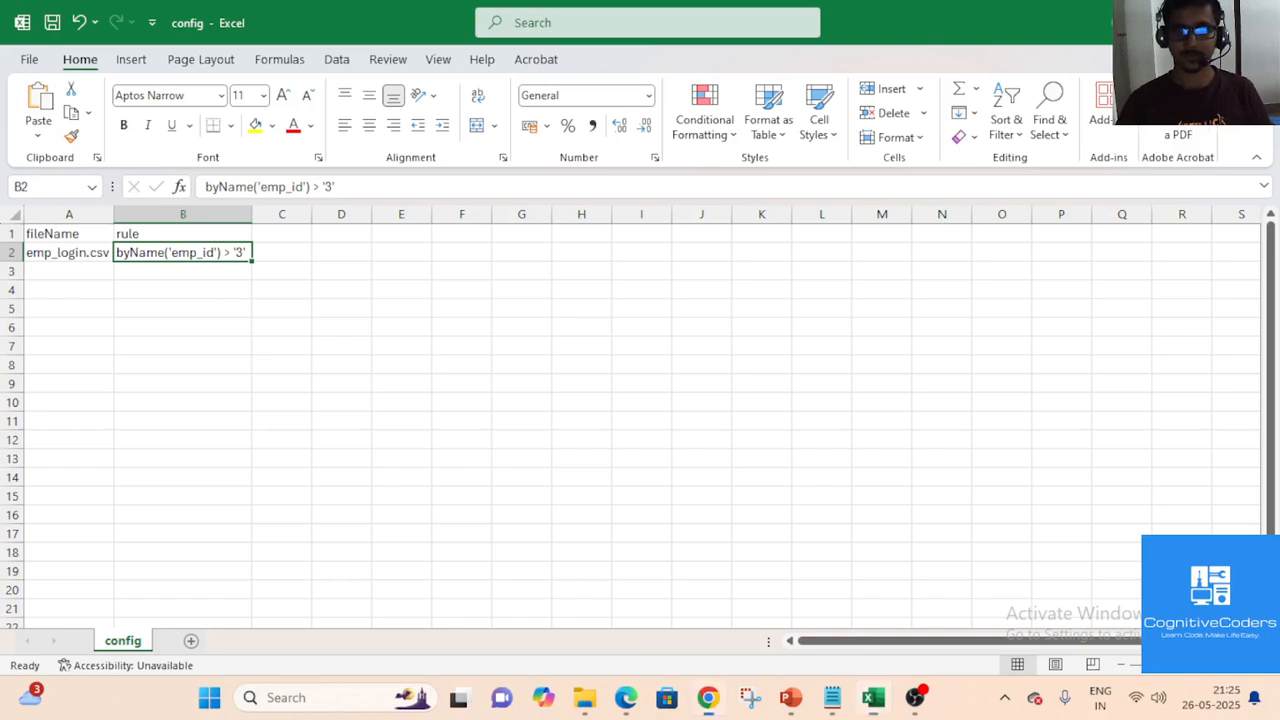
Switch to the Azure portal, go up to the demo container's root and locate config.csv among its files
key(alt+Tab)
click(340, 19)
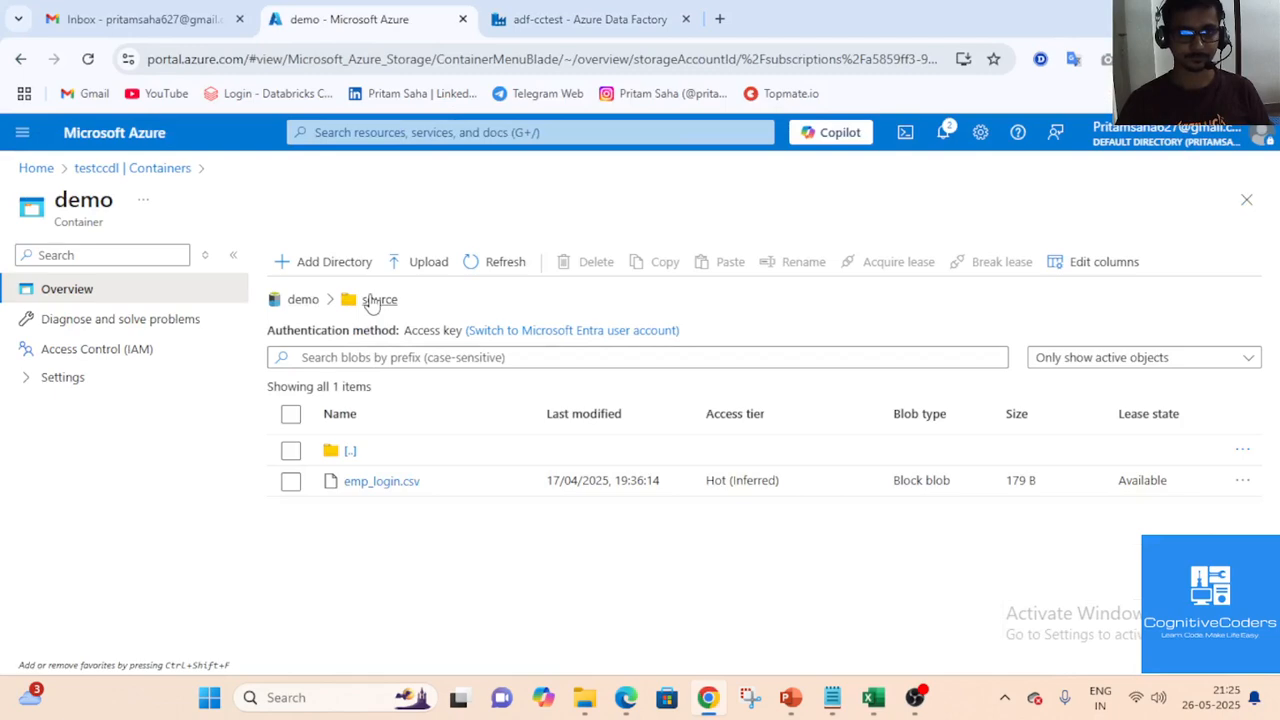
click(435, 459)
click(351, 455)
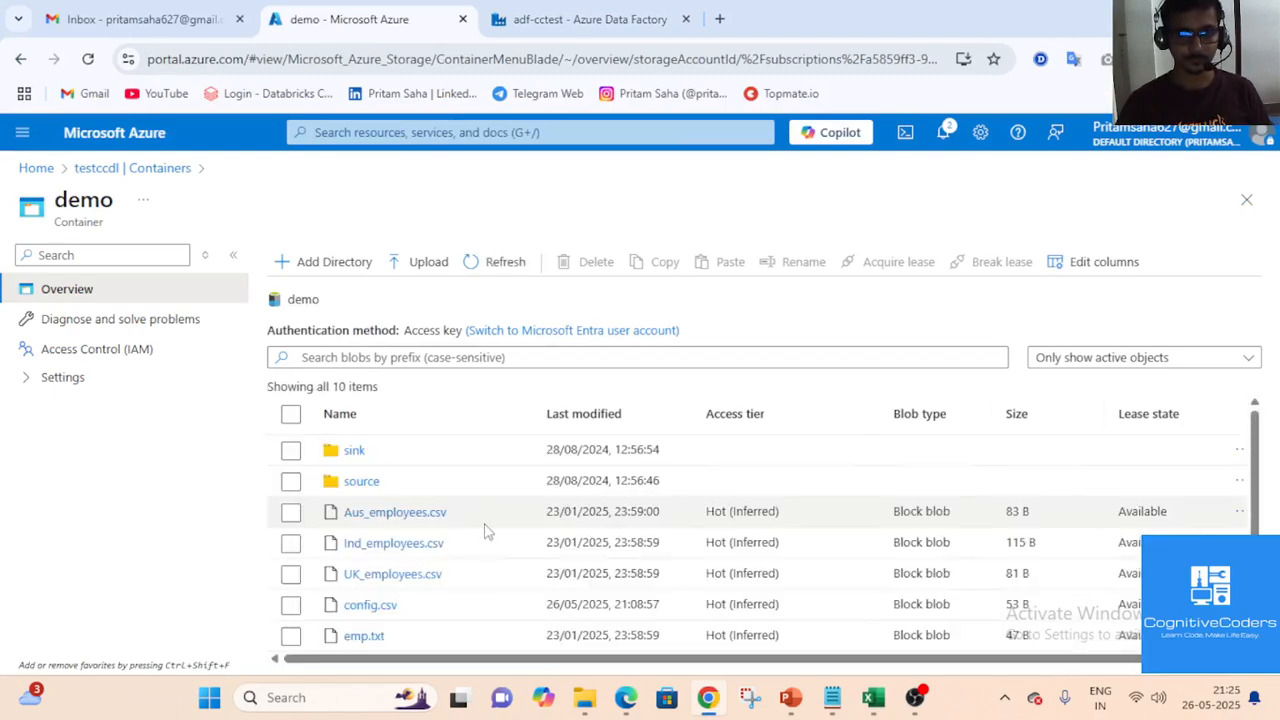
scroll(529, 571, down, 2)
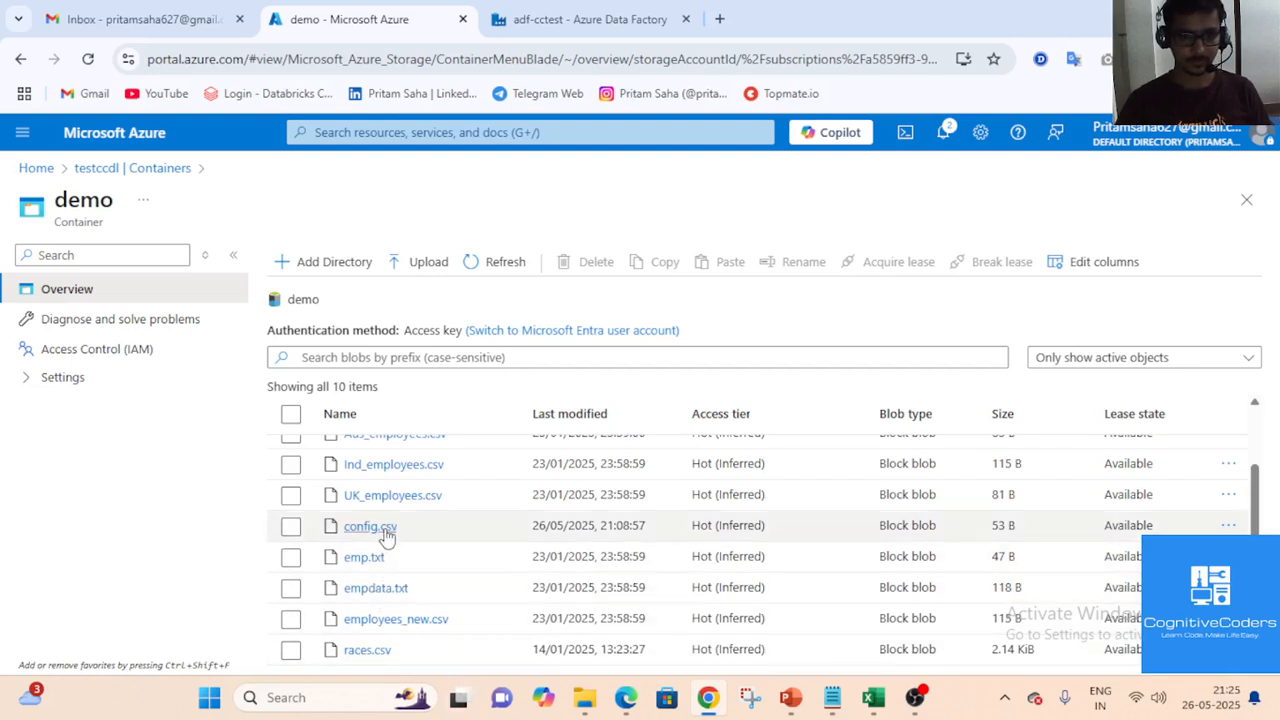
scroll(470, 545, up, 2)
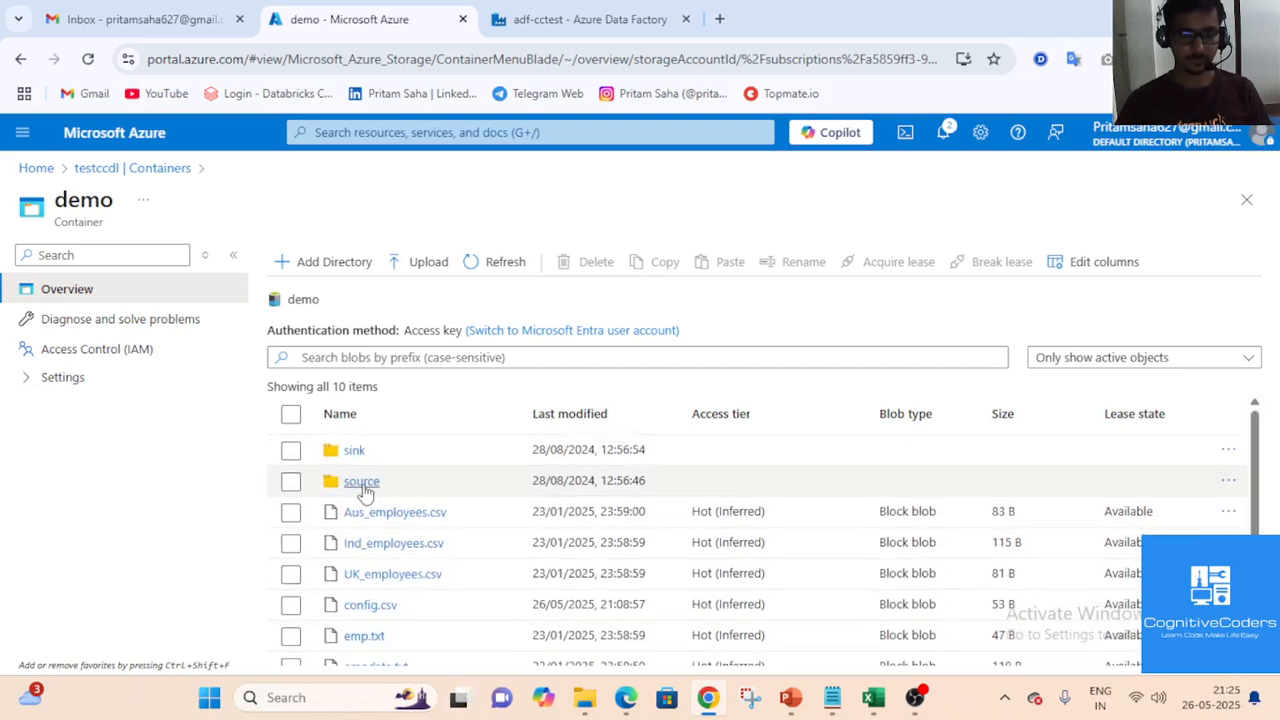
Delete the _SUCCESS and part-00000 files from the demo container's sink folder, and return to the source folder
click(360, 450)
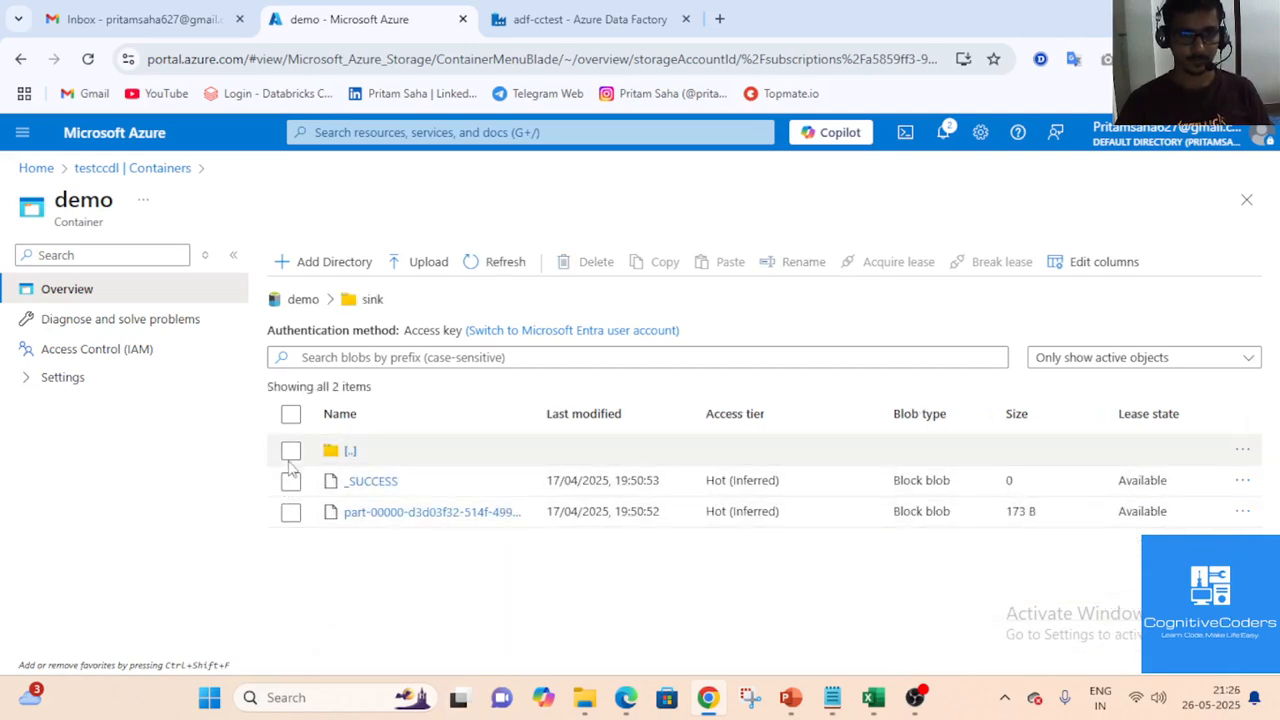
click(290, 451)
click(290, 481)
click(290, 512)
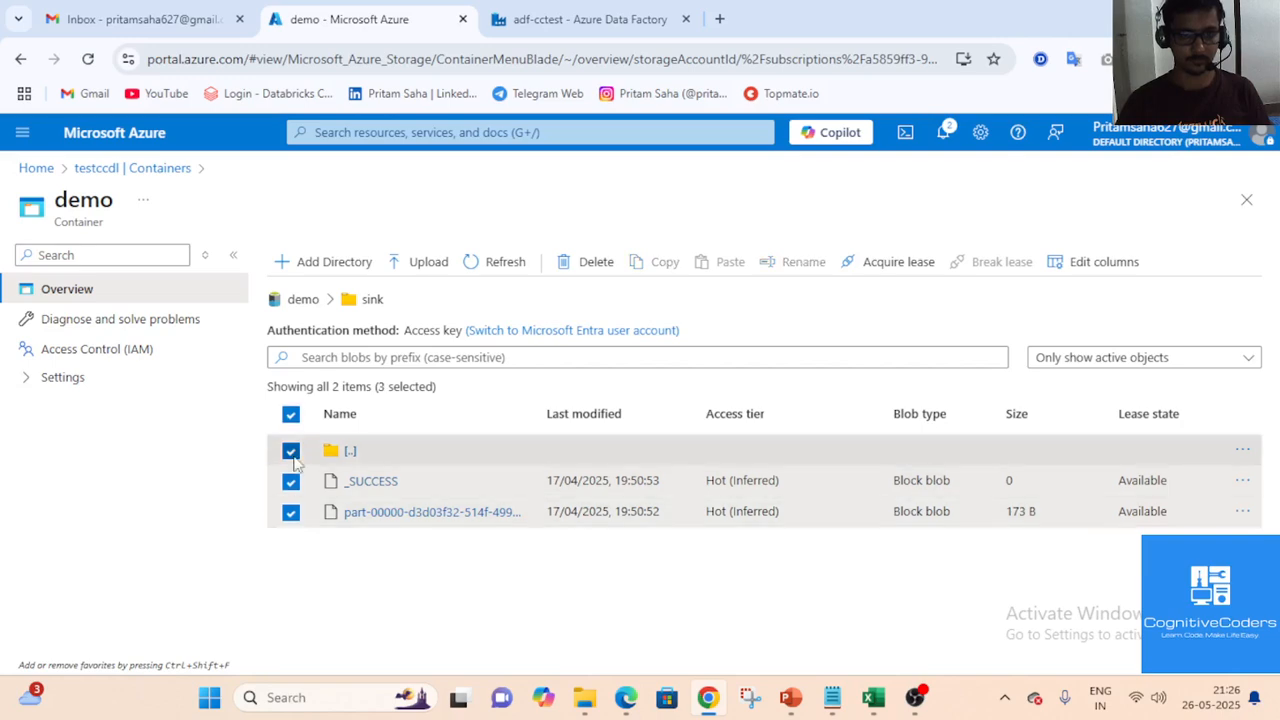
click(290, 451)
click(592, 262)
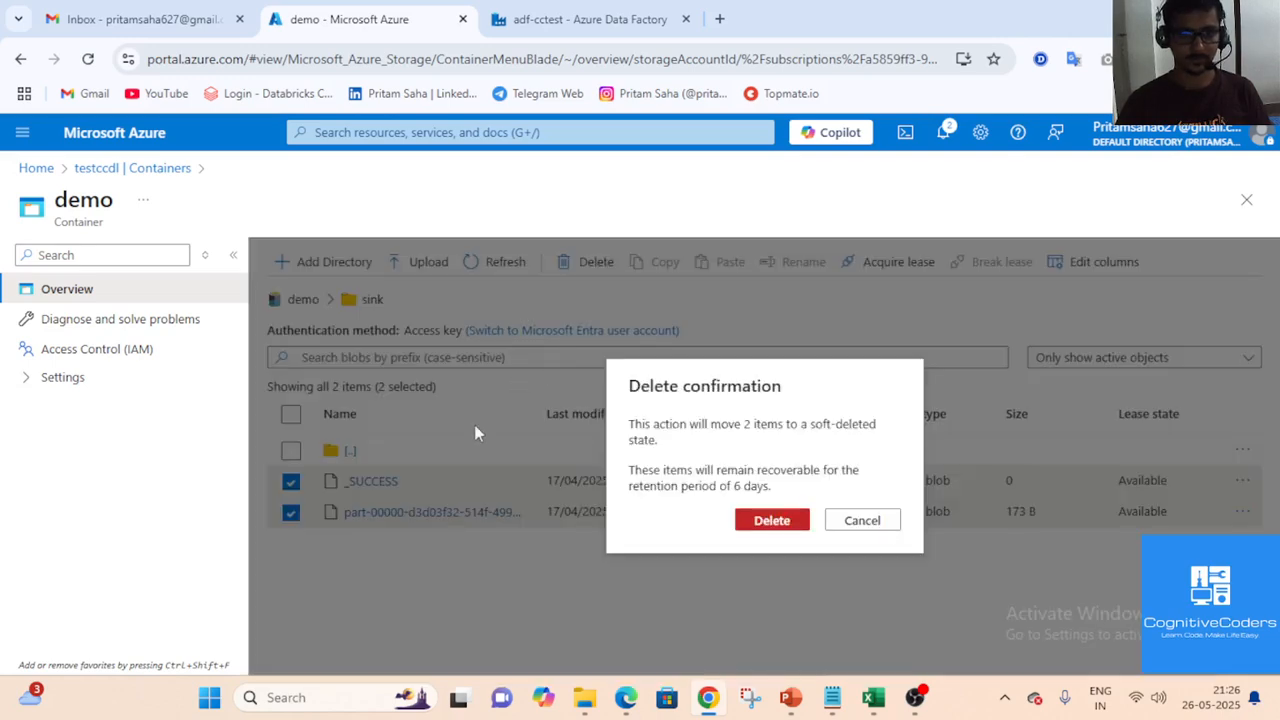
click(782, 524)
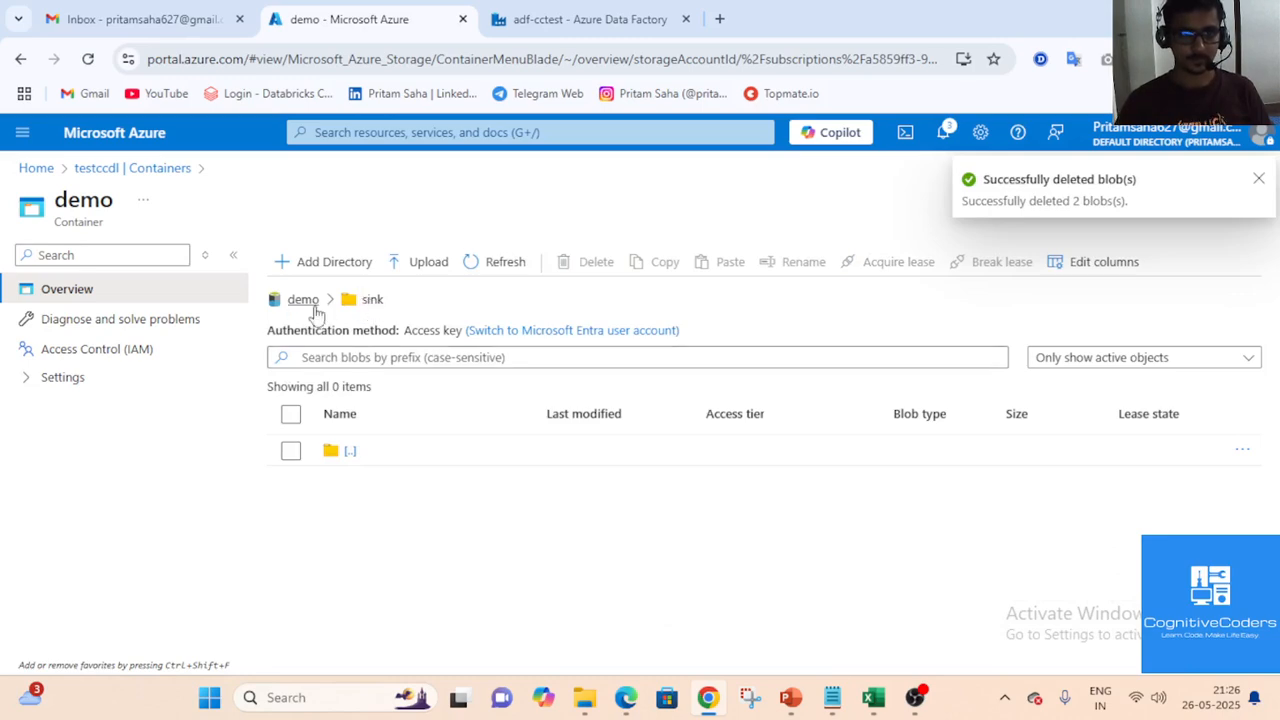
click(354, 453)
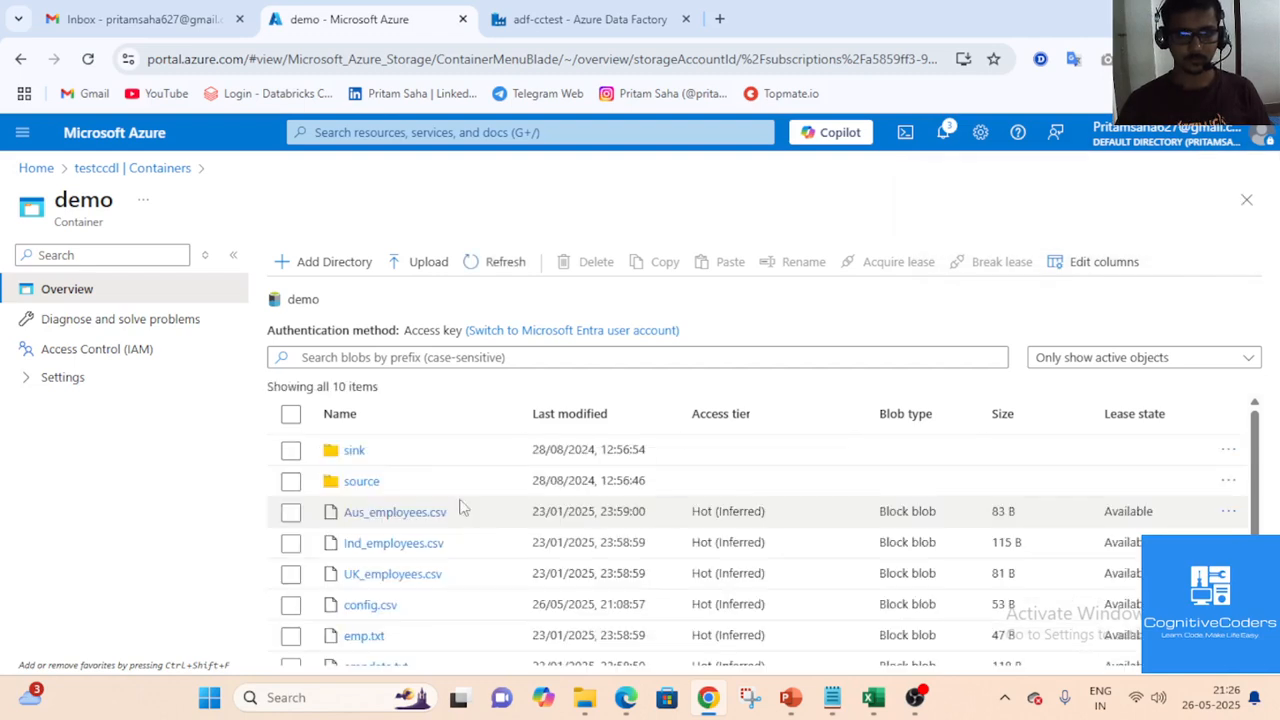
click(361, 481)
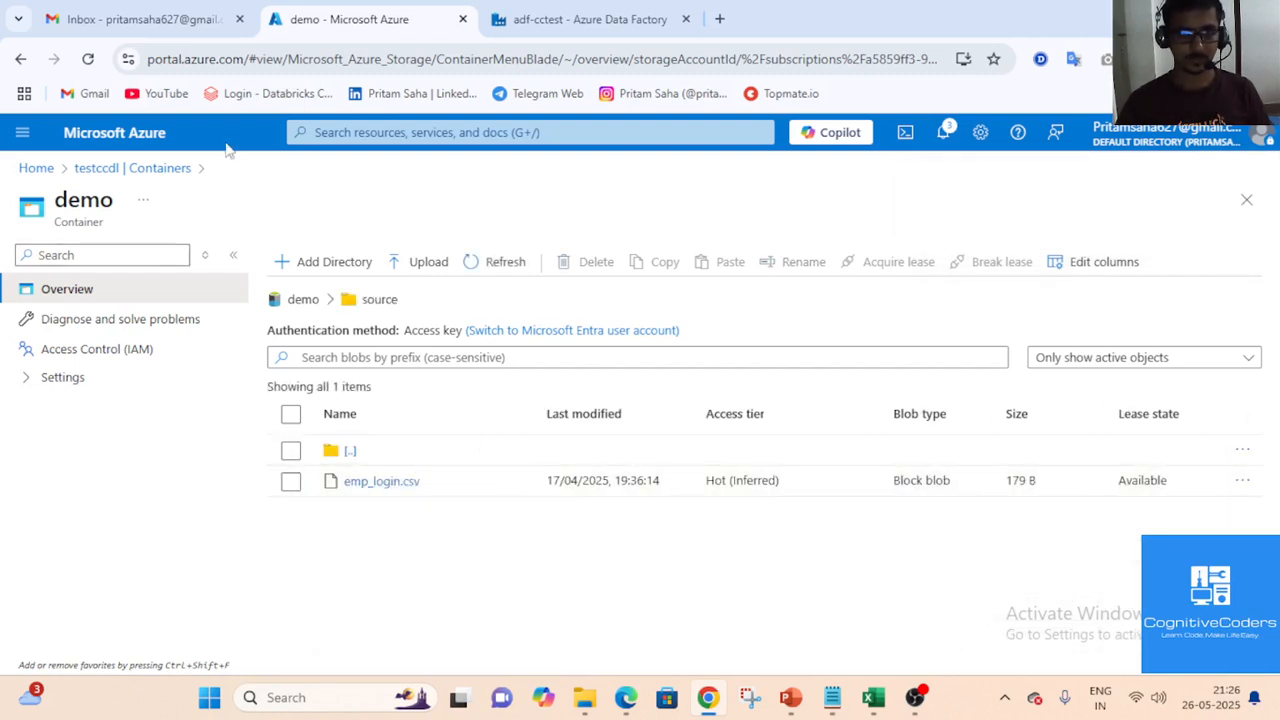
Switch to Data Factory, create a new blank pipeline and toggle its properties view
click(555, 21)
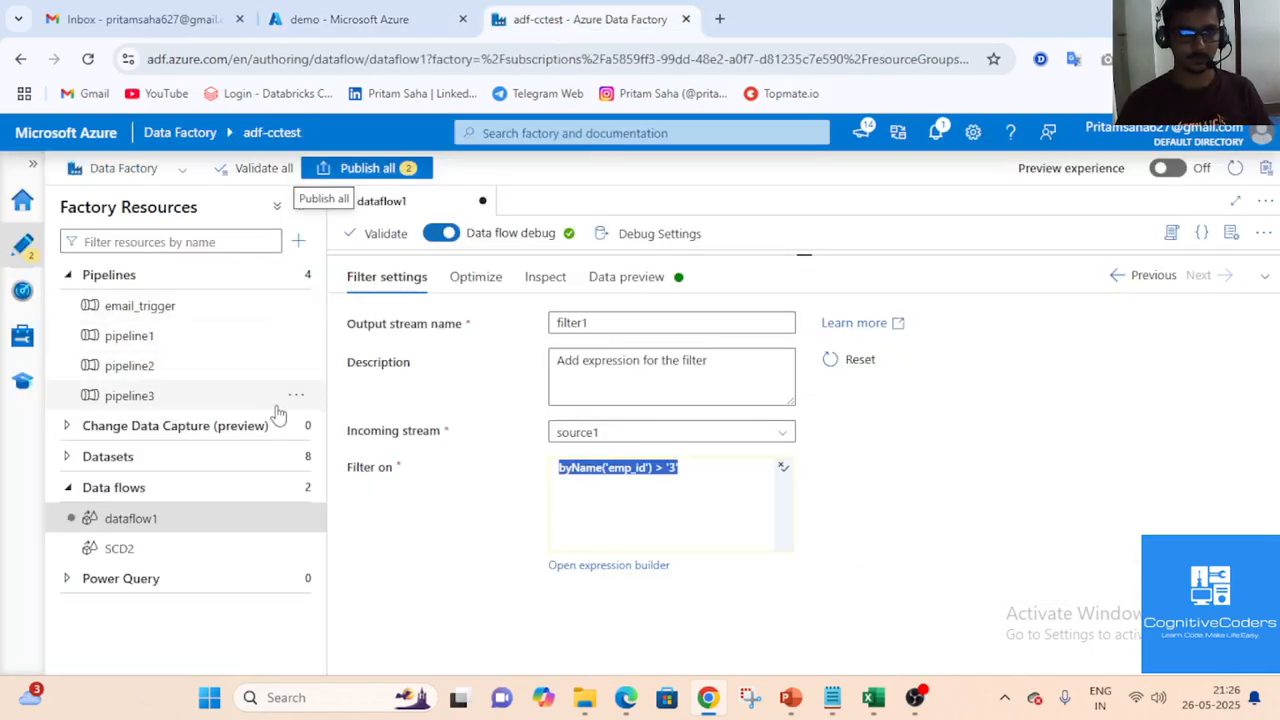
click(302, 275)
click(324, 314)
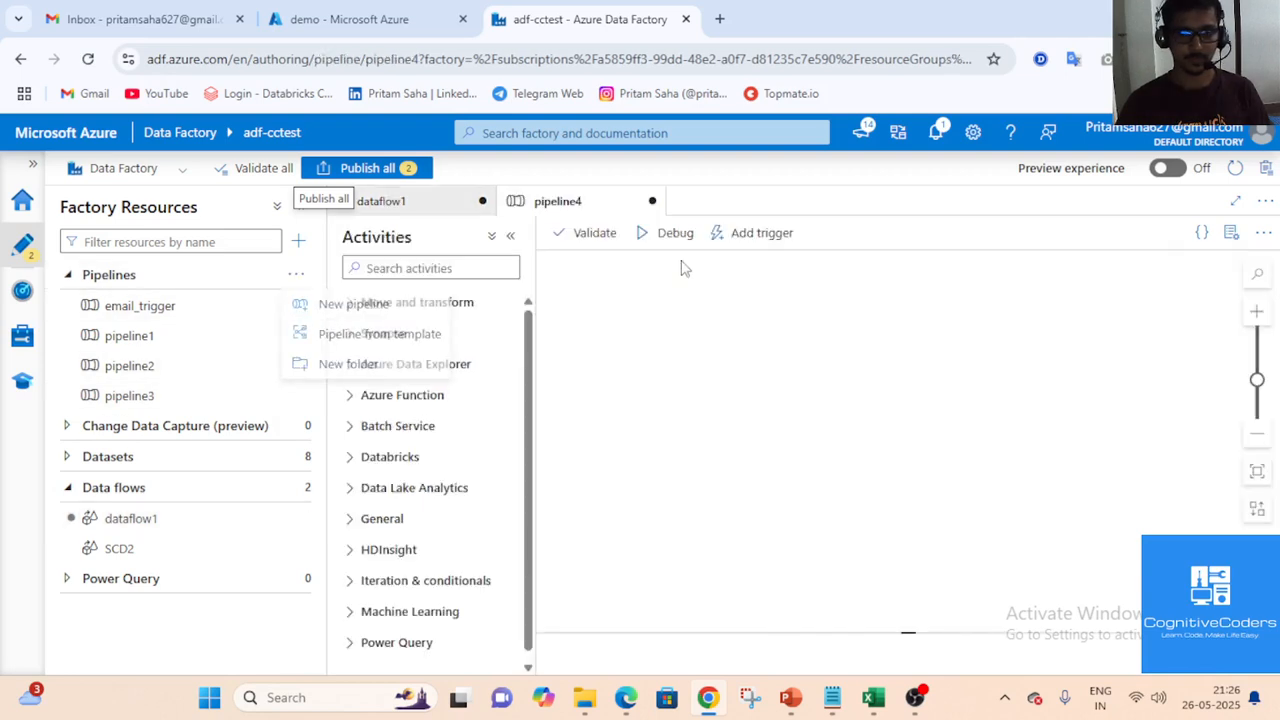
click(1230, 233)
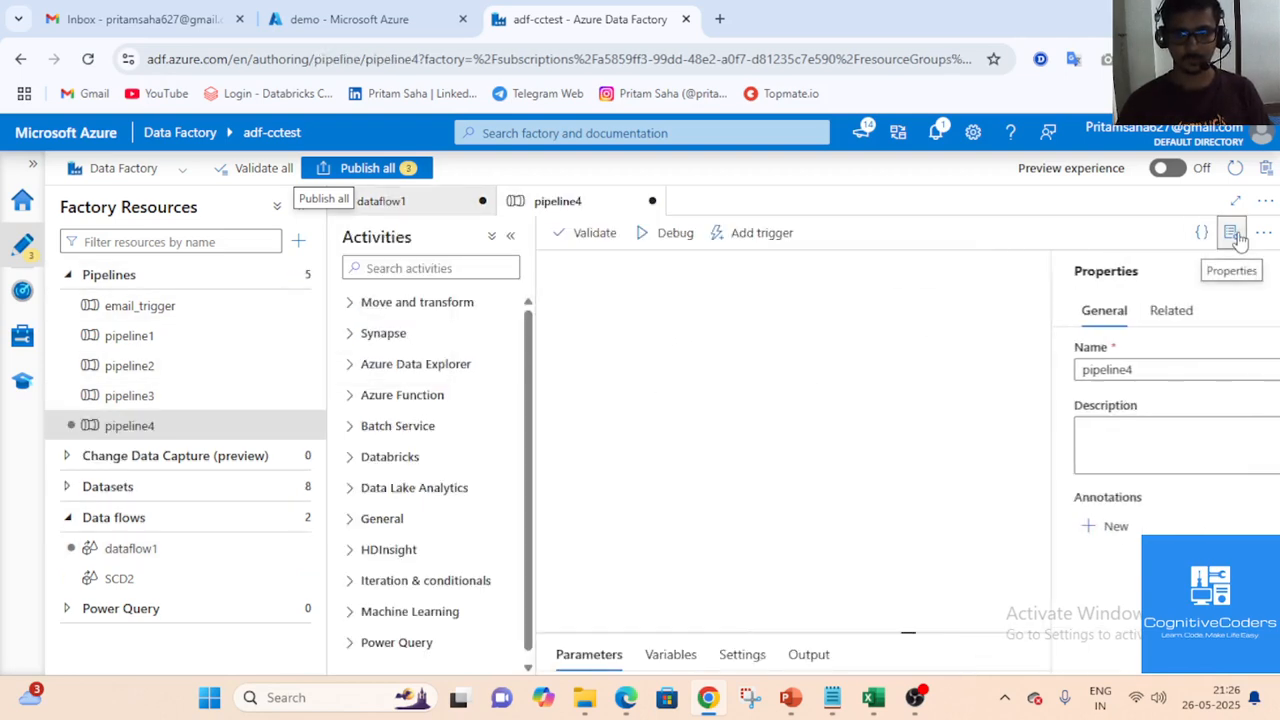
Find the Lookup activity and add it to the empty pipeline4 canvas
click(405, 270)
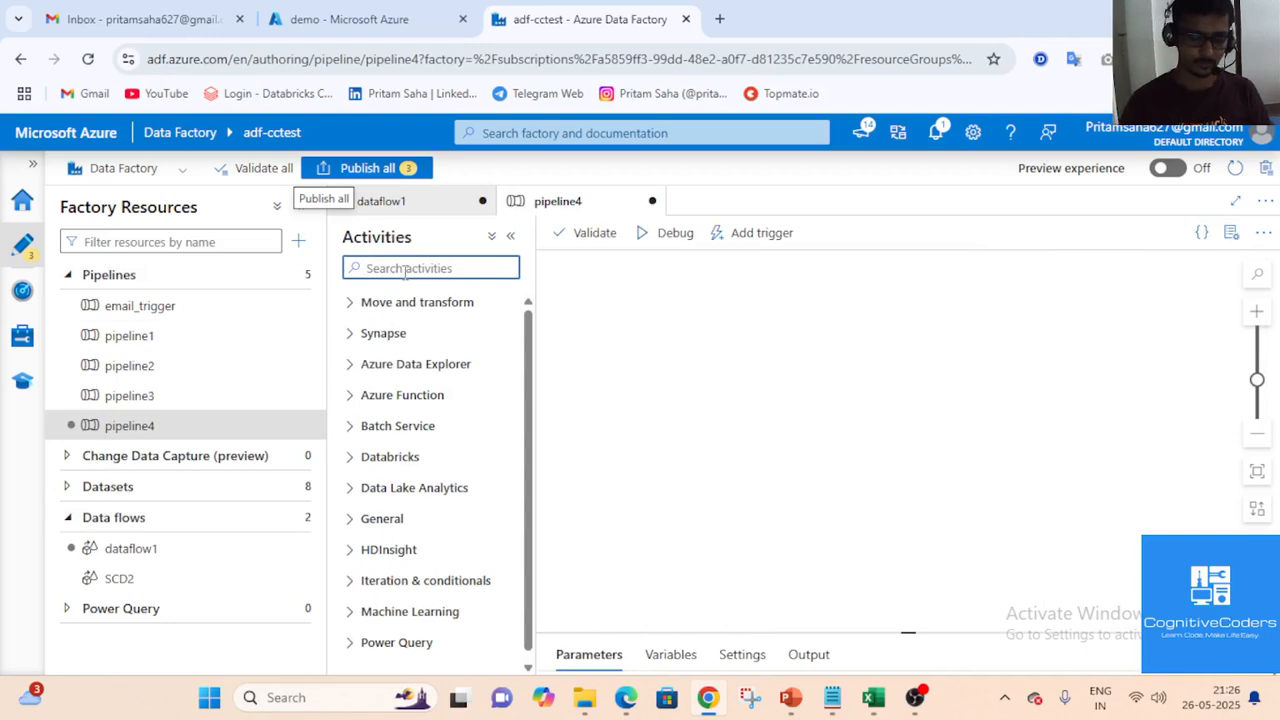
text(look)
drag(398, 330, 657, 323)
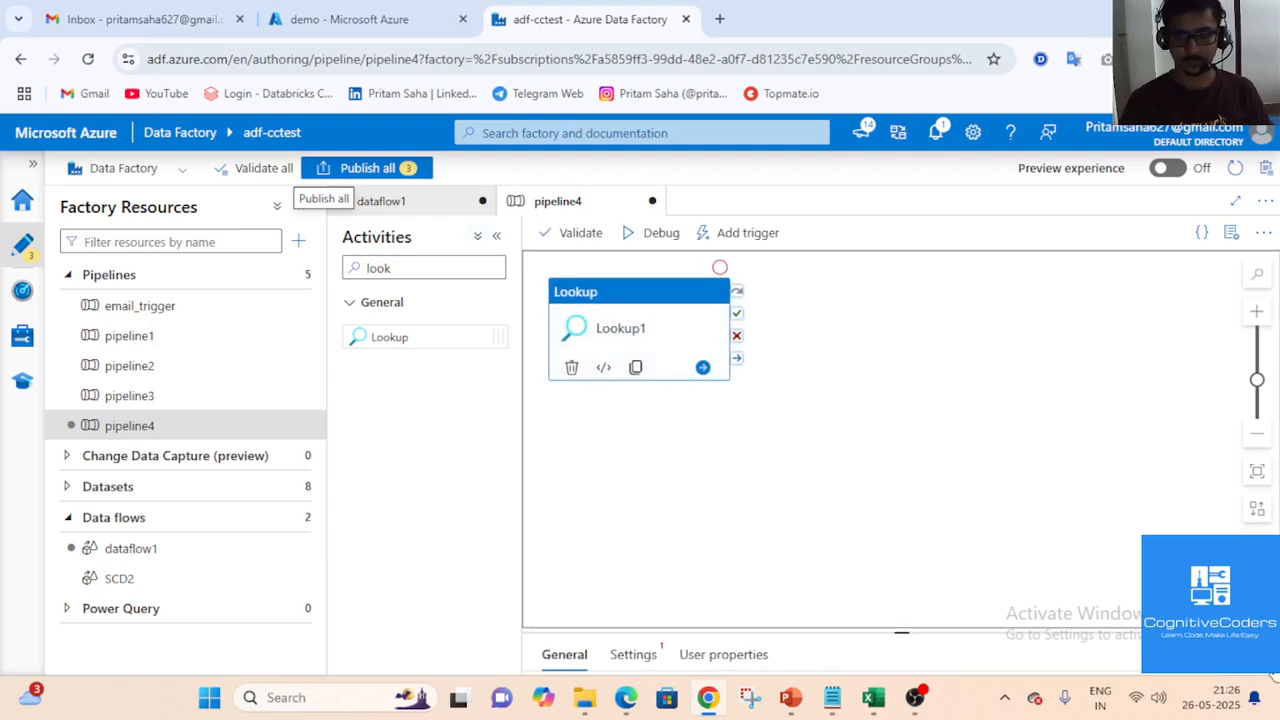
Start a new source dataset for the Lookup activity, using Azure Data Lake Storage as the data store and DelimitedText as the format
click(632, 277)
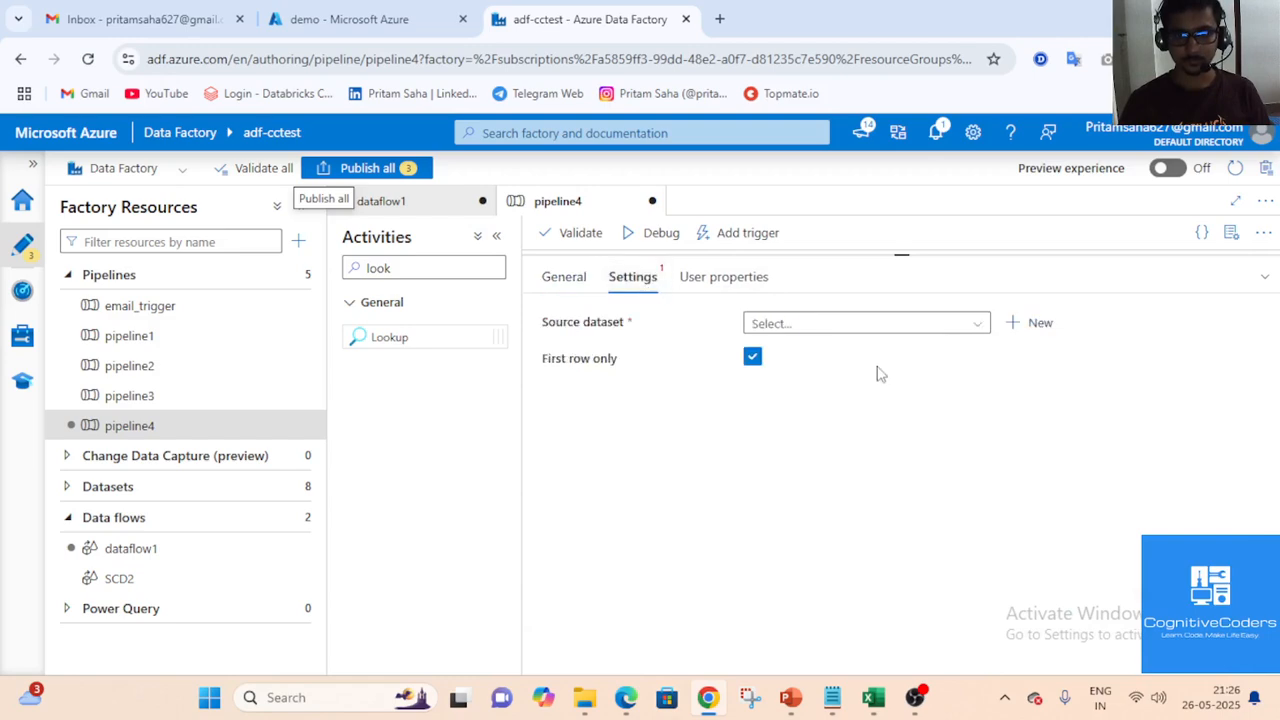
click(918, 326)
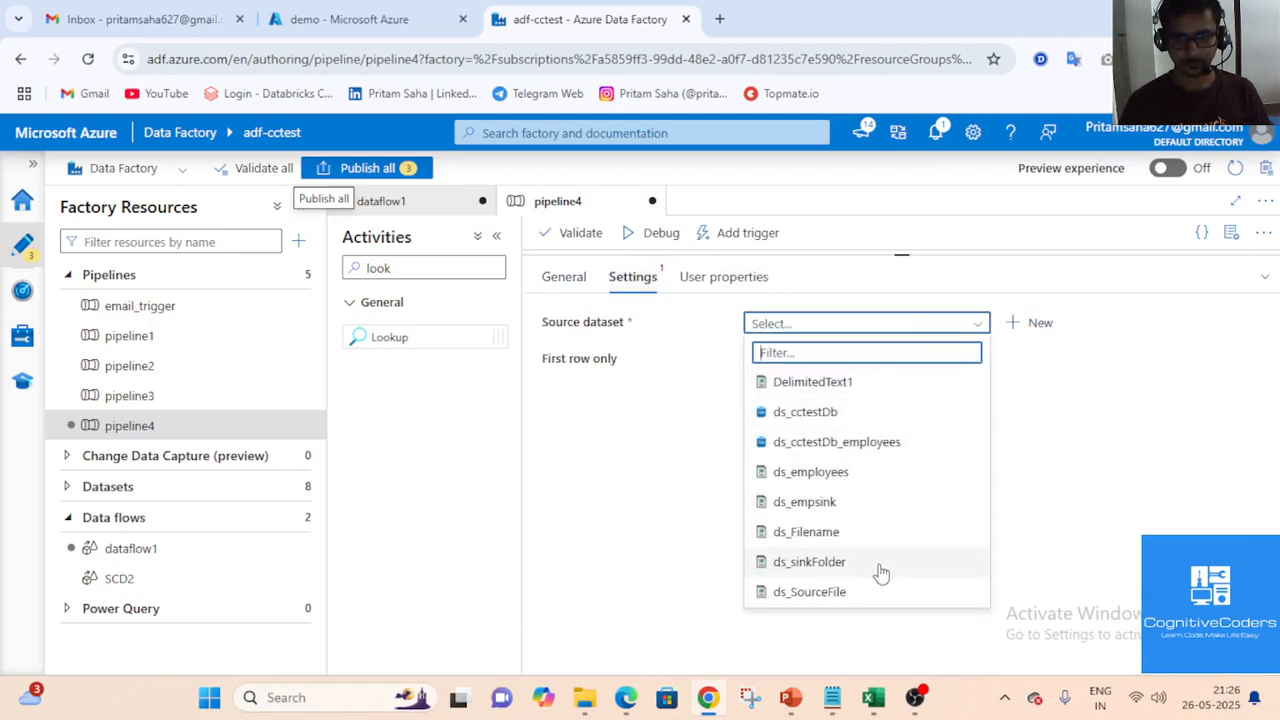
click(1032, 323)
scroll(852, 490, down, 3)
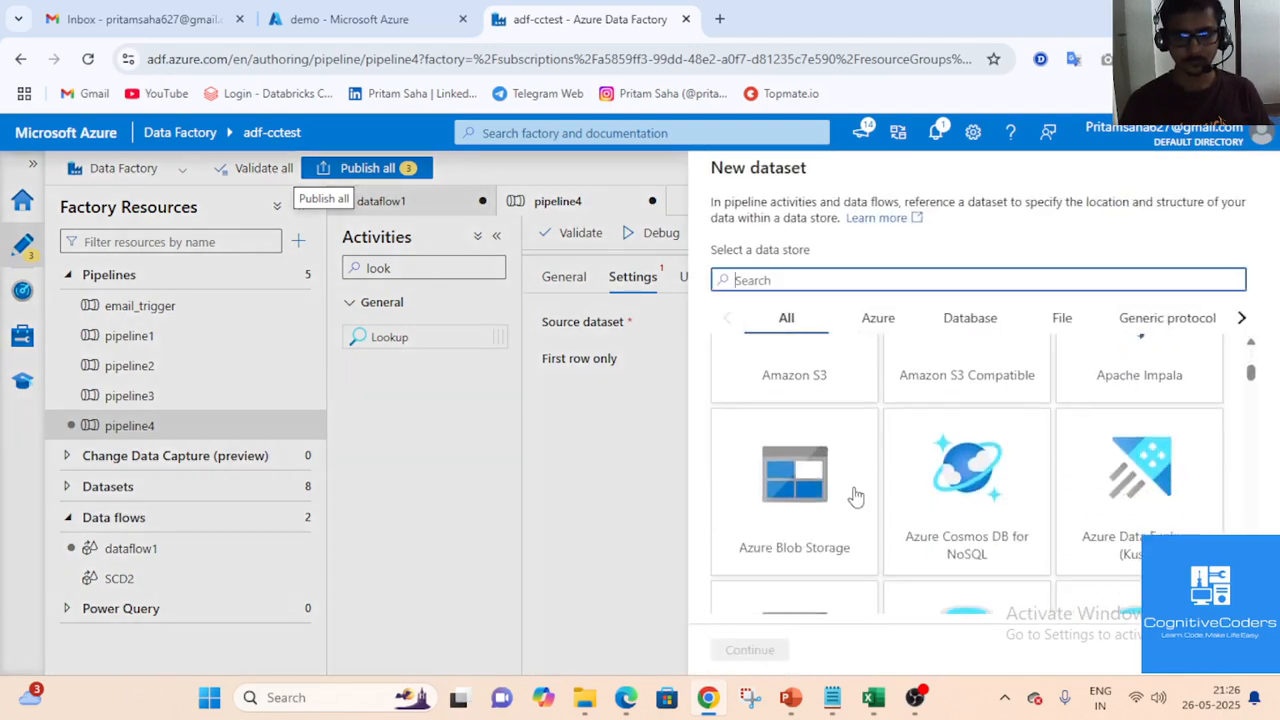
click(832, 505)
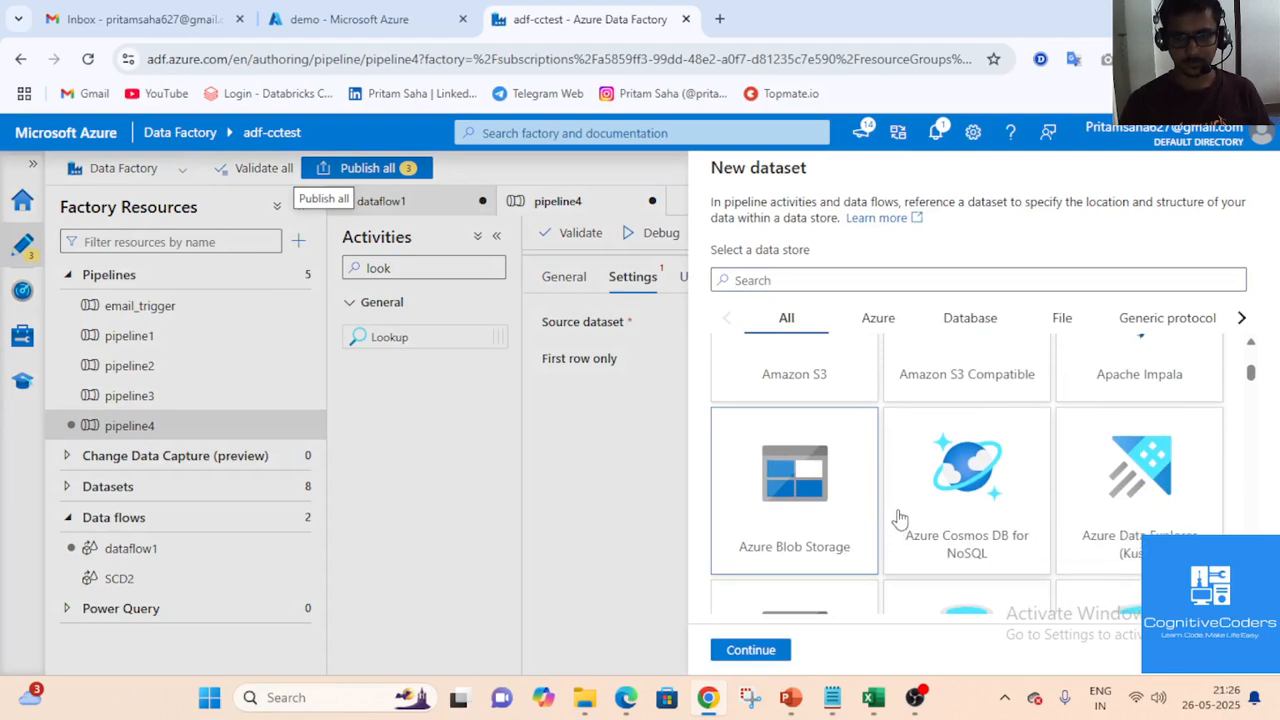
scroll(826, 540, down, 2)
click(806, 550)
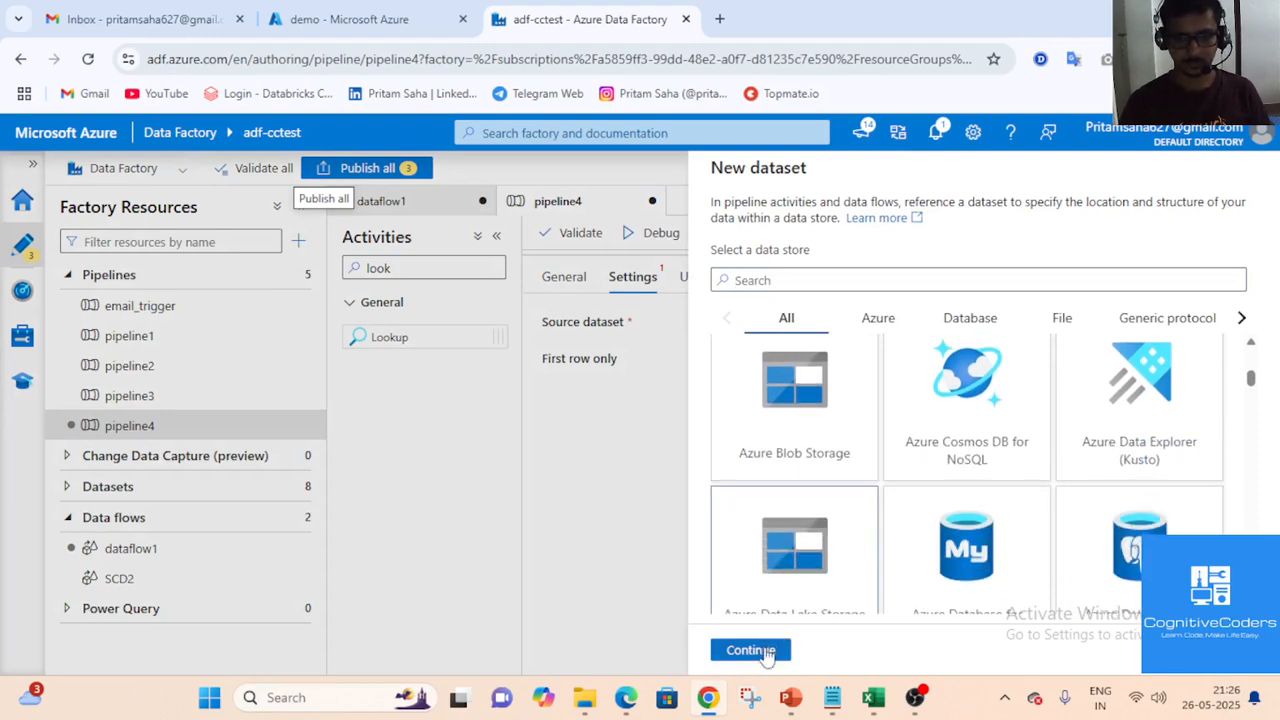
click(765, 650)
click(1020, 314)
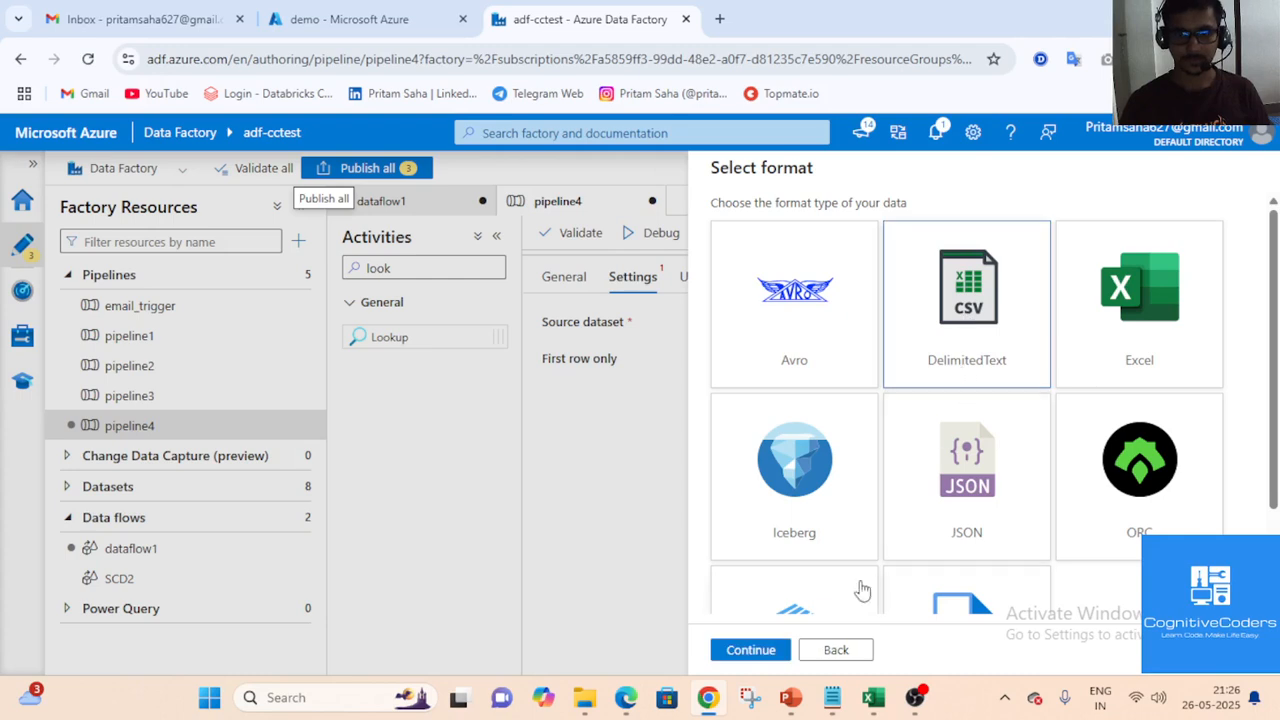
click(766, 648)
Name the new dataset ds_config and link it to the AzureDataLakeStorage1 service
click(784, 226)
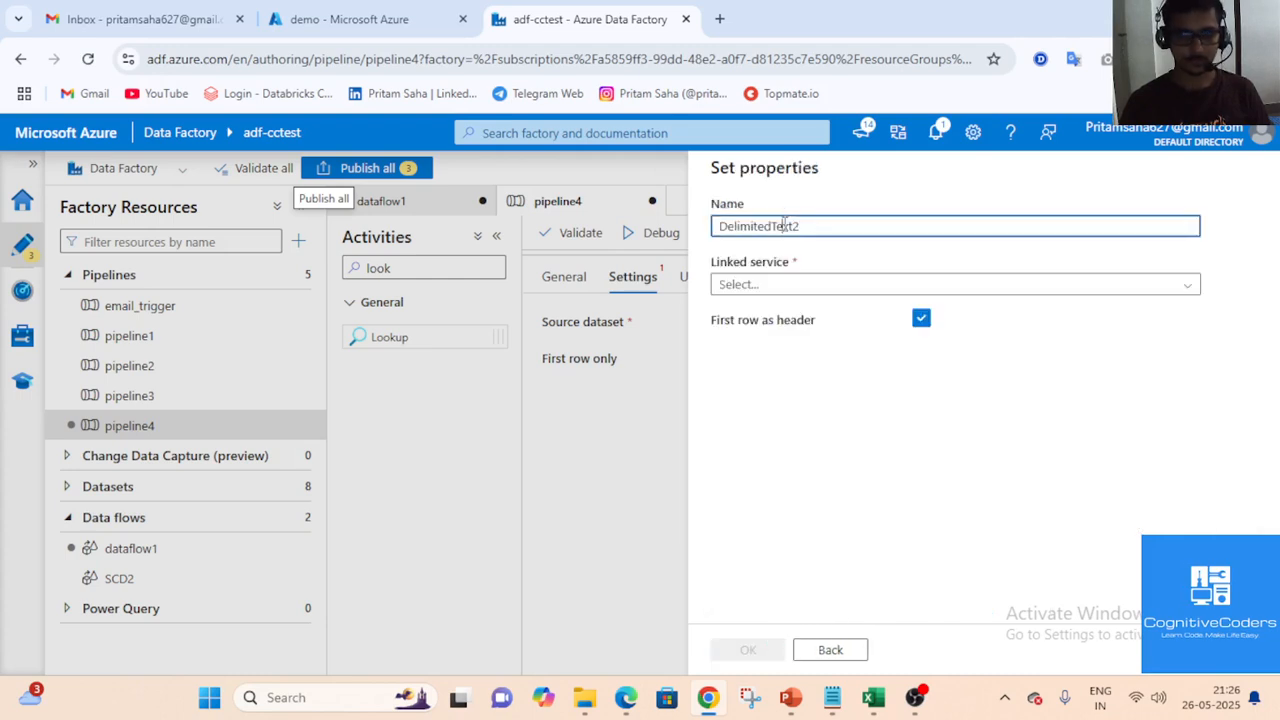
double_click(784, 226)
text(config)
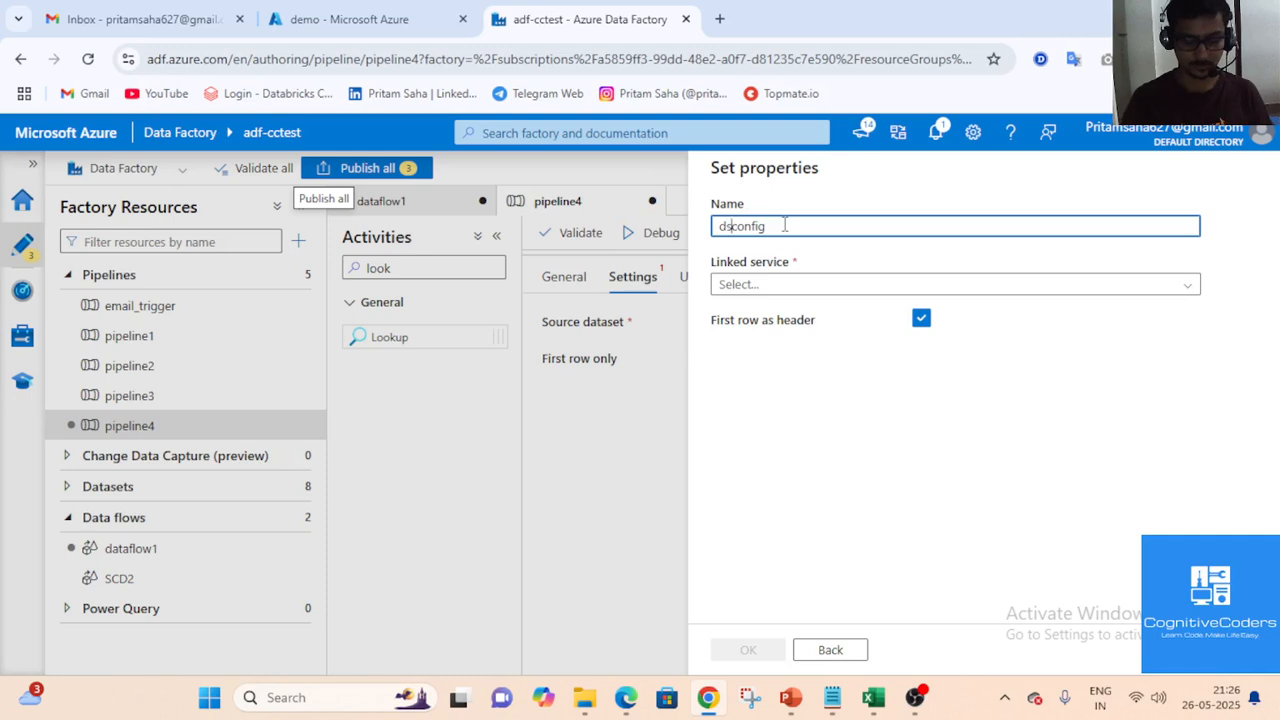
click(823, 286)
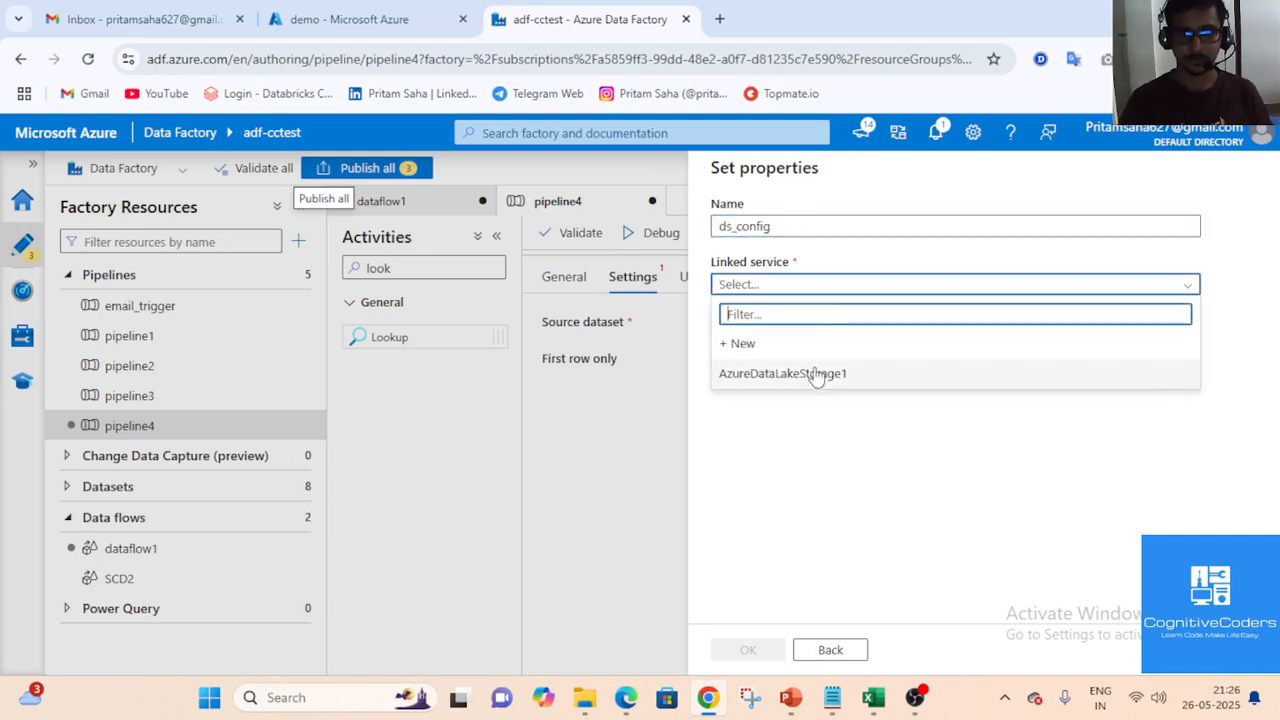
click(820, 374)
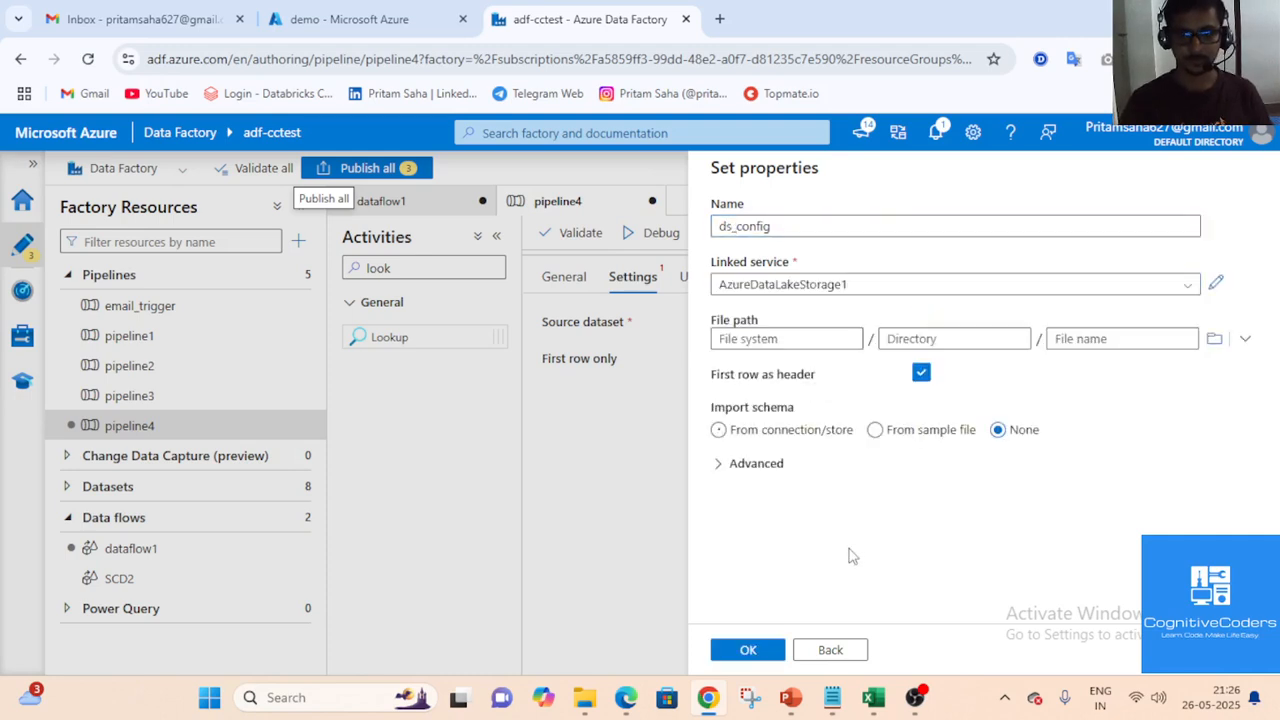
Set the dataset's file path to config.csv in the demo container and create the dataset
click(1214, 338)
click(757, 268)
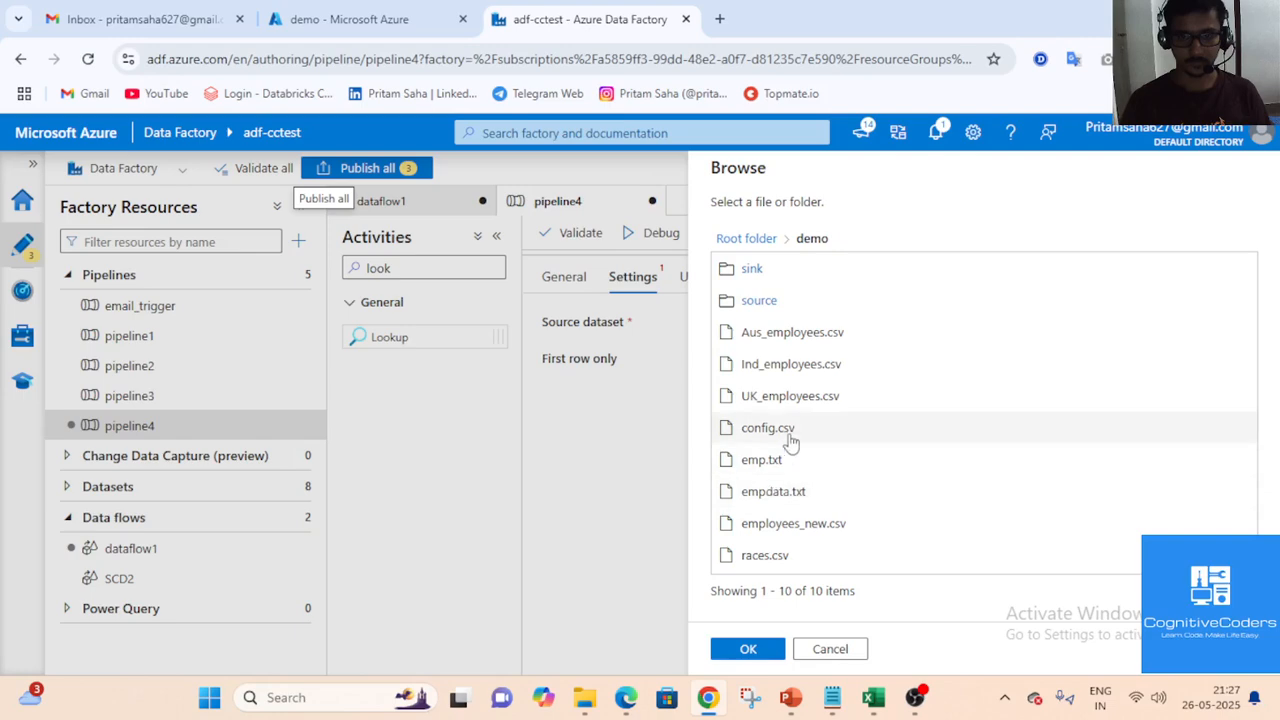
click(786, 432)
click(750, 650)
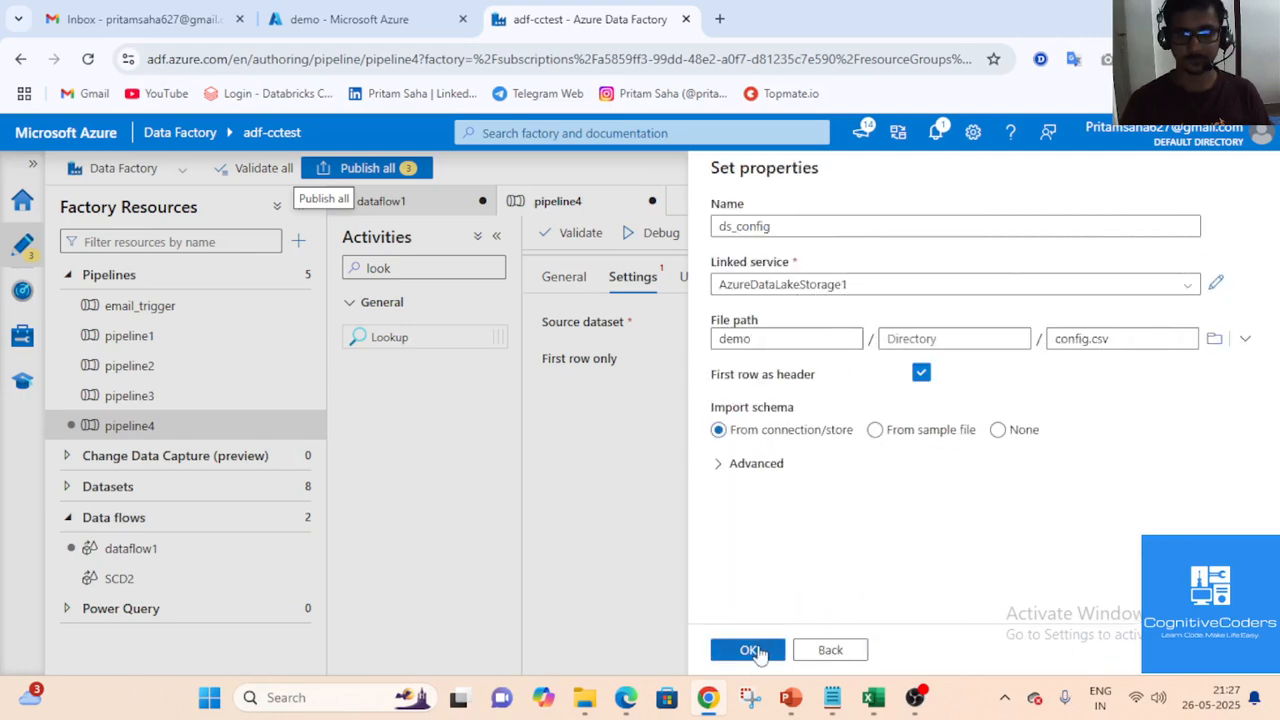
click(757, 655)
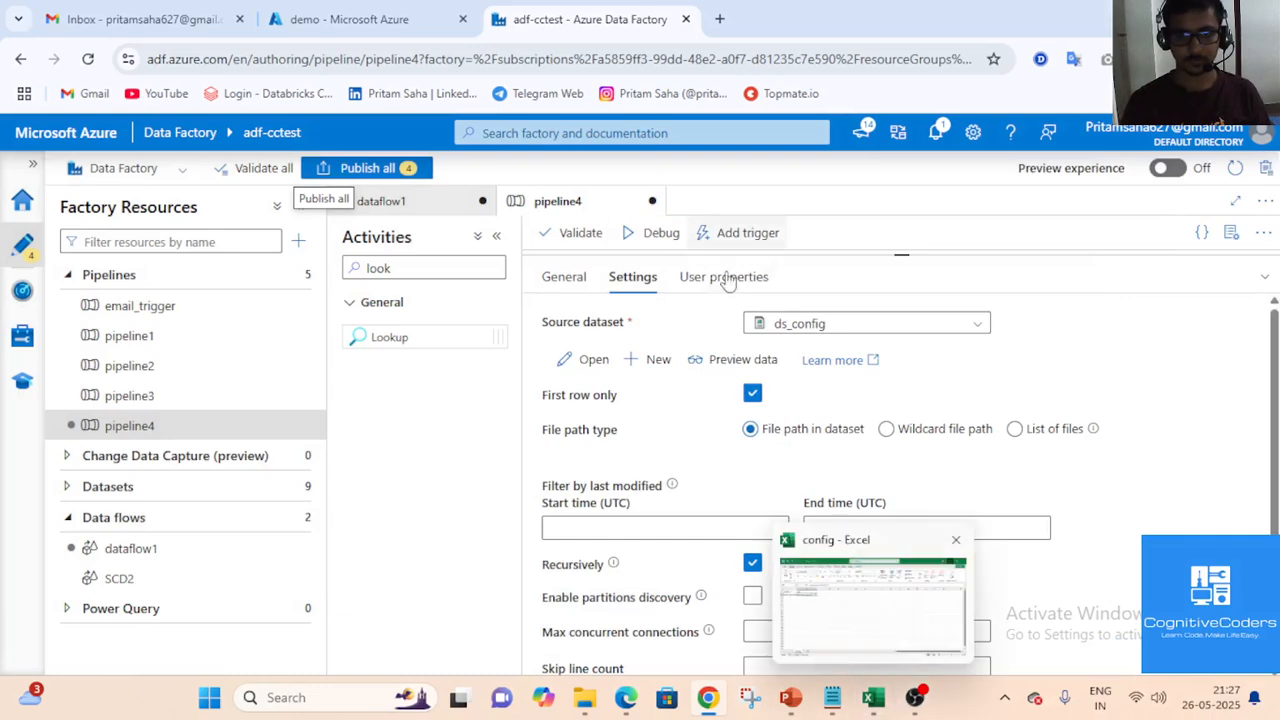
Run the pipeline in debug mode and open the output of the Lookup1 run
click(1265, 285)
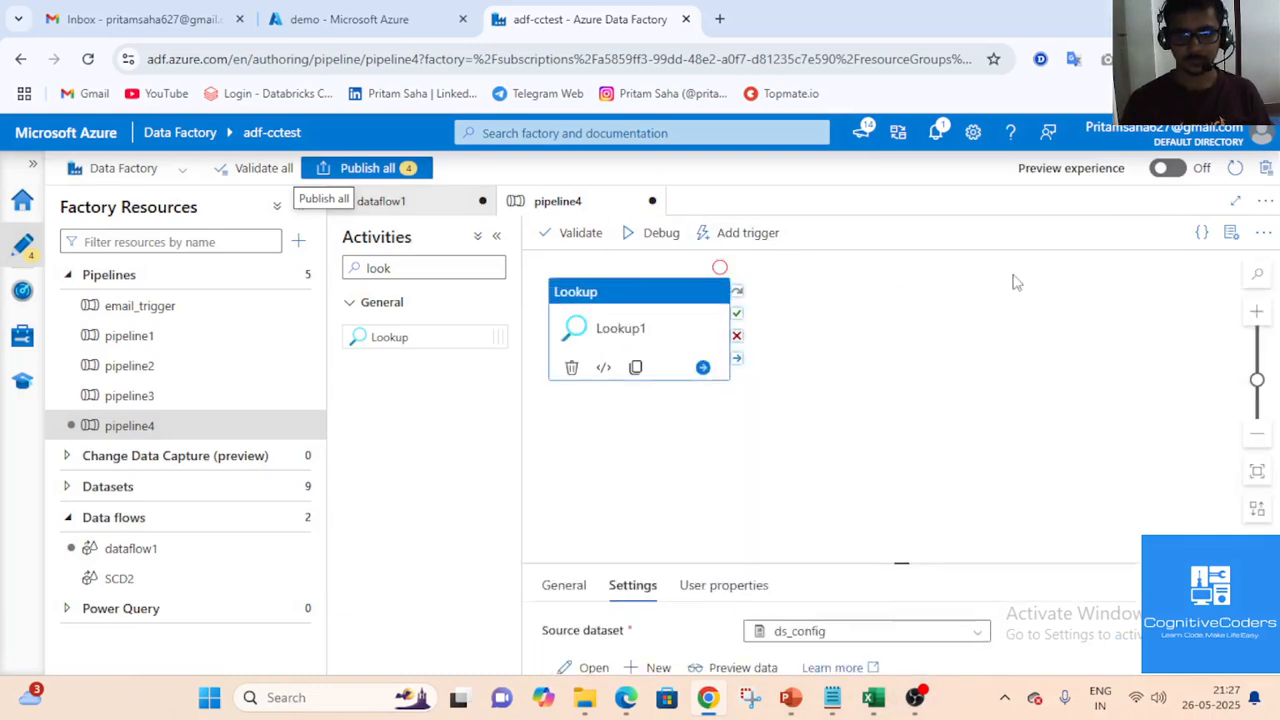
click(638, 245)
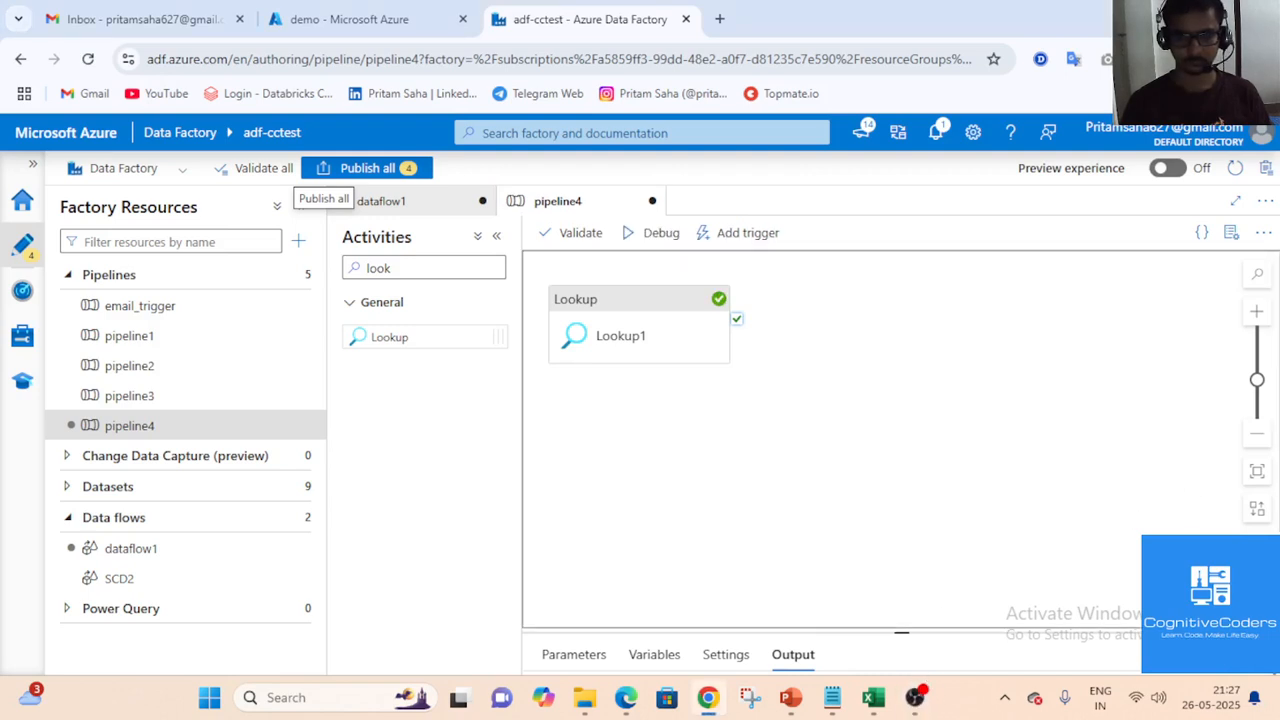
click(712, 484)
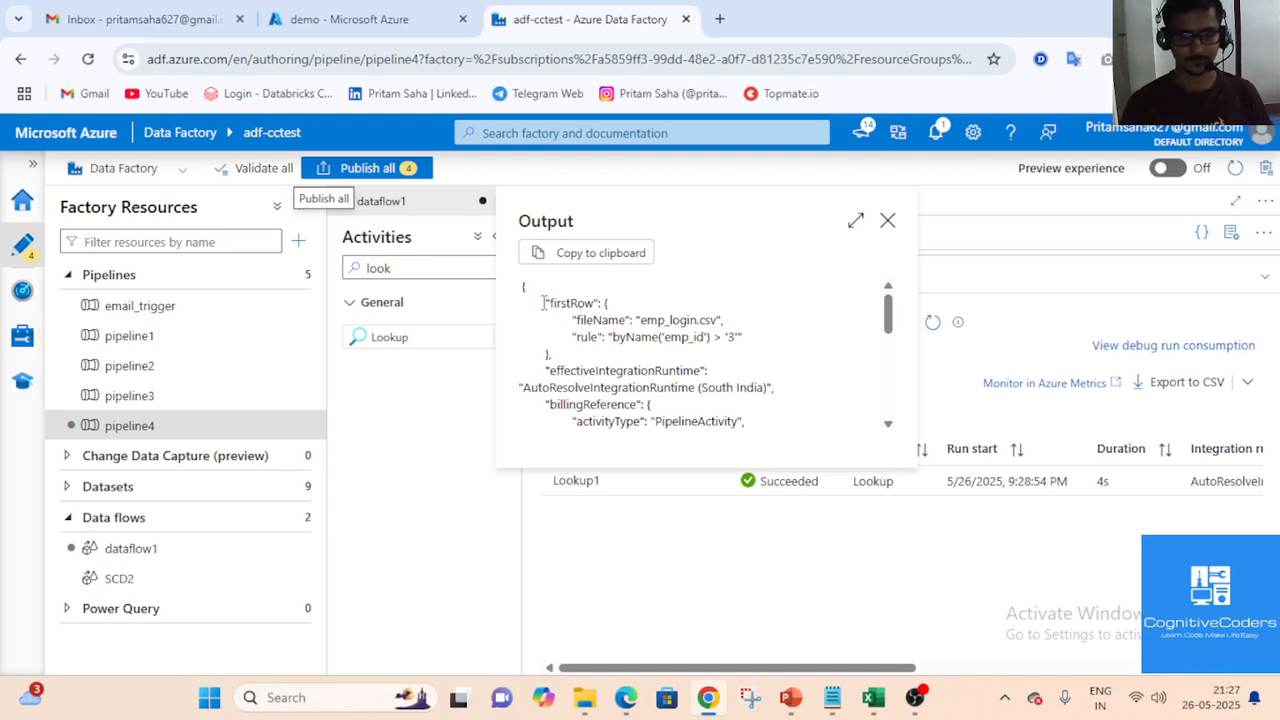
Copy the firstRow block with its fileName and rule from the Lookup output into the open Notepad file, and return to Data Factory
drag(543, 303, 500, 288)
key(ctrl+c)
click(622, 358)
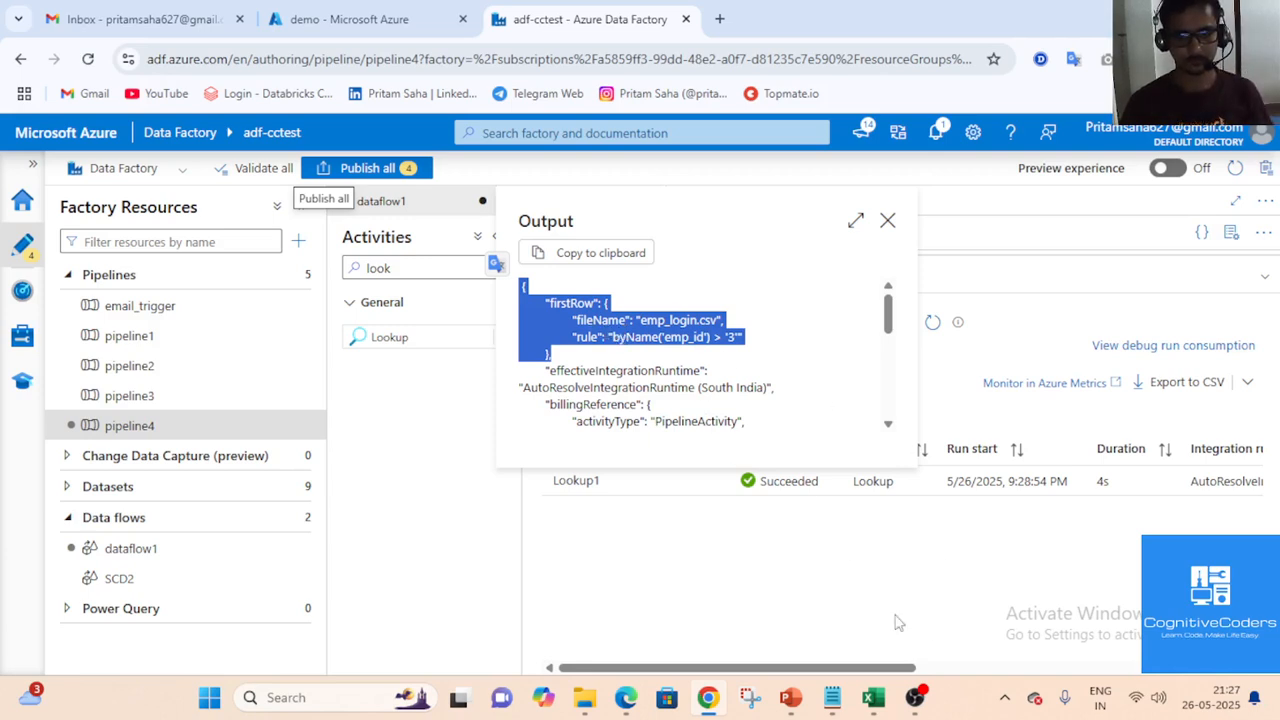
click(914, 706)
click(926, 706)
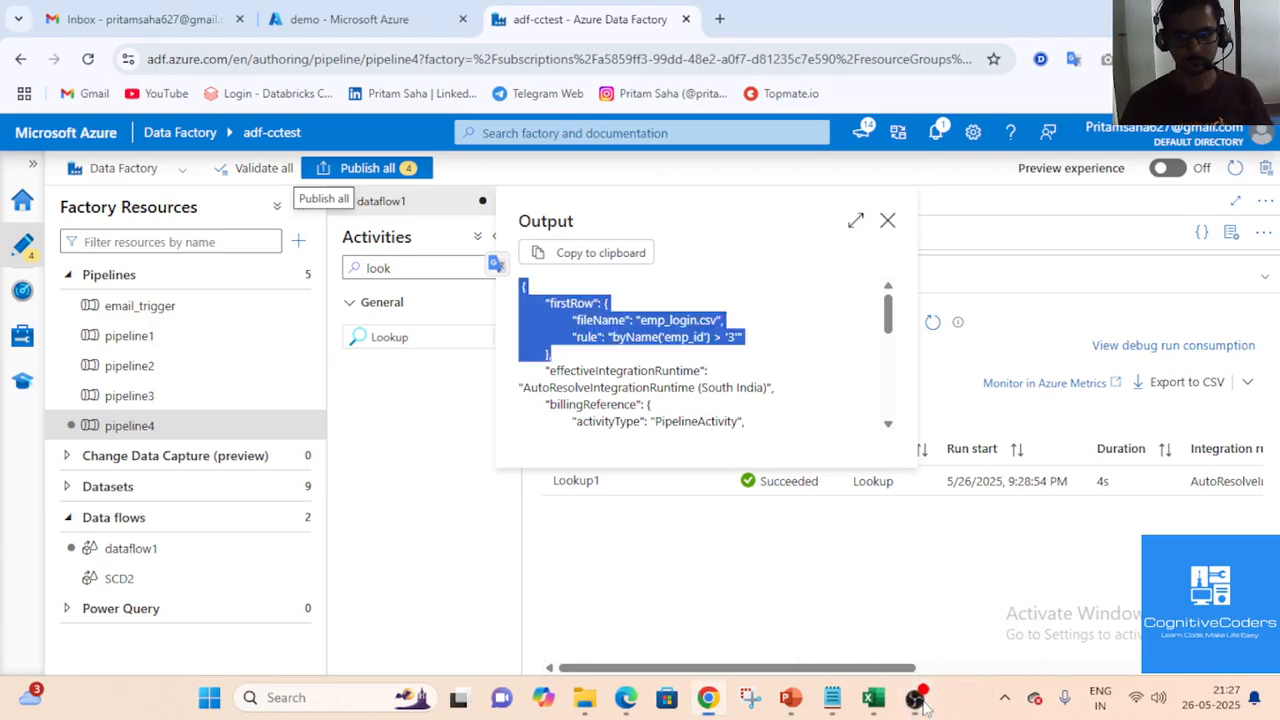
click(832, 698)
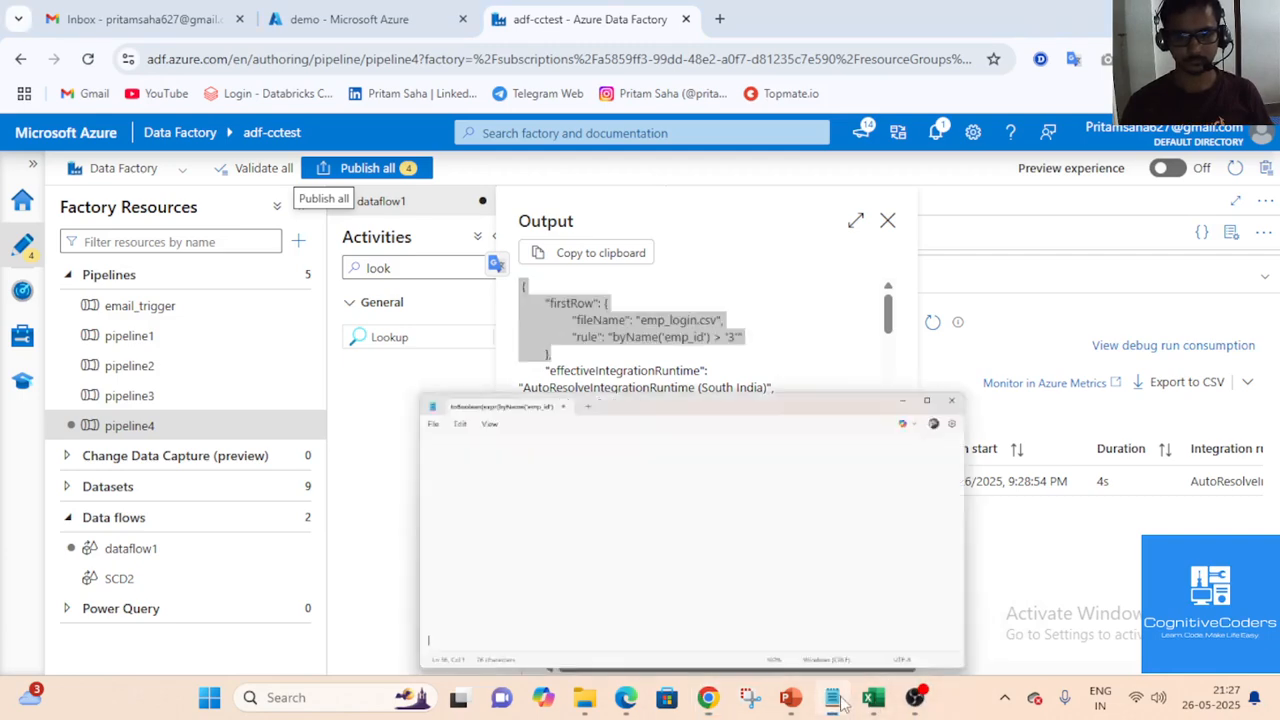
key(ctrl+v)
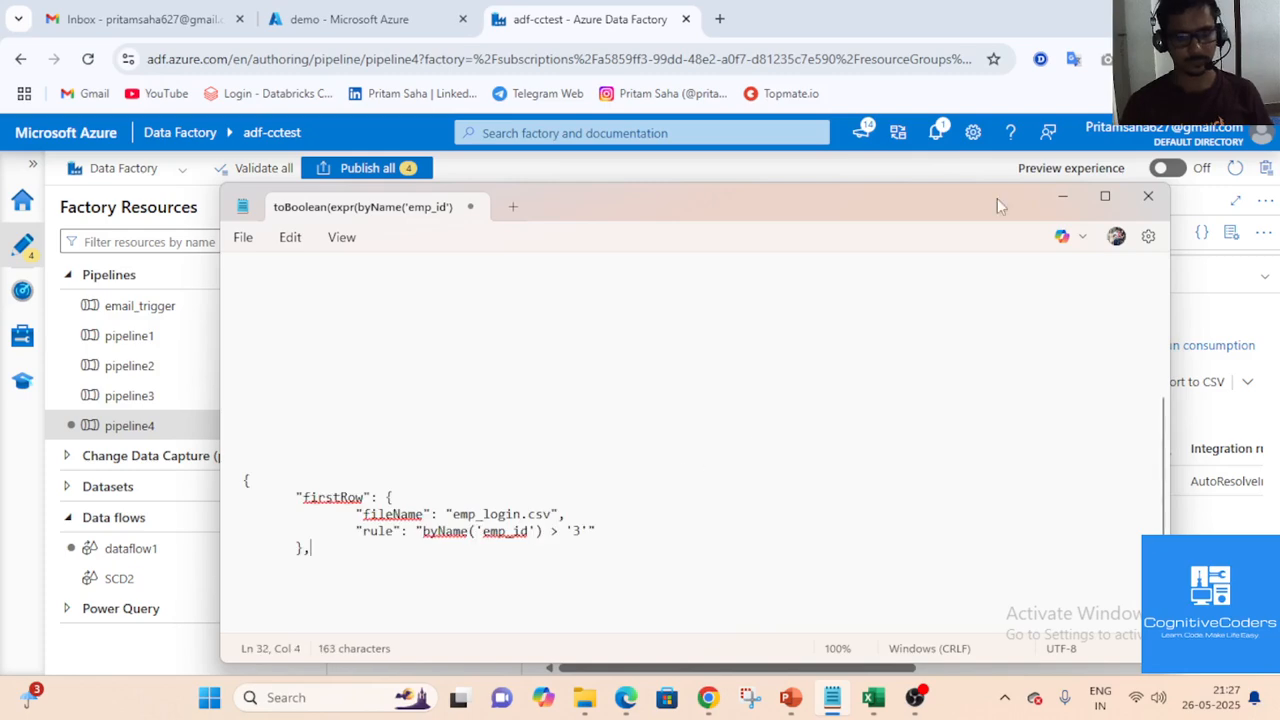
click(1062, 196)
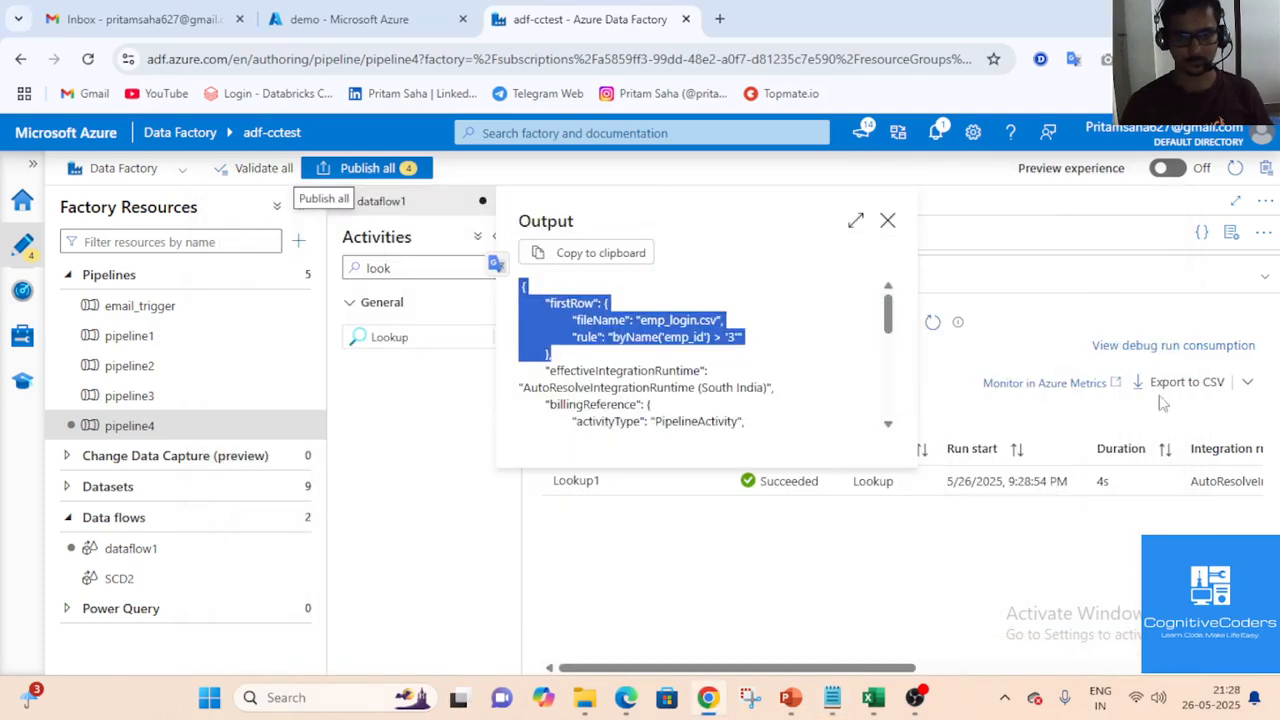
Reopen the Lookup1 run output, examine the structure of its firstRow block, and return to the pipeline canvas
click(887, 222)
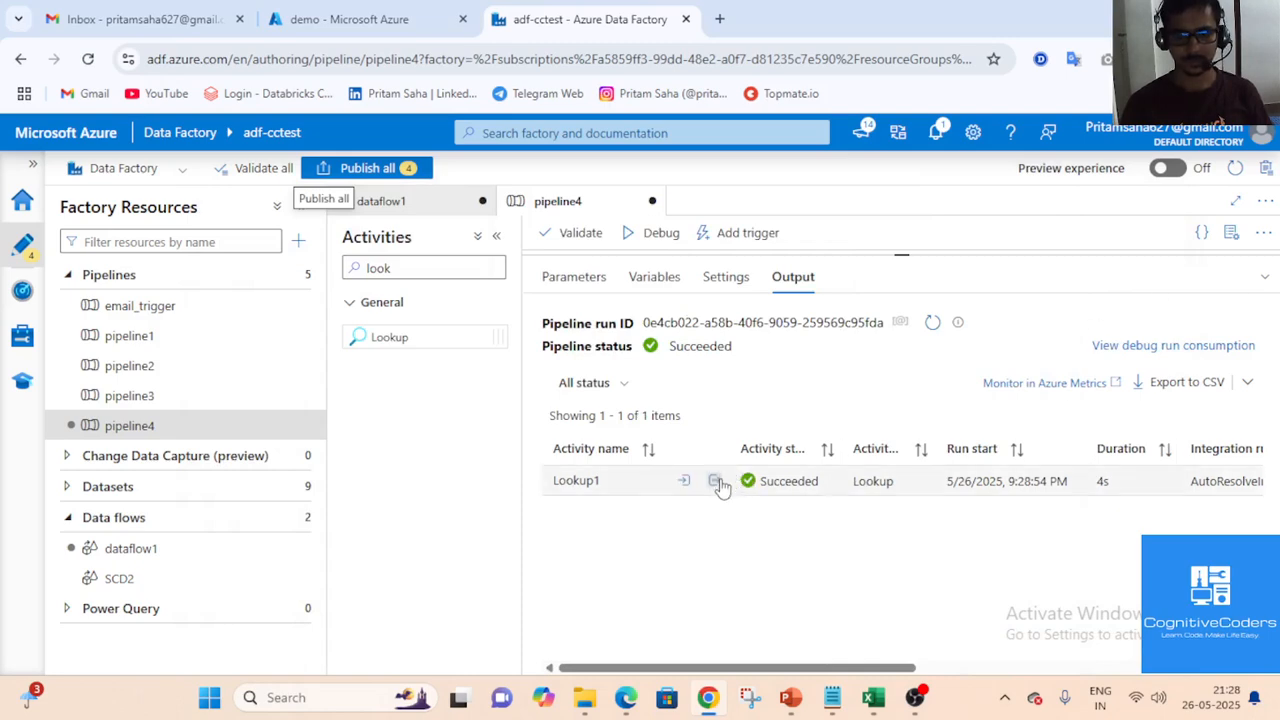
click(715, 481)
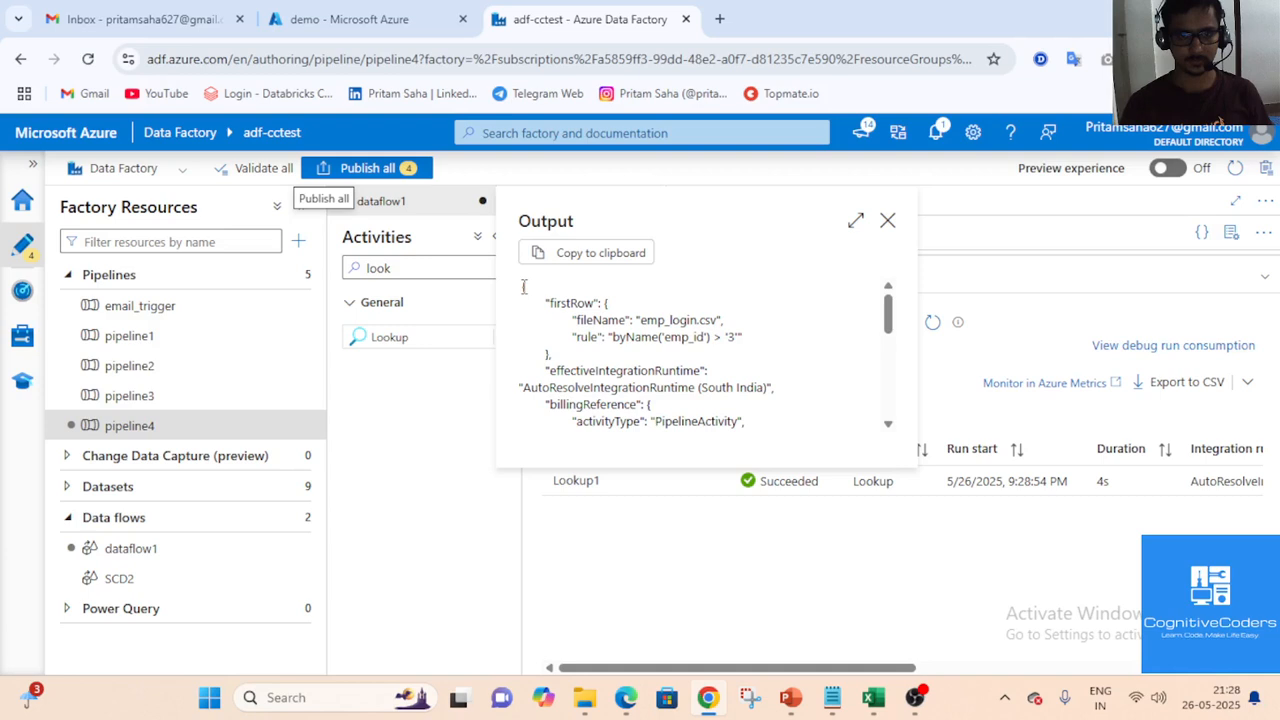
drag(523, 287, 558, 360)
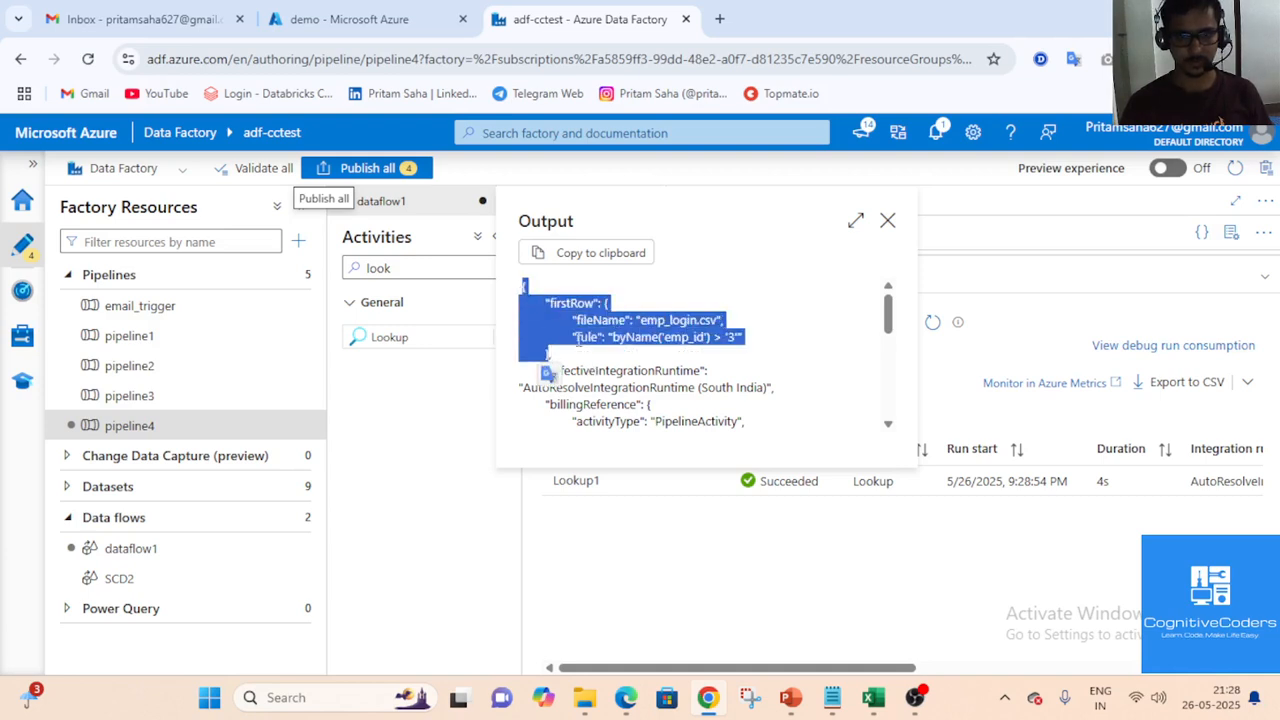
drag(570, 357, 572, 367)
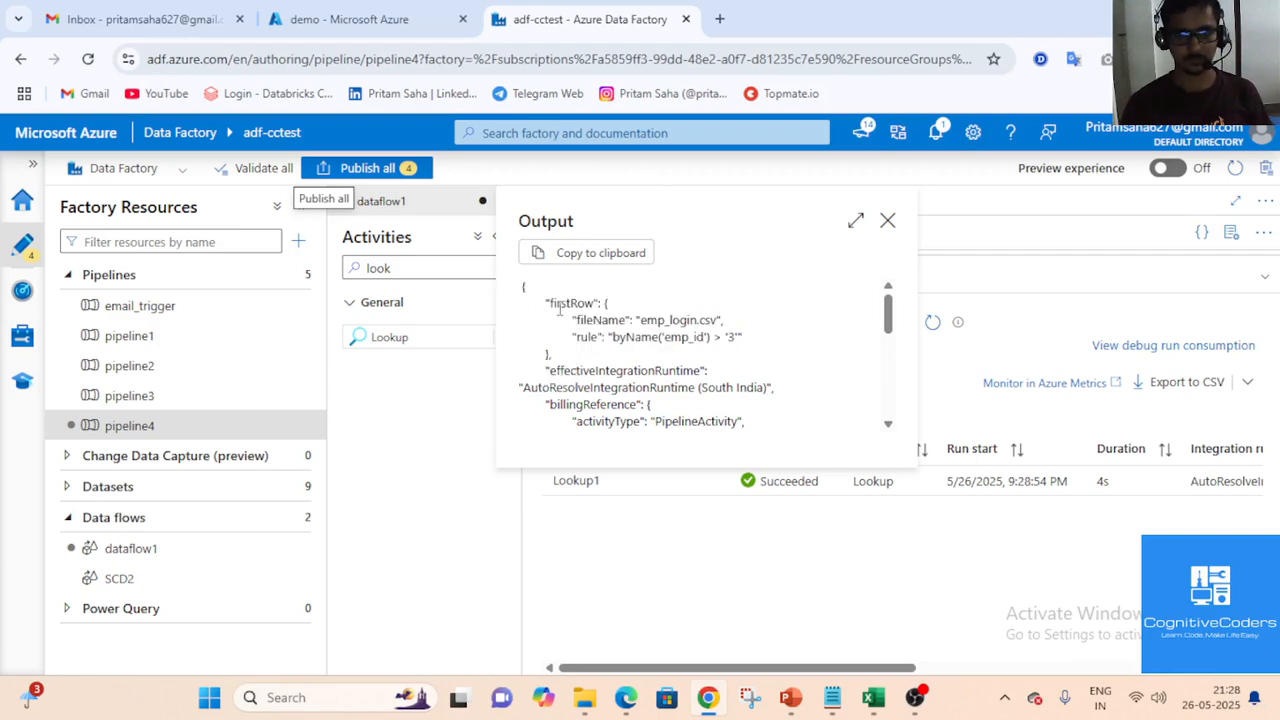
drag(545, 302, 600, 303)
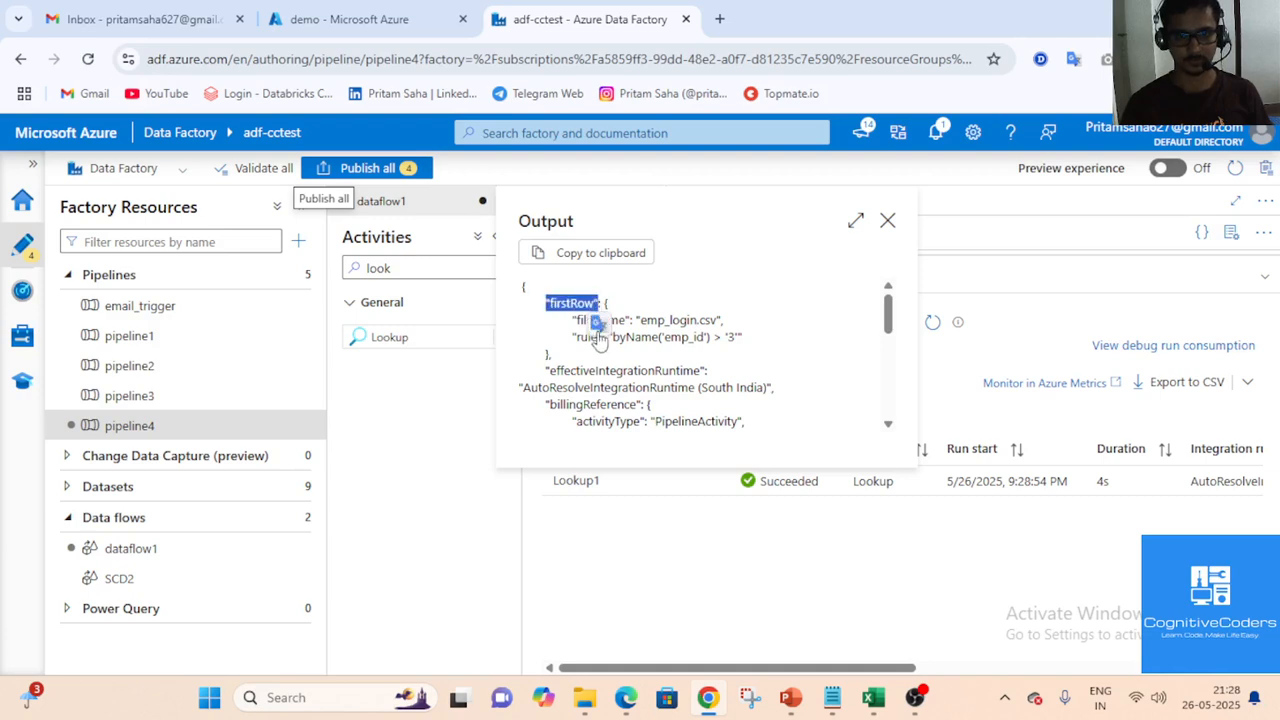
click(683, 333)
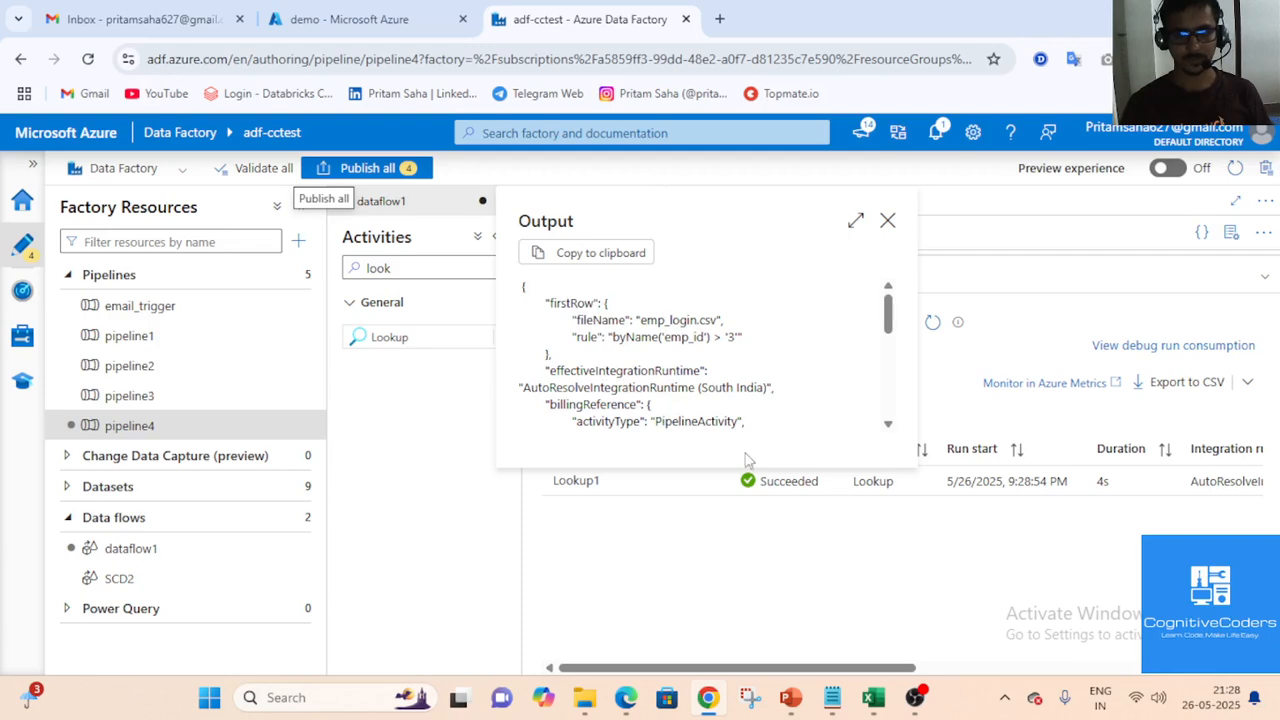
click(887, 220)
click(1265, 276)
click(826, 353)
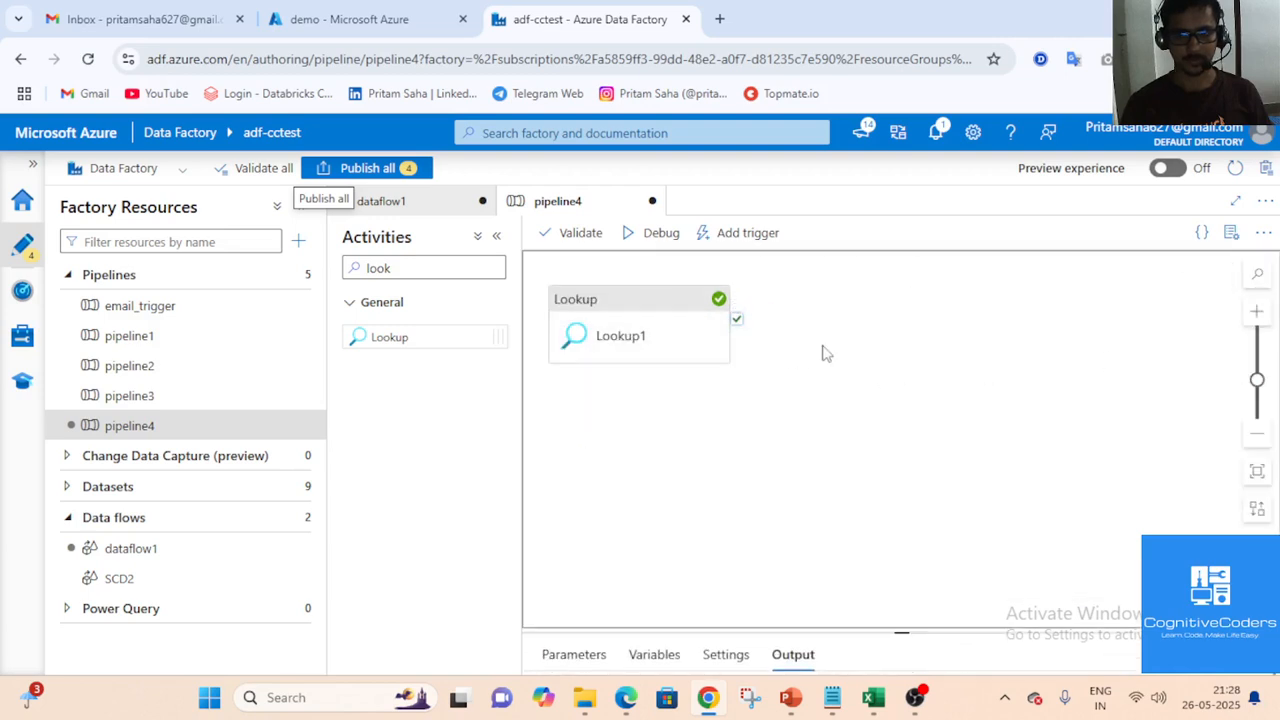
Add a ForEach activity that runs on the success of Lookup1, and open its settings
click(431, 262)
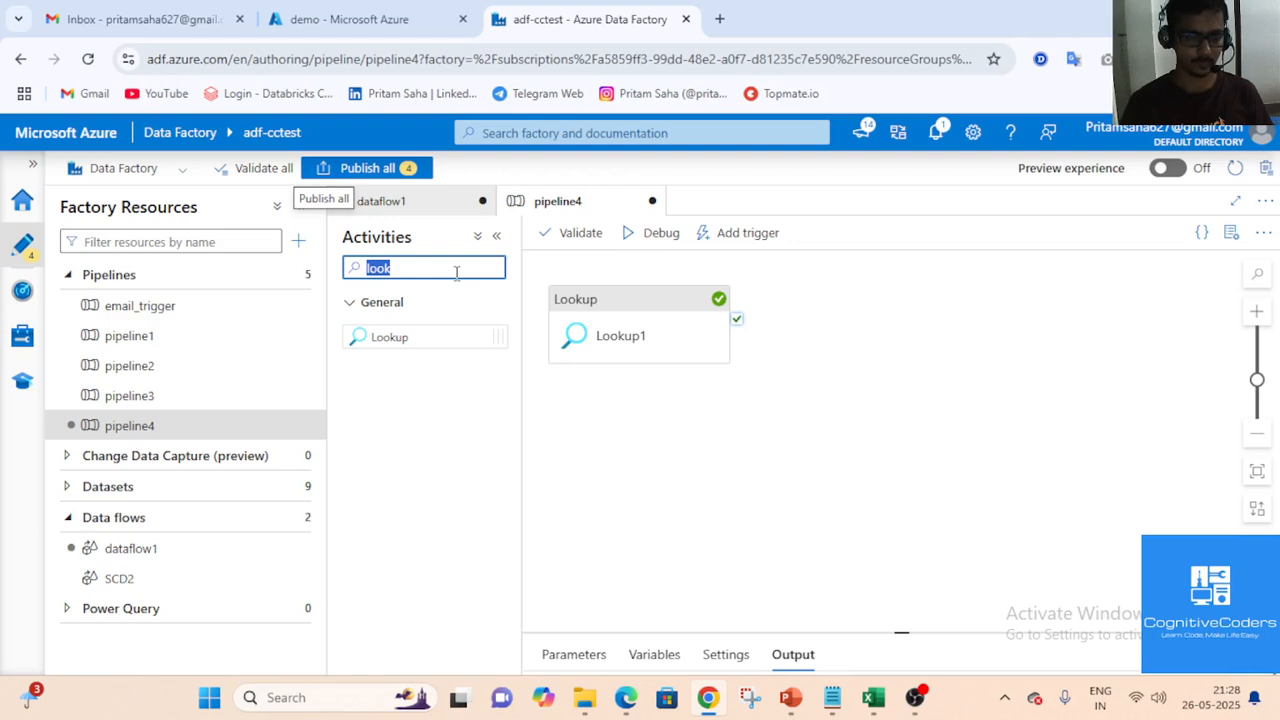
click(456, 272)
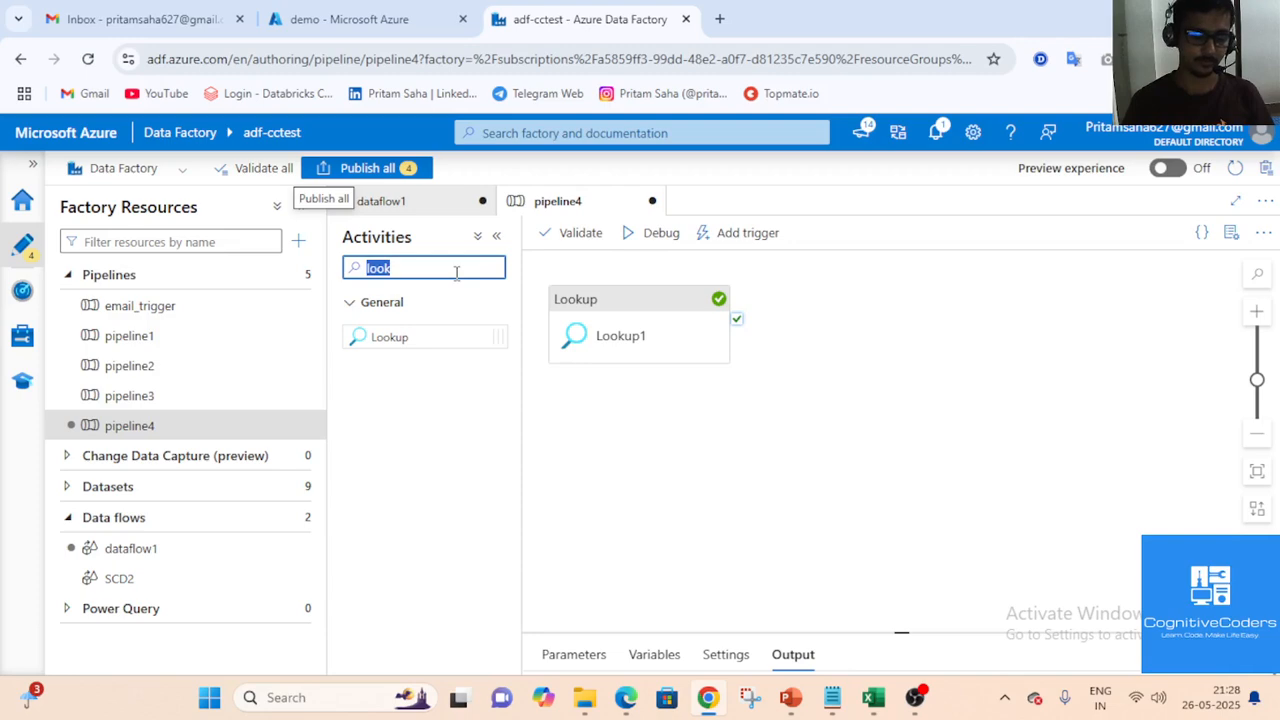
text(fo)
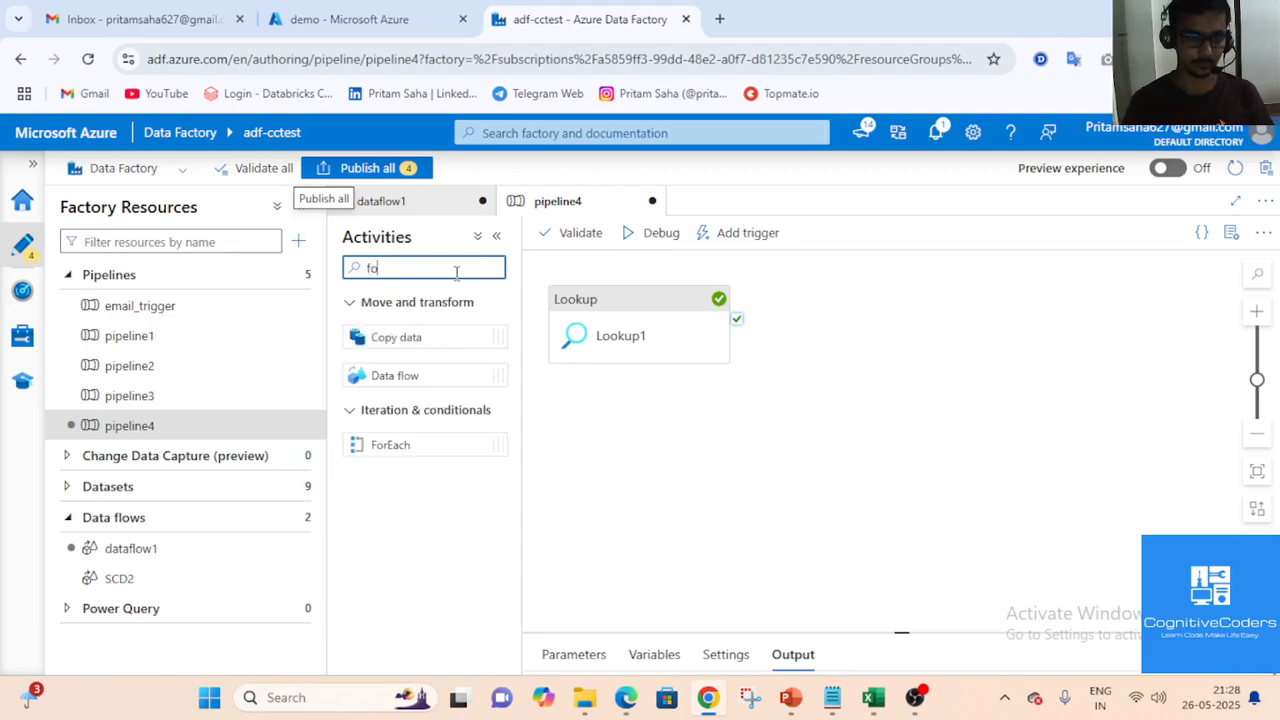
drag(428, 445, 855, 325)
drag(737, 330, 790, 332)
click(836, 332)
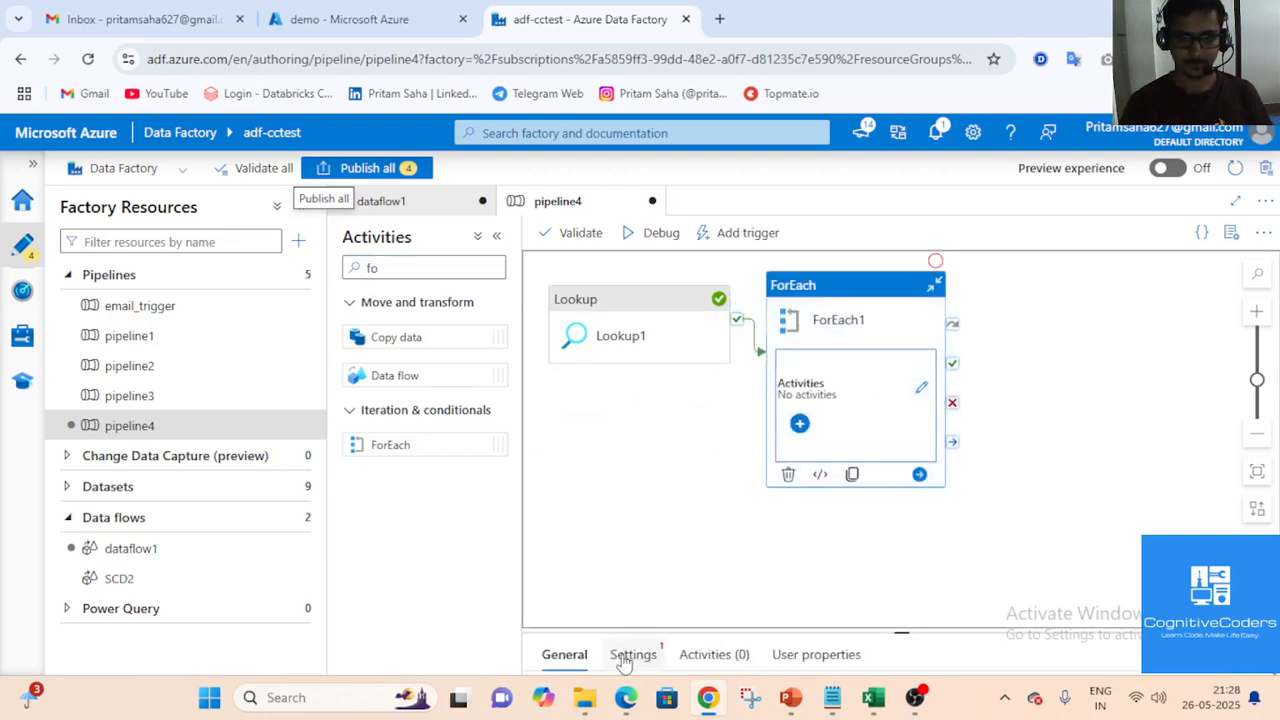
click(632, 654)
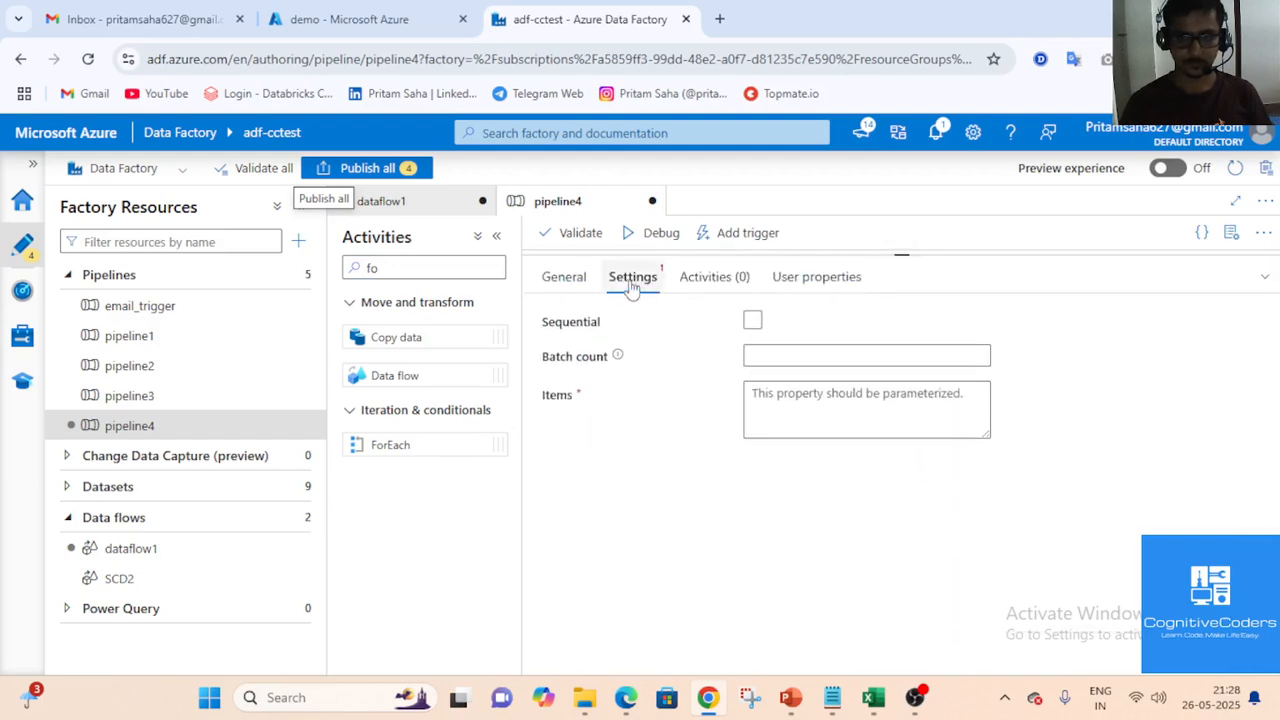
click(564, 276)
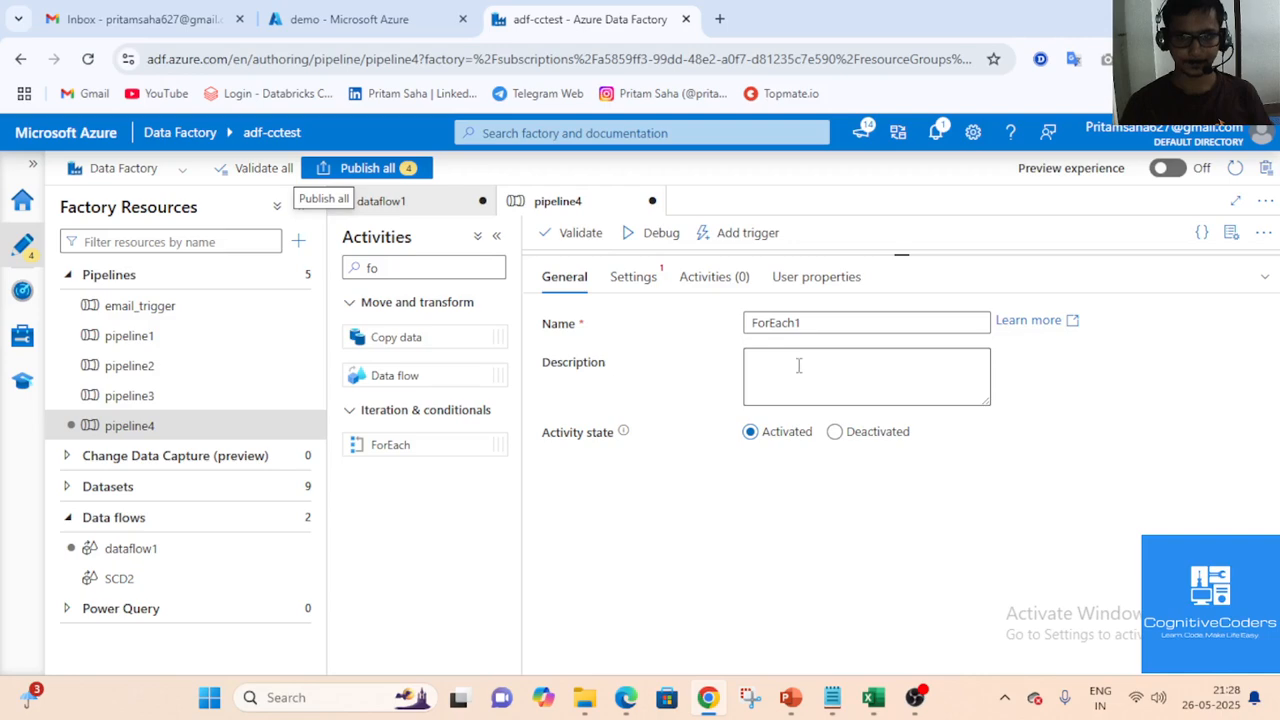
click(645, 282)
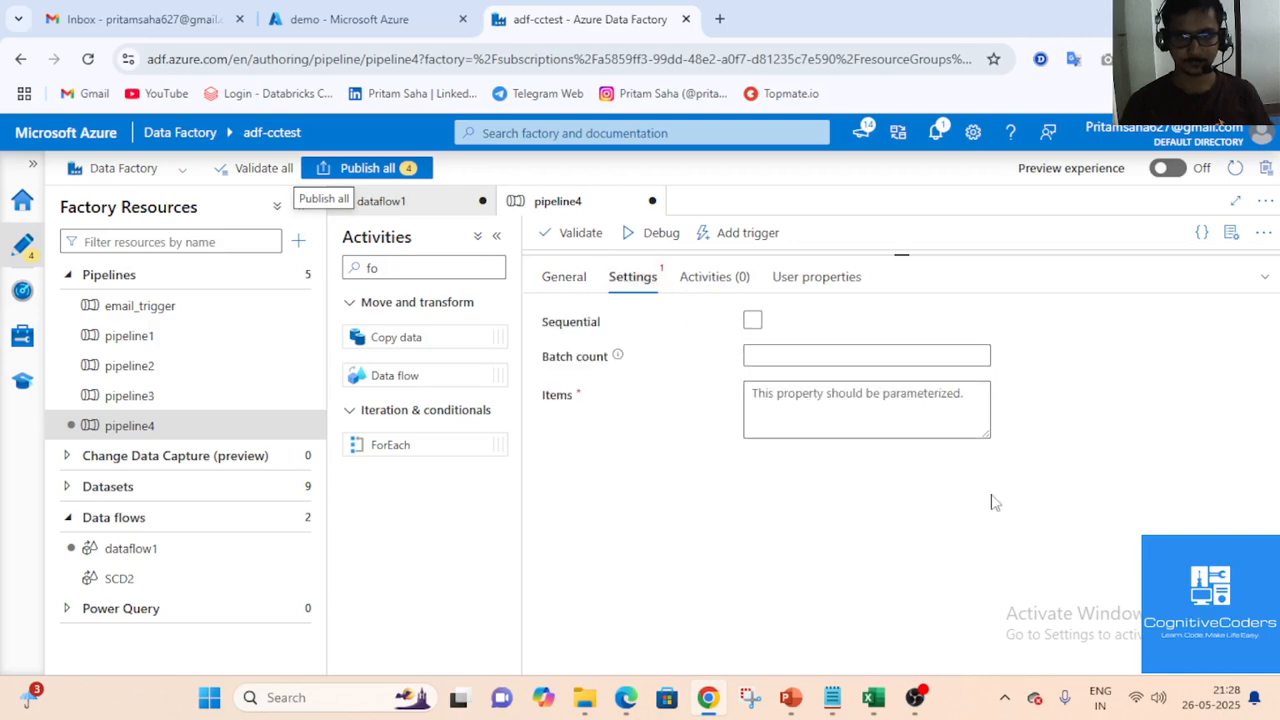
click(856, 407)
click(858, 452)
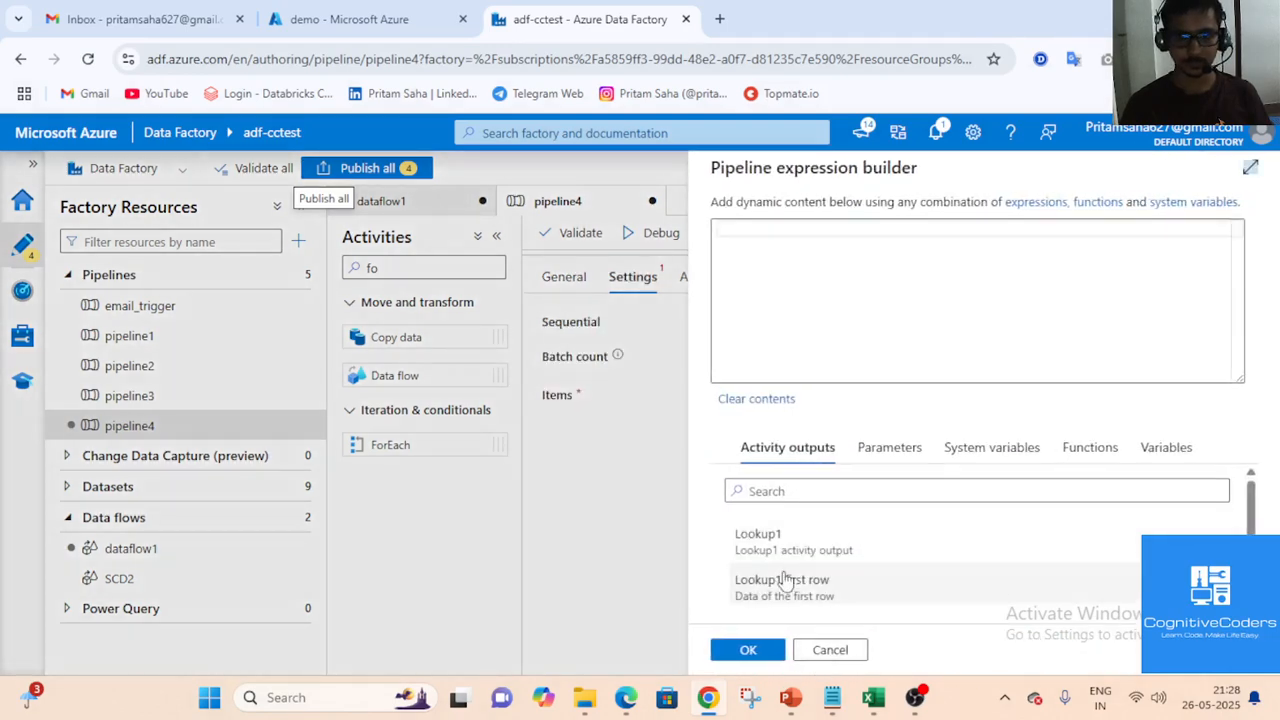
scroll(843, 577, down, 1)
click(834, 597)
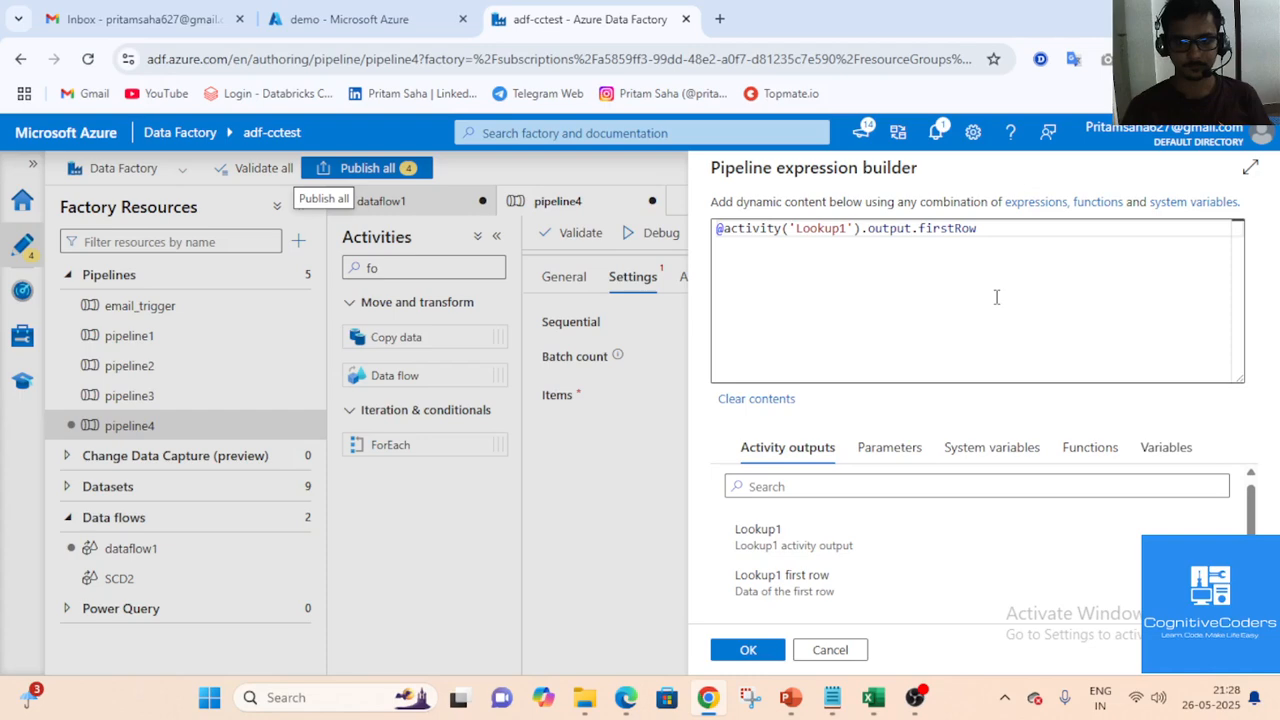
click(750, 650)
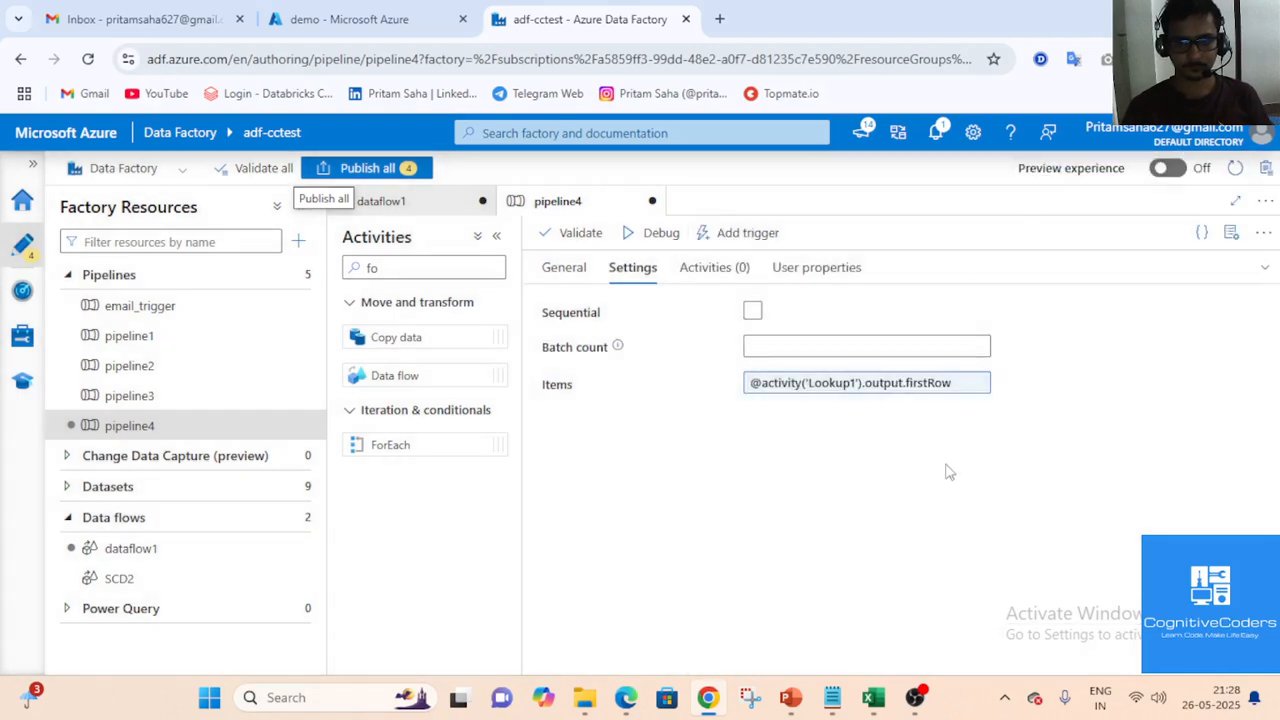
Open the inner activities of ForEach1 and add a Data flow activity there
click(1264, 268)
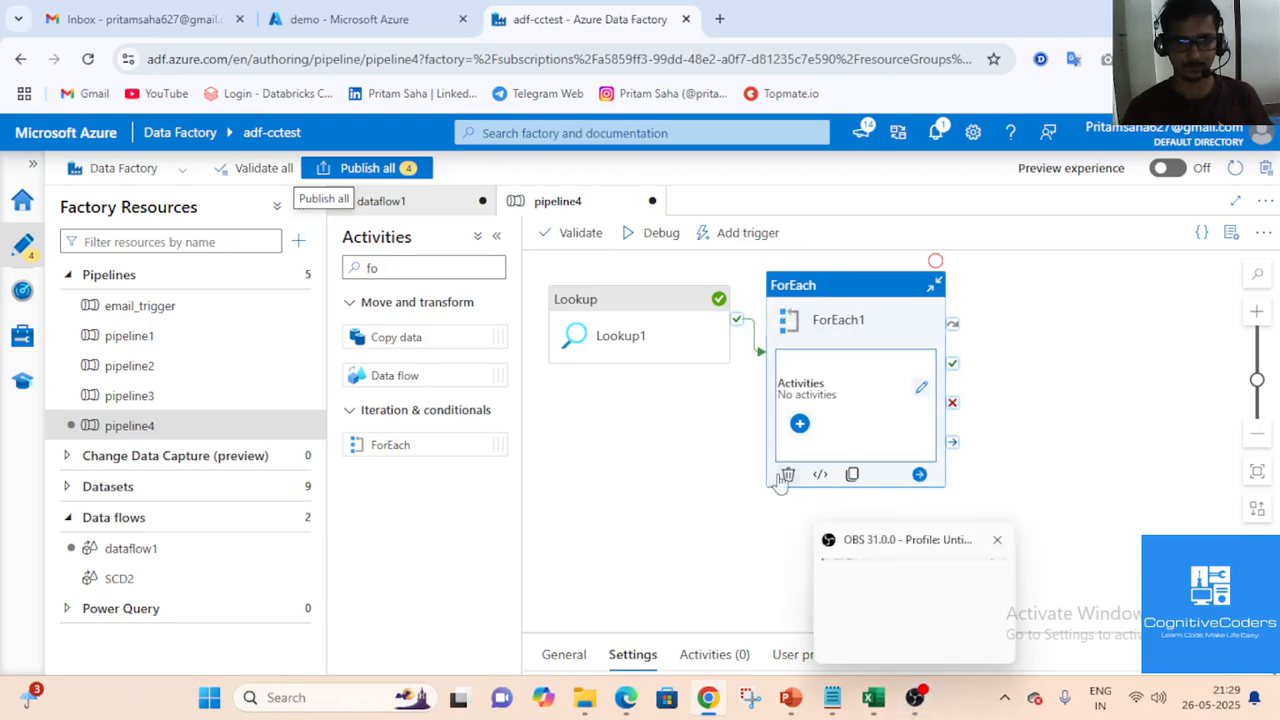
click(921, 388)
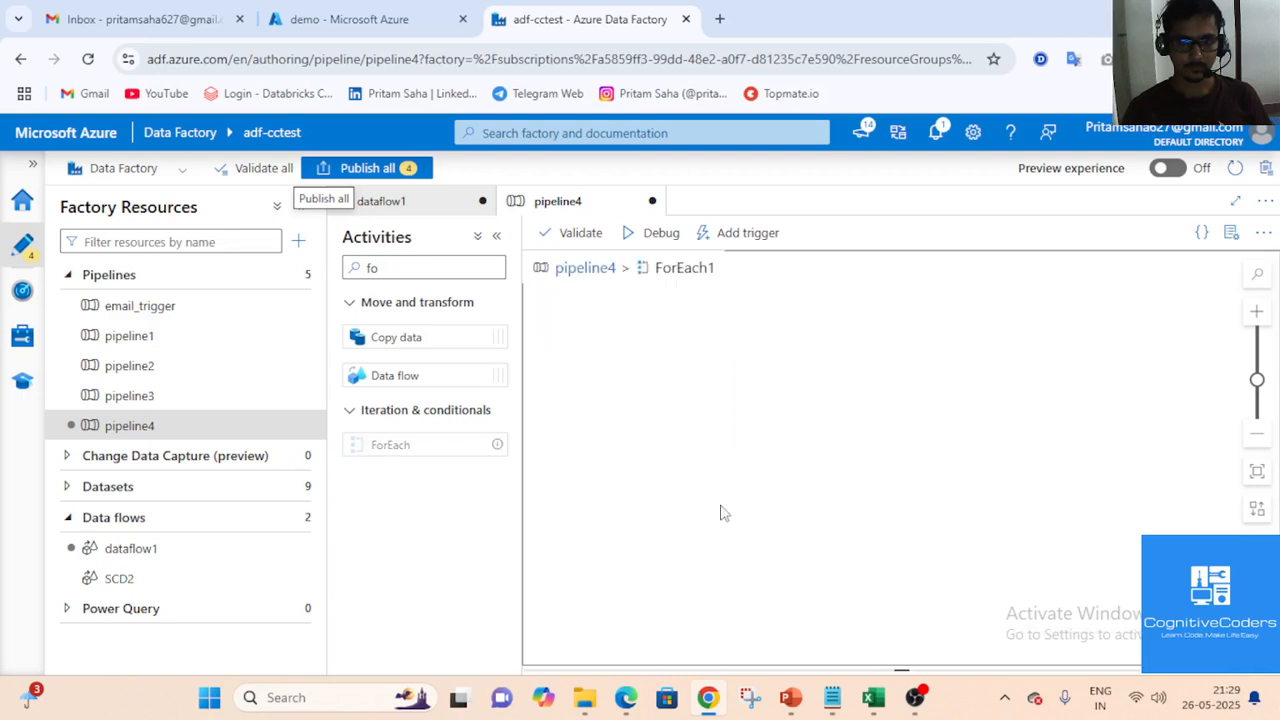
drag(409, 374, 758, 349)
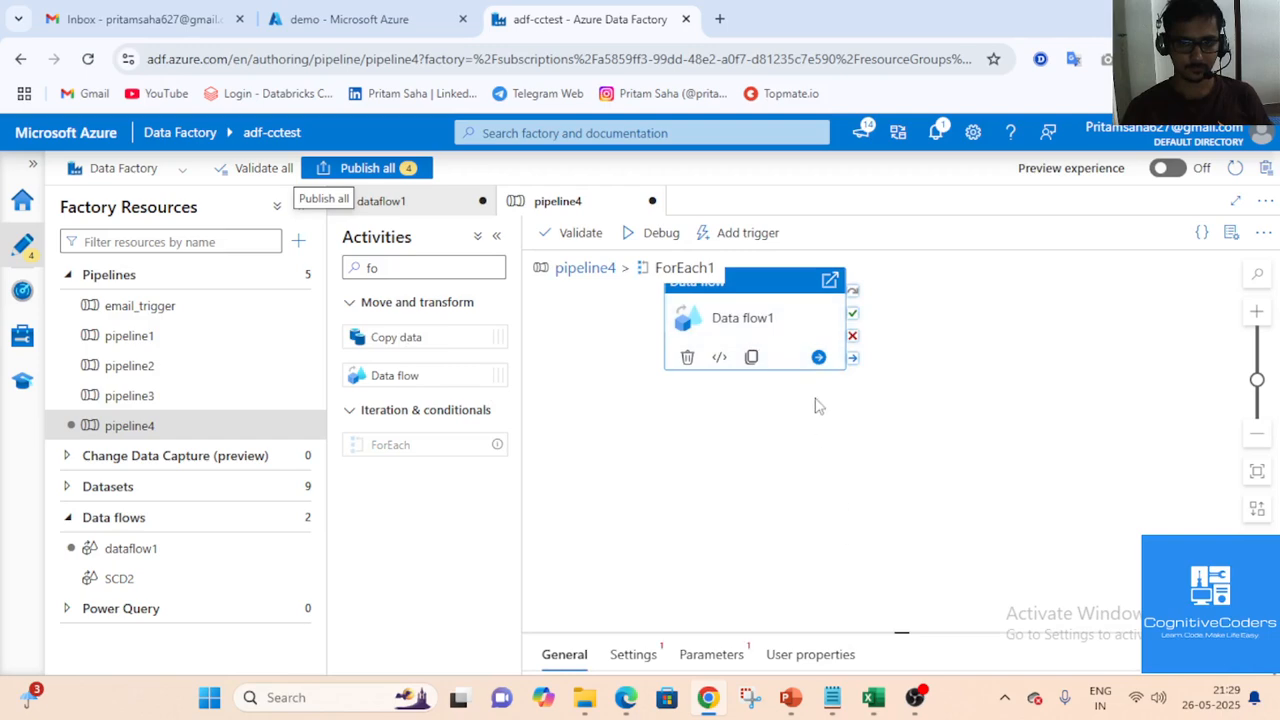
Assign dataflow1 to the Data flow activity inside ForEach1 after checking the filter settings in dataflow1
click(636, 656)
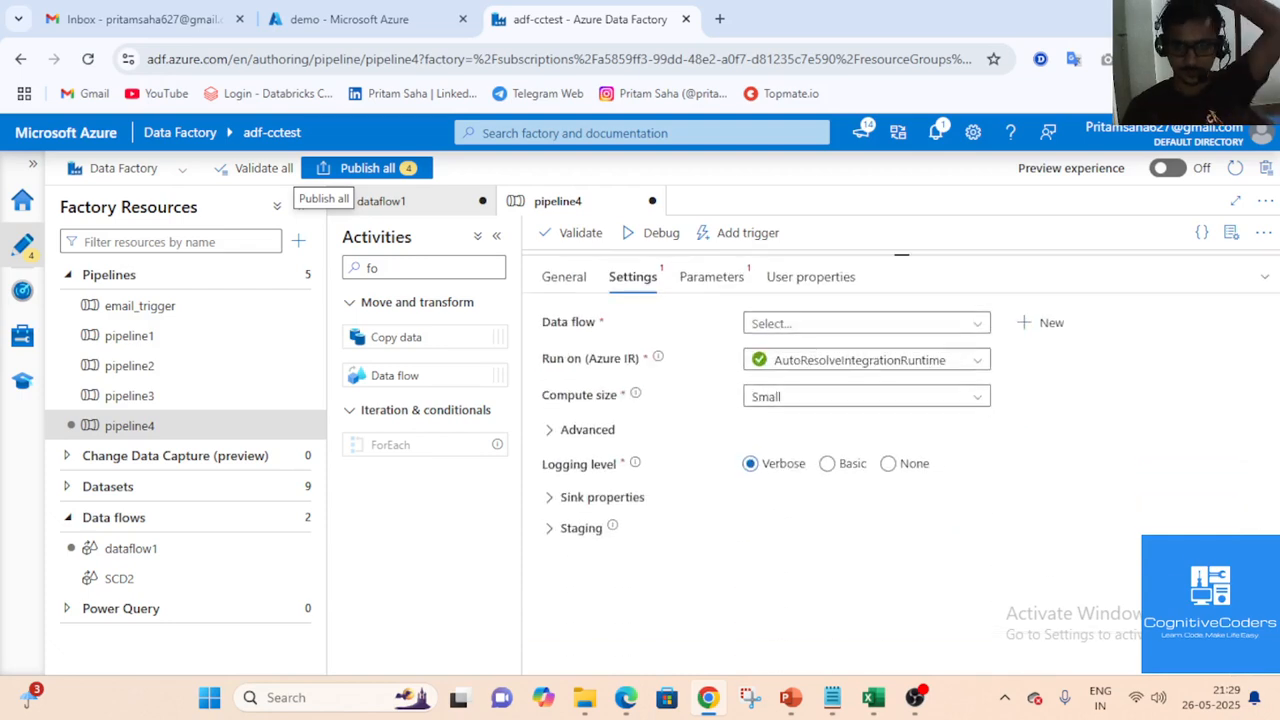
click(712, 279)
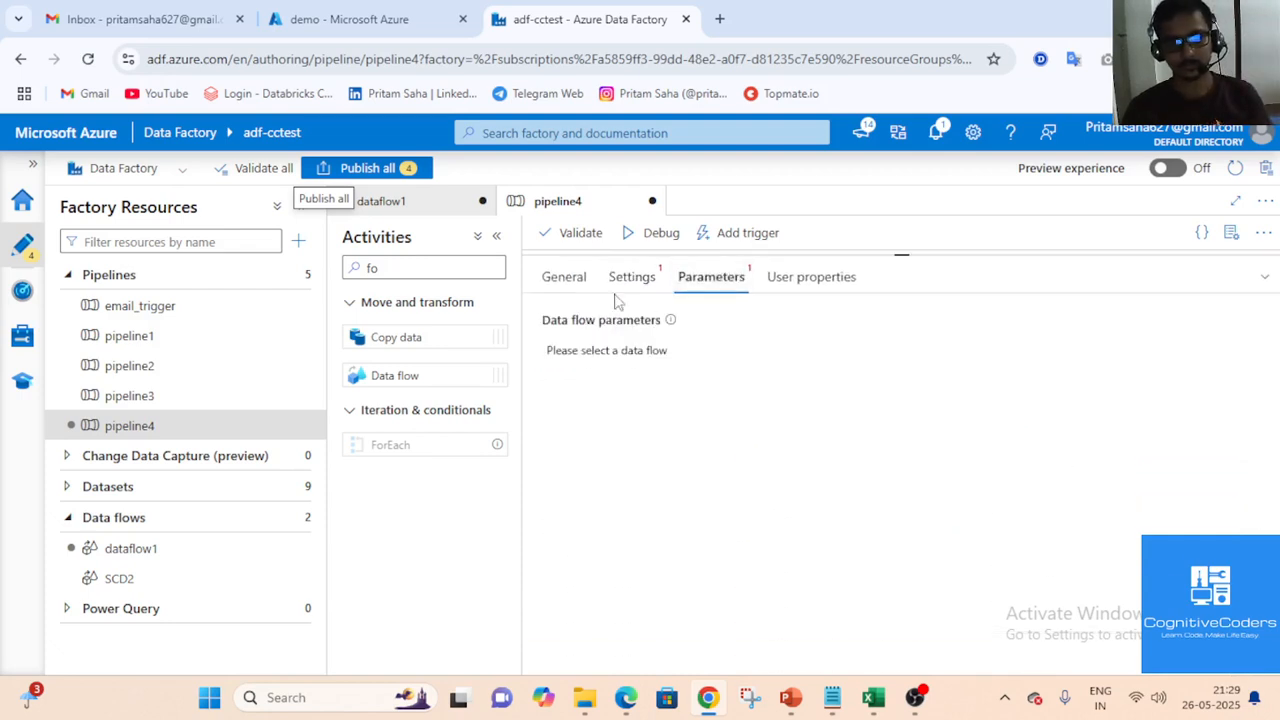
click(570, 278)
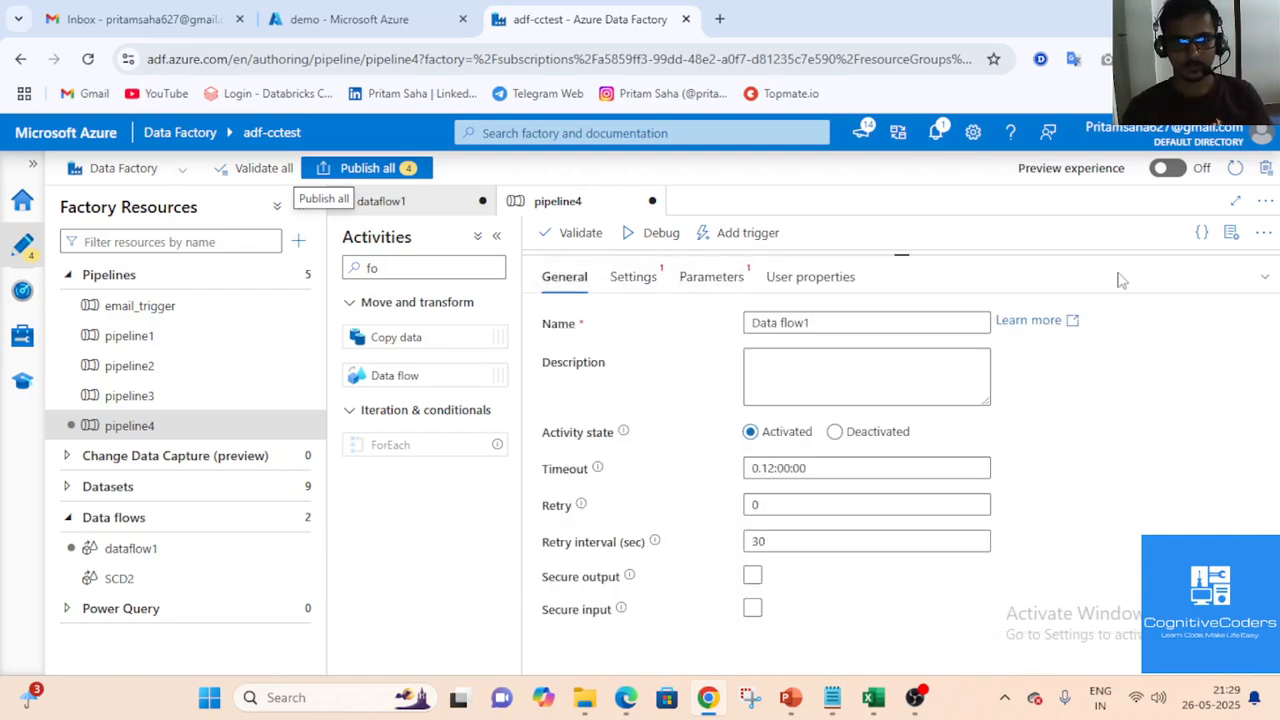
click(1263, 277)
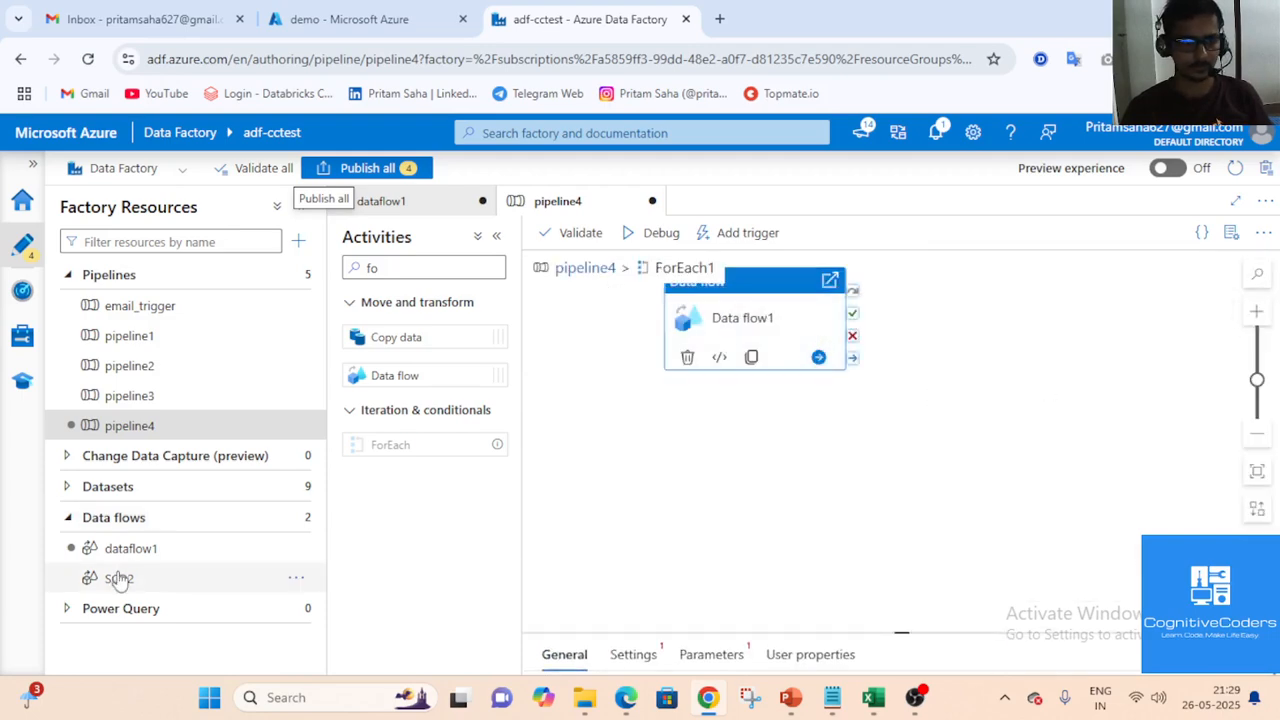
click(390, 203)
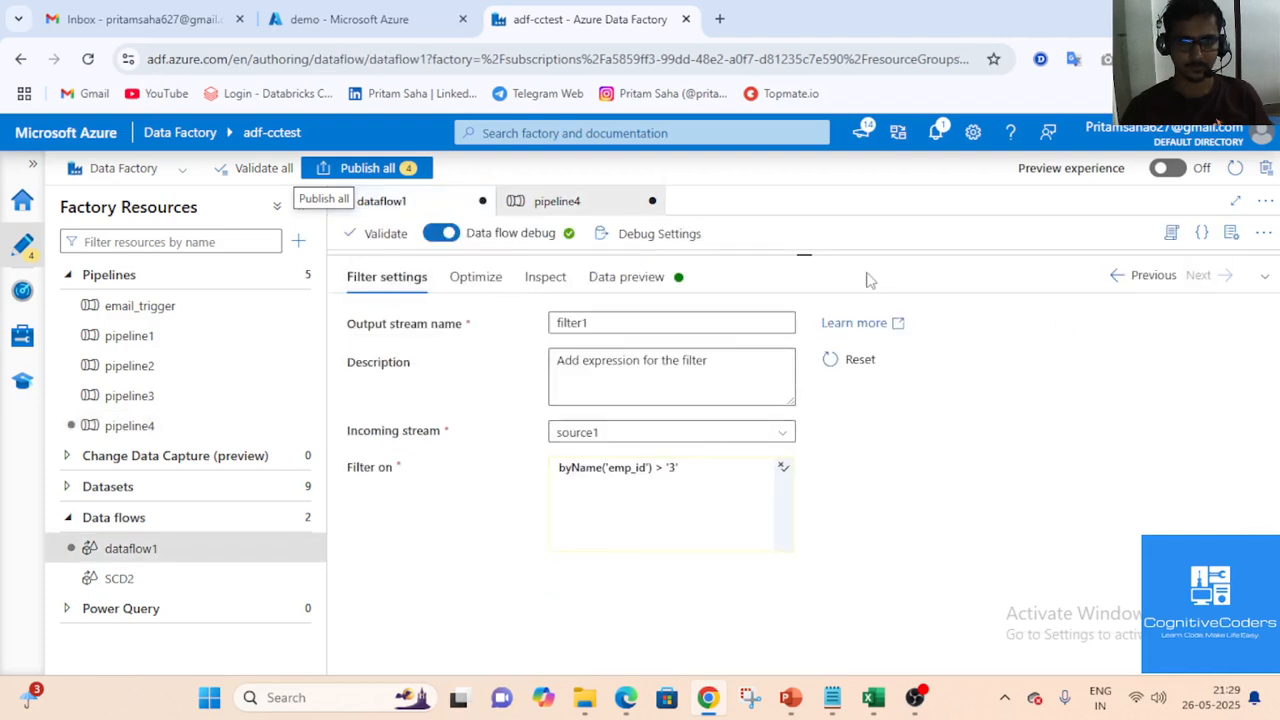
click(560, 202)
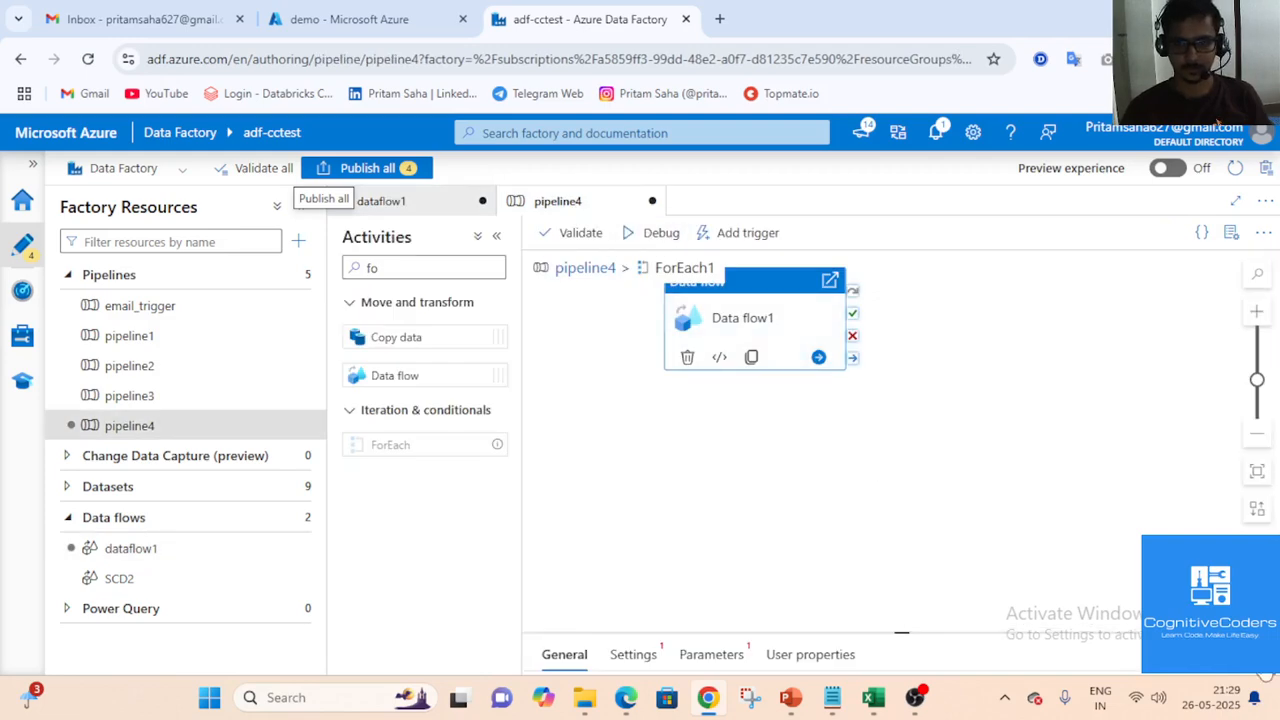
click(645, 284)
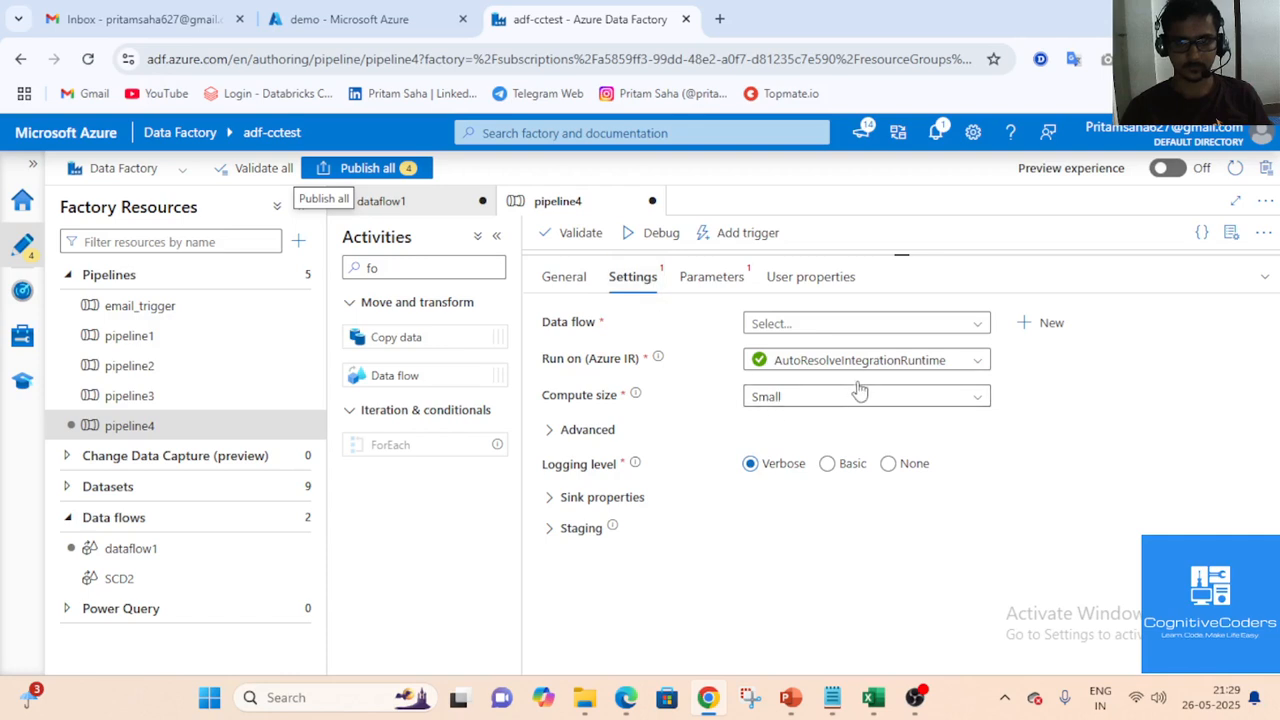
click(896, 330)
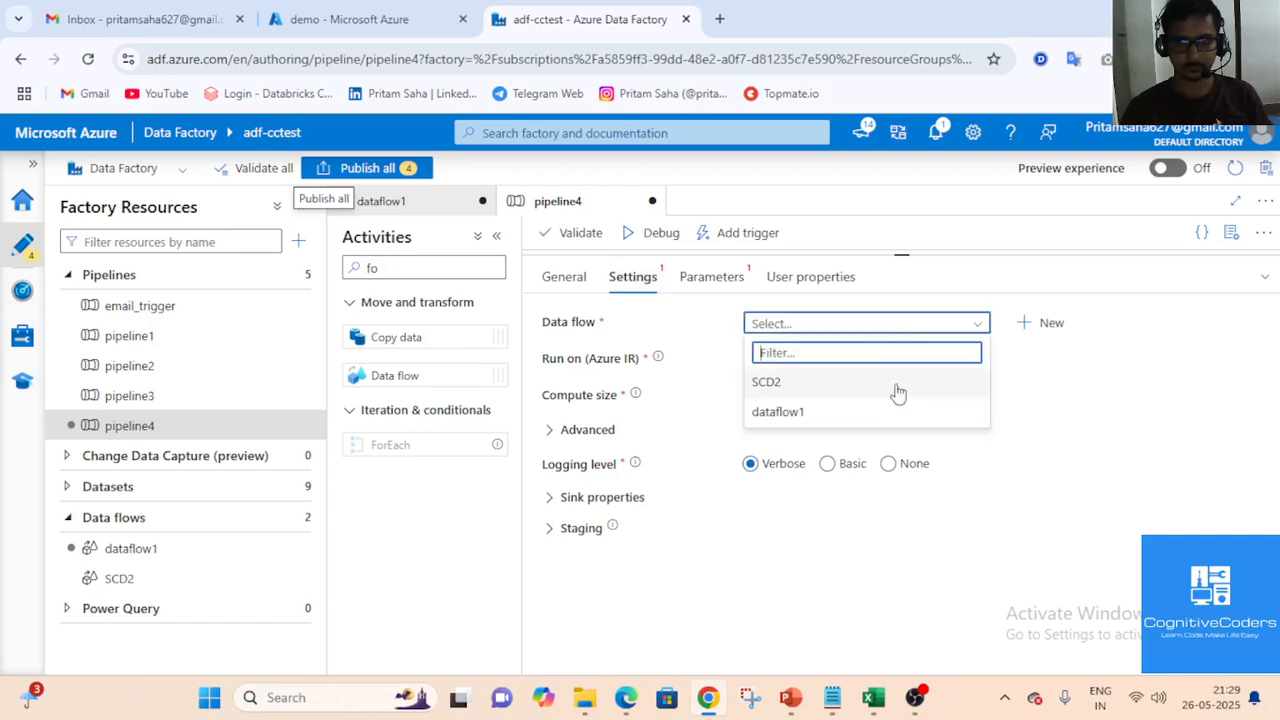
click(843, 413)
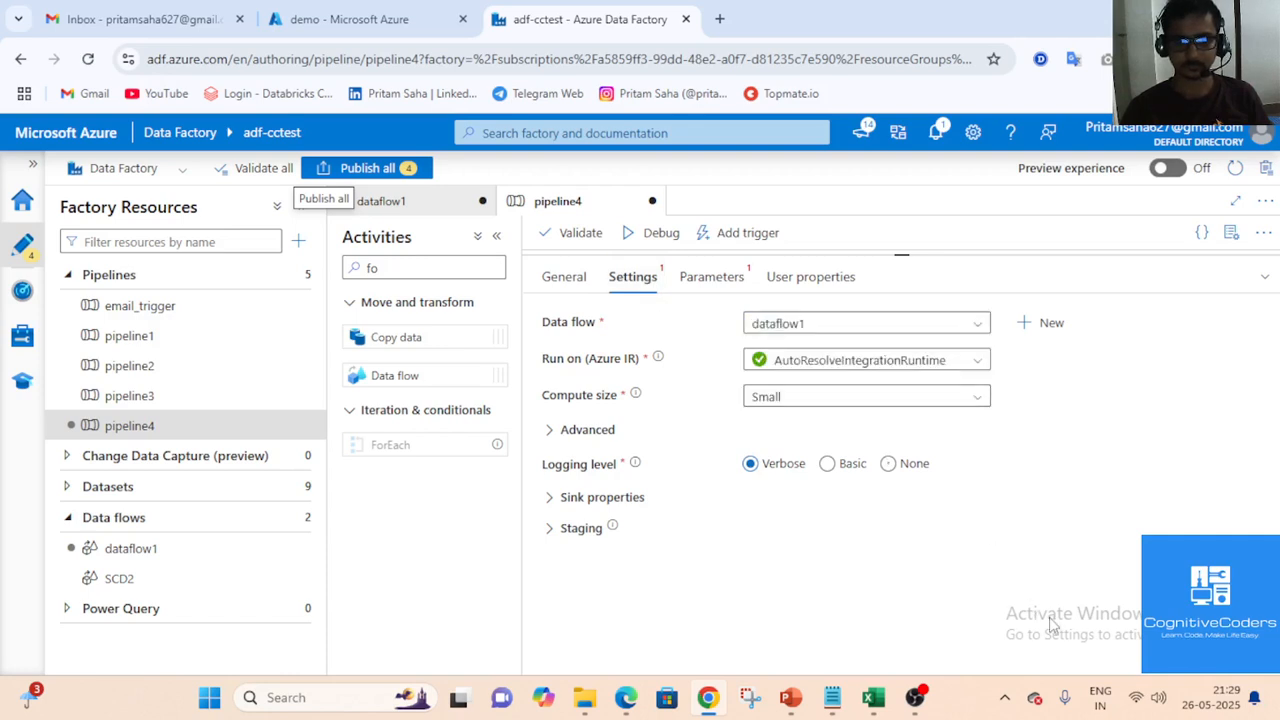
click(800, 405)
click(1163, 453)
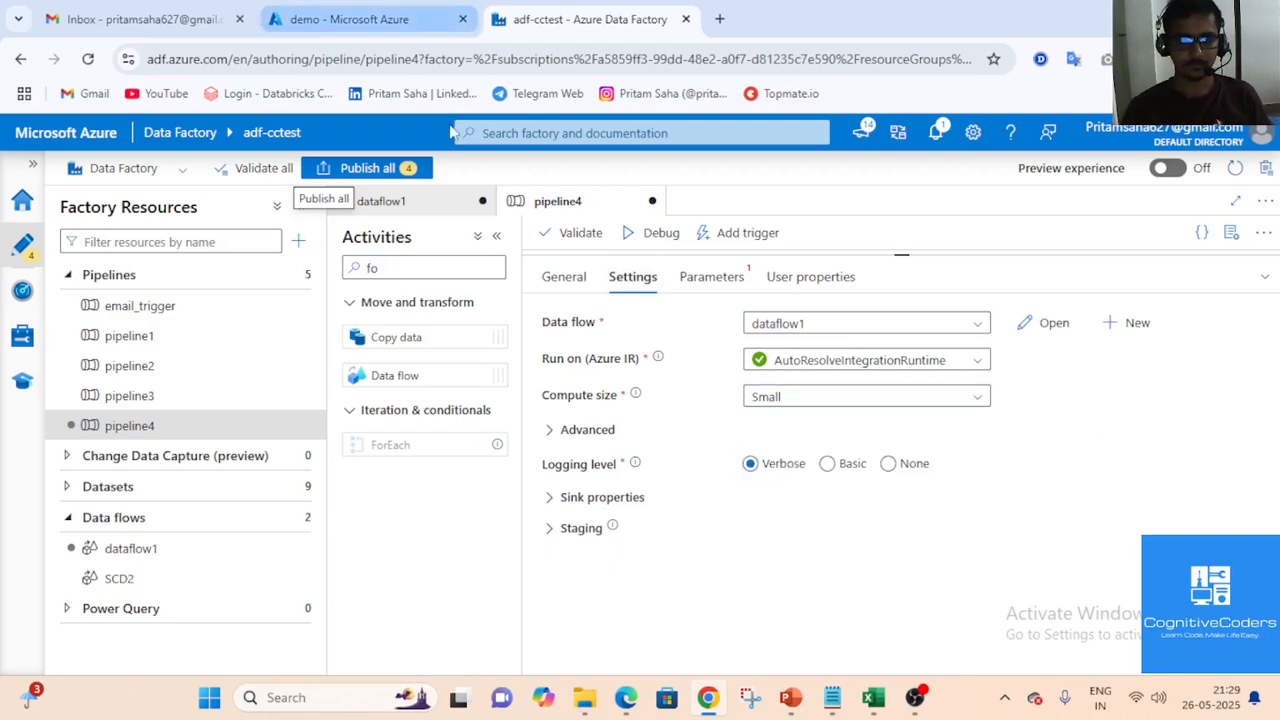
Examine dataflow1: the filter1 settings, the source1 data preview and the source1 dataset settings
click(405, 201)
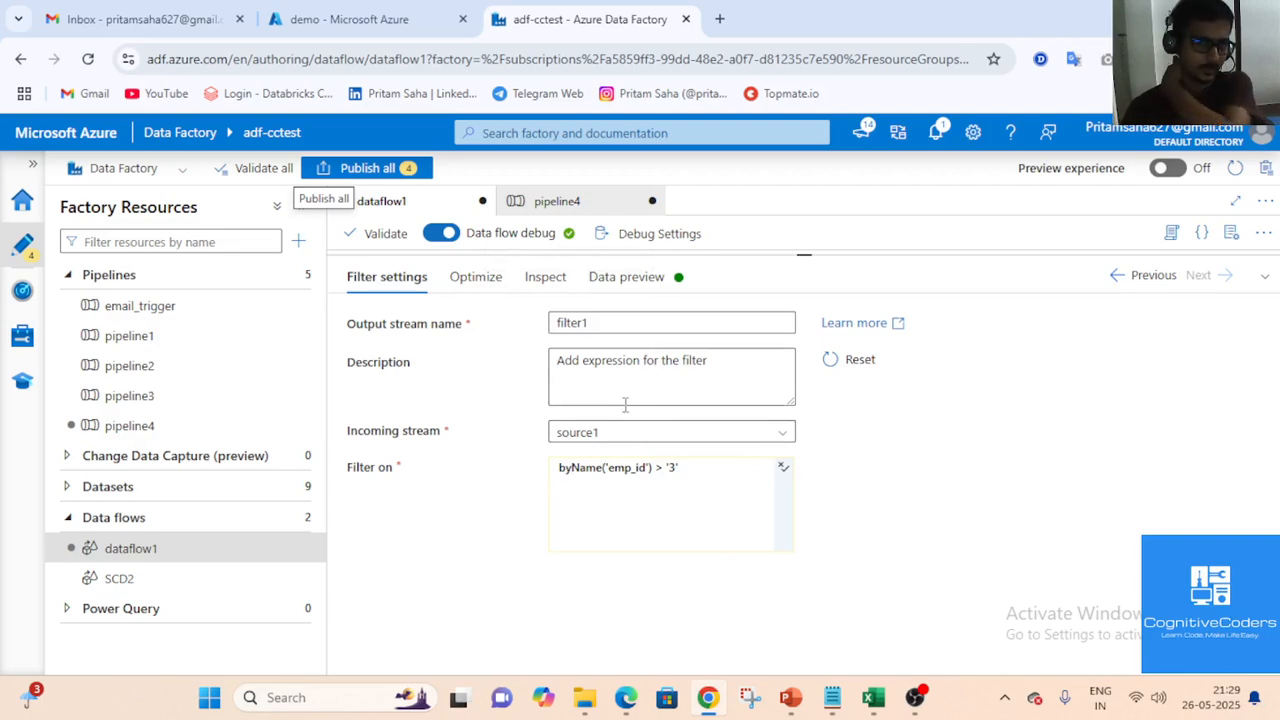
click(1265, 275)
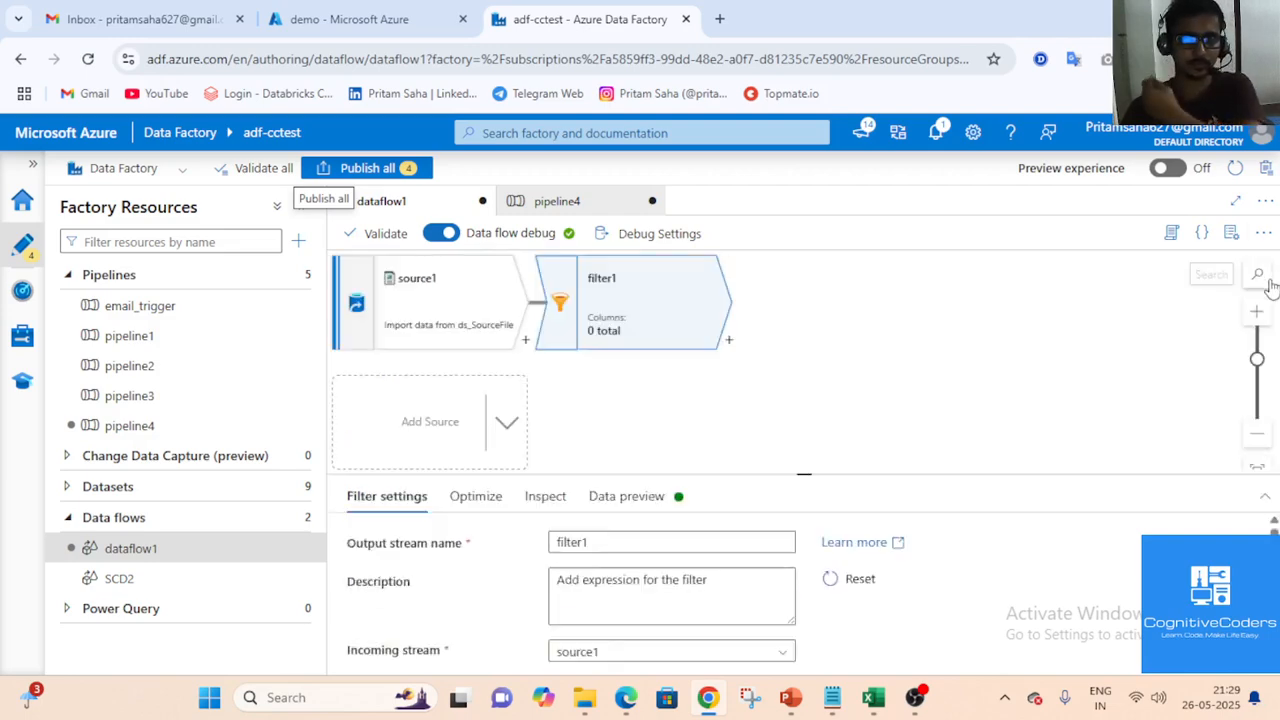
click(1265, 654)
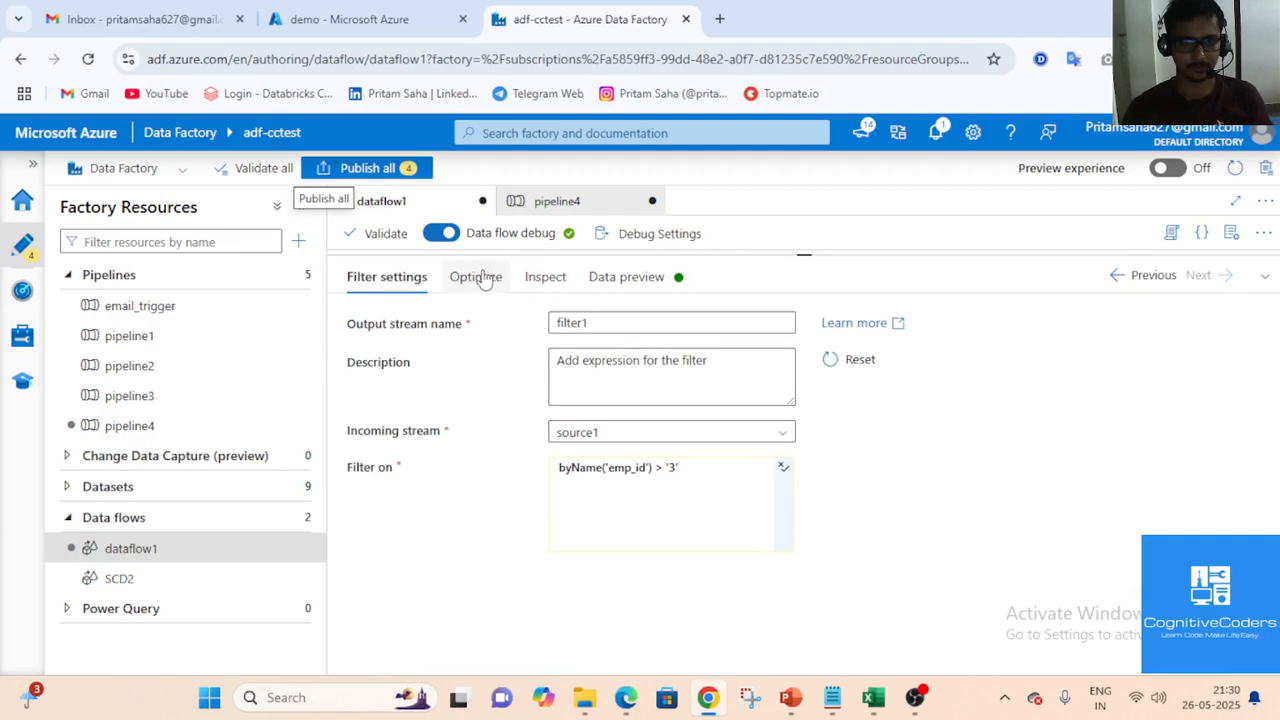
click(1265, 277)
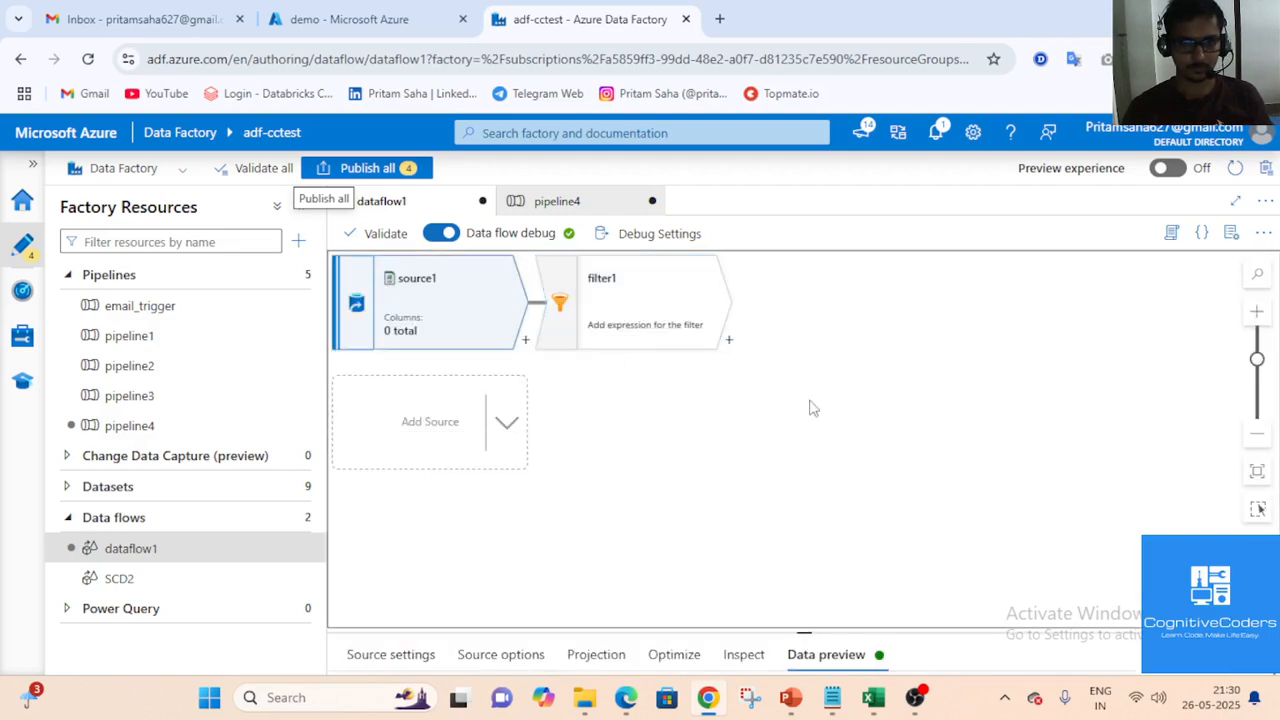
click(826, 654)
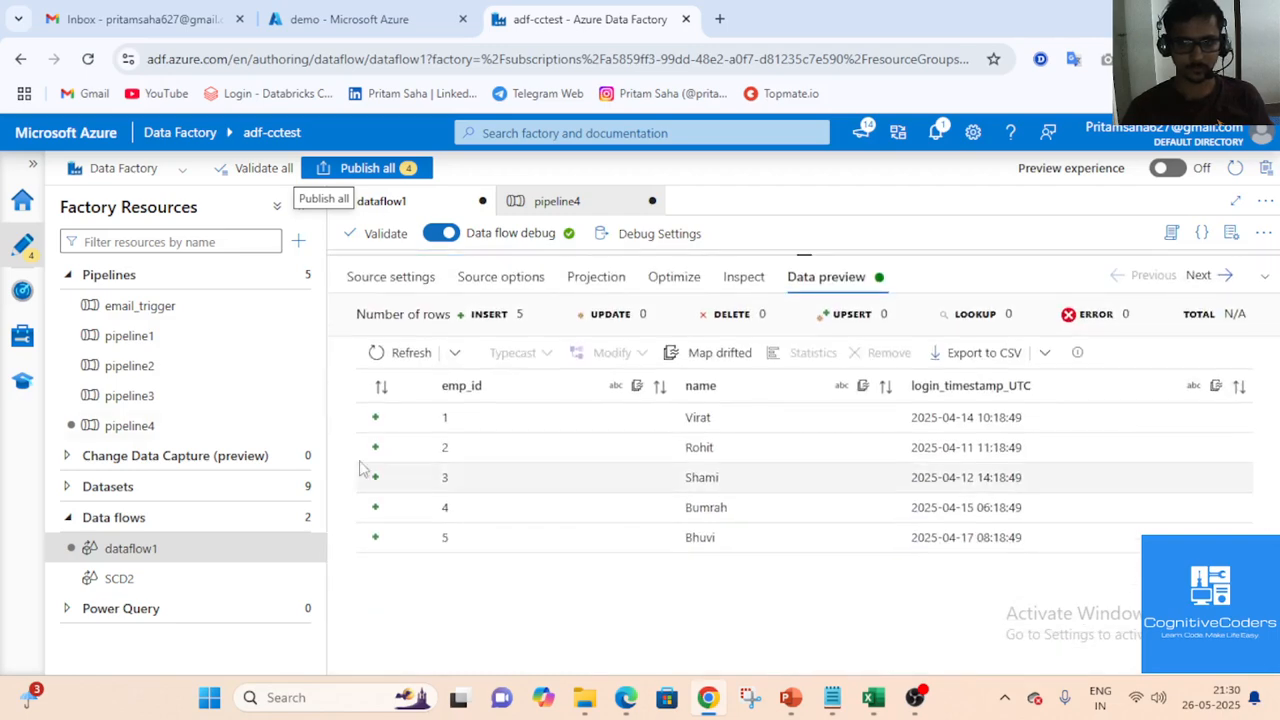
click(391, 280)
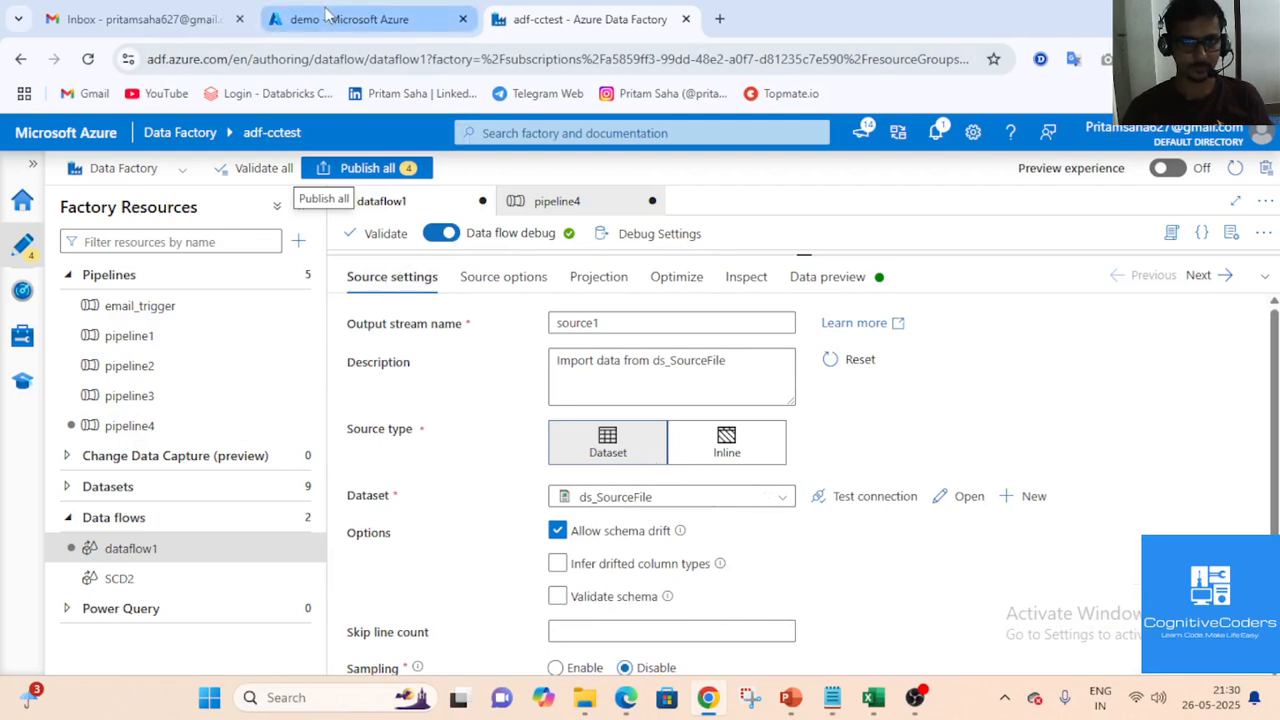
Check the fileName and rule in the Excel config file and the firstRow block in Notepad, and return to Data Factory
click(873, 697)
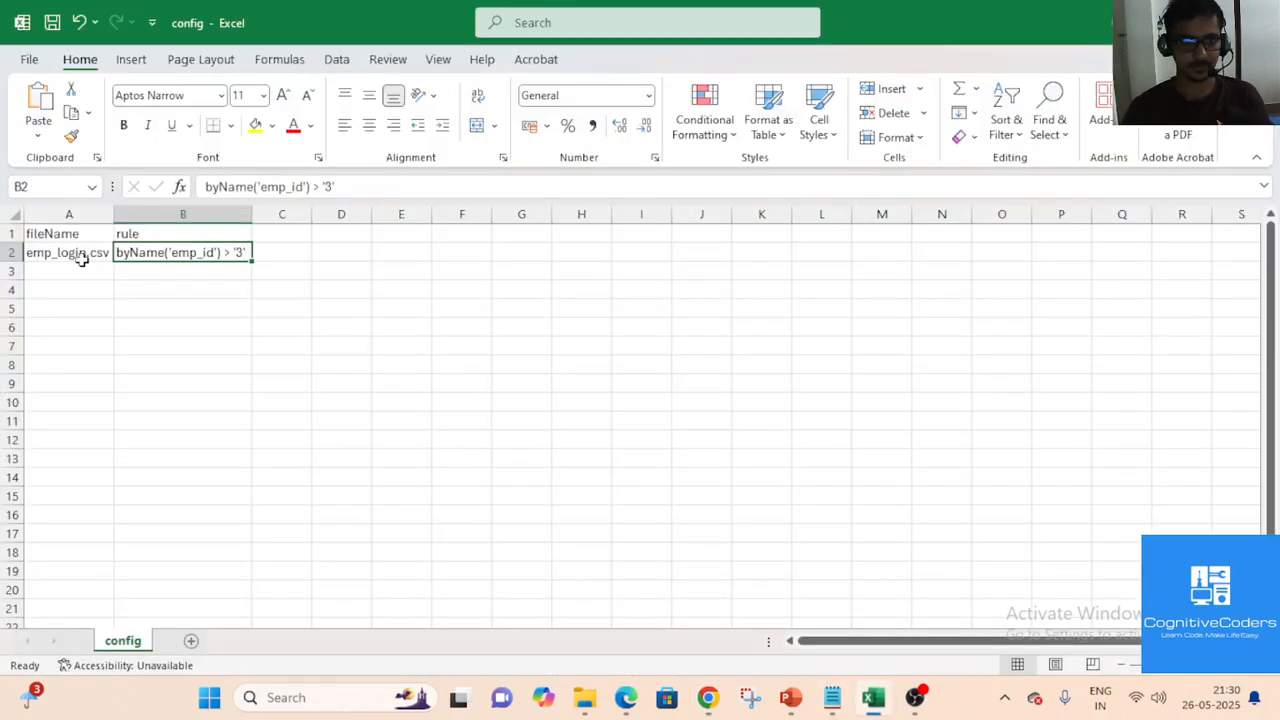
click(873, 697)
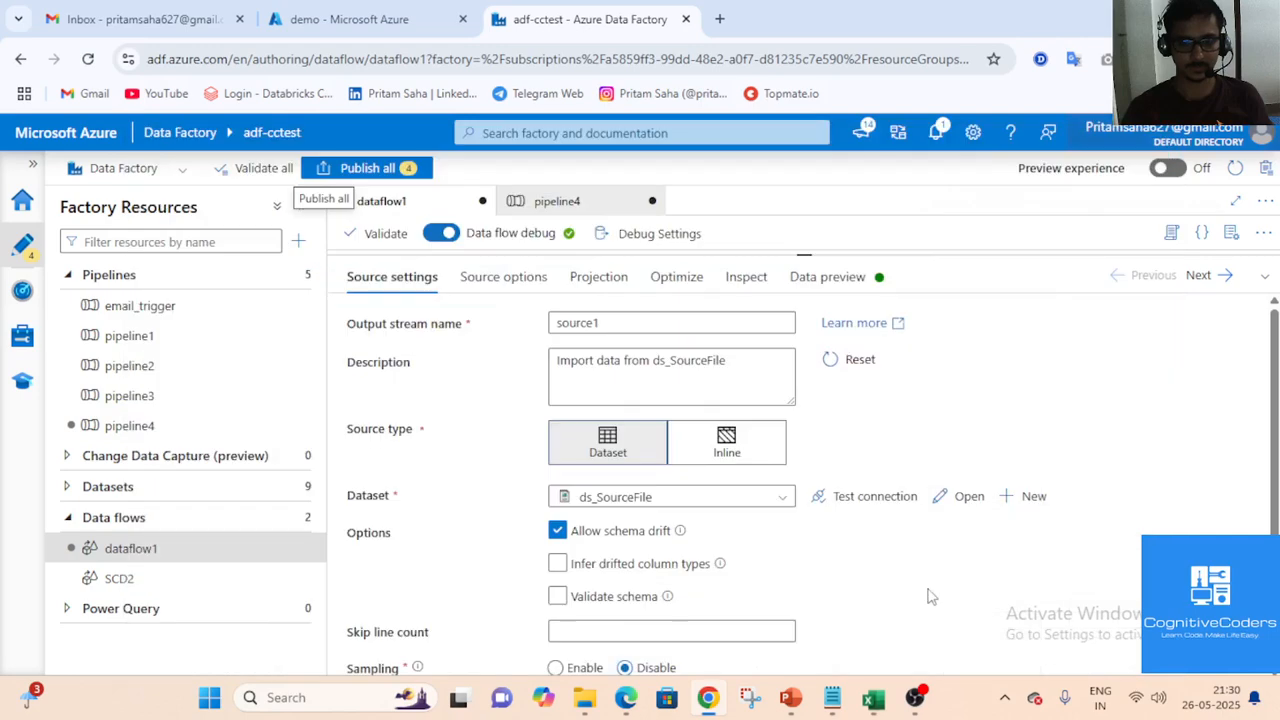
click(832, 697)
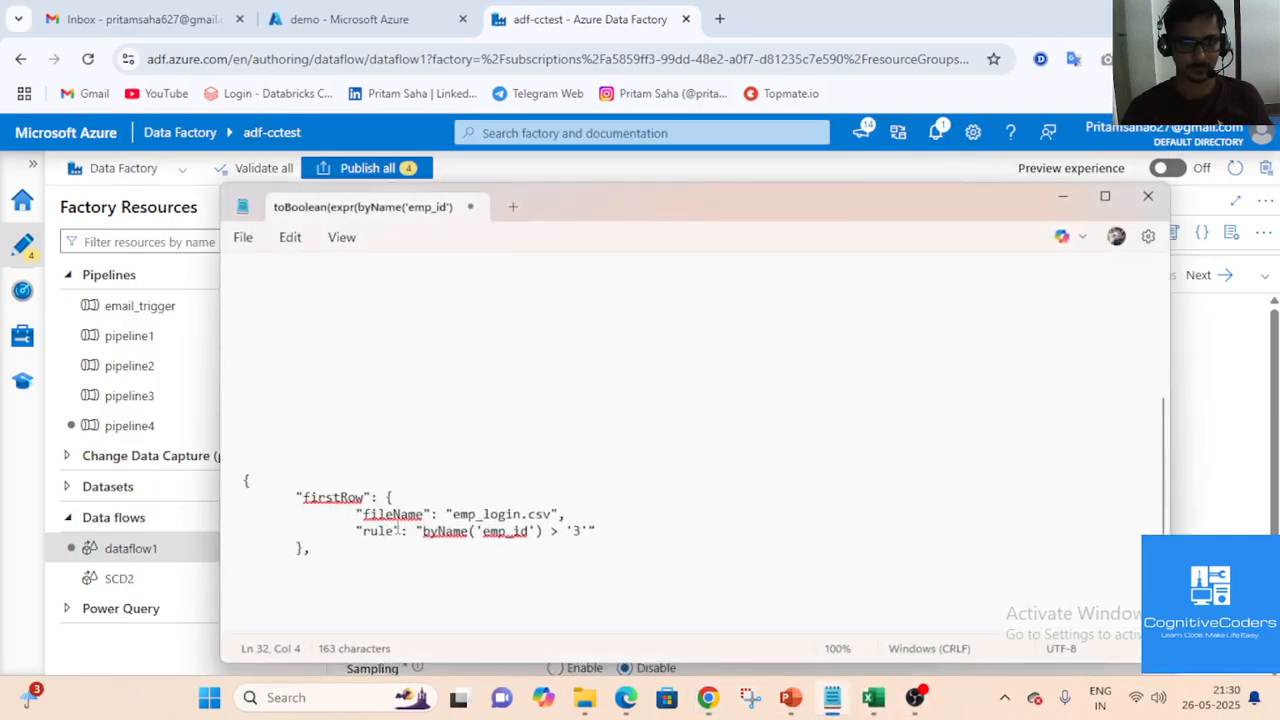
click(832, 697)
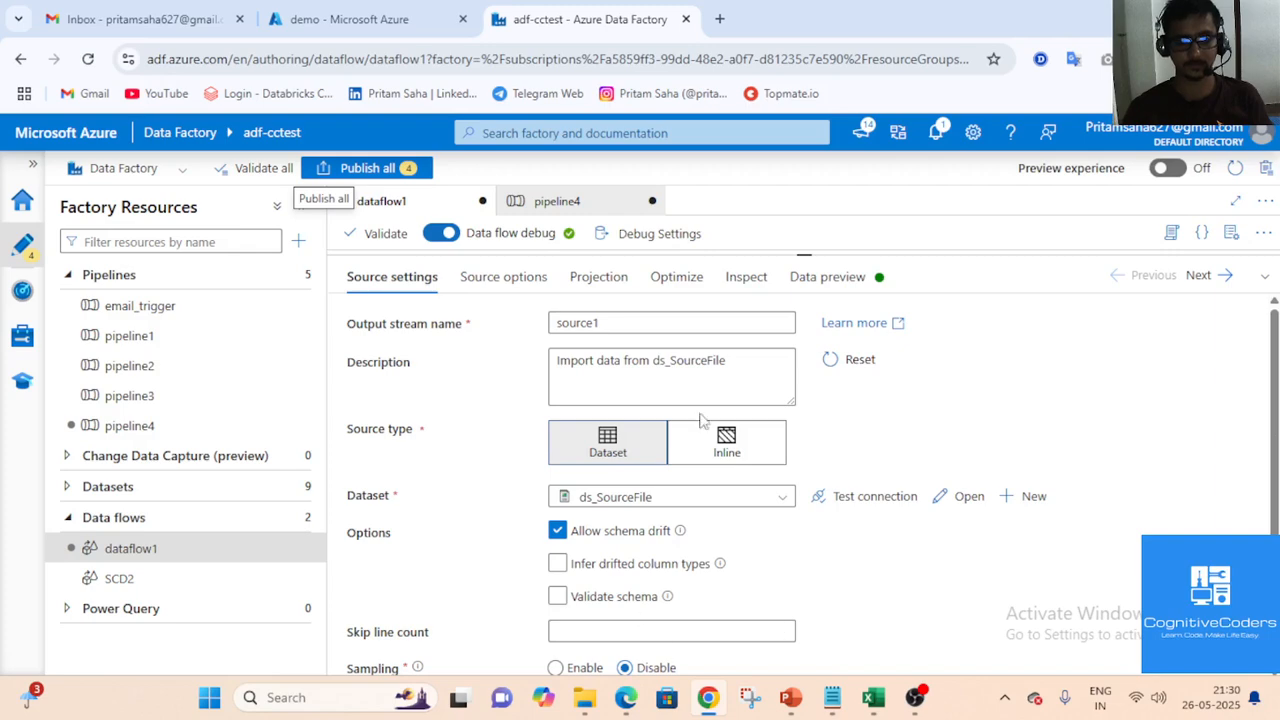
click(832, 697)
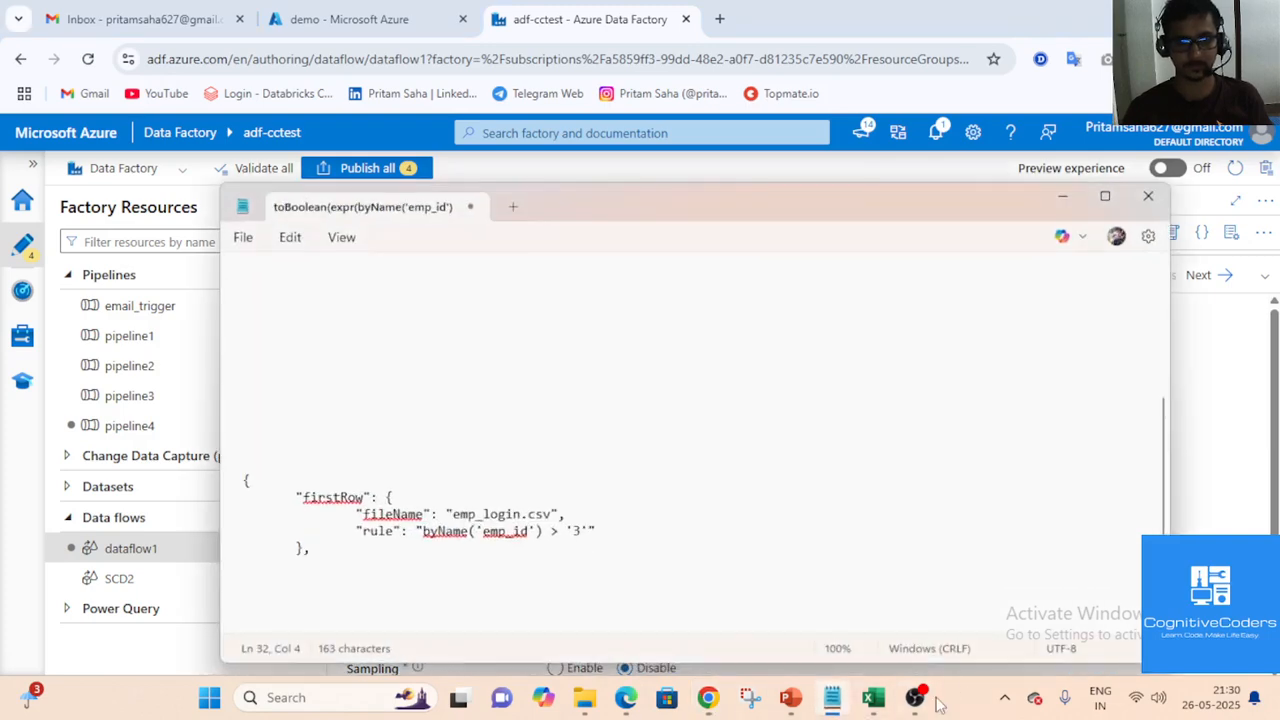
click(832, 697)
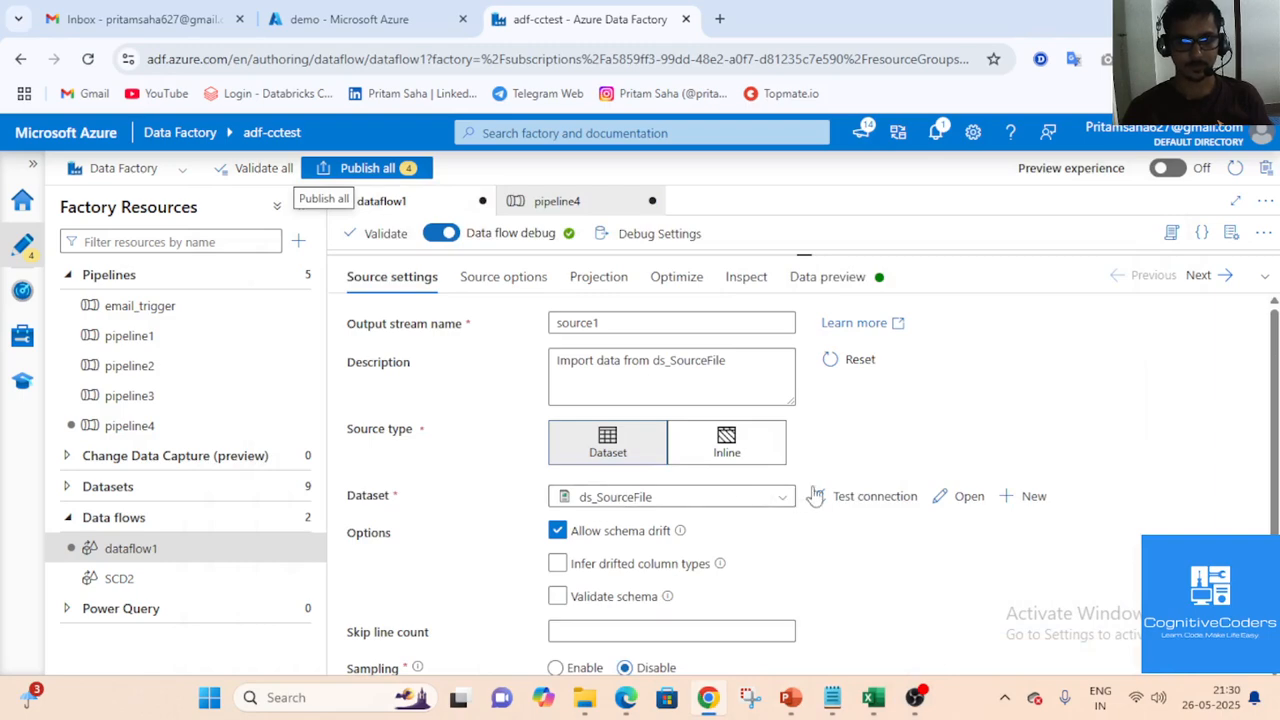
Open the ds_SourceFile dataset from source1, add a parameter named fileName, and return to the dataset's connection settings
click(966, 496)
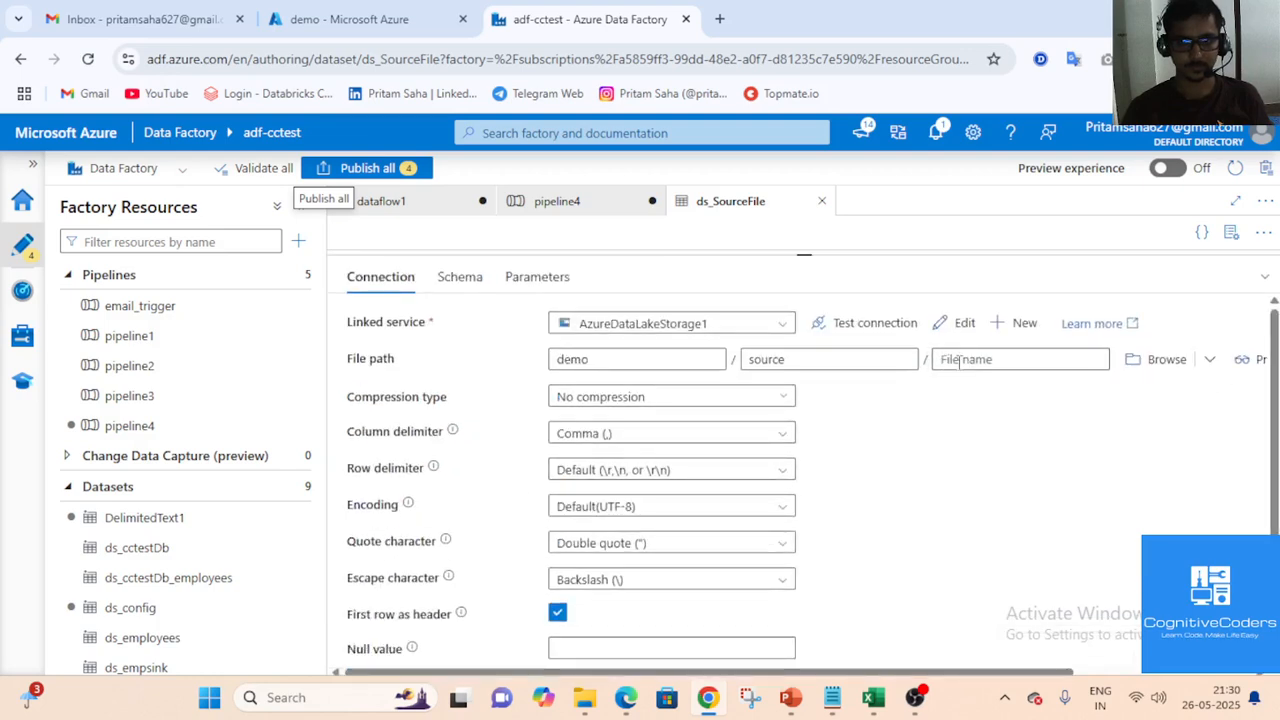
click(1013, 358)
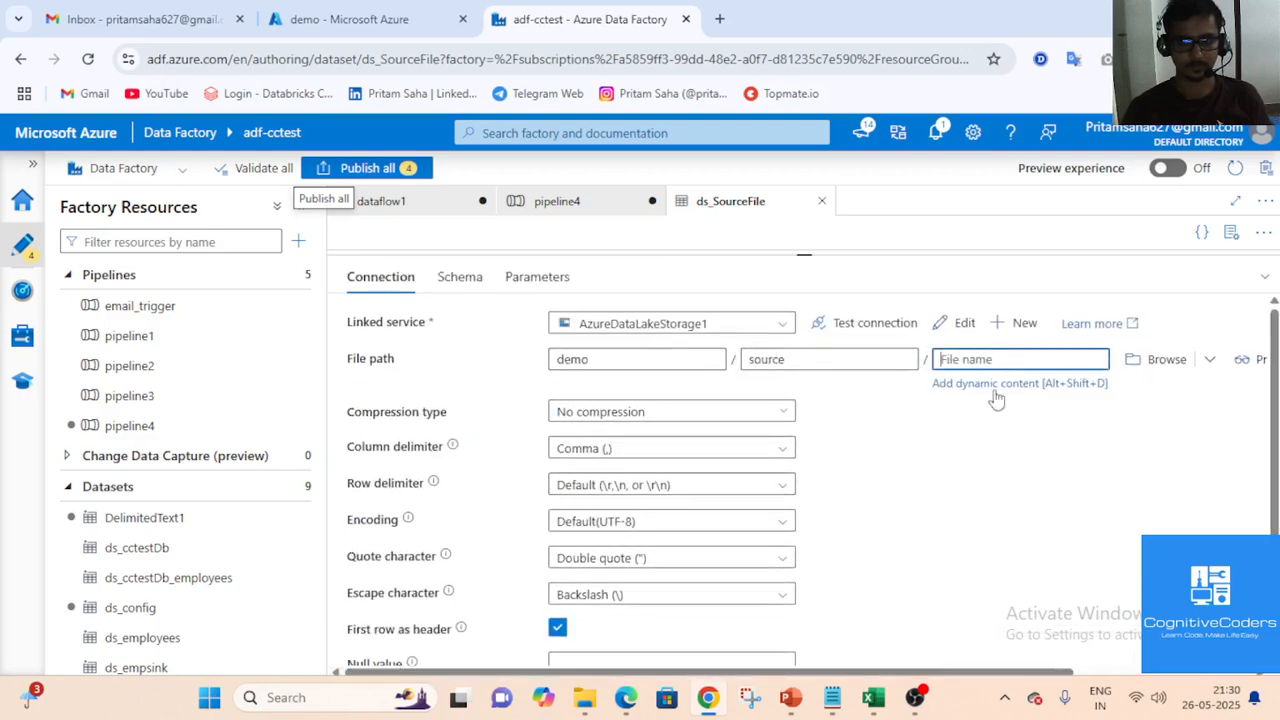
click(521, 280)
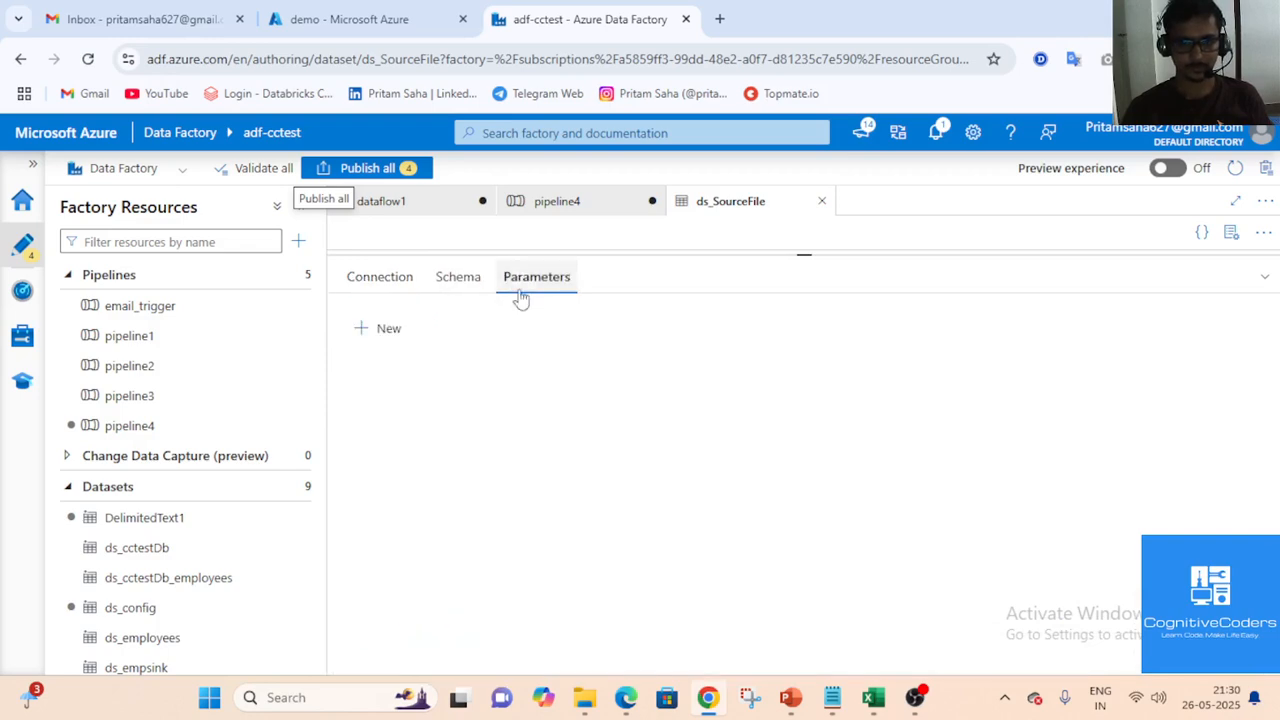
click(380, 328)
click(492, 395)
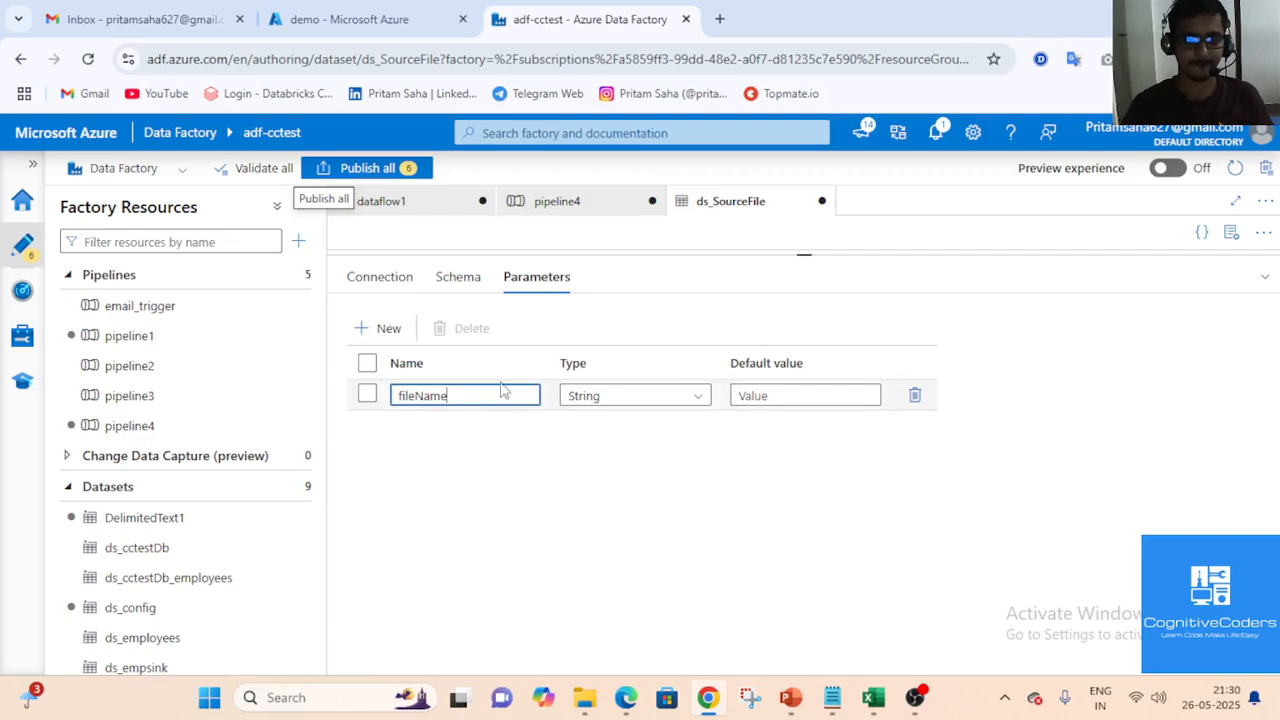
click(360, 277)
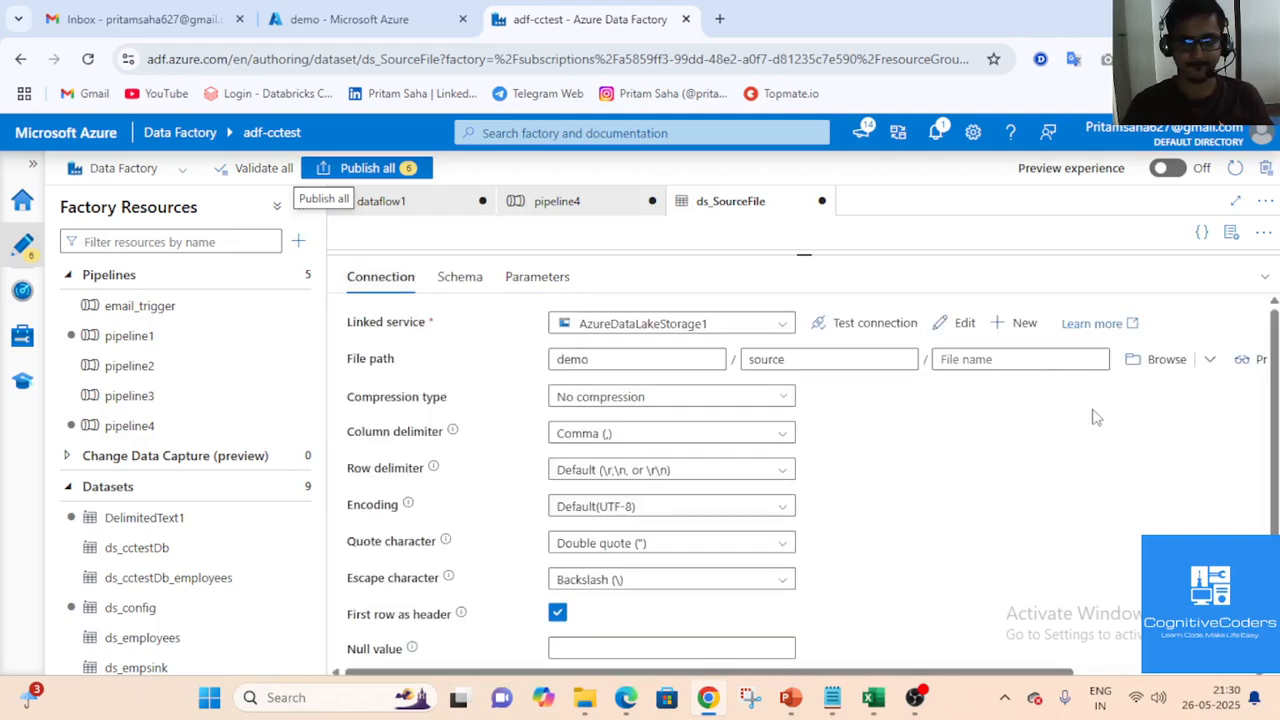
click(1014, 359)
click(985, 382)
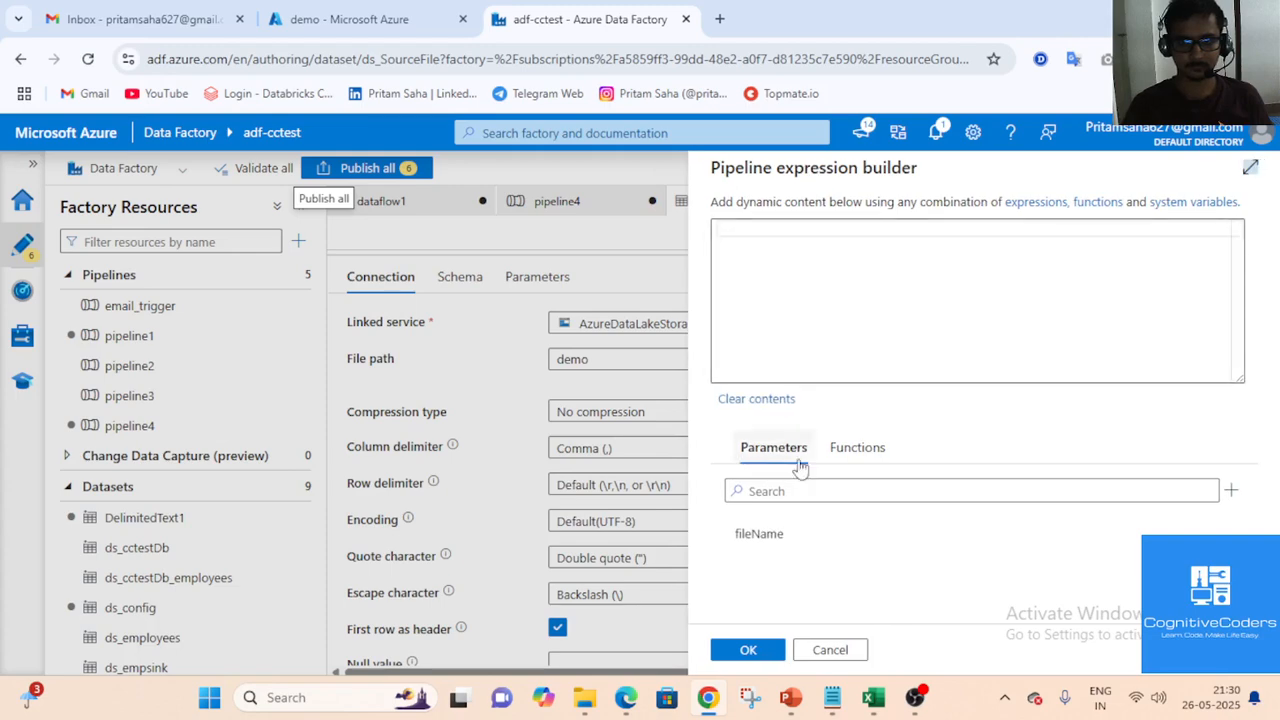
click(770, 540)
click(749, 647)
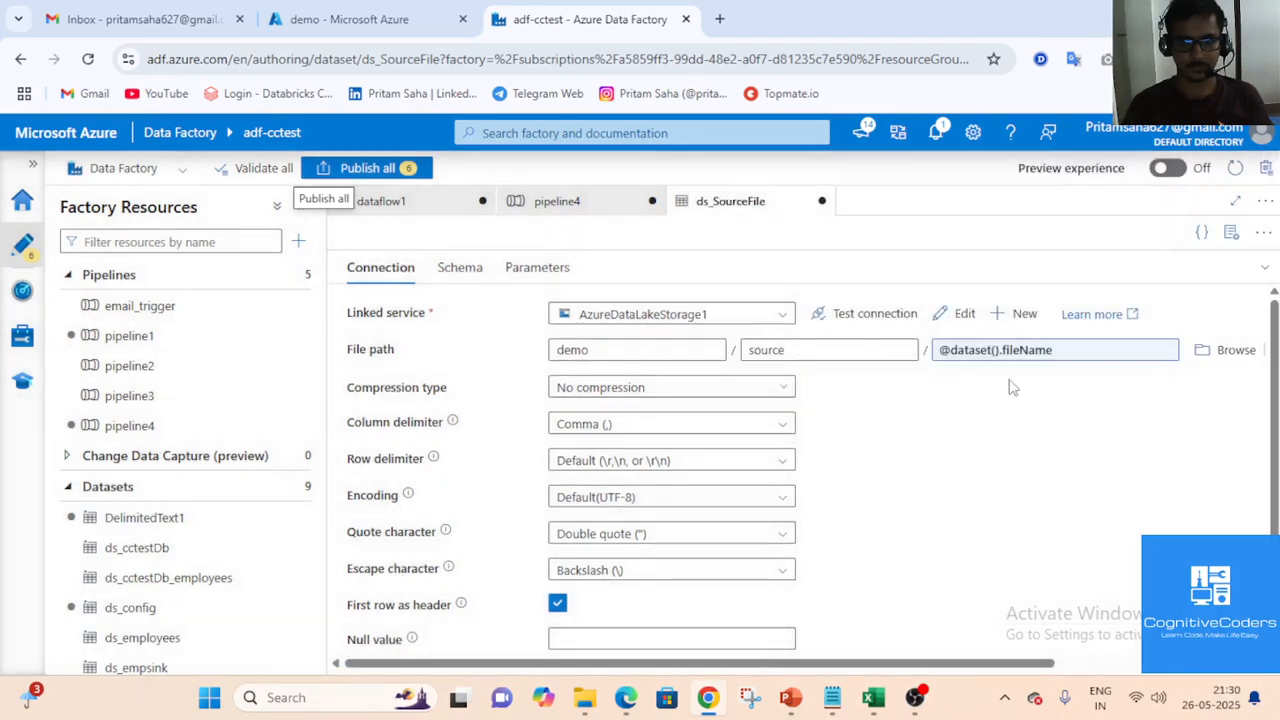
Compare the Data flow activity's settings and parameters in pipeline4 with the source1 settings in dataflow1
click(410, 205)
click(580, 203)
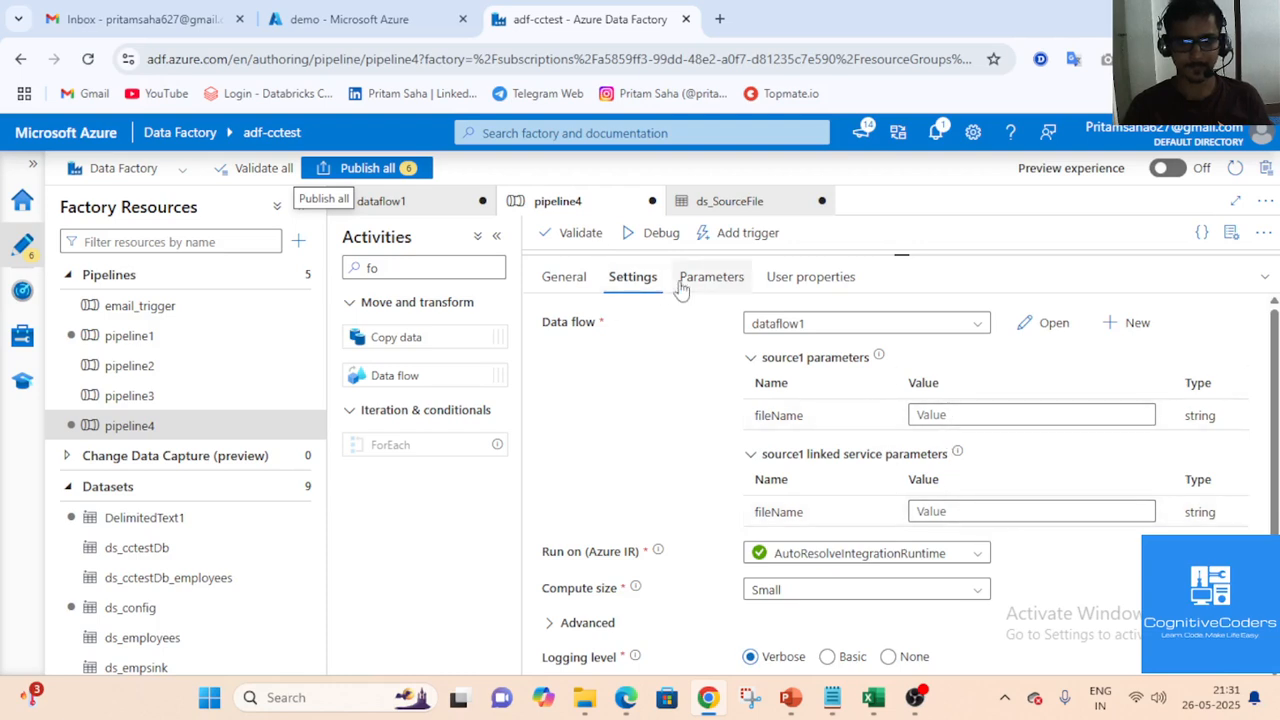
click(713, 280)
click(633, 280)
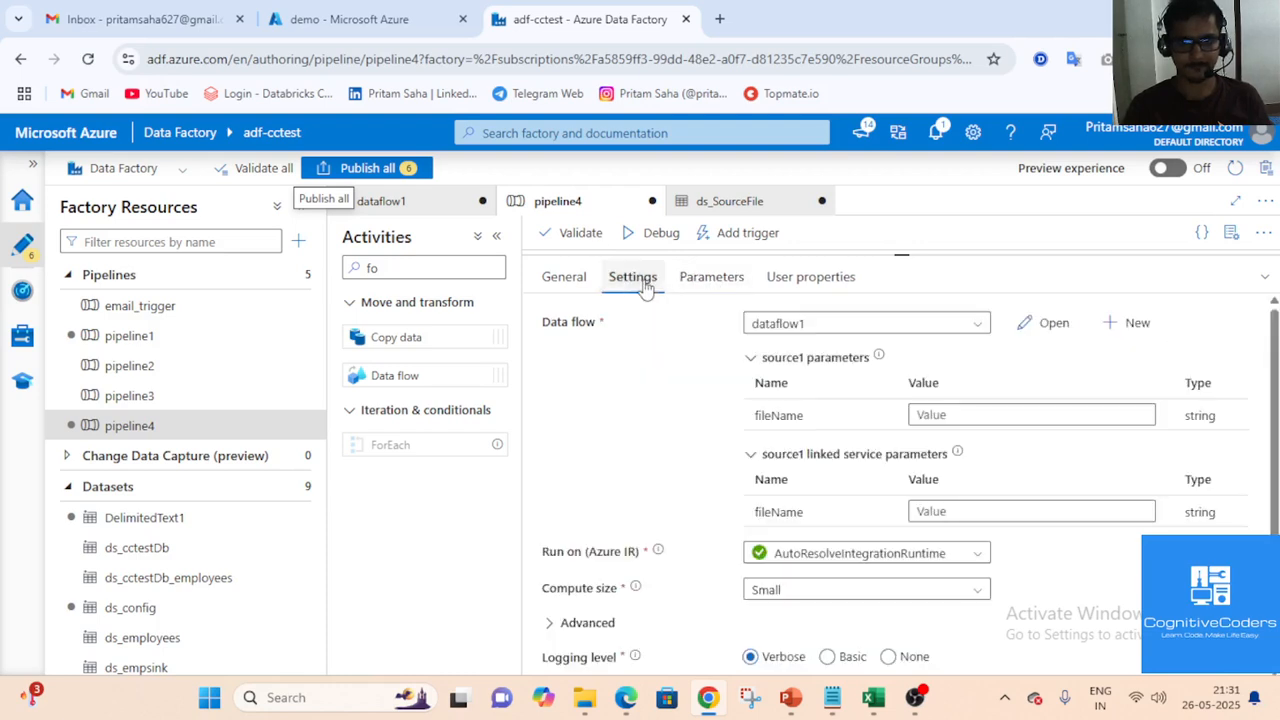
click(976, 416)
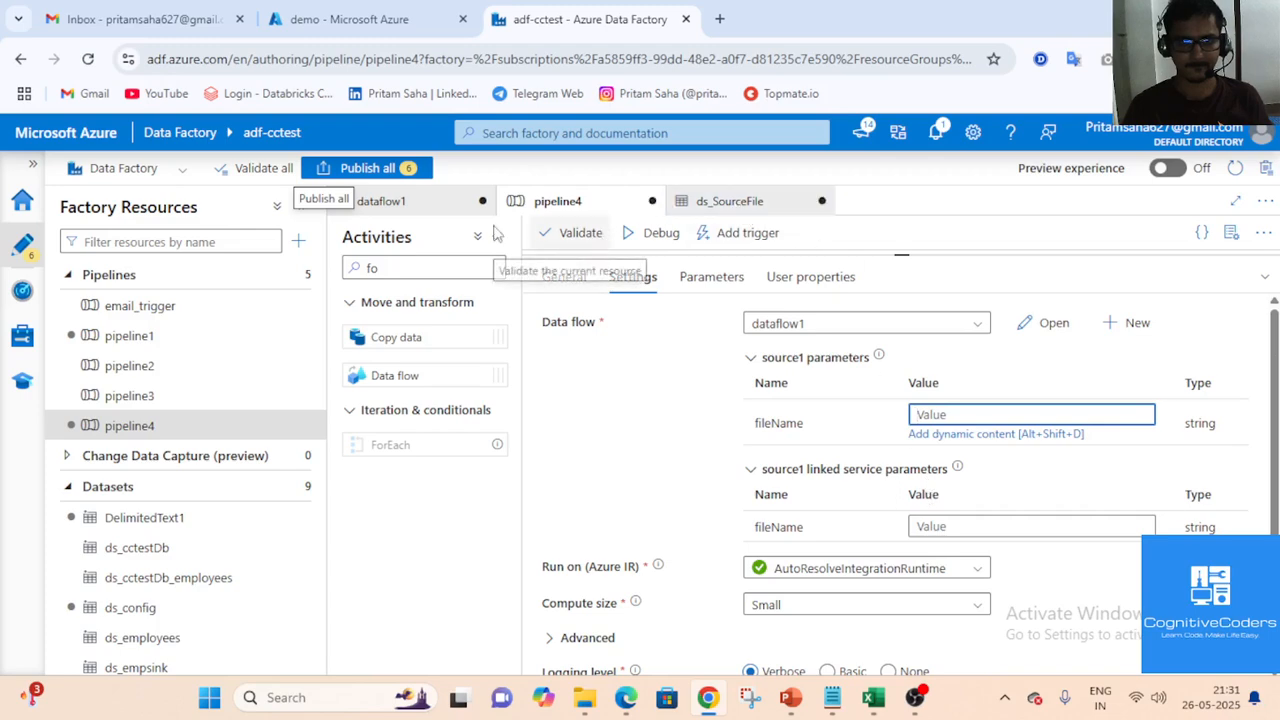
click(423, 203)
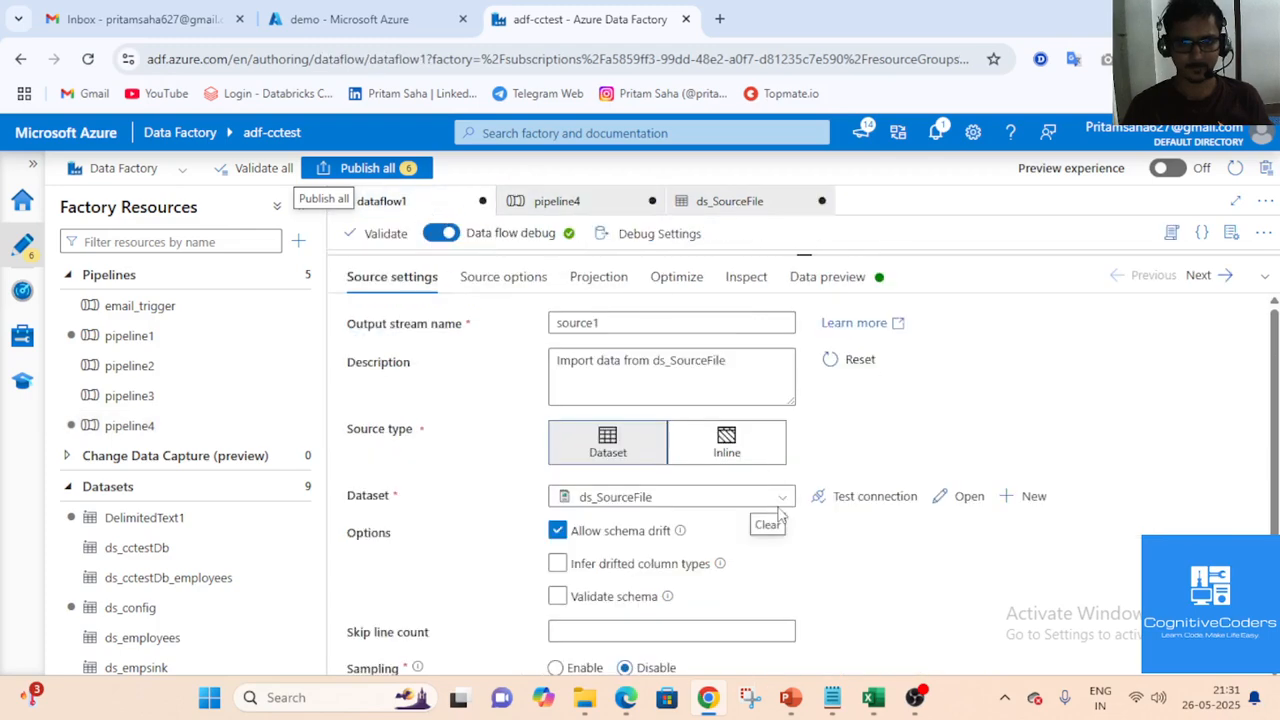
click(610, 203)
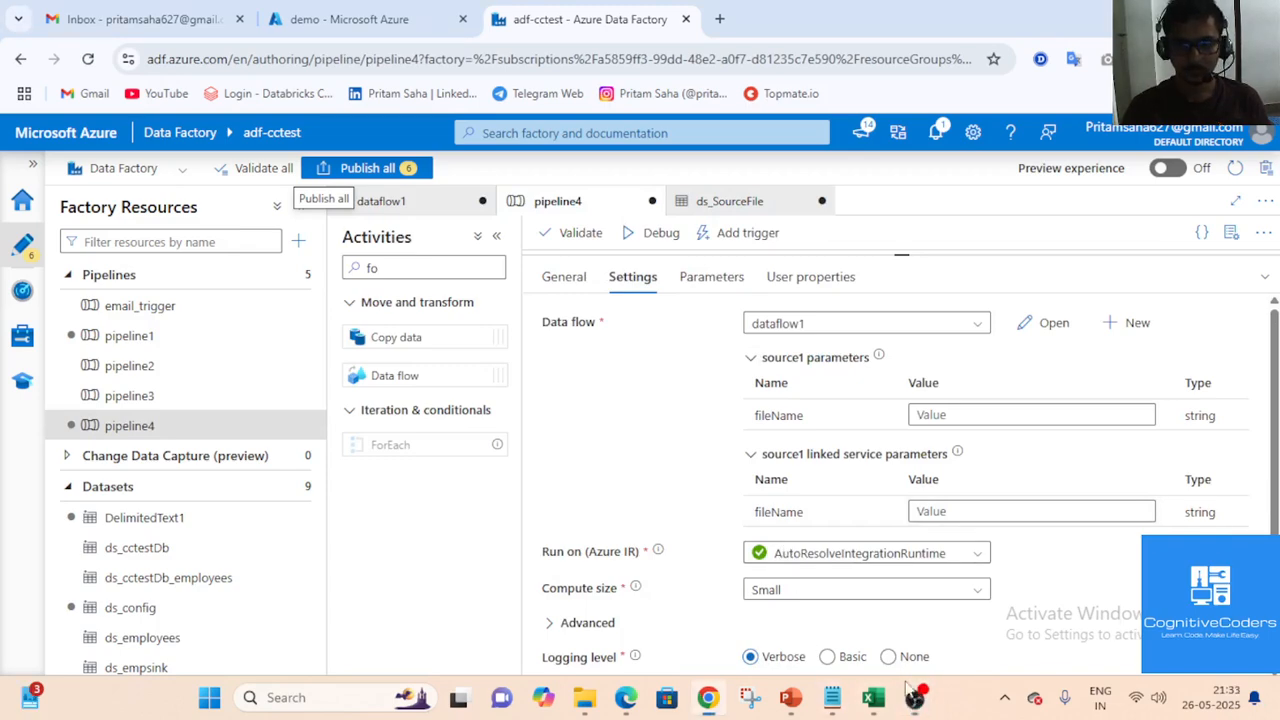
Examine the source1 parameter groups and the general settings of the Data flow1 activity inside ForEach1
click(751, 456)
click(751, 456)
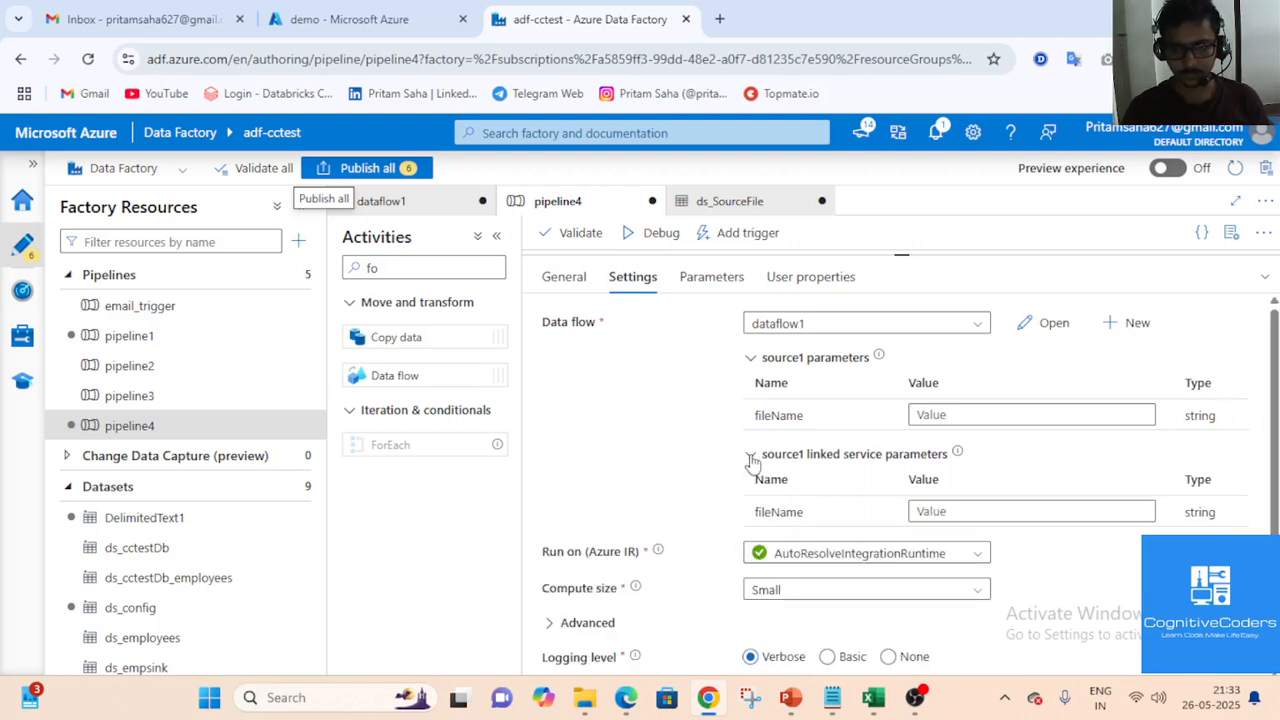
click(751, 357)
click(751, 358)
click(1265, 276)
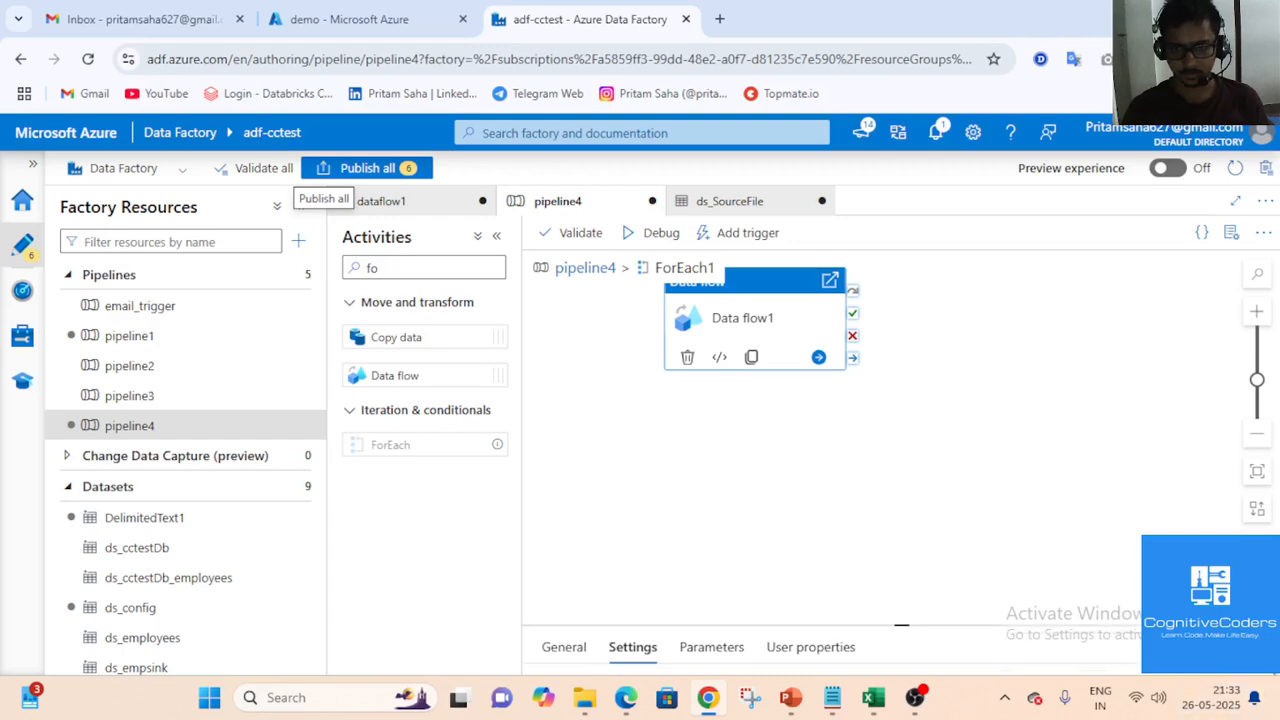
click(632, 654)
click(564, 277)
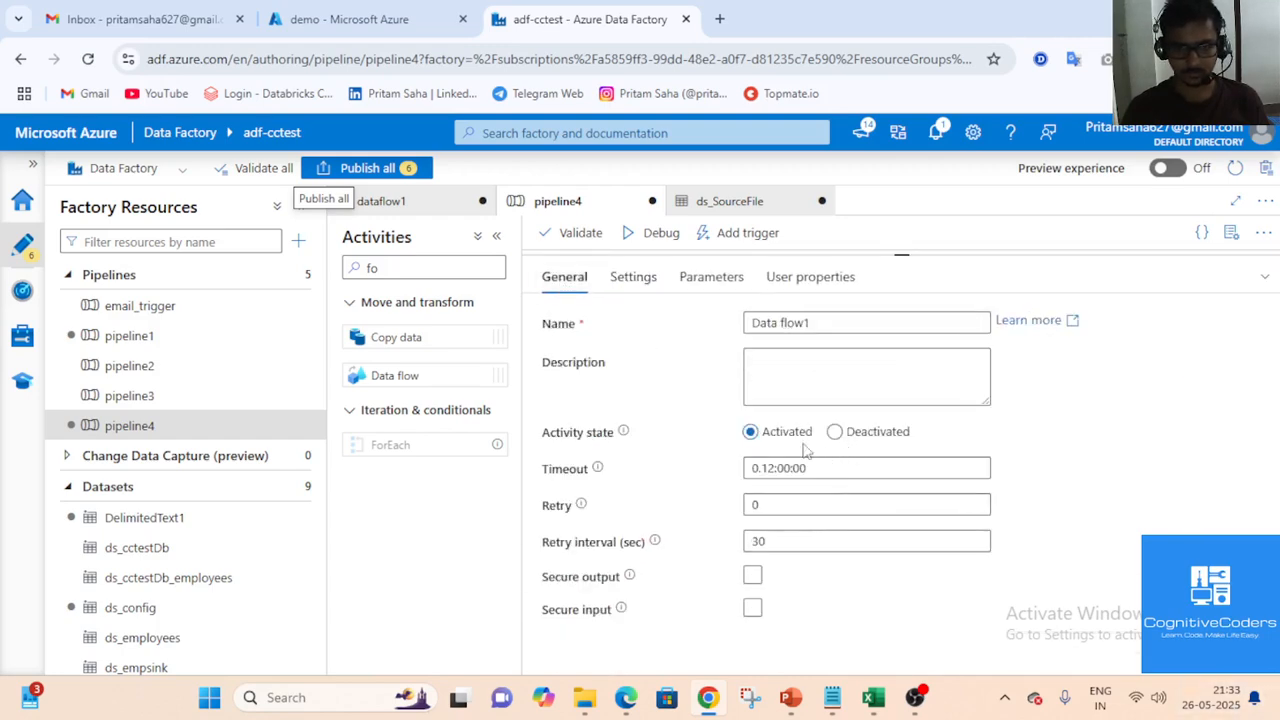
click(1265, 276)
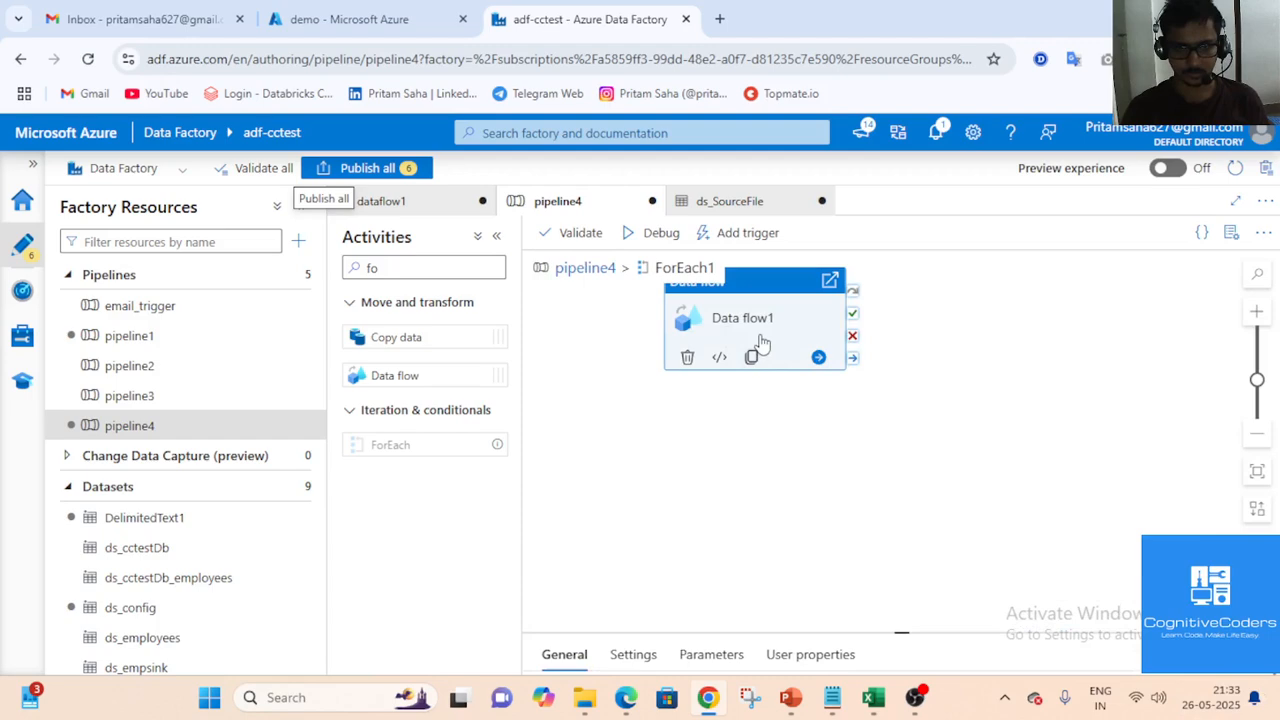
Clear the ds_SourceFile dataset from source1 in dataflow1, then close that dataset and discard its changes
click(415, 203)
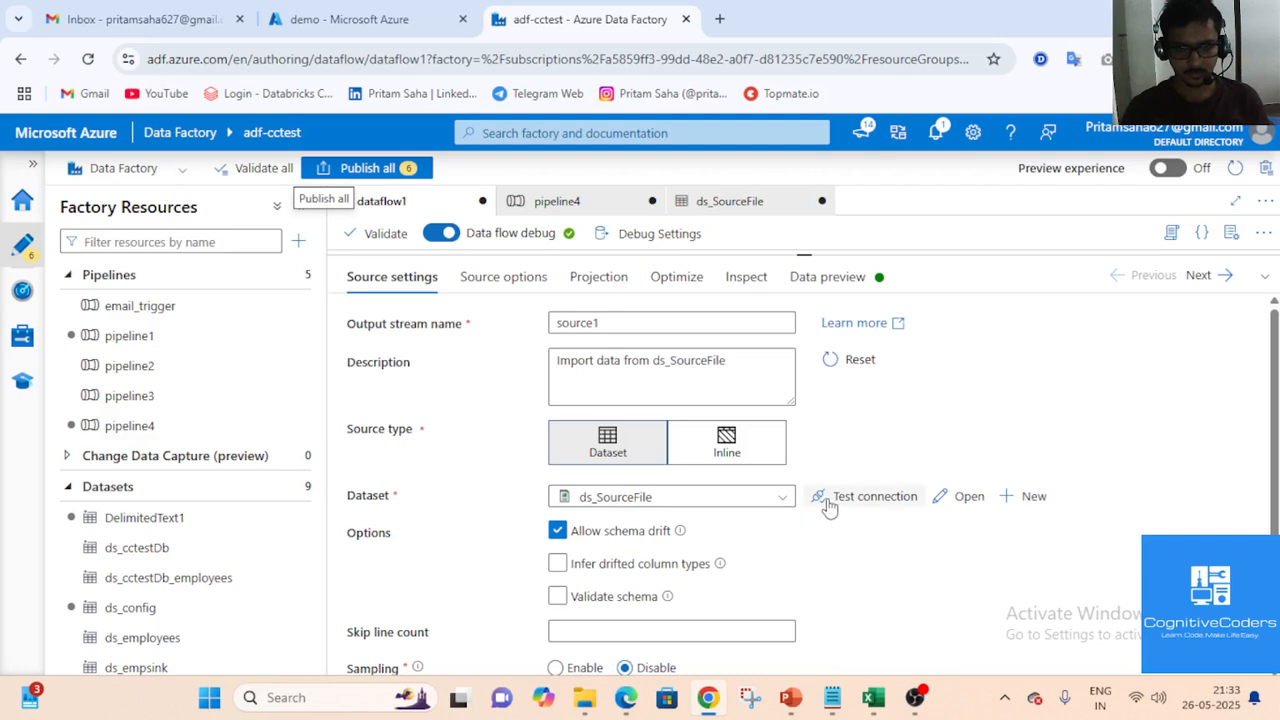
click(767, 497)
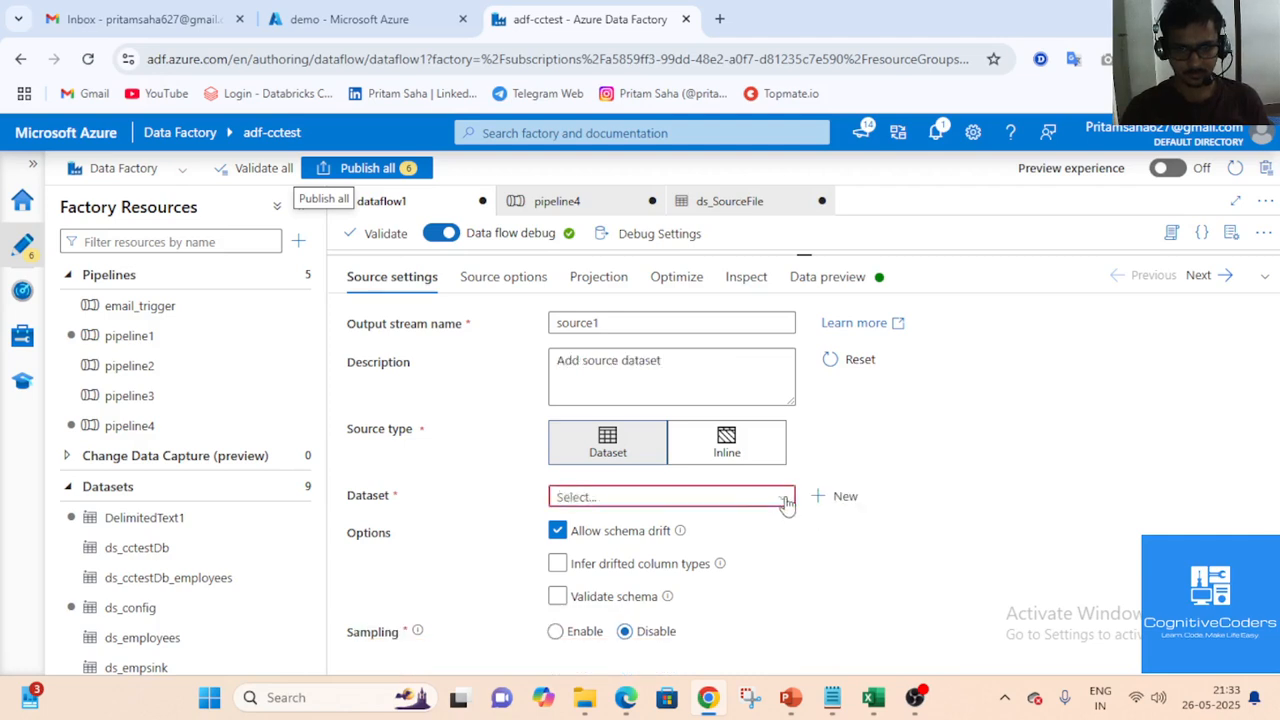
click(822, 201)
click(608, 452)
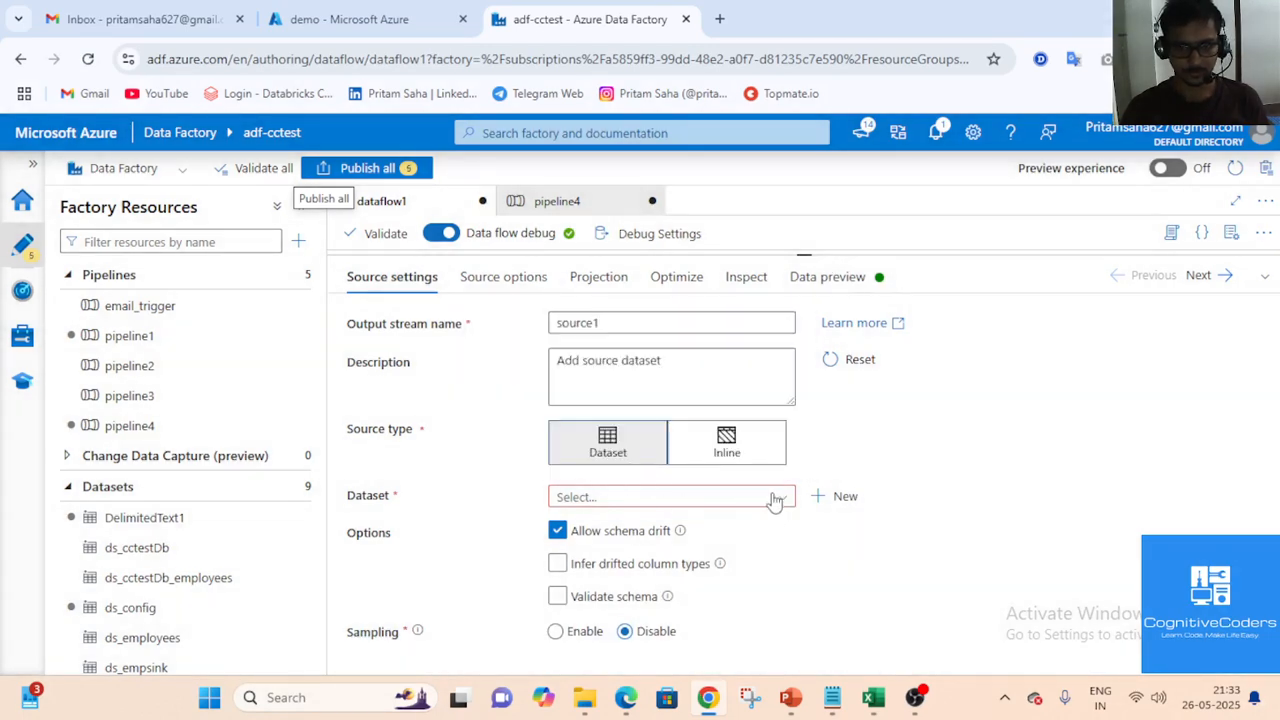
Start a new dataset for source1 using Azure Data Lake Storage Gen2 and the DelimitedText format
click(822, 508)
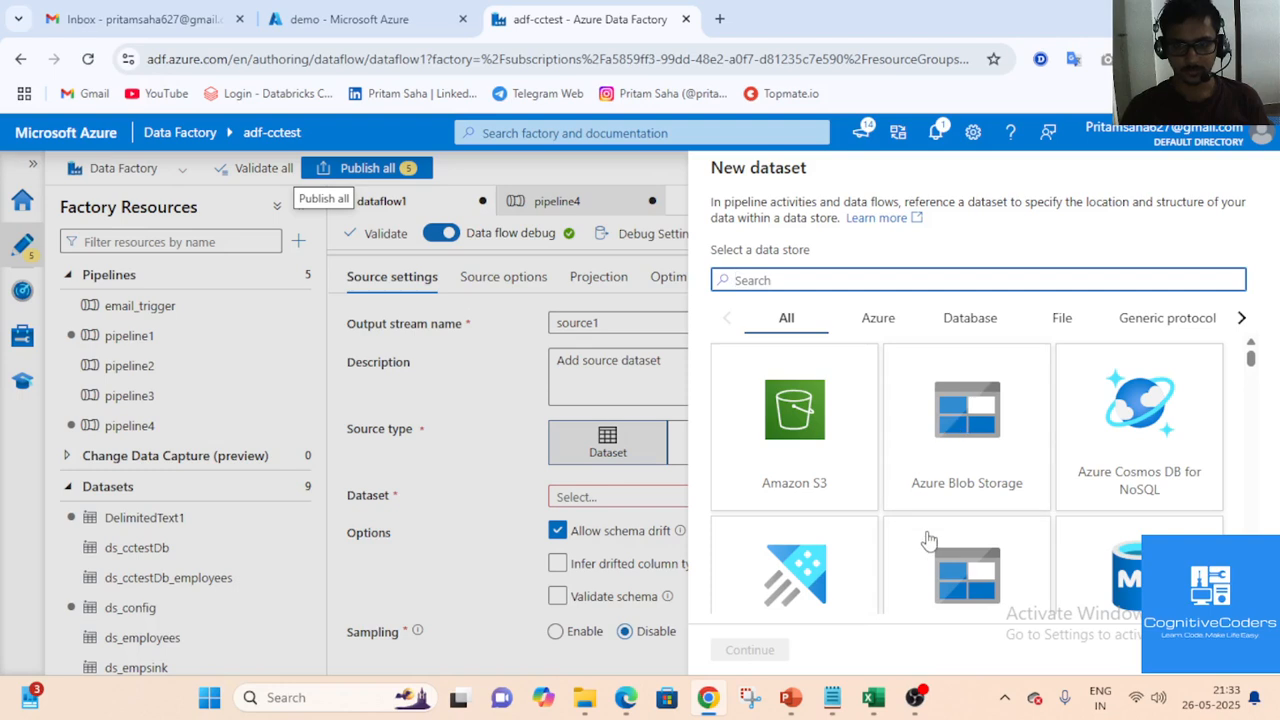
scroll(929, 540, down, 5)
scroll(925, 420, up, 2)
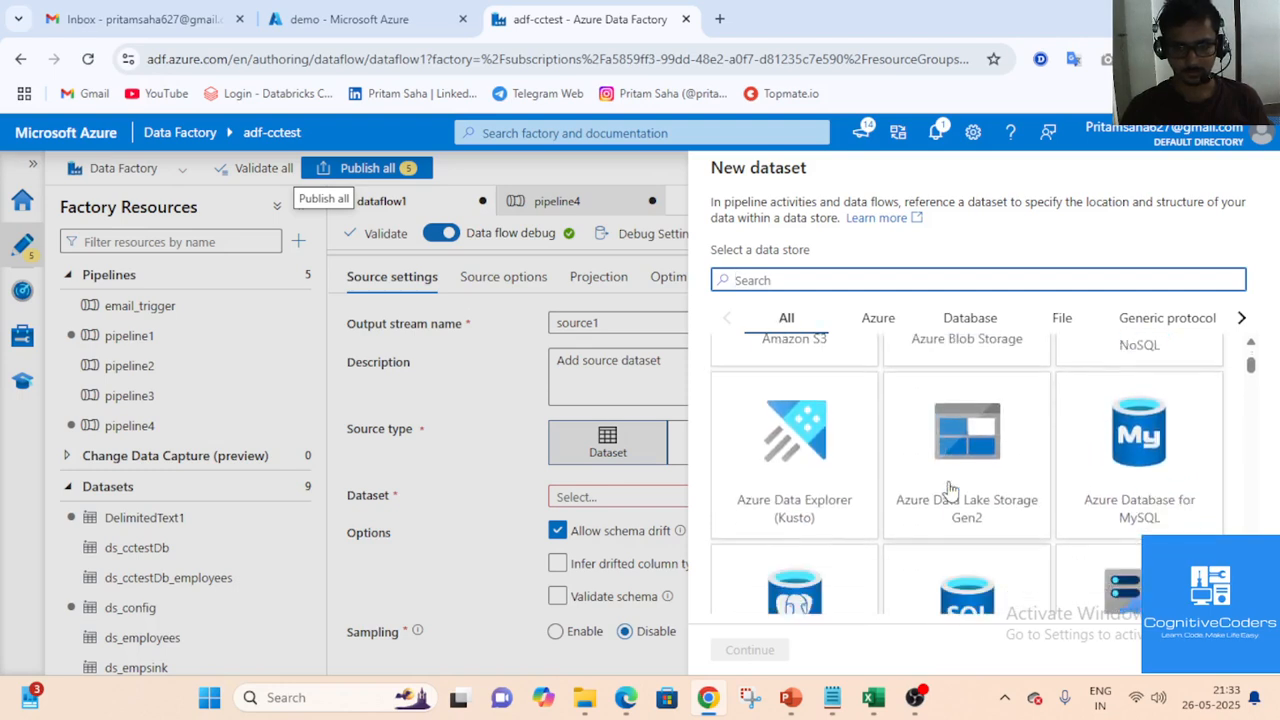
scroll(950, 490, down, 1)
scroll(951, 491, down, 1)
scroll(965, 460, up, 1)
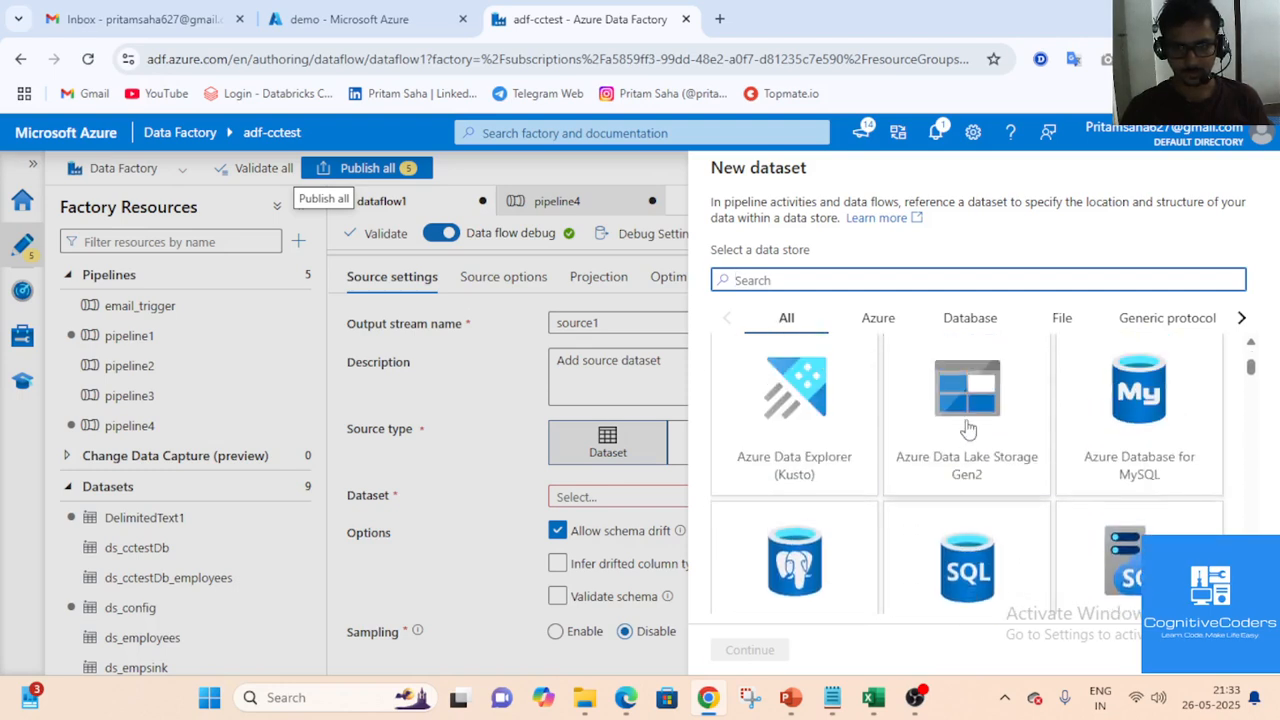
click(955, 470)
click(750, 650)
click(925, 375)
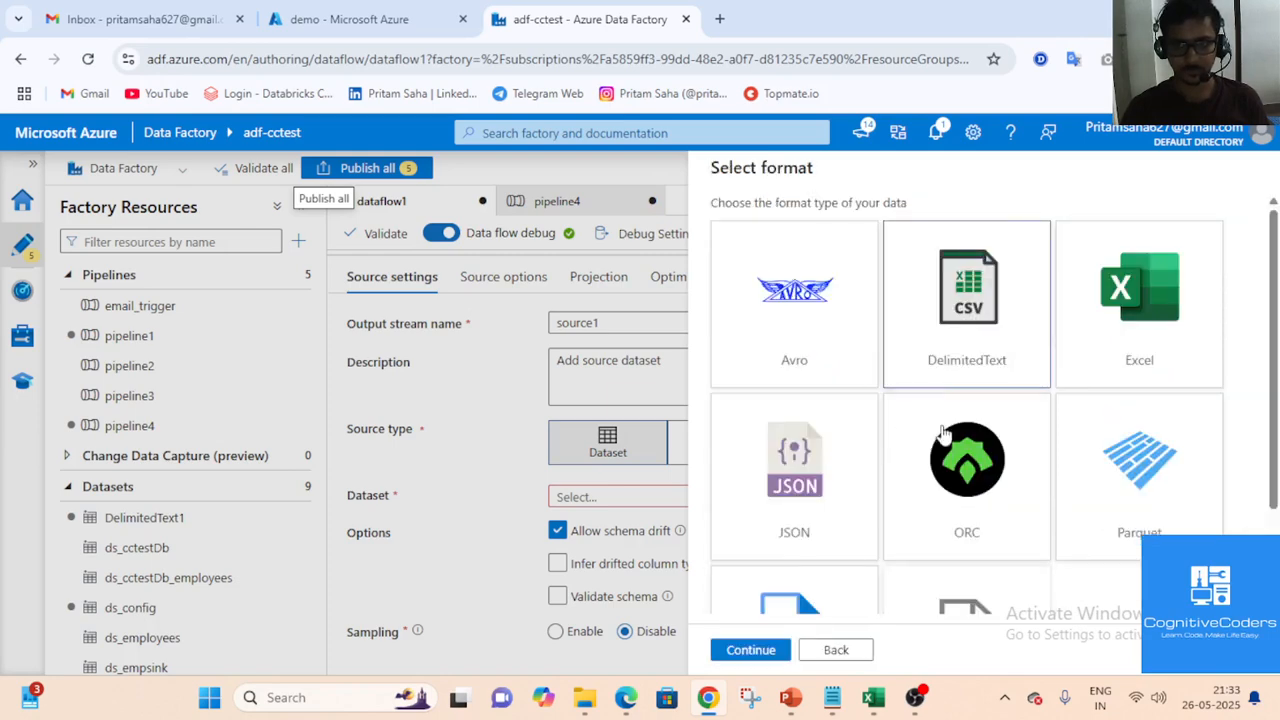
click(750, 650)
Name the new dataset ds_source_emp and assign it the AzureDataLakeStorage1 linked service
click(861, 229)
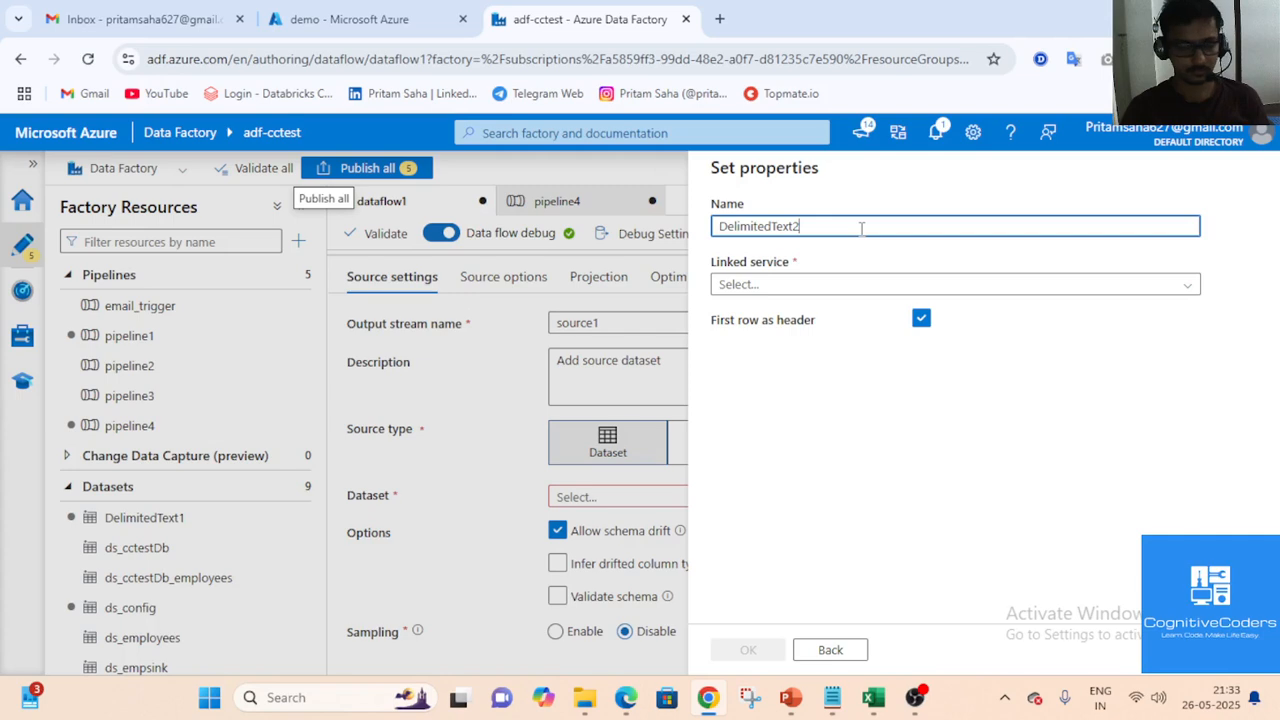
key(ctrl+a)
text(d)
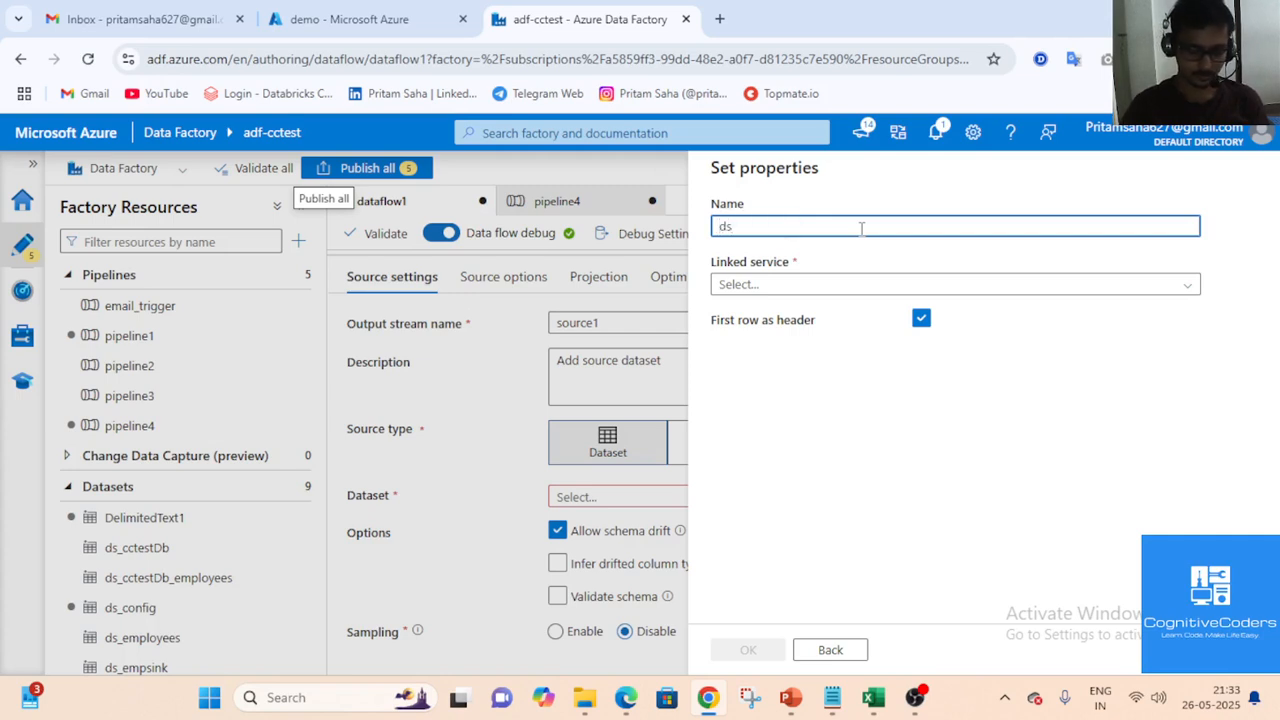
text(s_source)
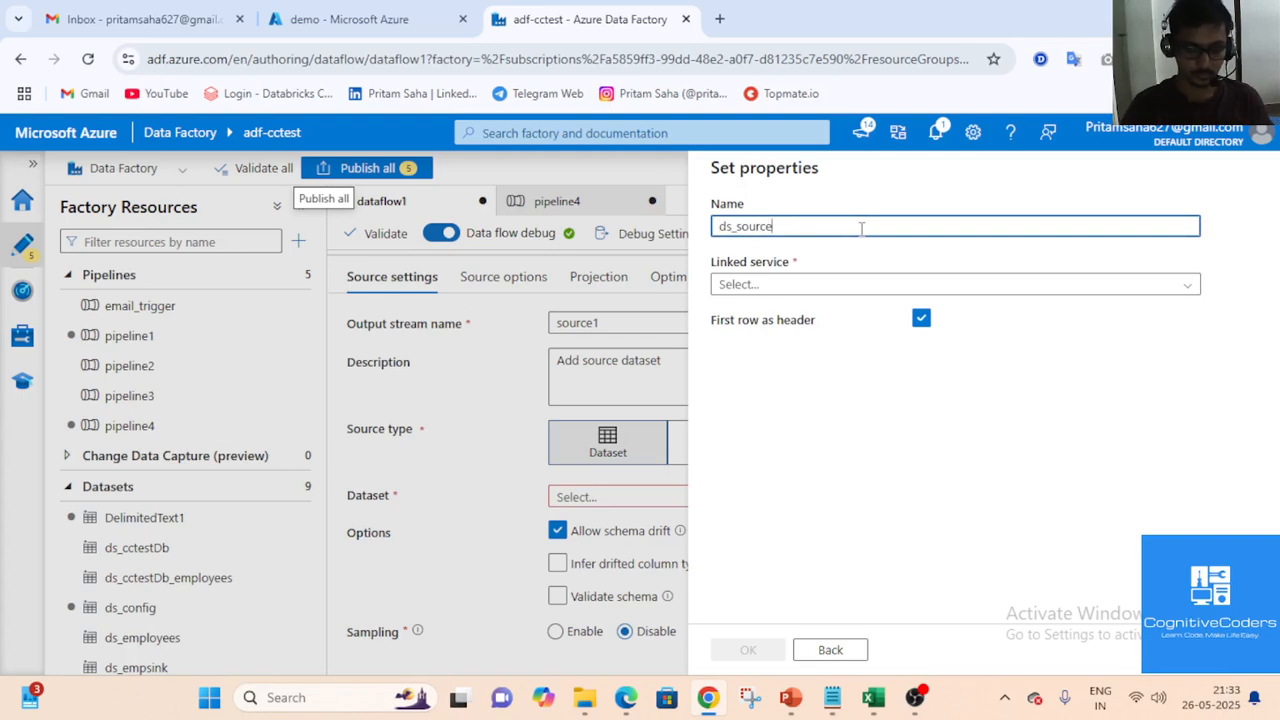
text(_emp)
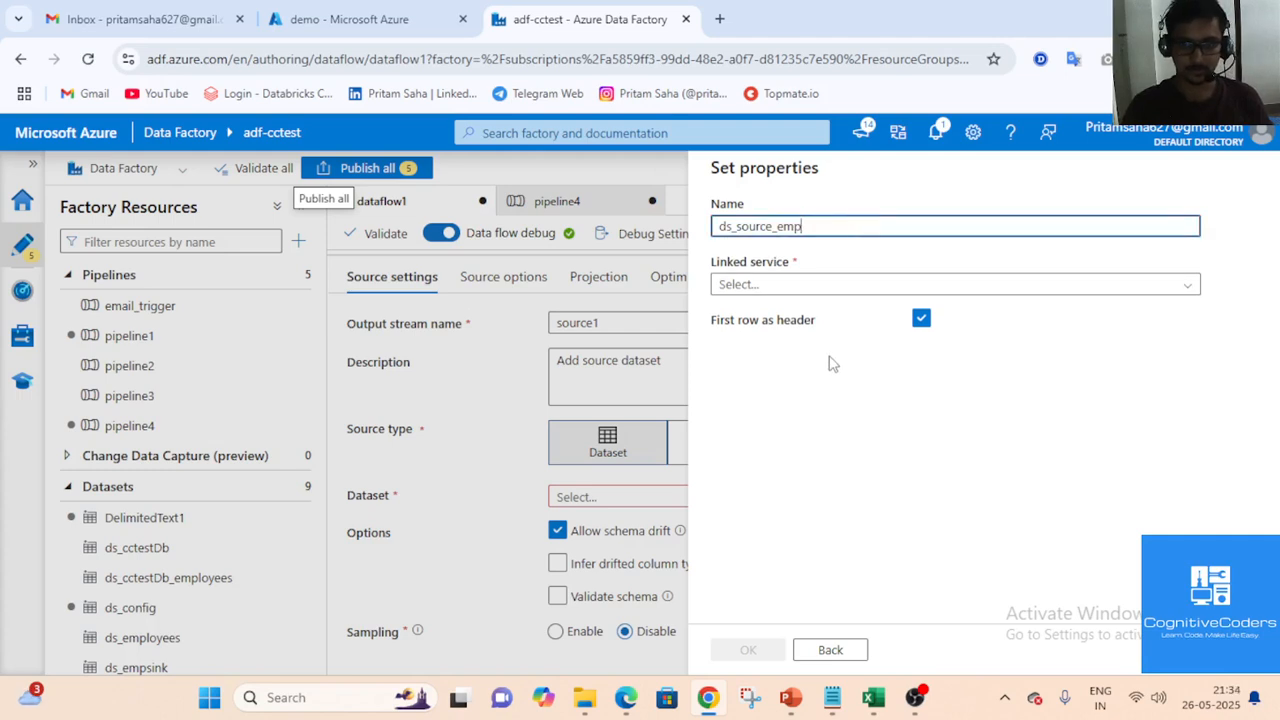
click(847, 288)
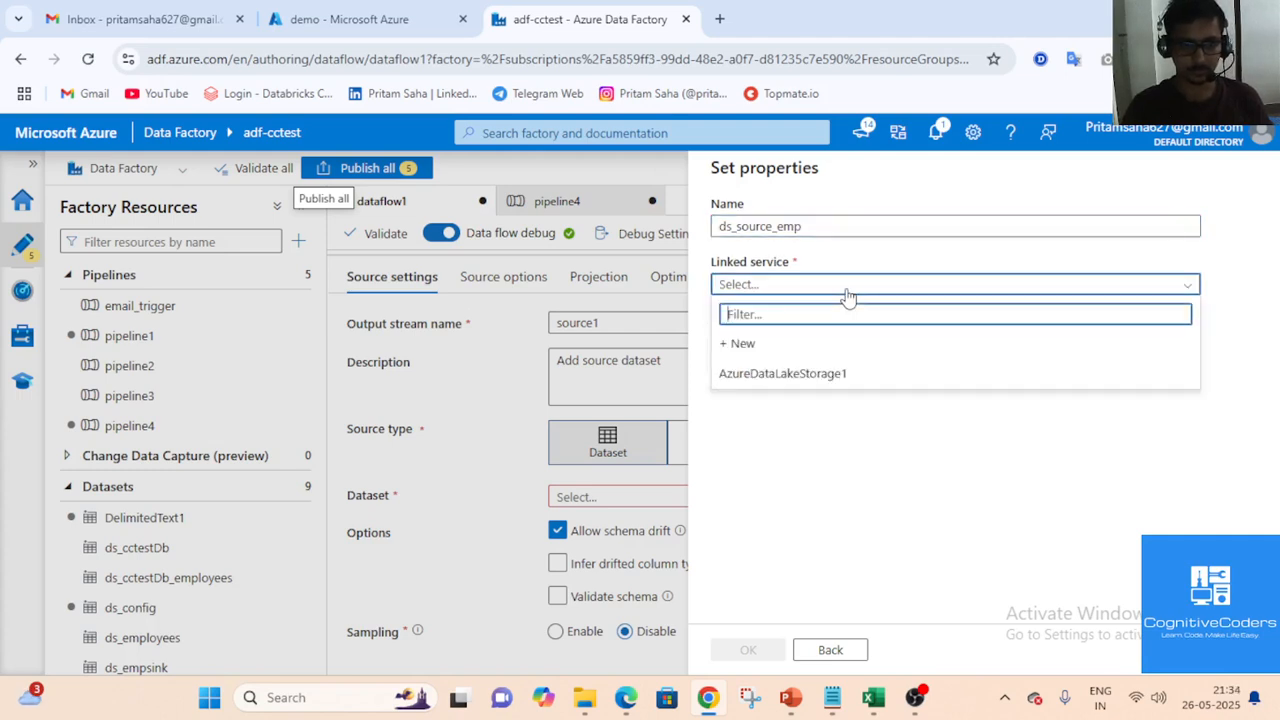
click(856, 373)
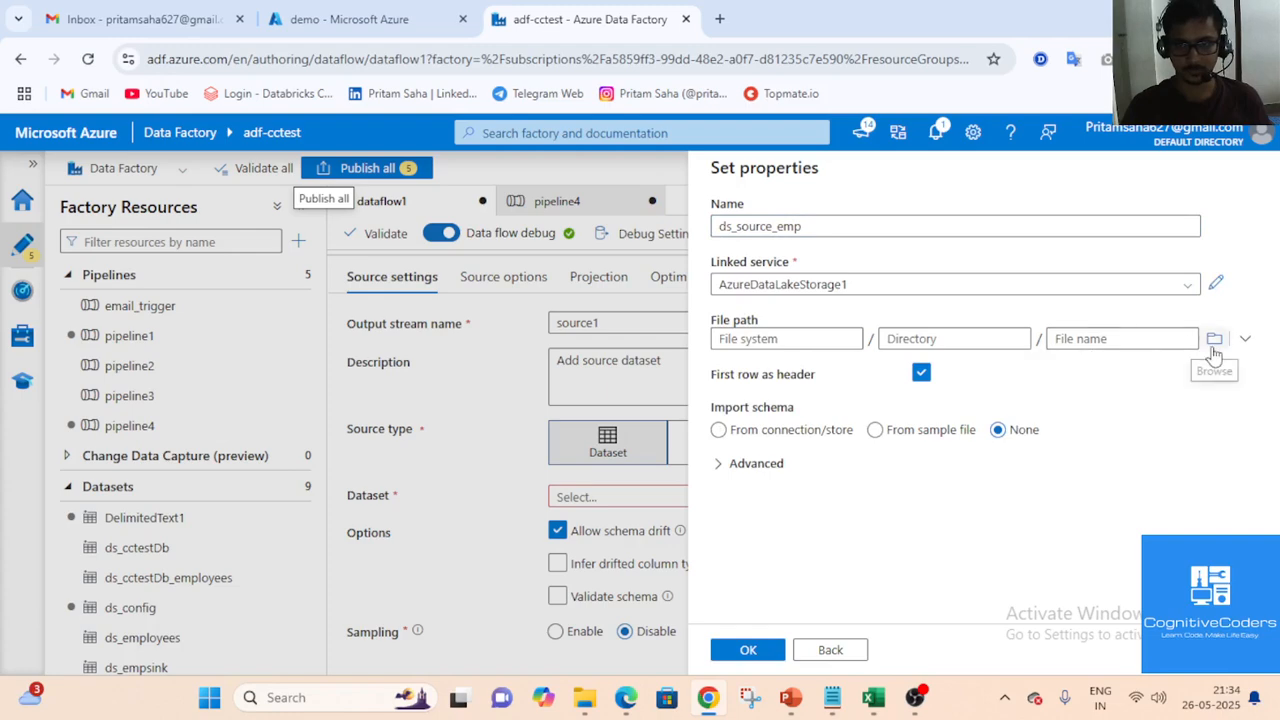
Set the dataset's file path to the demo/source folder without a file name and create the dataset
click(1213, 341)
click(752, 268)
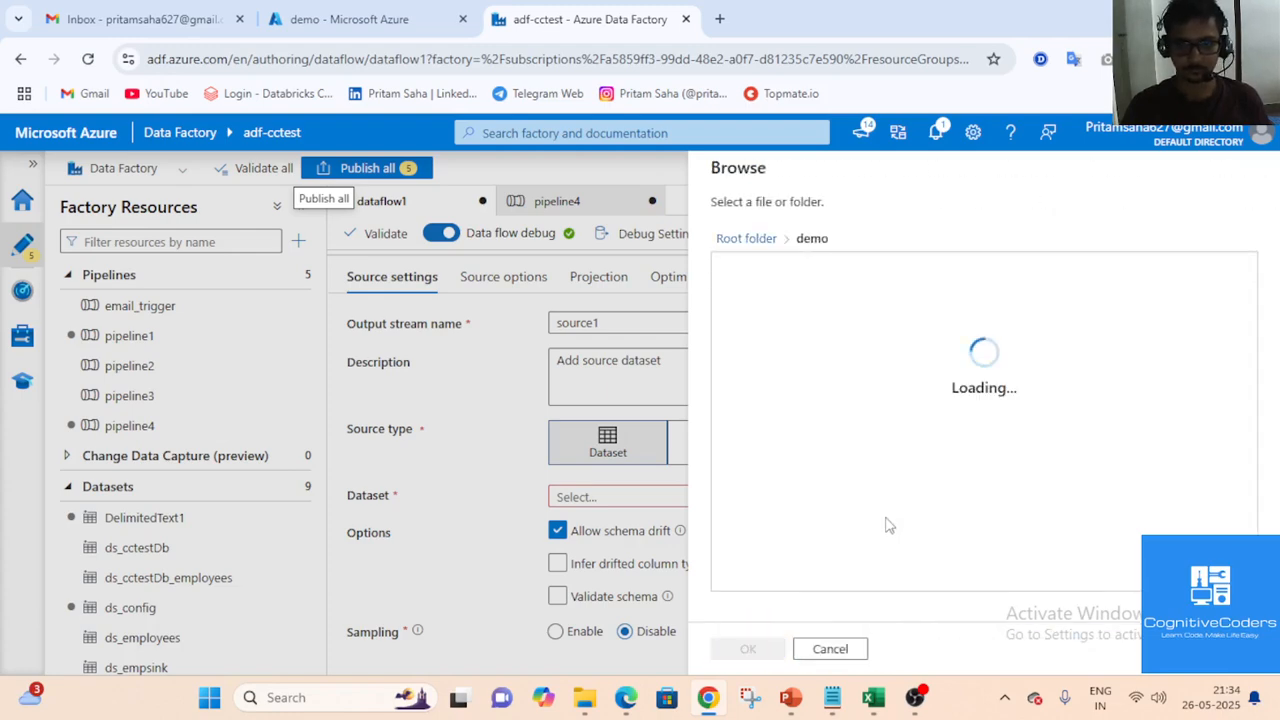
click(762, 301)
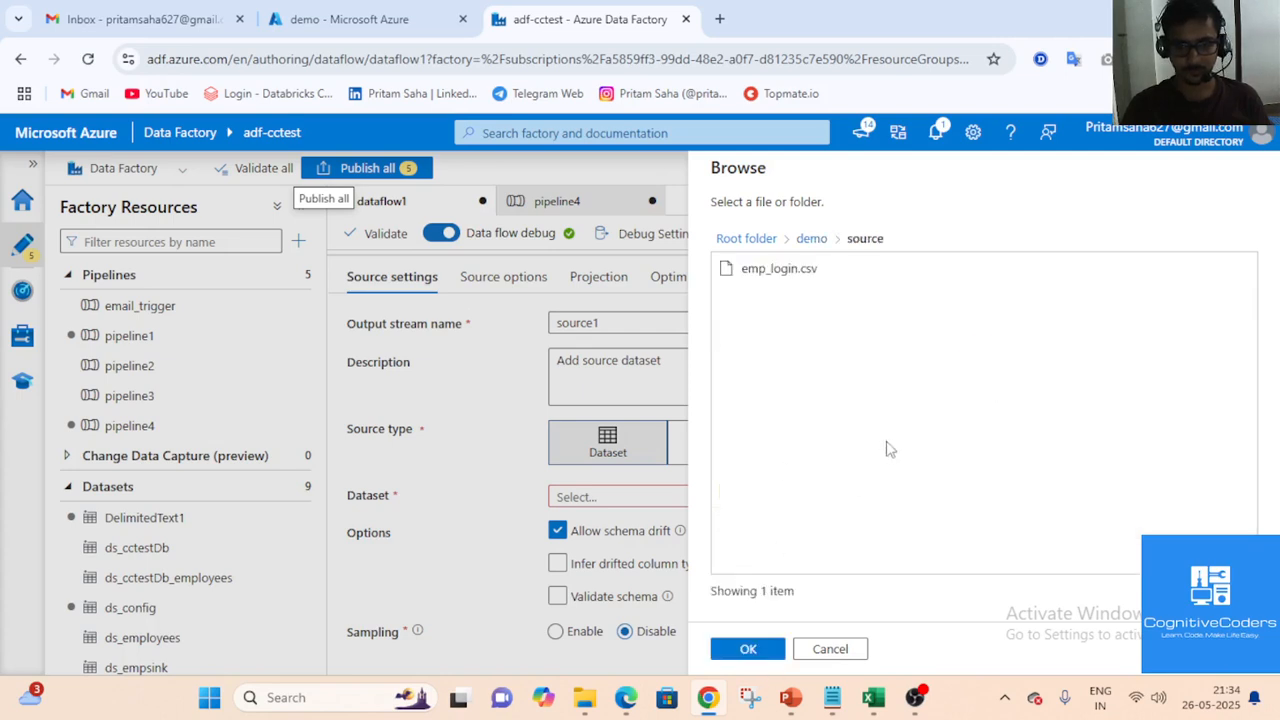
click(748, 649)
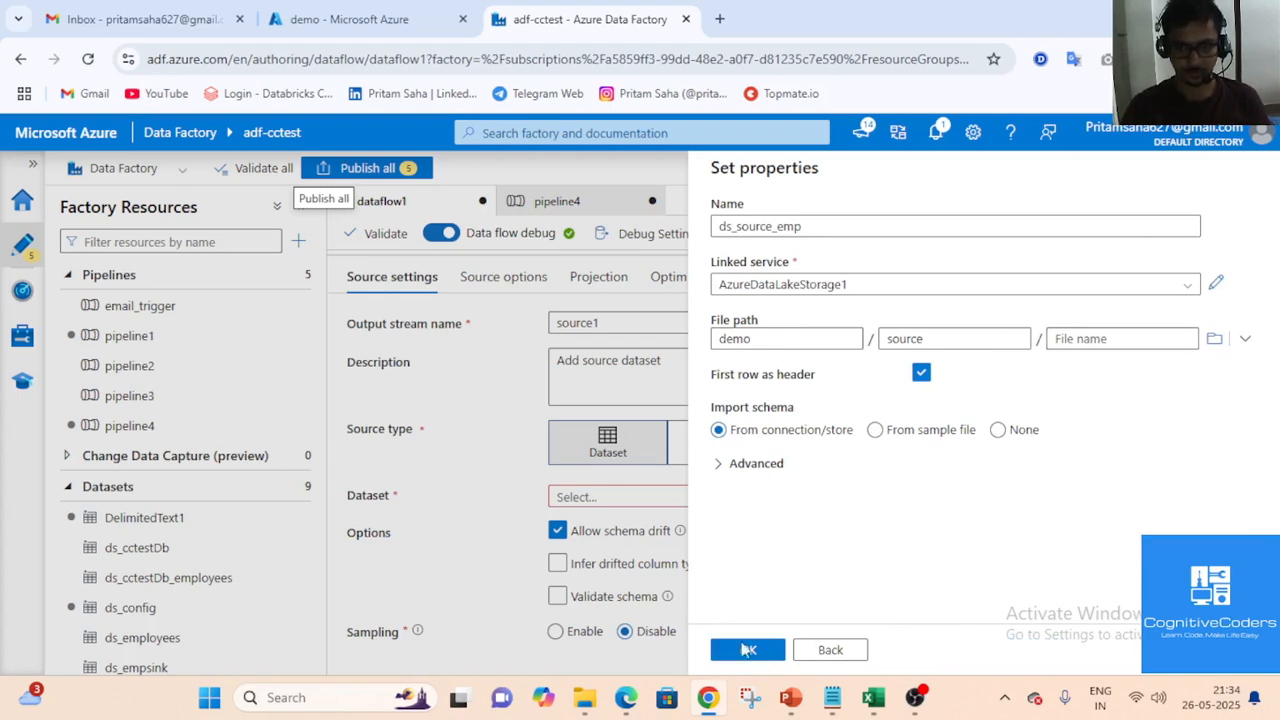
click(753, 466)
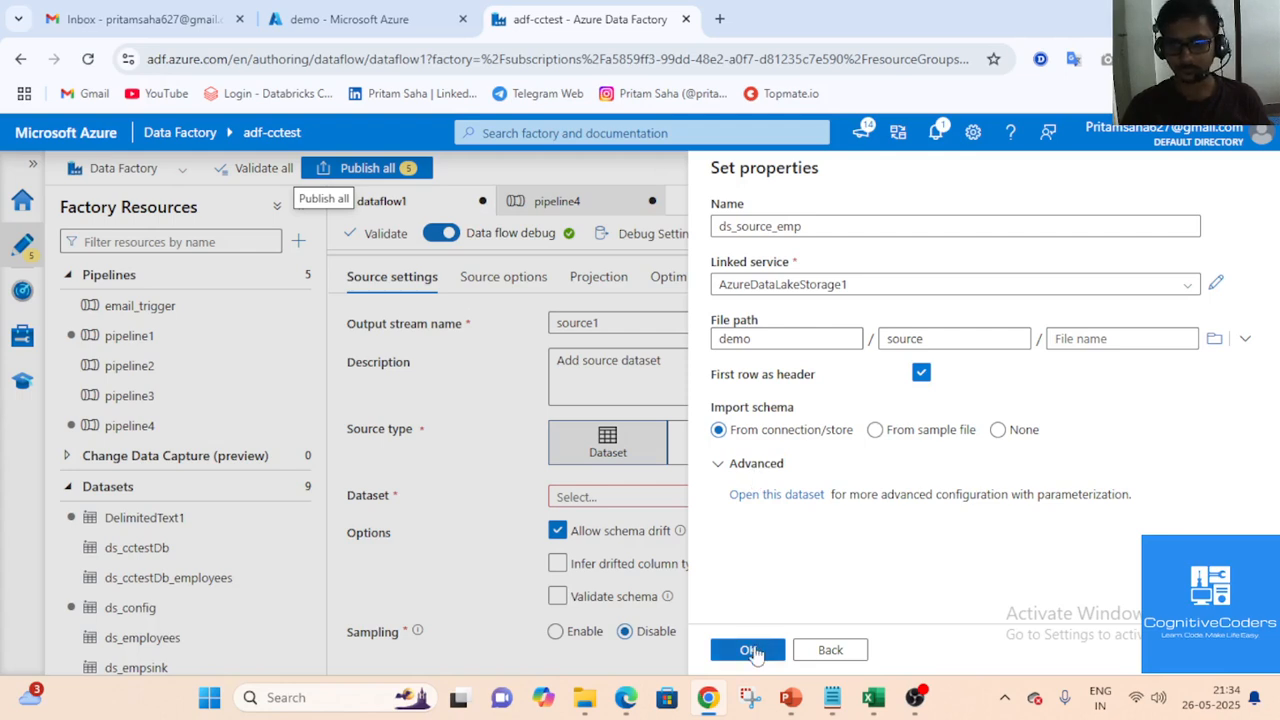
click(752, 650)
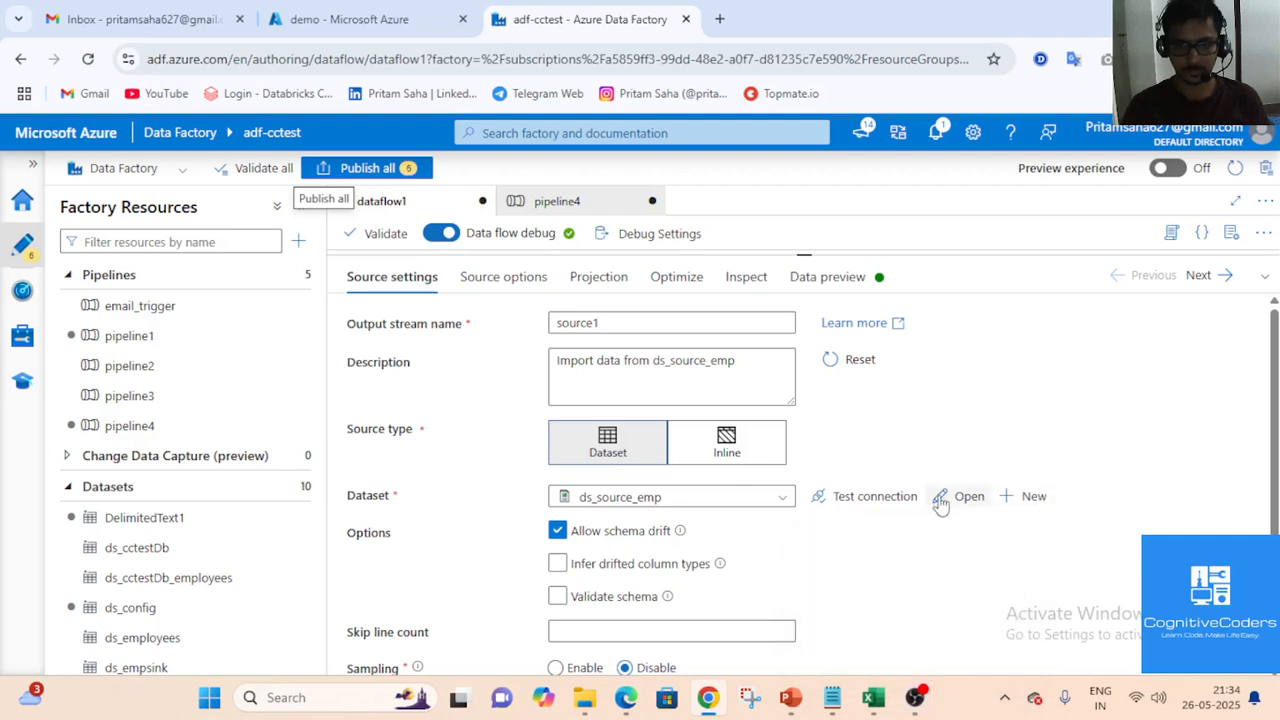
Open the ds_source_emp dataset from source1 and add a String parameter named fileName
click(942, 497)
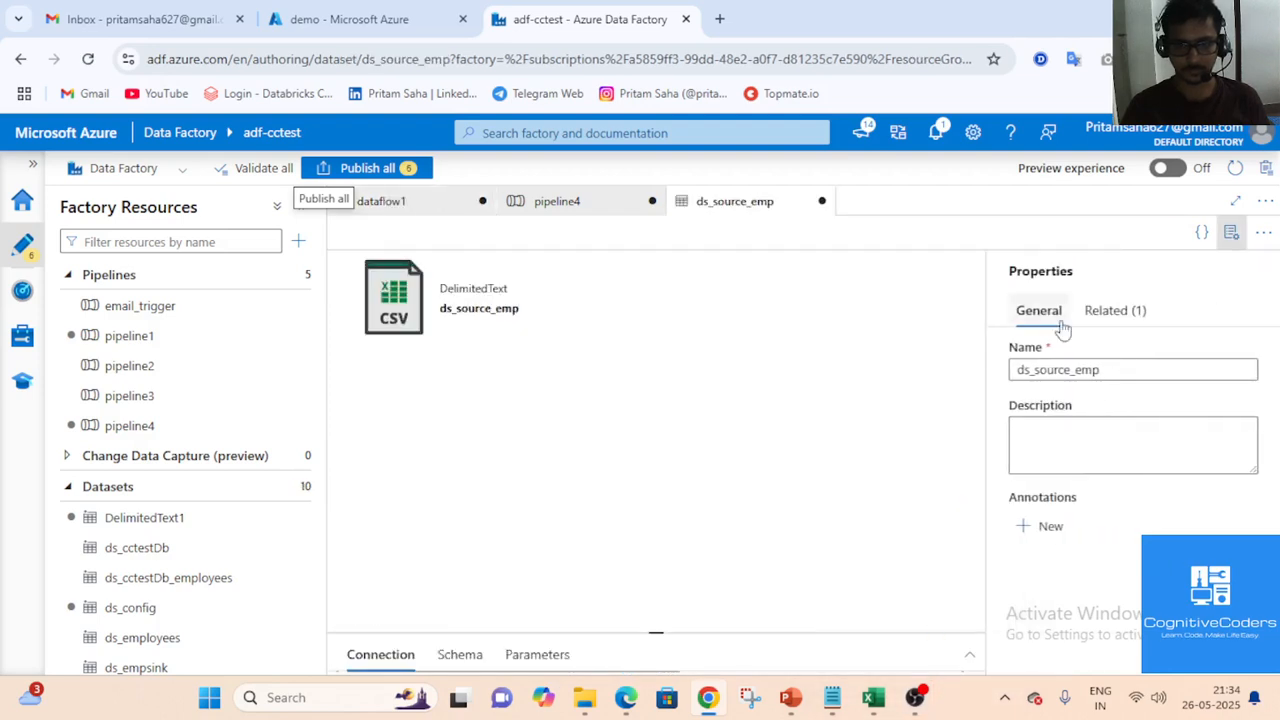
click(1236, 235)
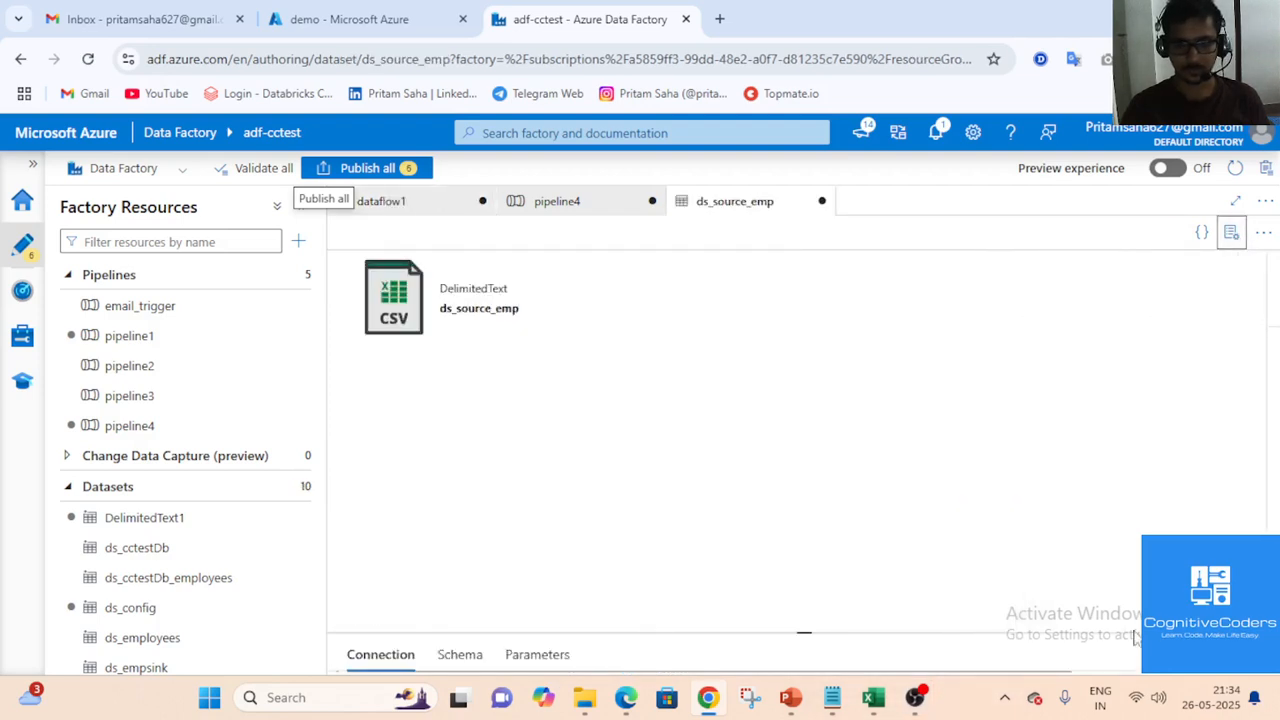
click(1264, 655)
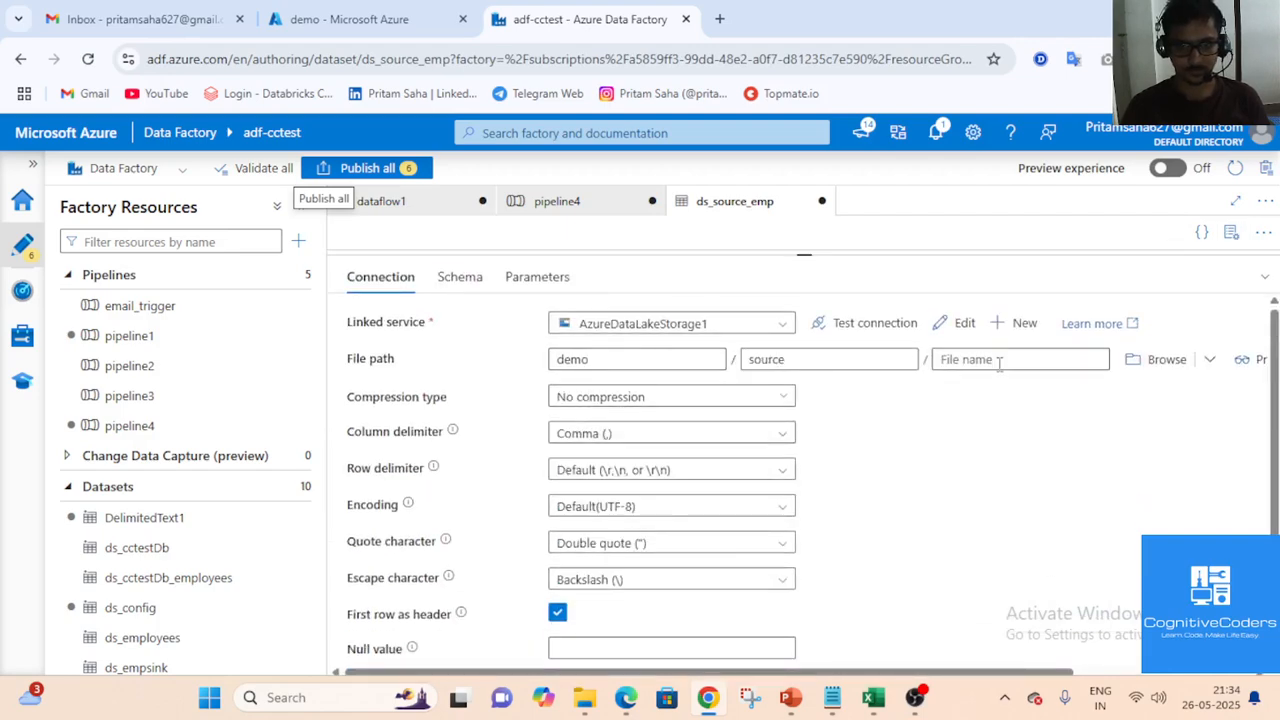
click(540, 280)
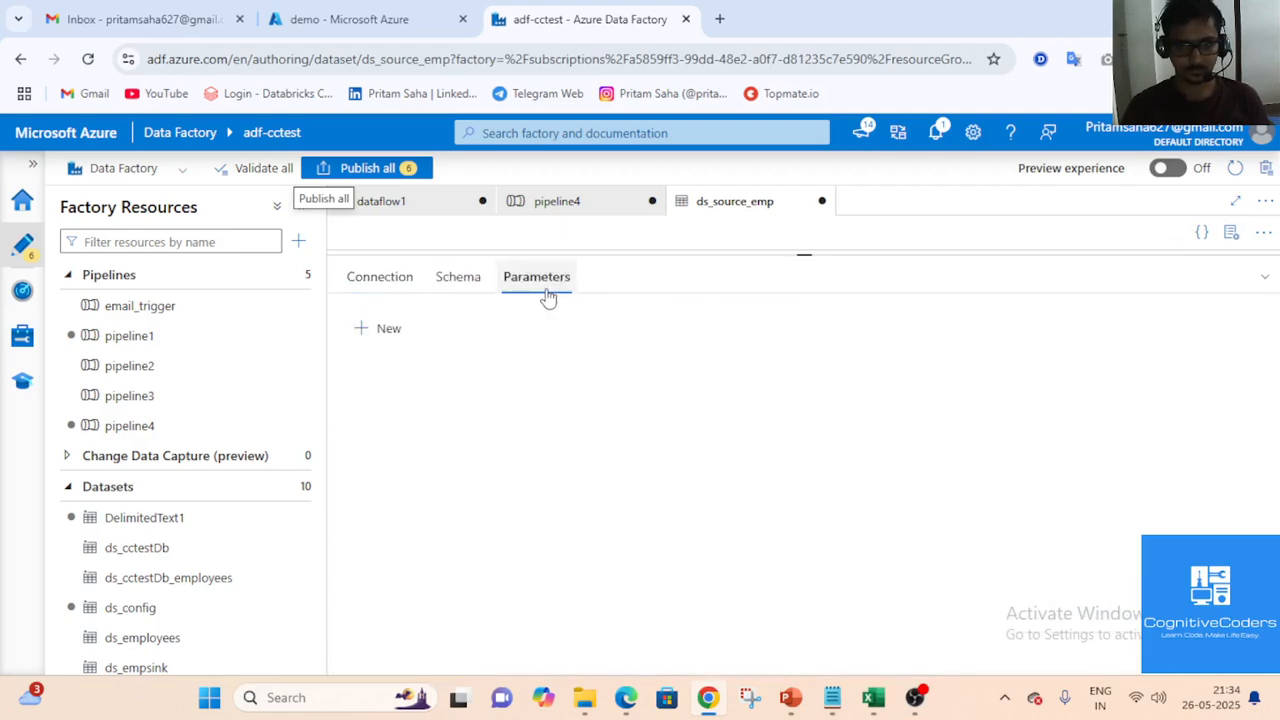
click(380, 329)
click(425, 394)
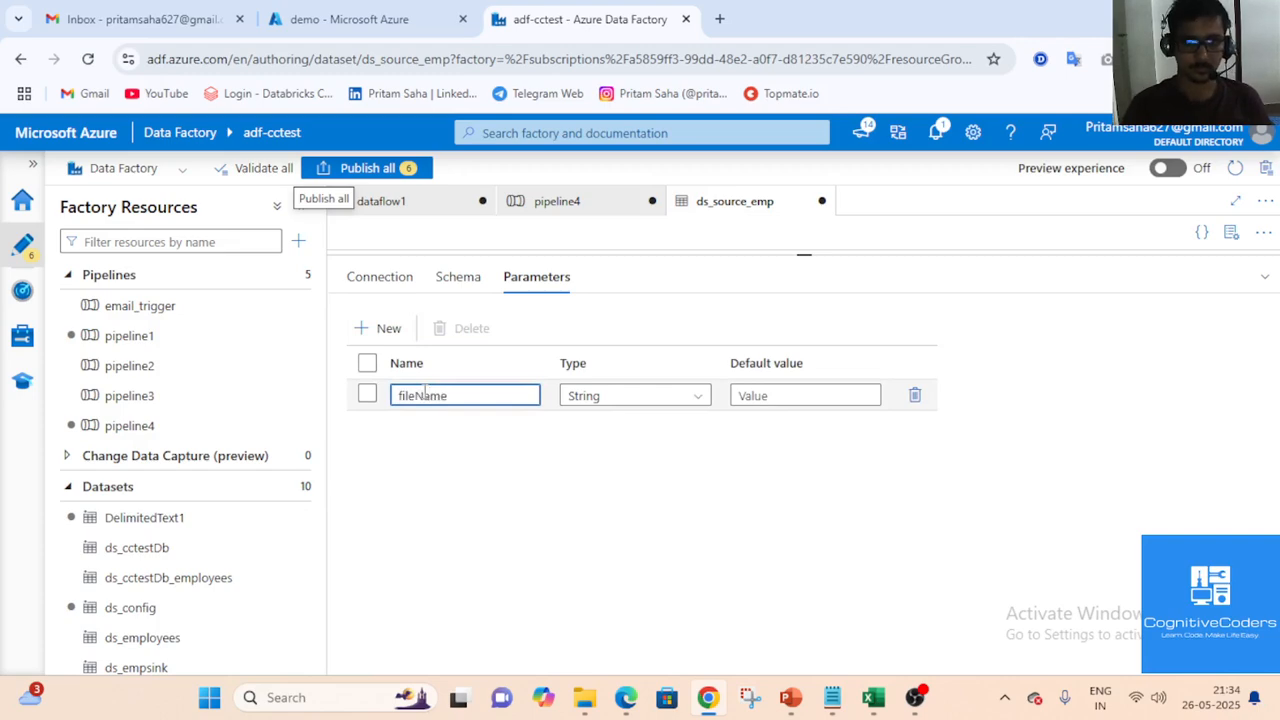
click(392, 279)
click(995, 362)
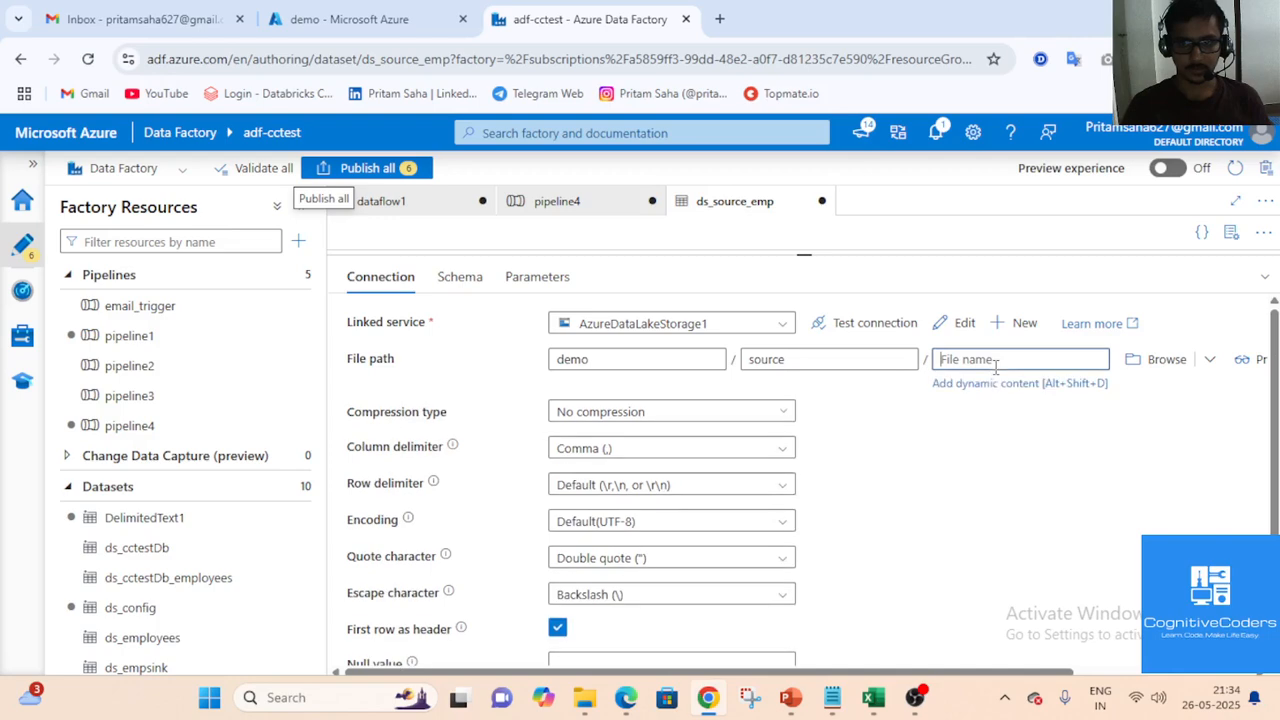
click(996, 384)
click(740, 540)
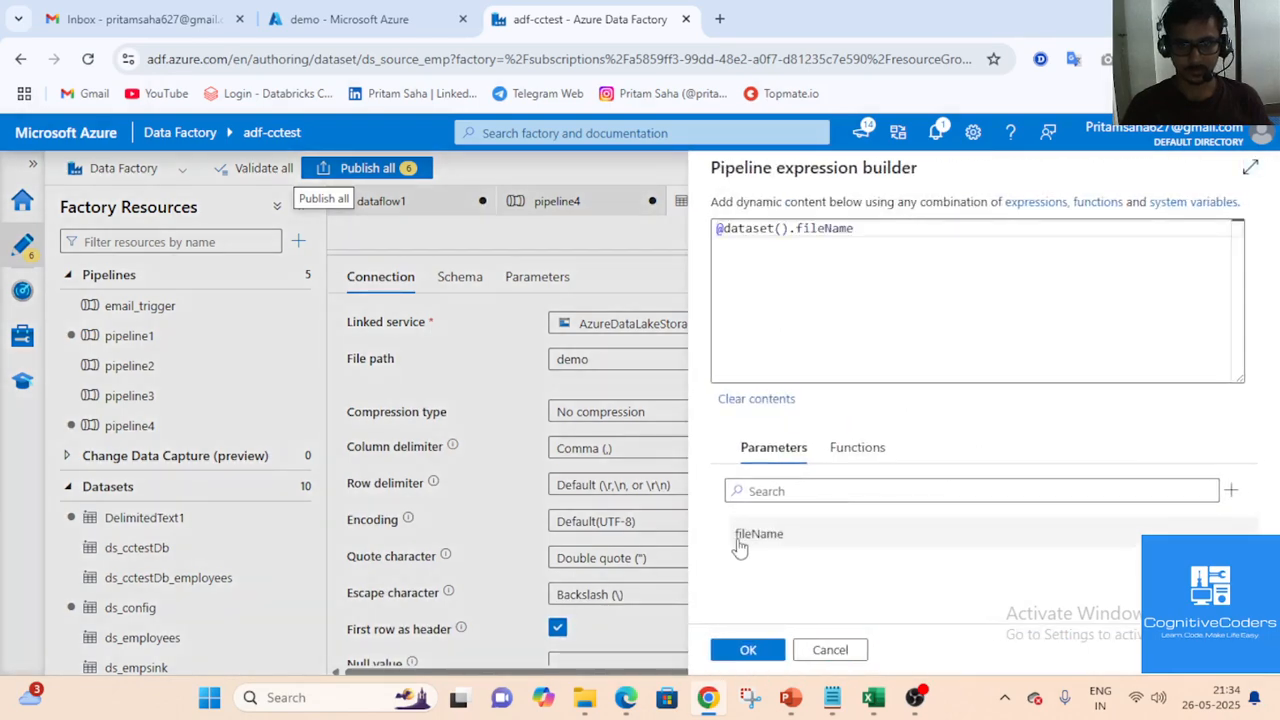
click(748, 650)
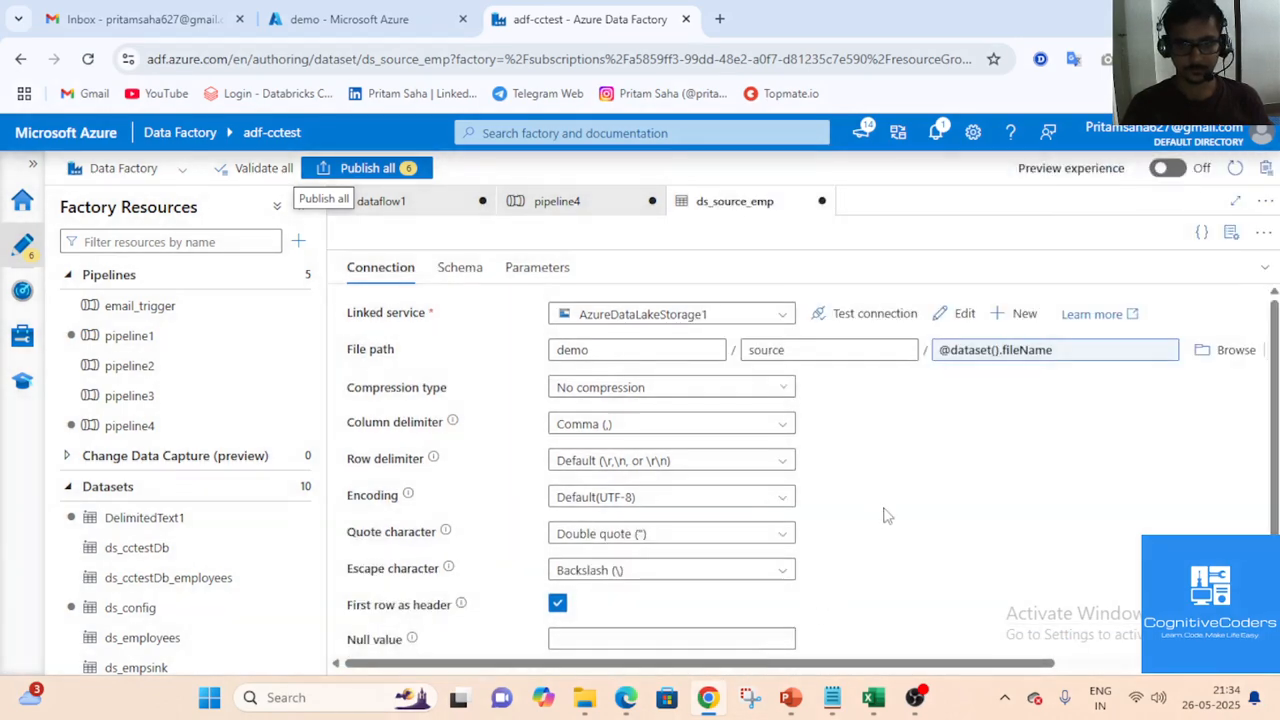
click(1263, 268)
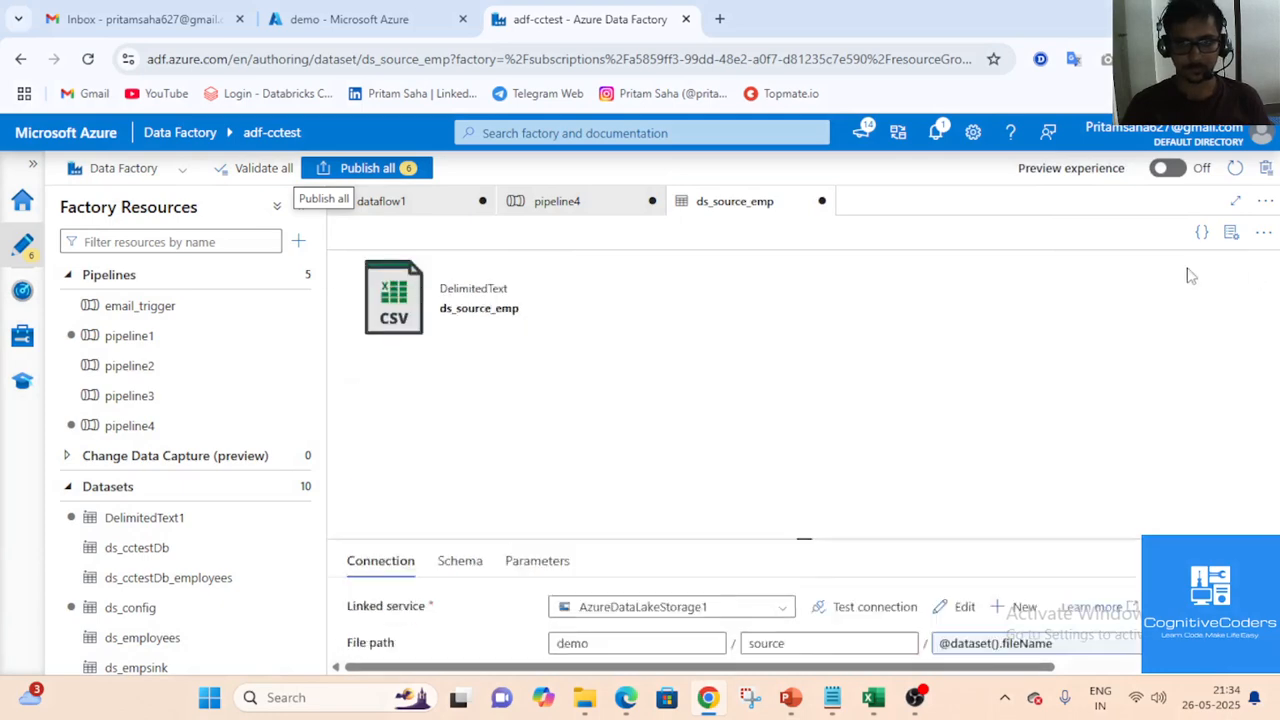
click(560, 201)
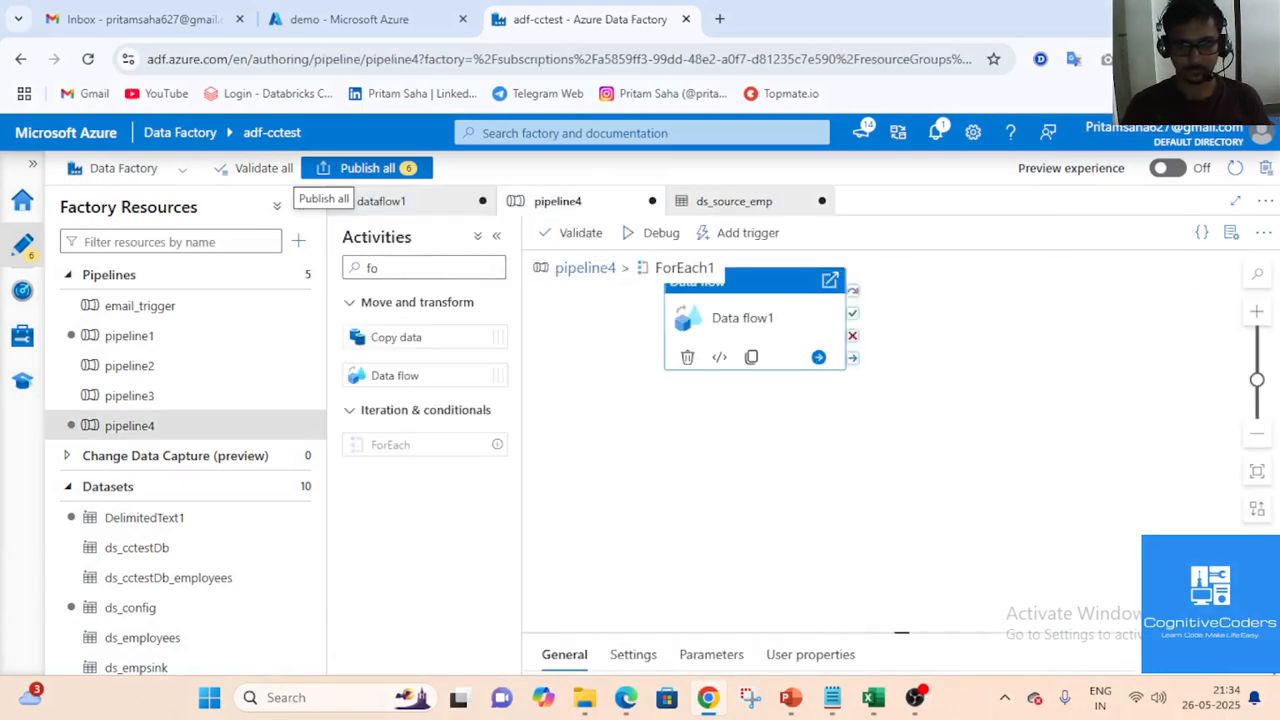
drag(902, 626, 904, 256)
click(633, 277)
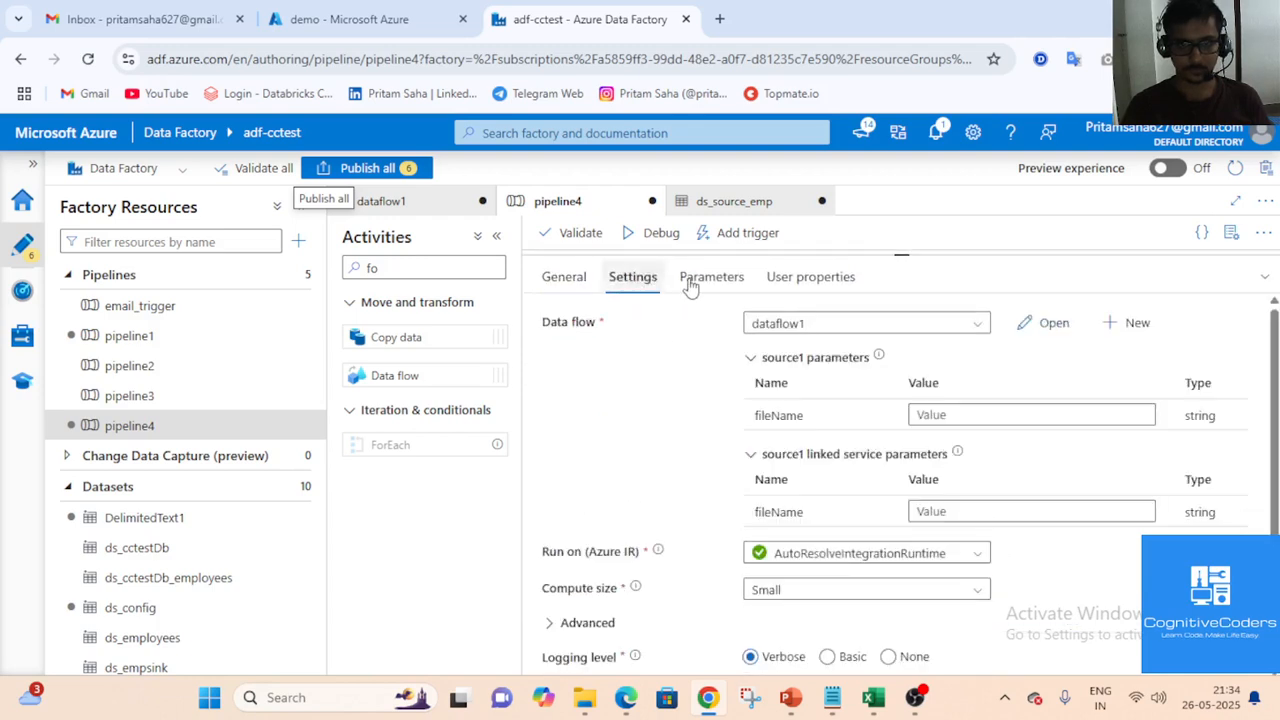
click(943, 414)
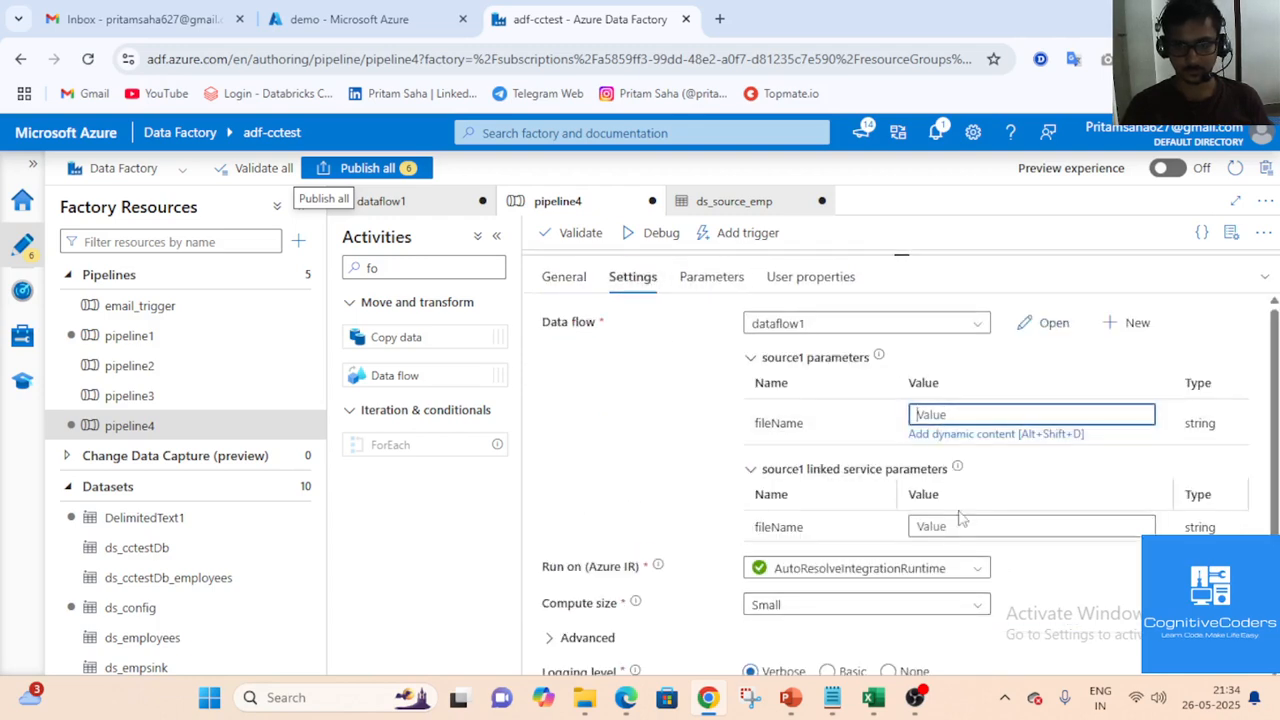
click(957, 519)
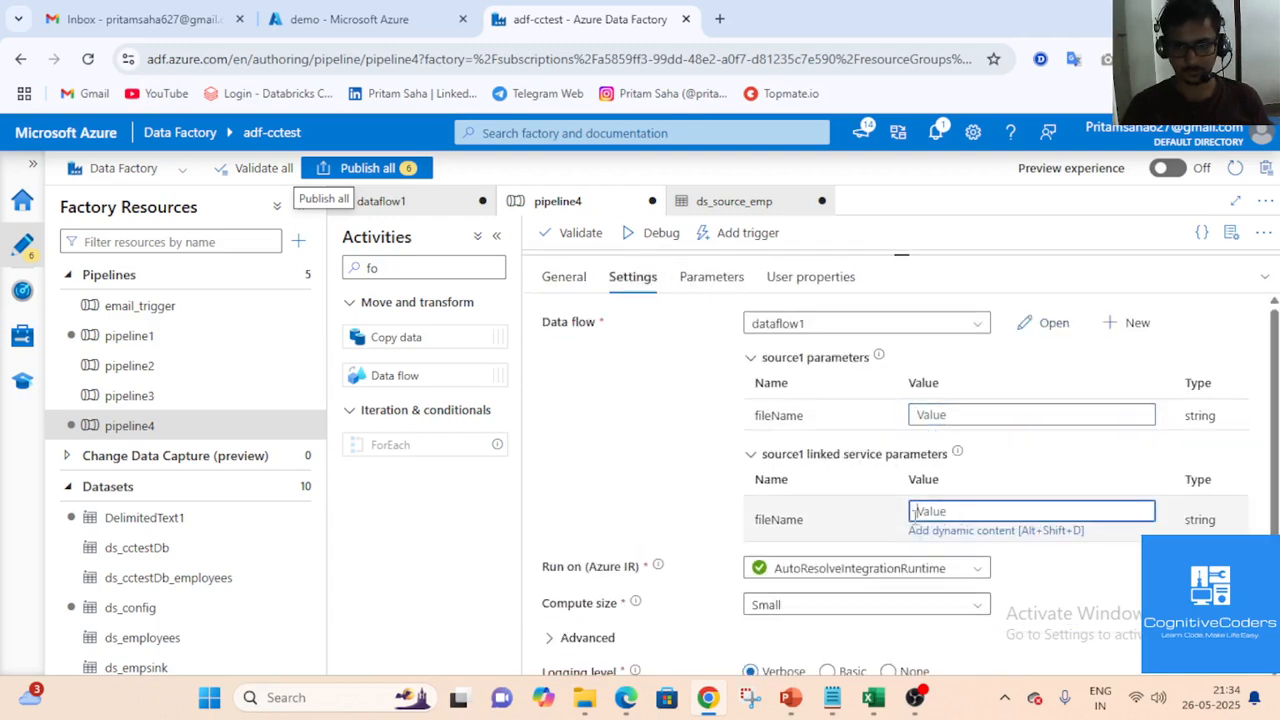
click(962, 416)
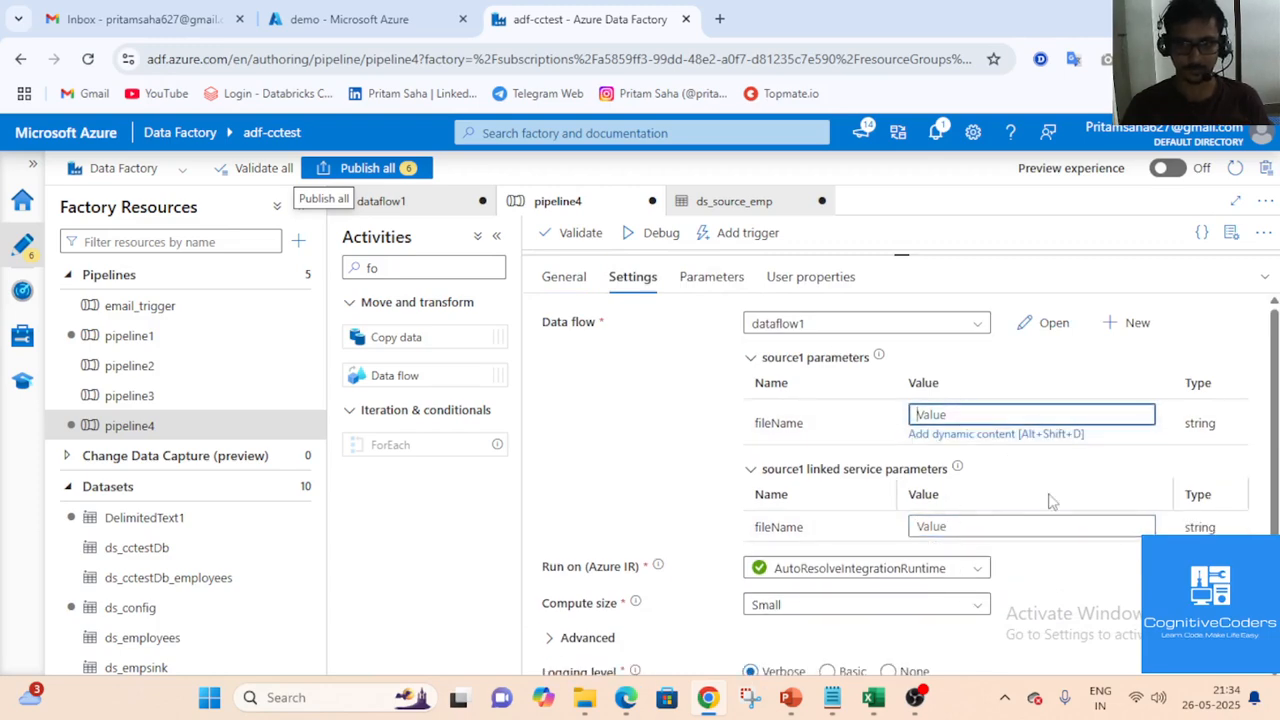
click(970, 436)
click(808, 565)
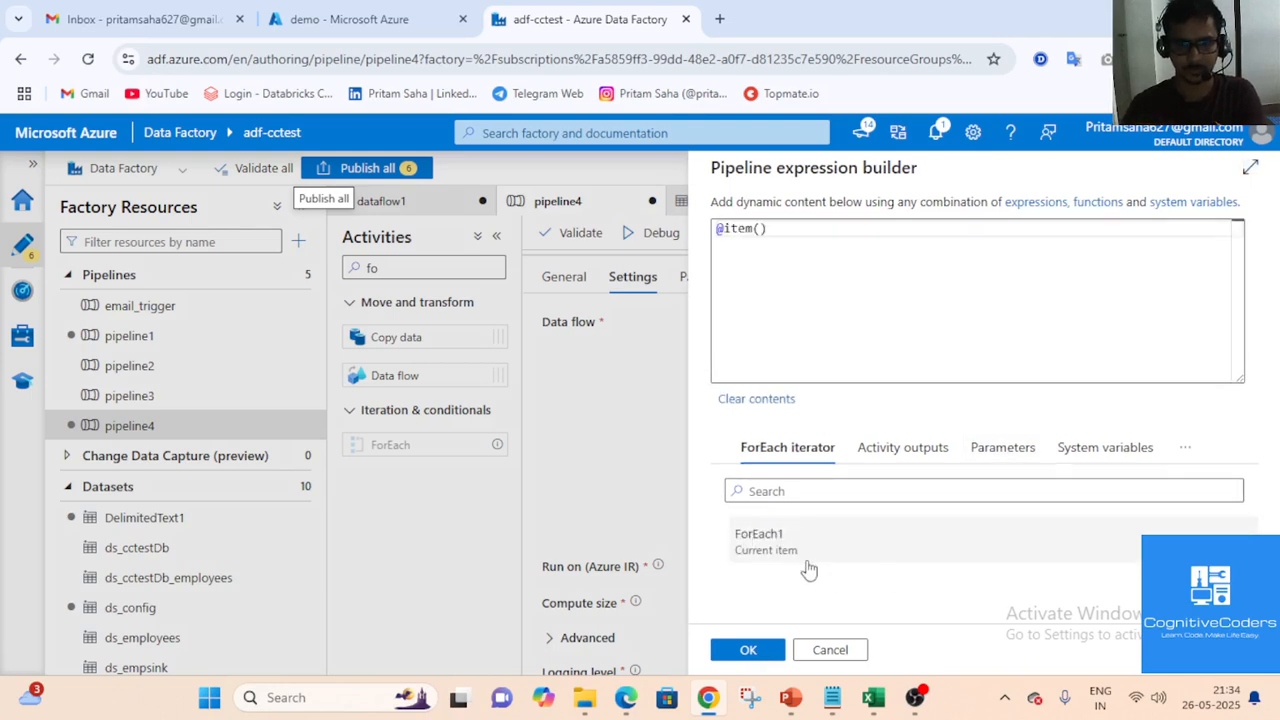
click(830, 236)
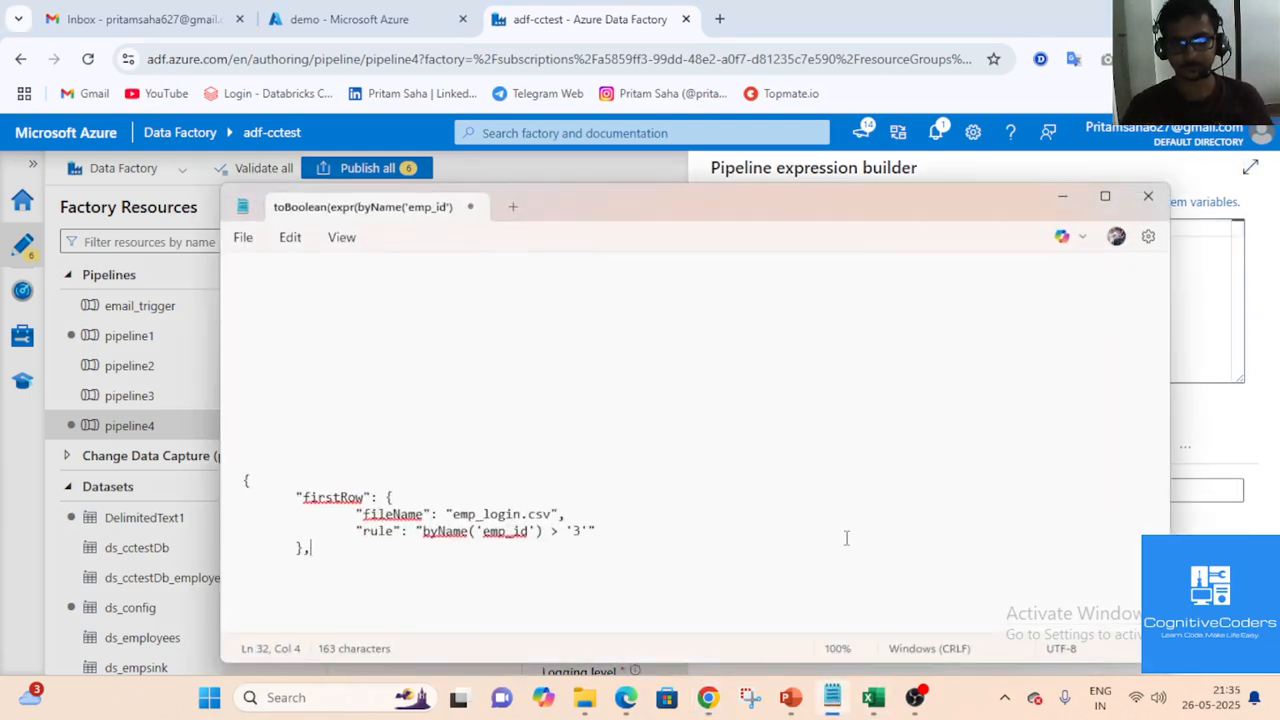
click(831, 697)
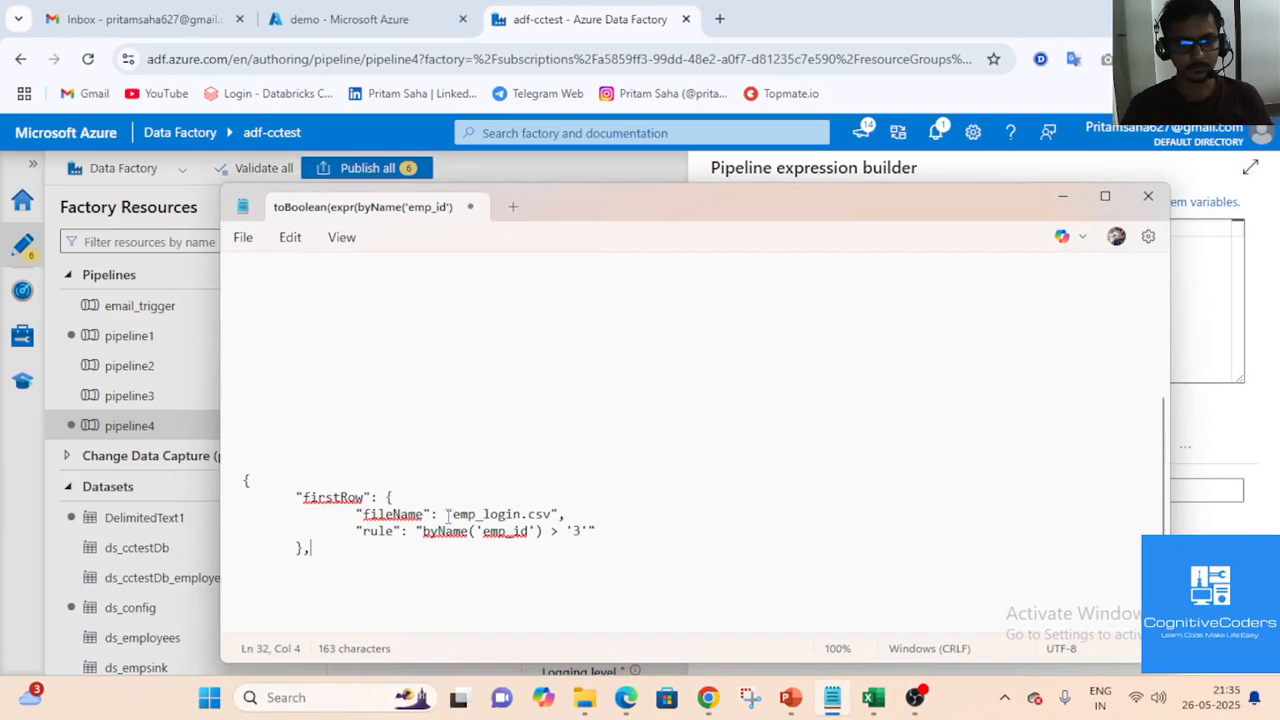
double_click(379, 514)
key(ctrl+c)
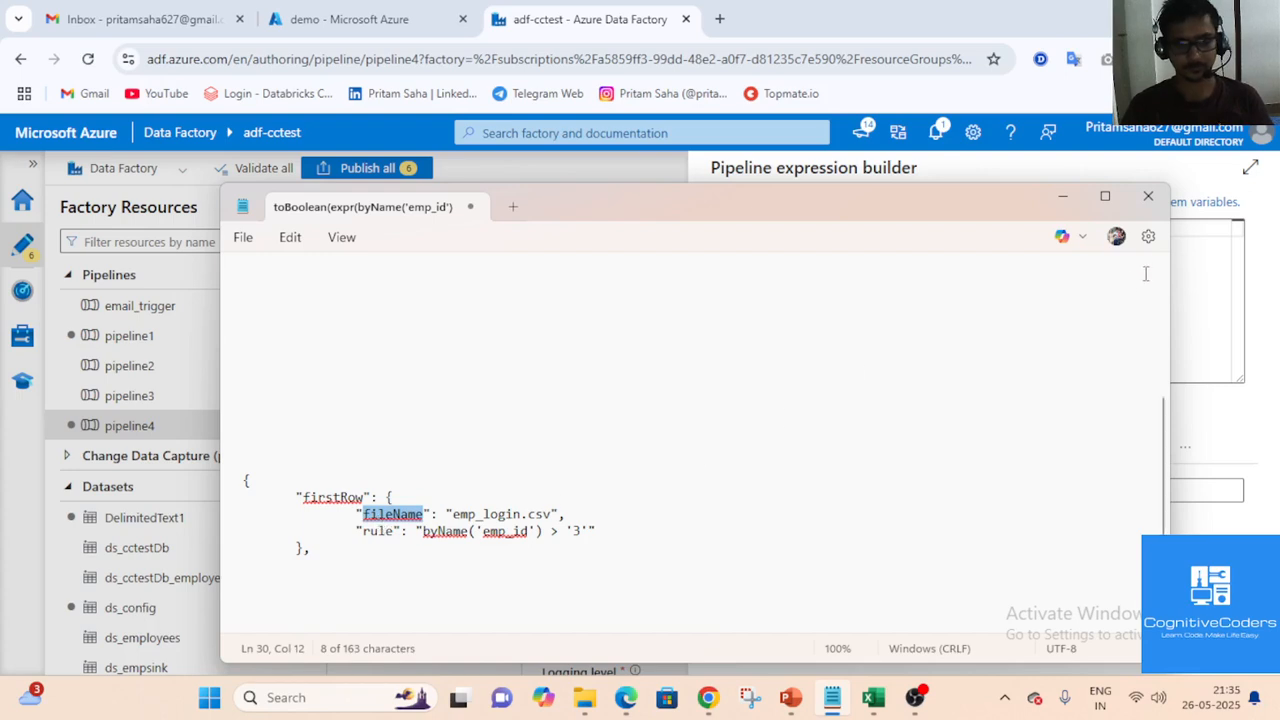
click(1063, 197)
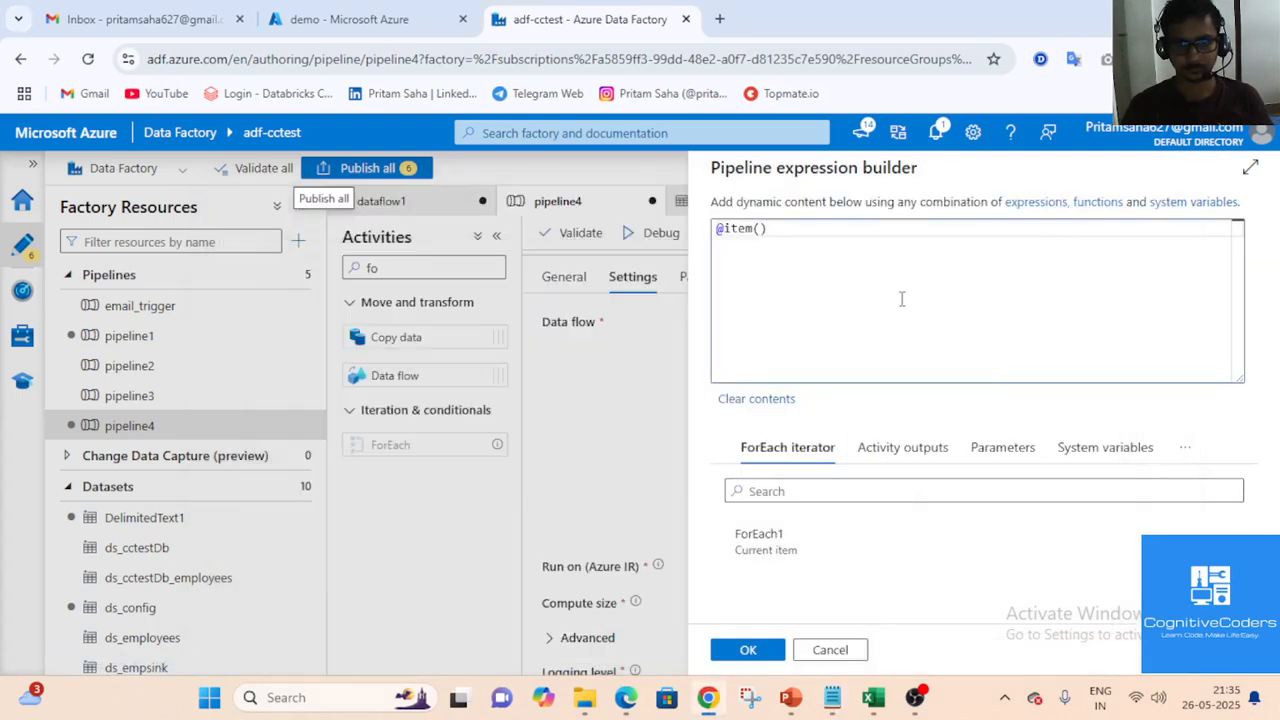
key(ctrl+v)
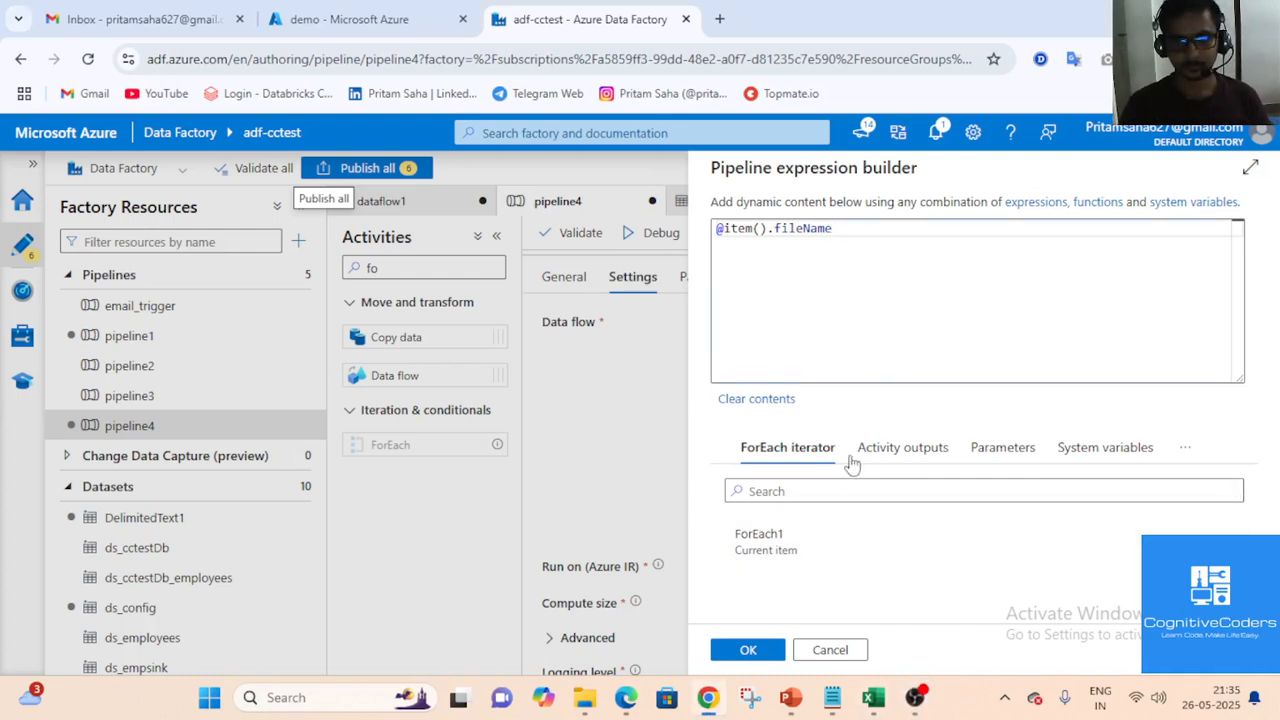
click(760, 651)
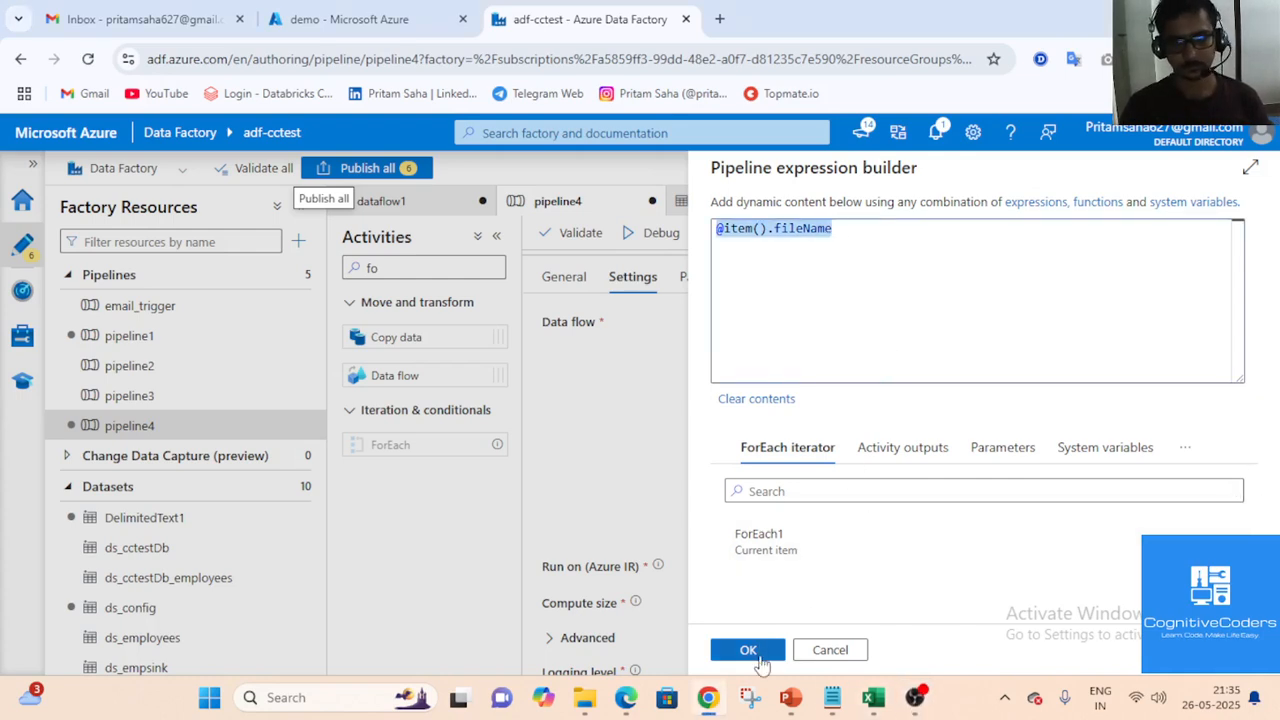
click(1005, 503)
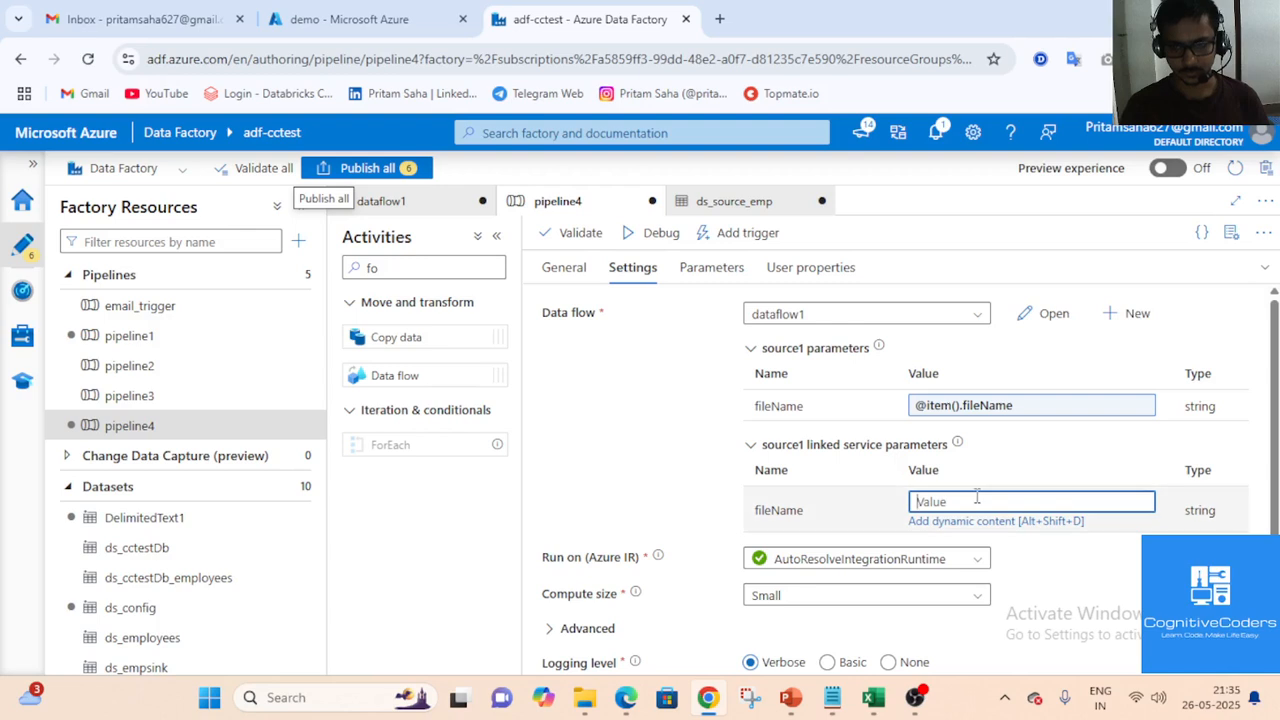
text(@item().fileName)
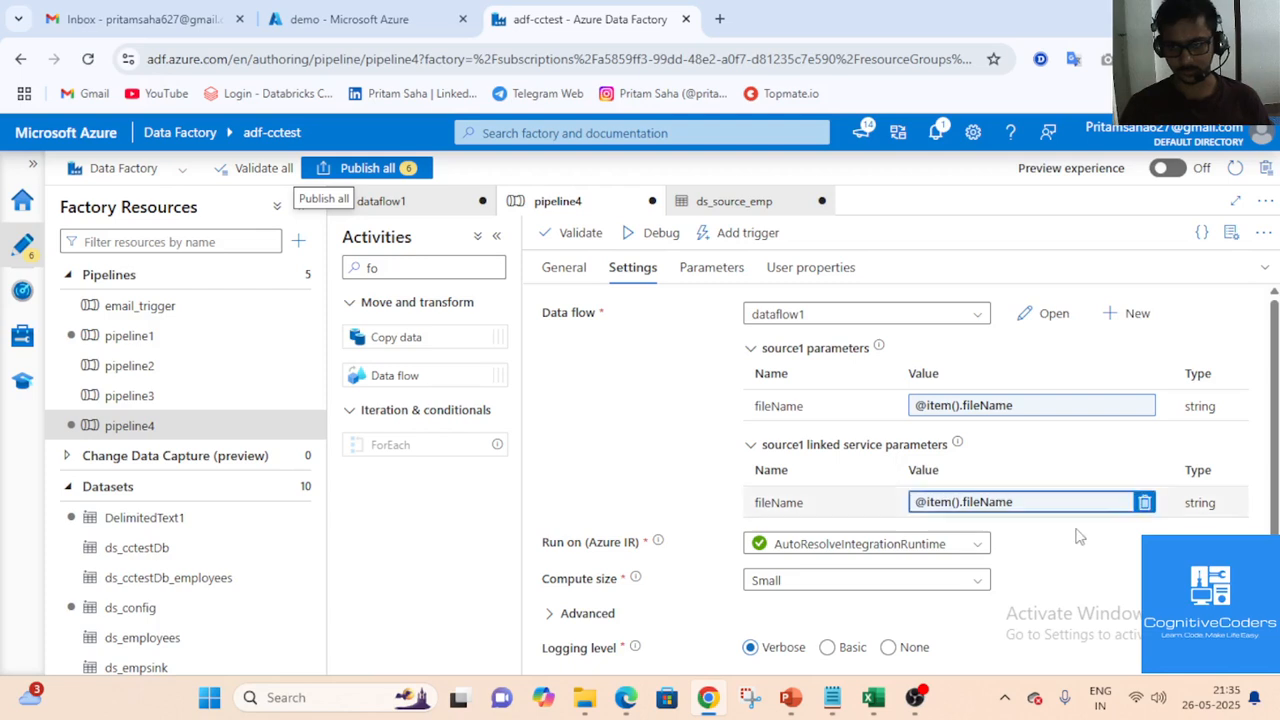
click(714, 203)
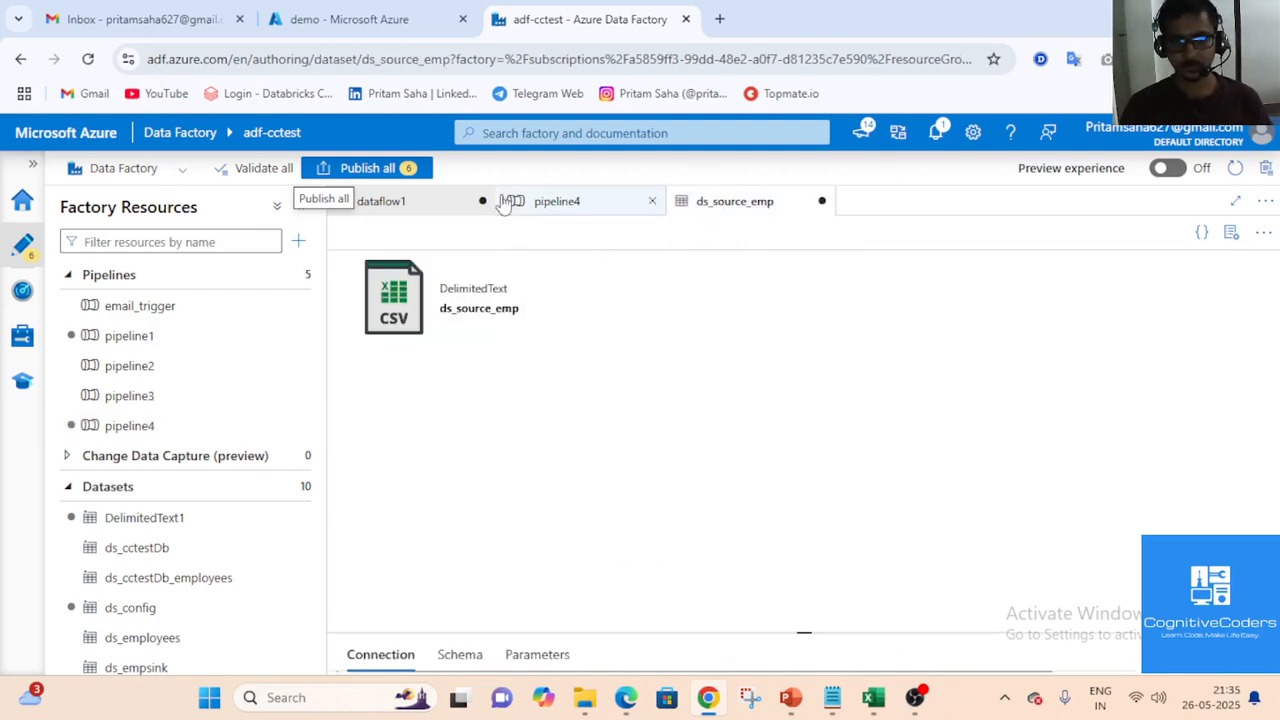
click(583, 208)
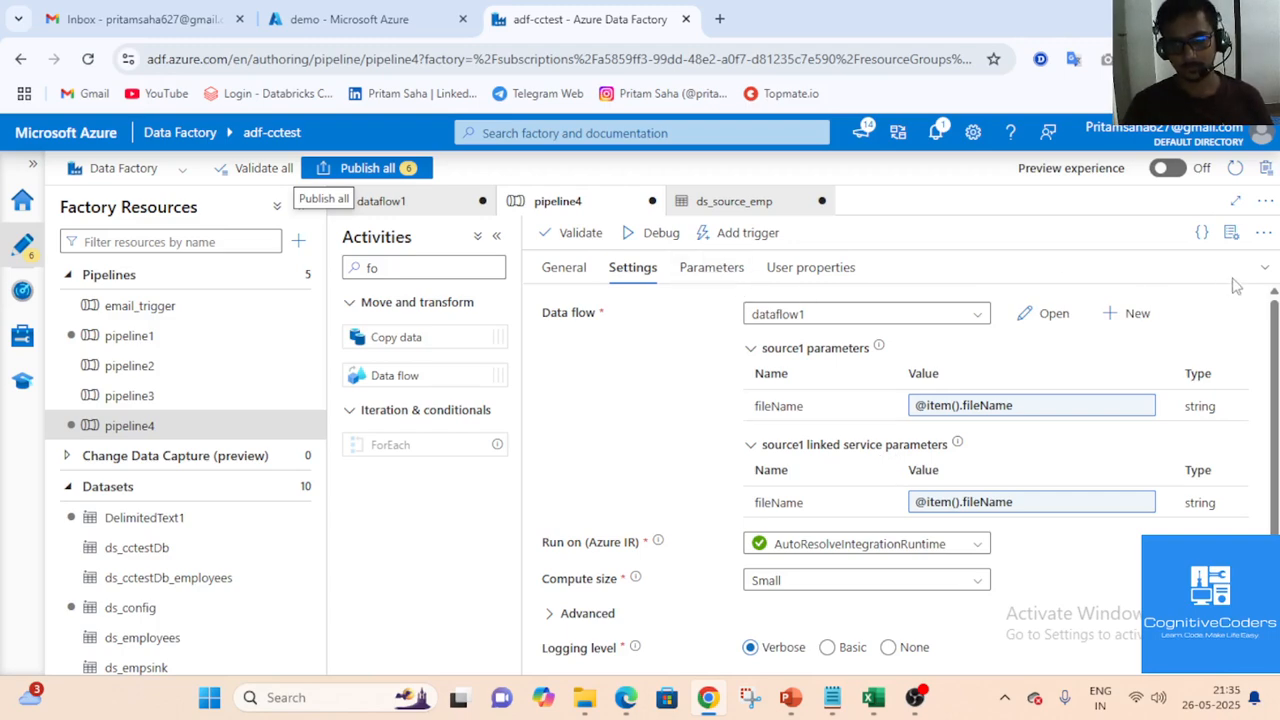
click(1264, 268)
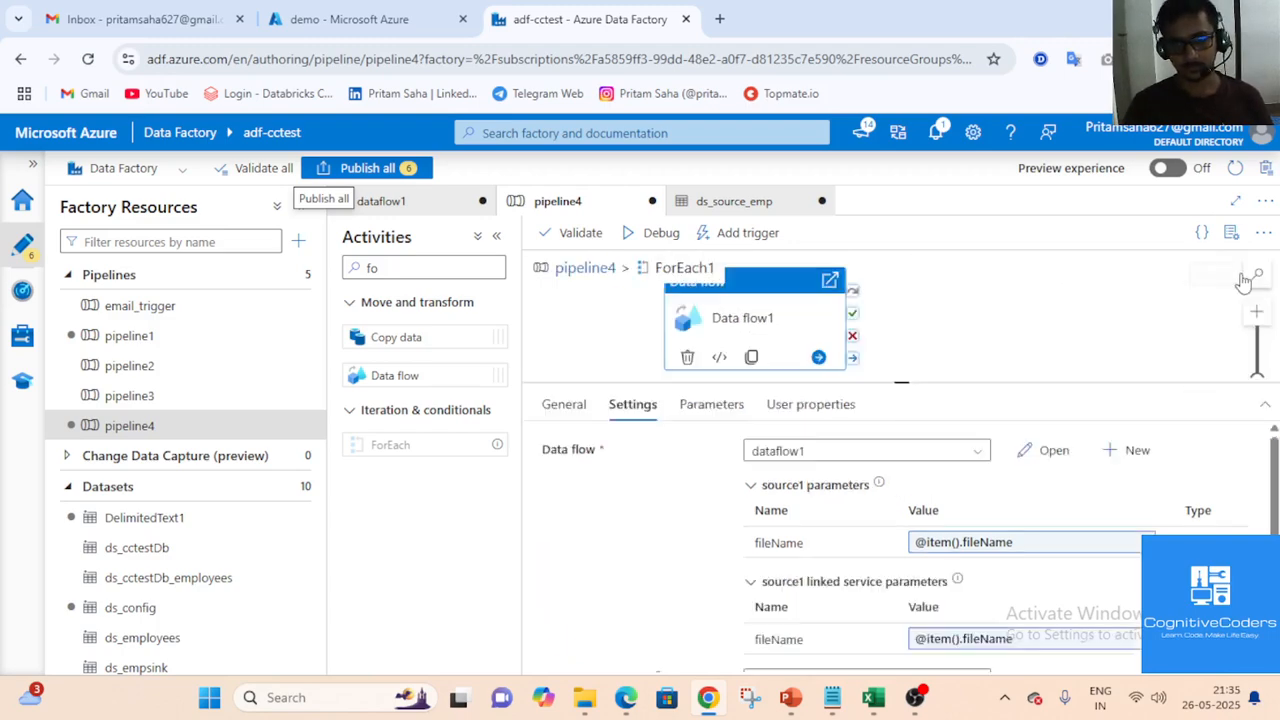
Review source1 in dataflow1, including its source settings and options, column projection, partitioning, inspected columns and data preview
click(443, 208)
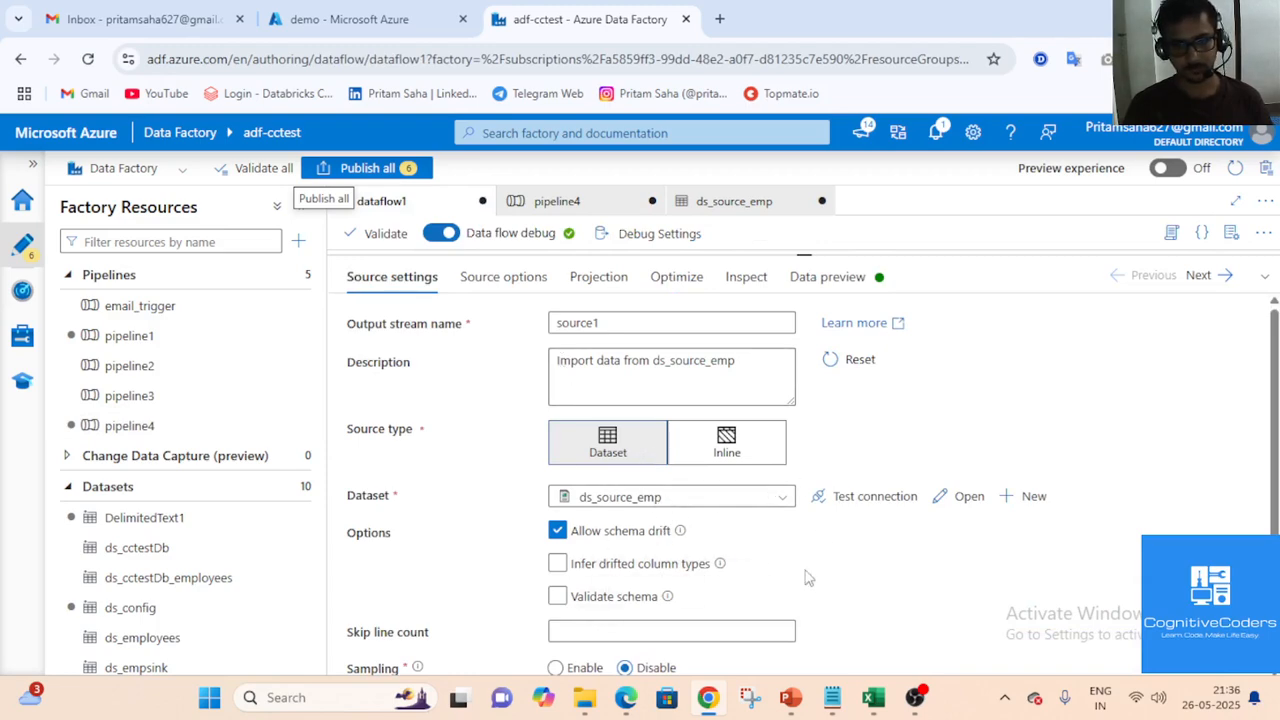
scroll(813, 598, down, 1)
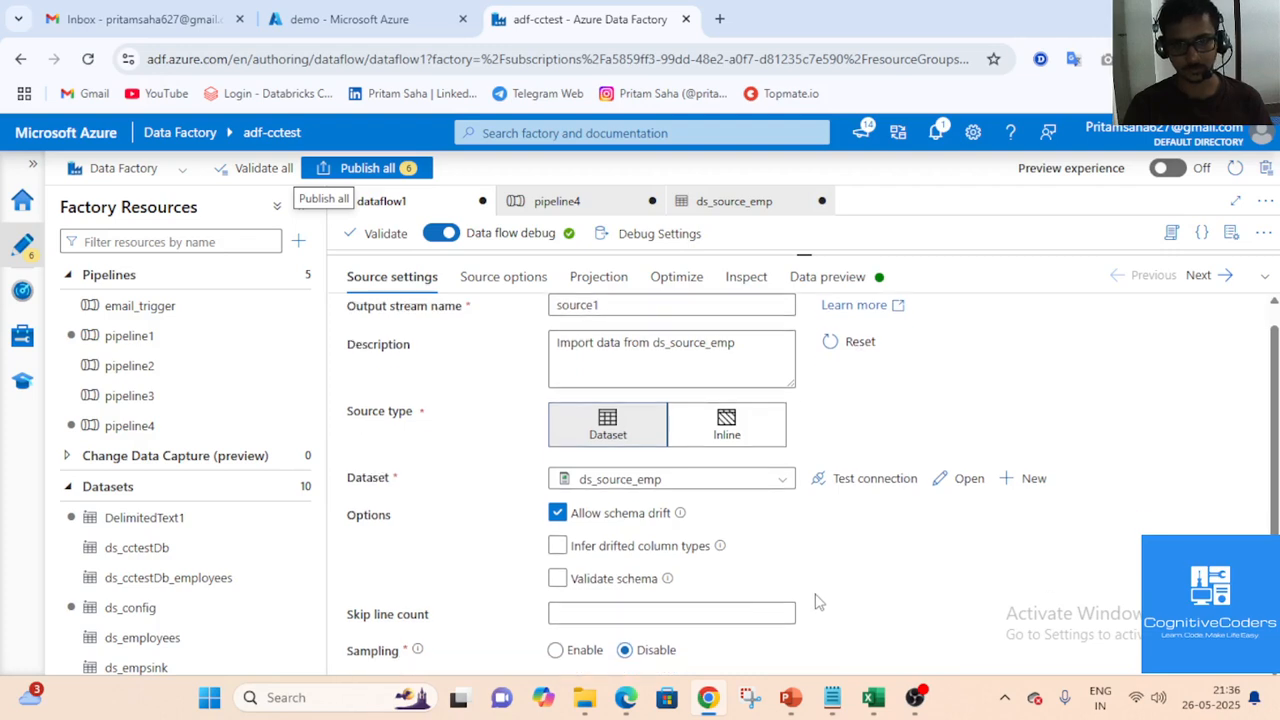
scroll(815, 600, up, 1)
click(503, 277)
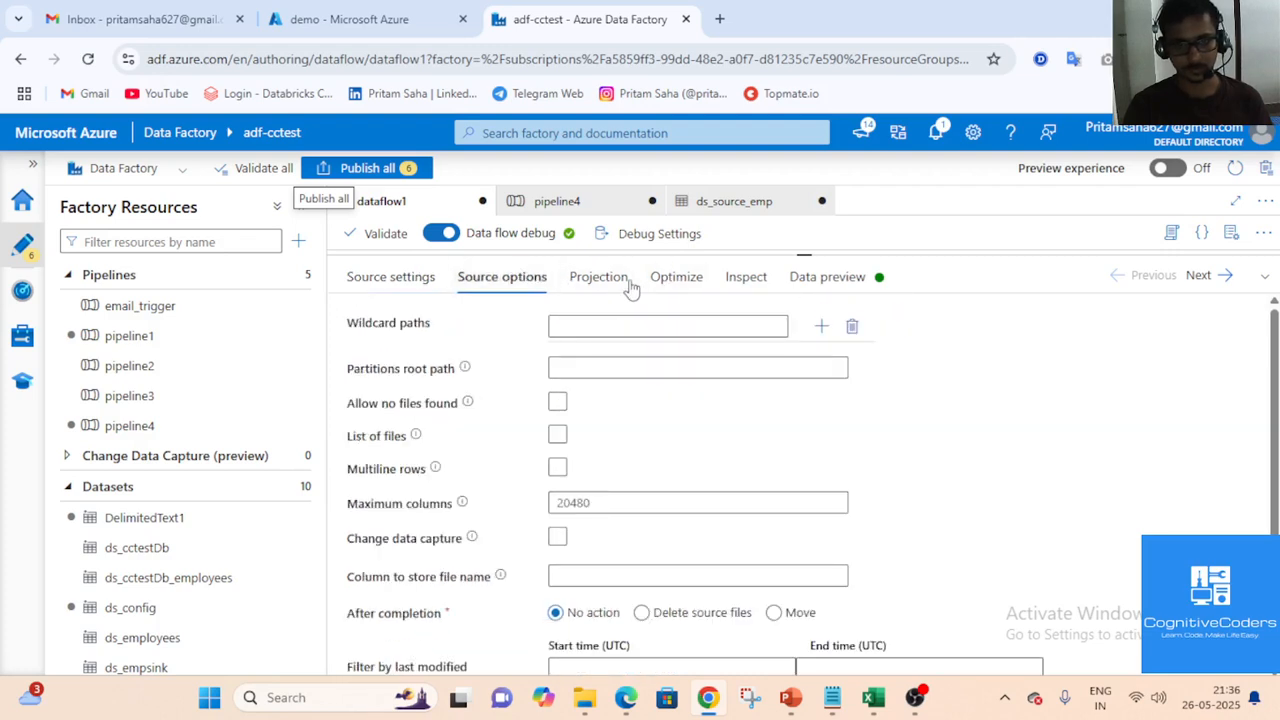
click(612, 282)
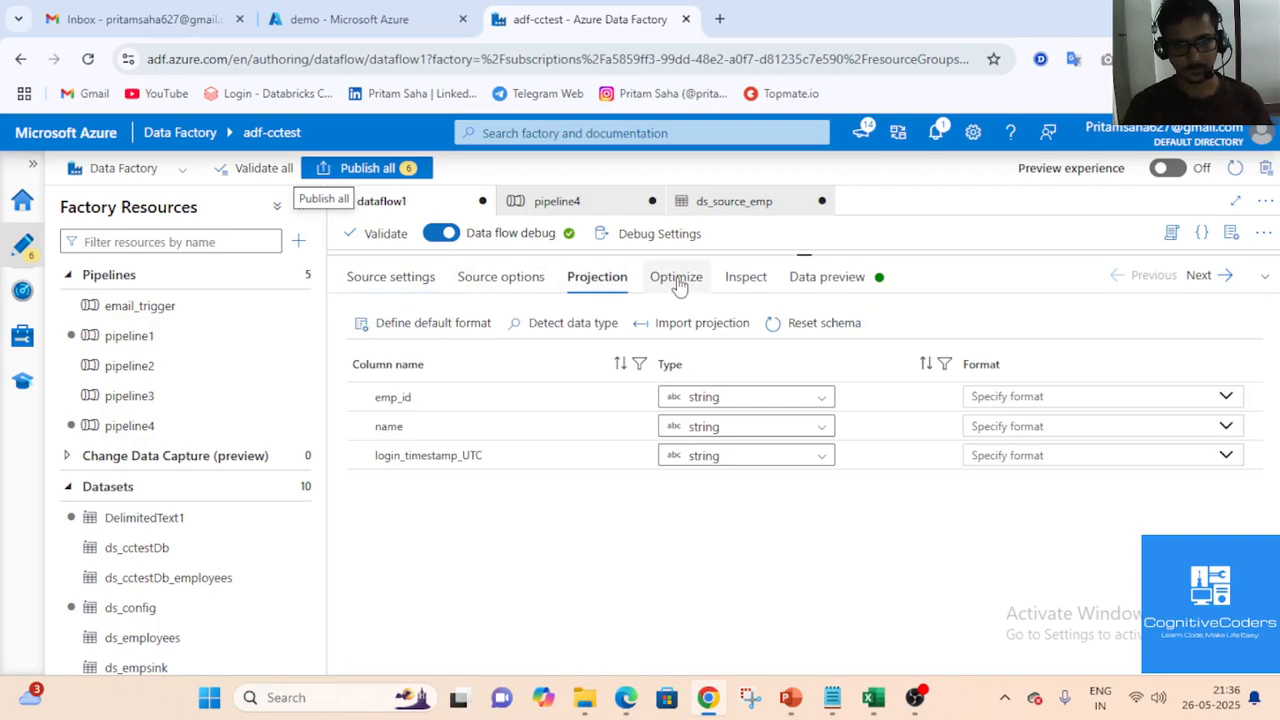
click(678, 285)
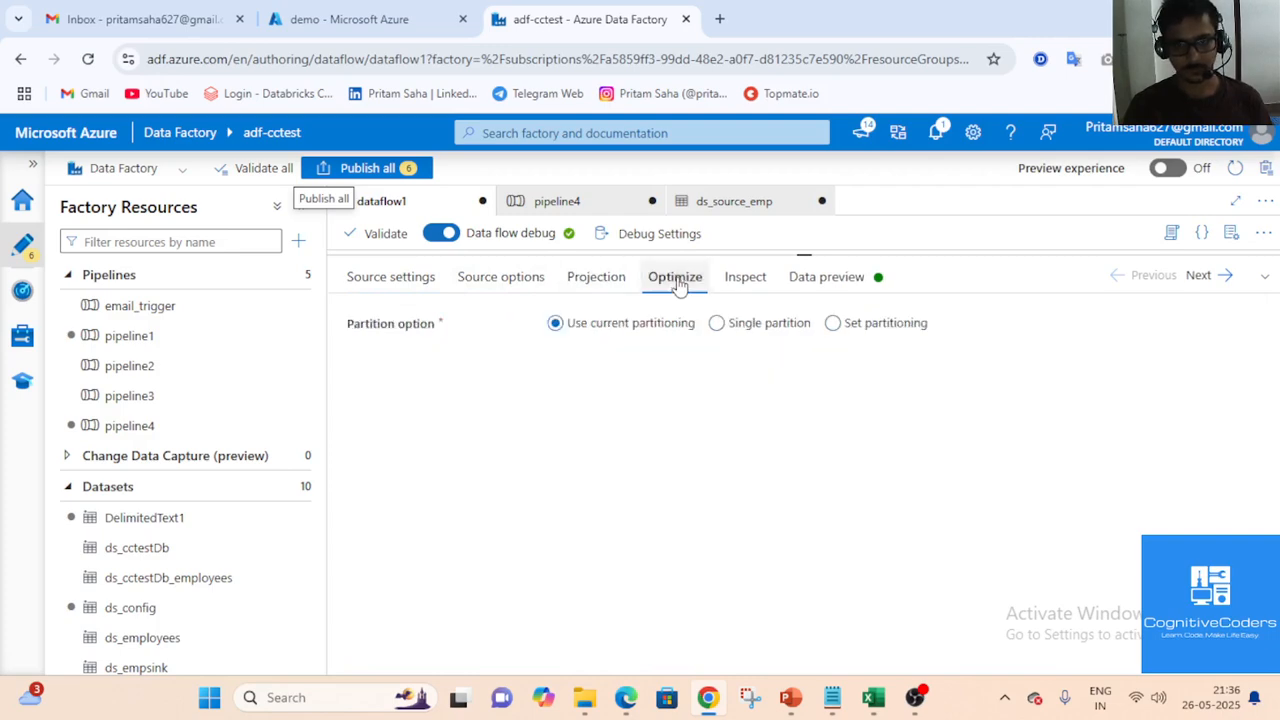
click(748, 288)
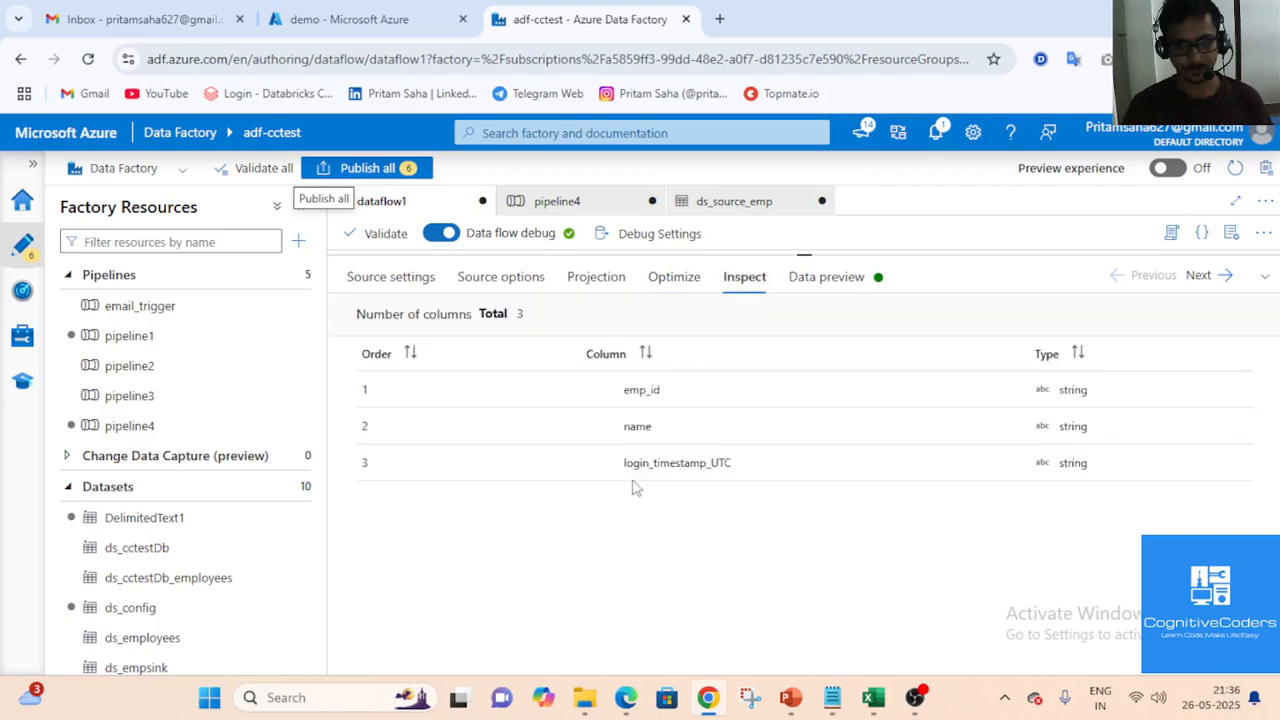
click(826, 277)
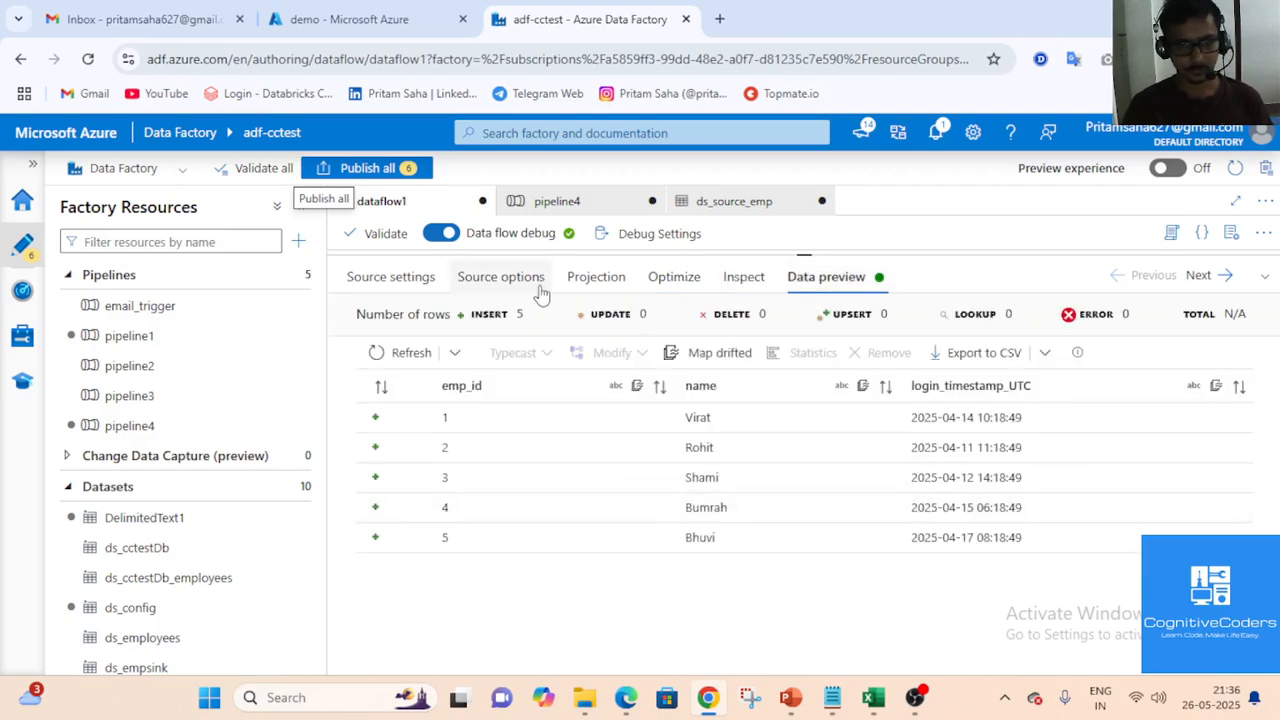
click(1264, 275)
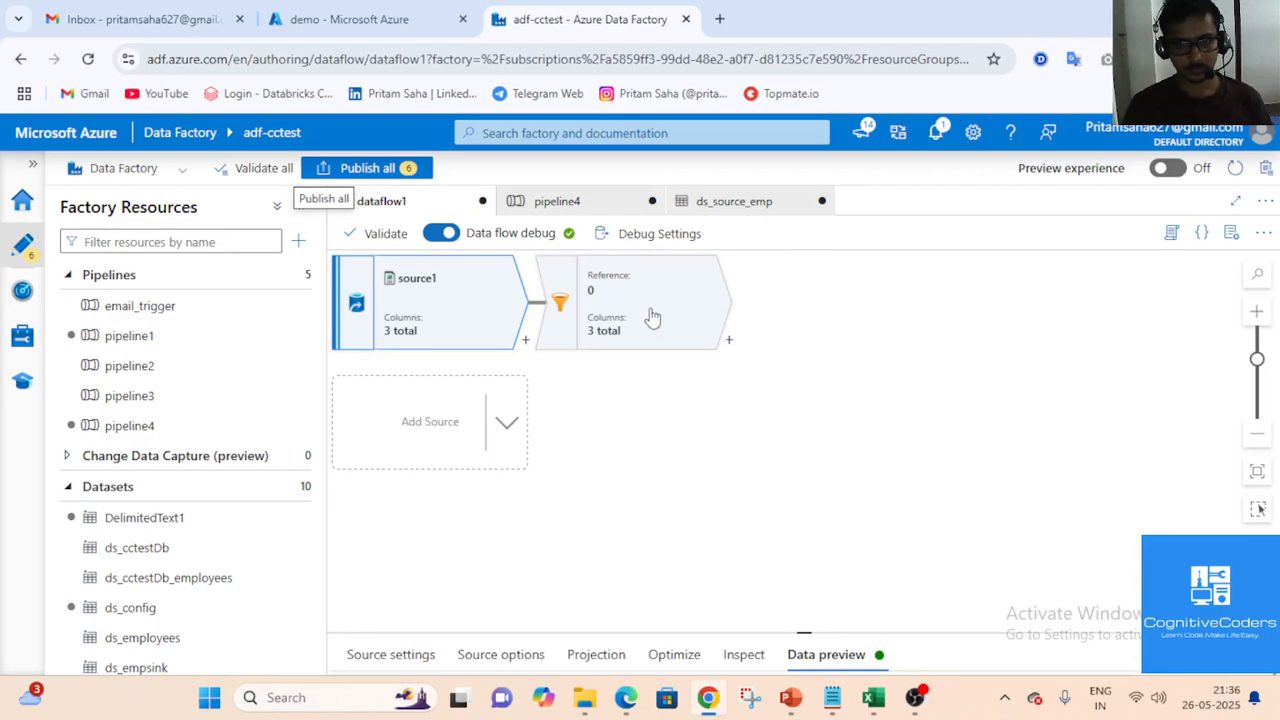
Examine the filter1 transformation's filter condition in dataflow1, and return to the data flow's own properties
click(651, 314)
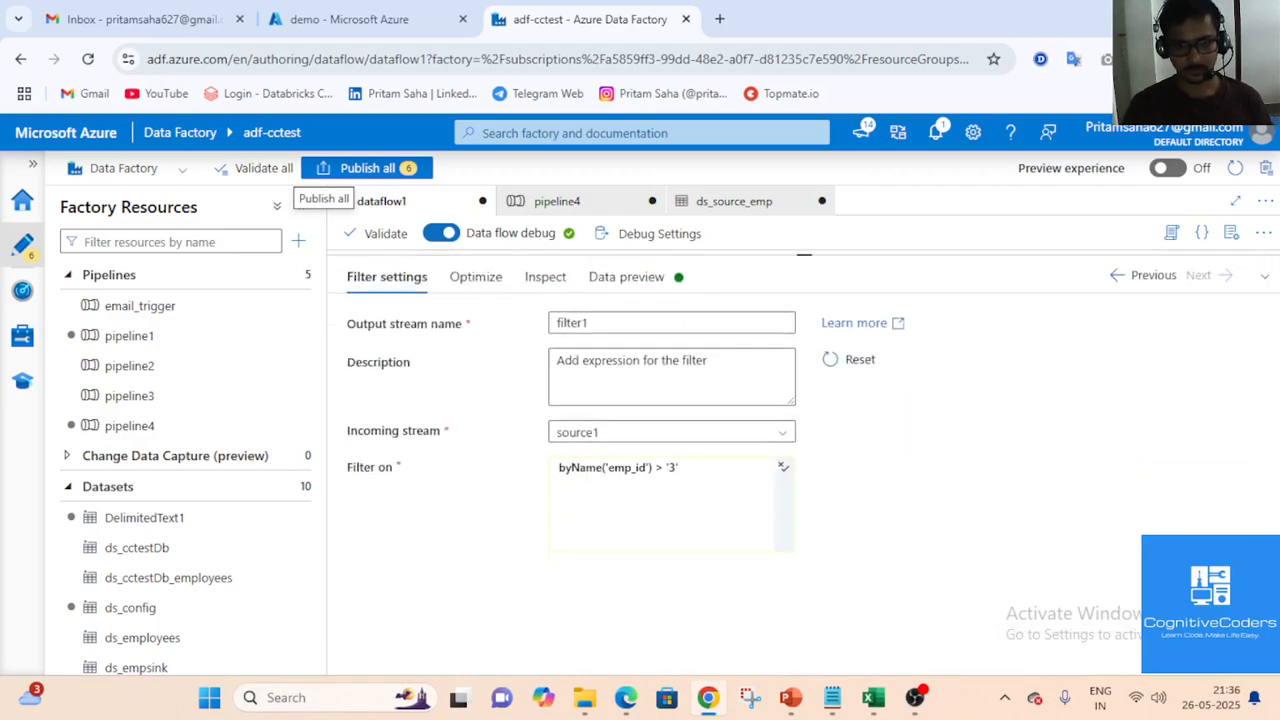
click(651, 481)
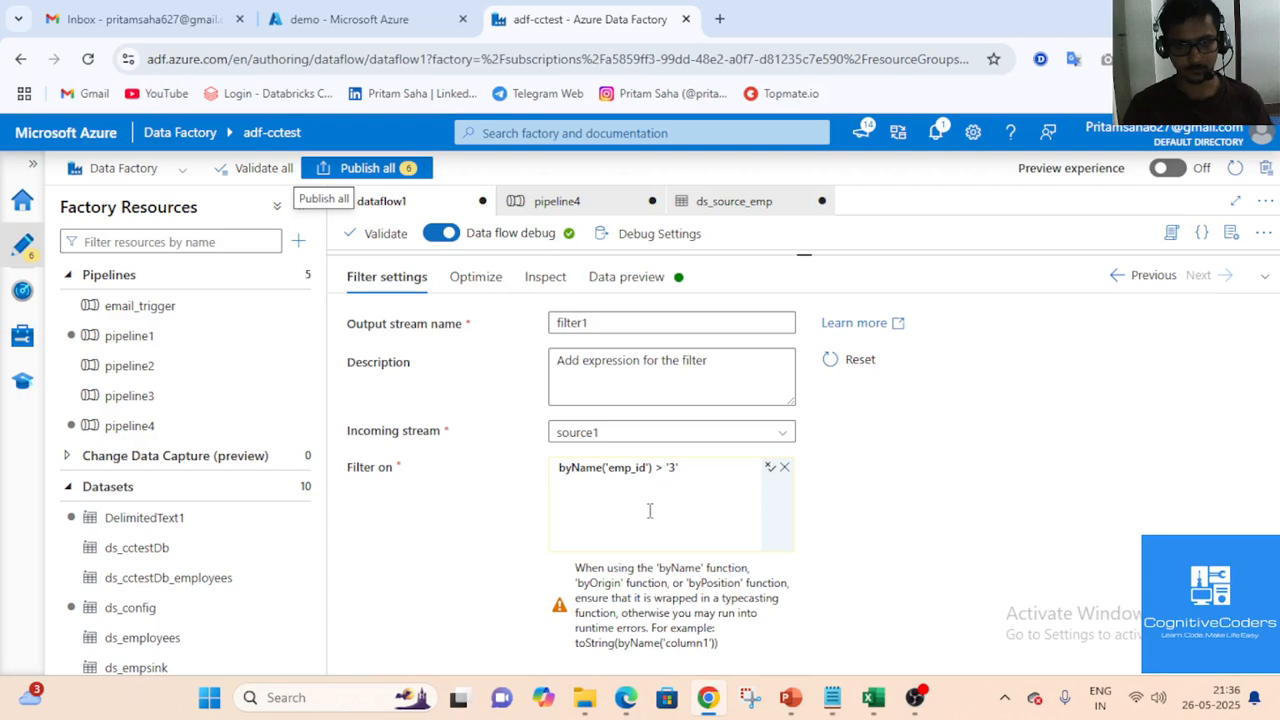
click(1010, 640)
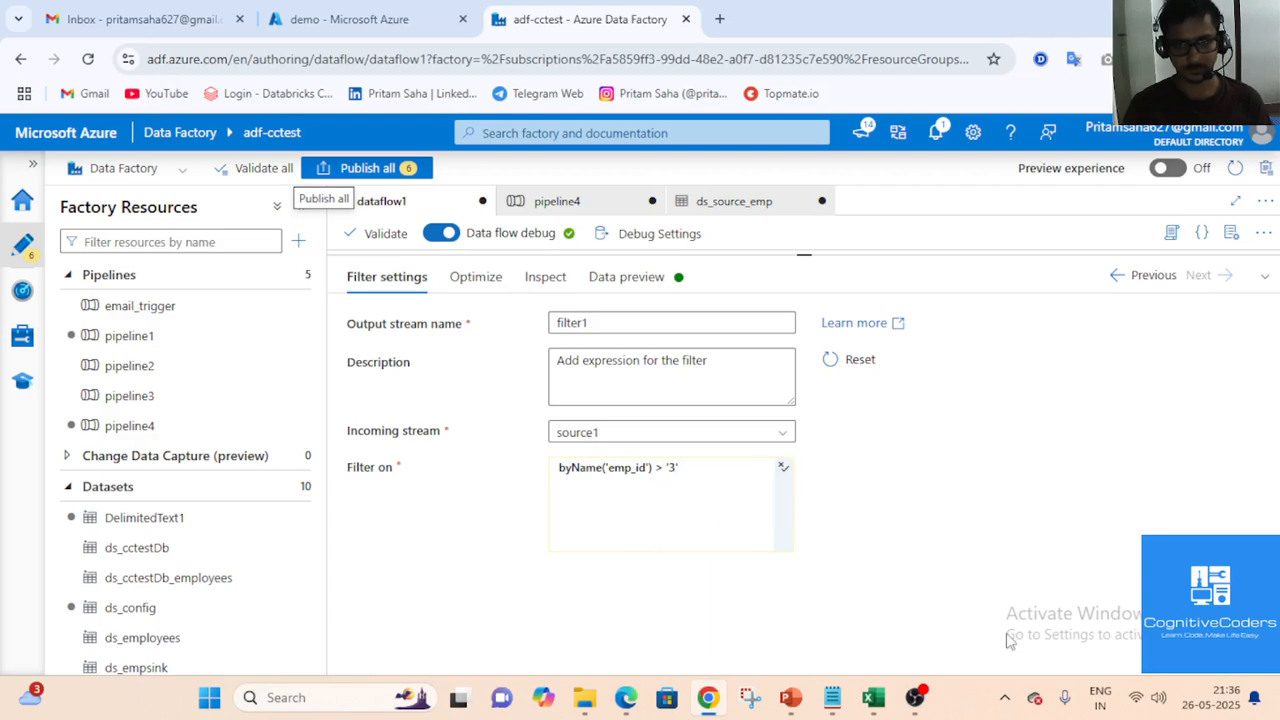
click(918, 700)
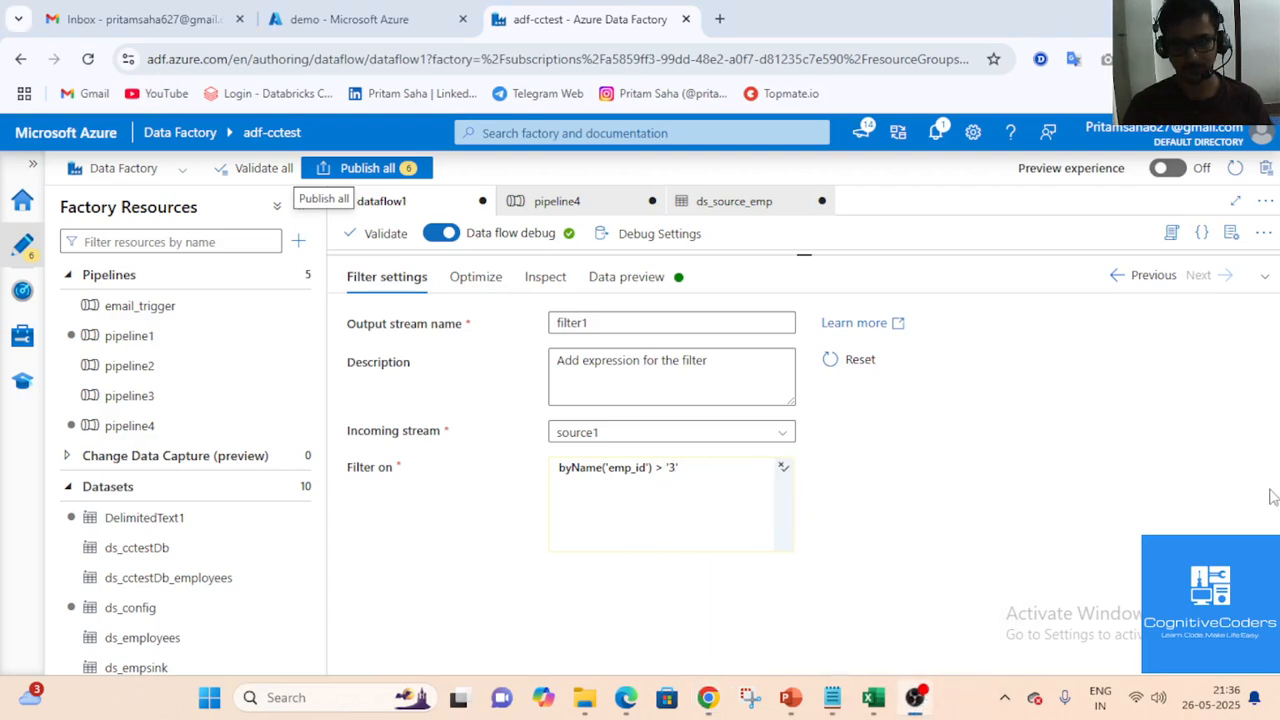
click(911, 698)
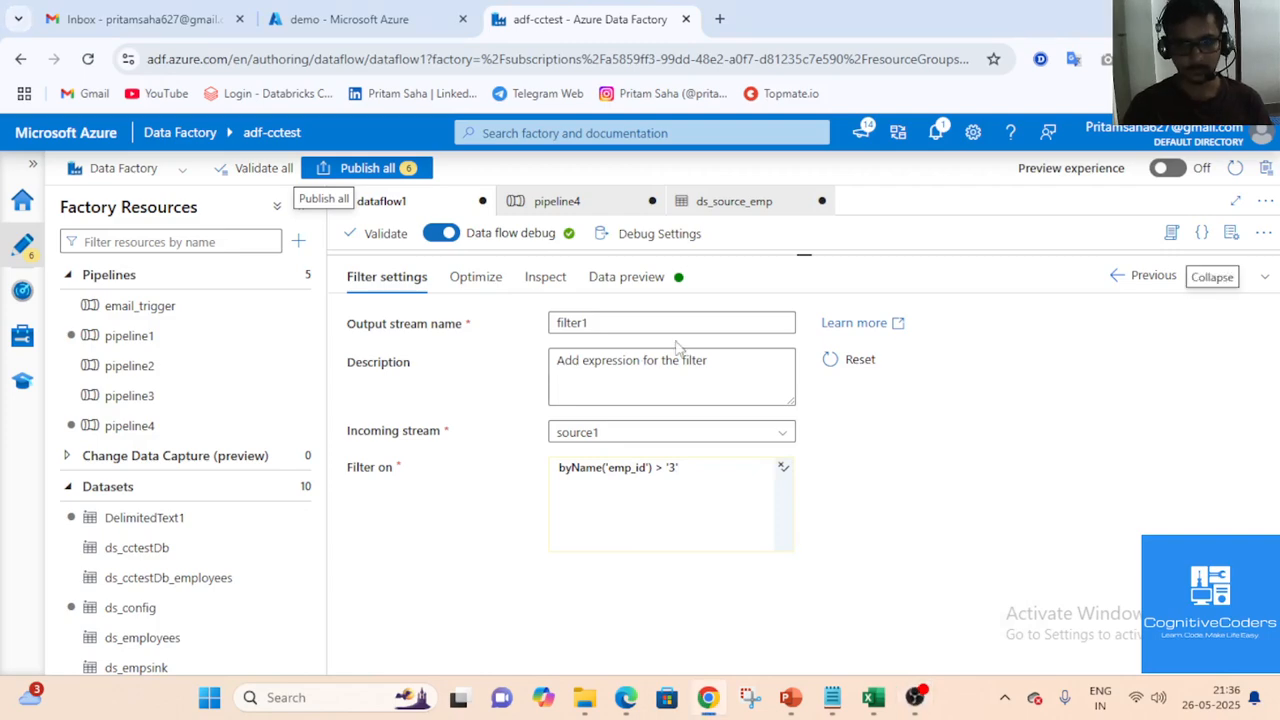
click(1265, 279)
click(863, 515)
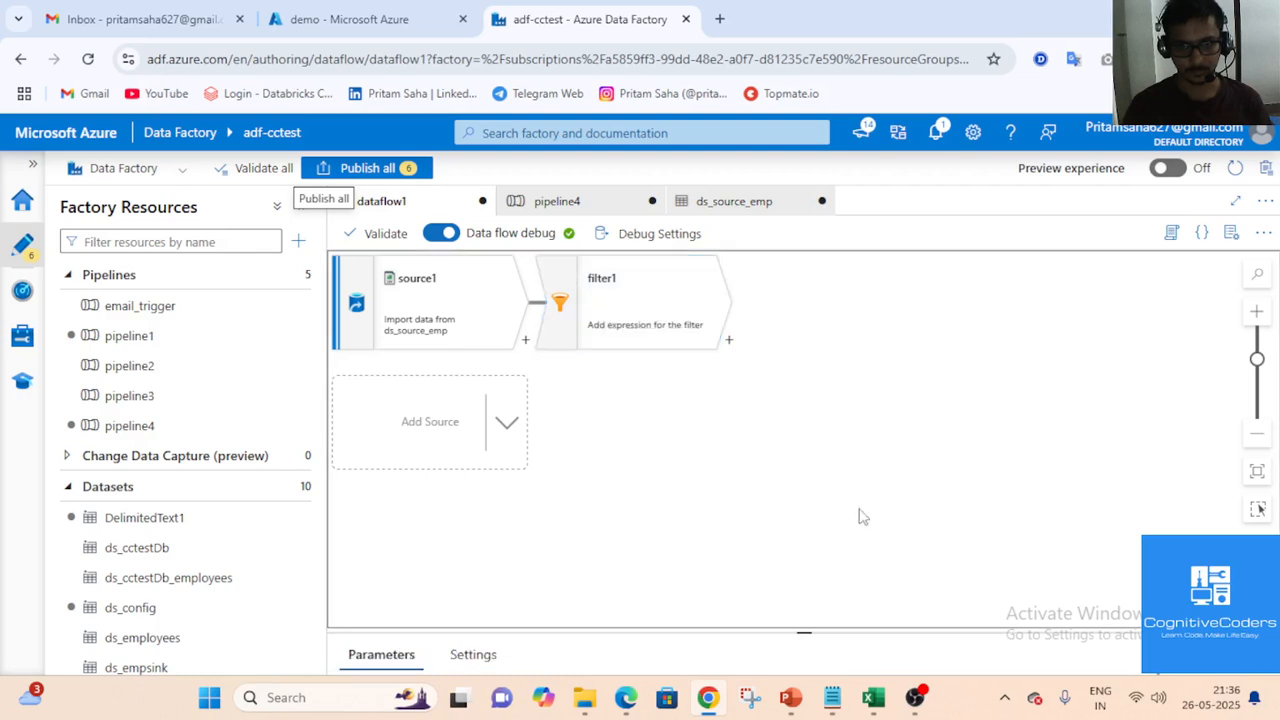
Add a string parameter named filter_param to dataflow1 without a default value
click(1265, 655)
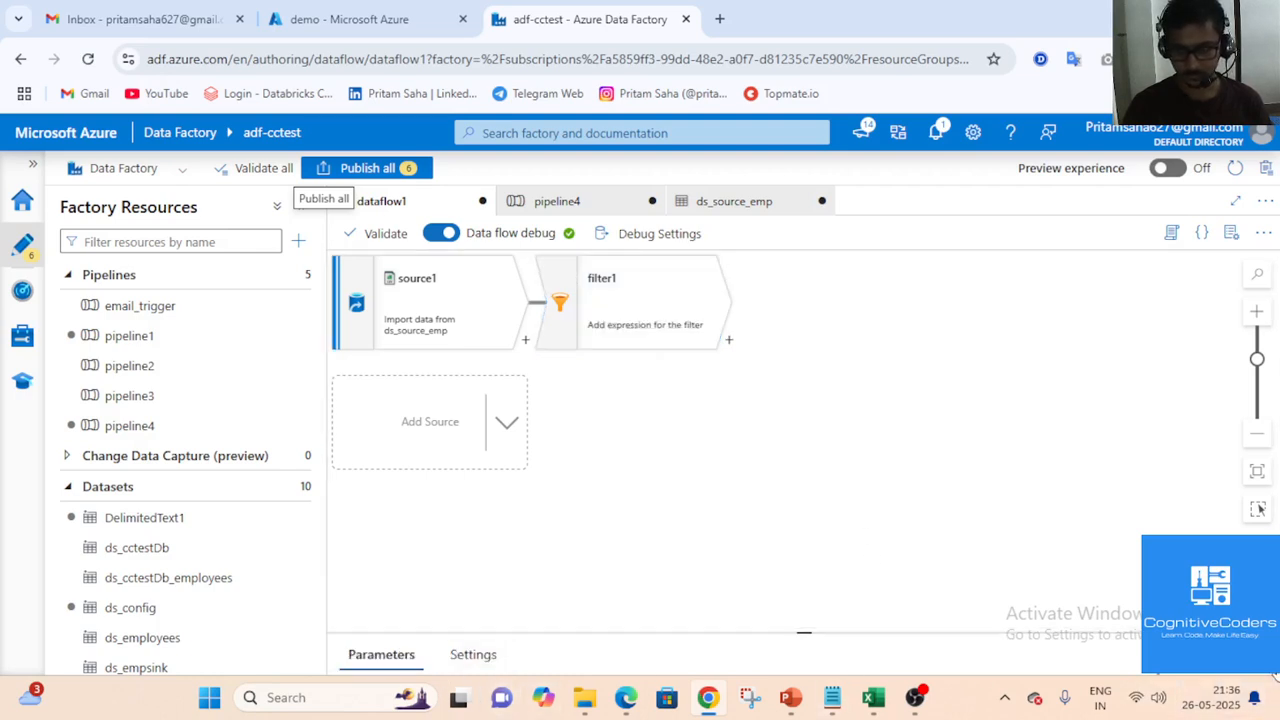
click(385, 328)
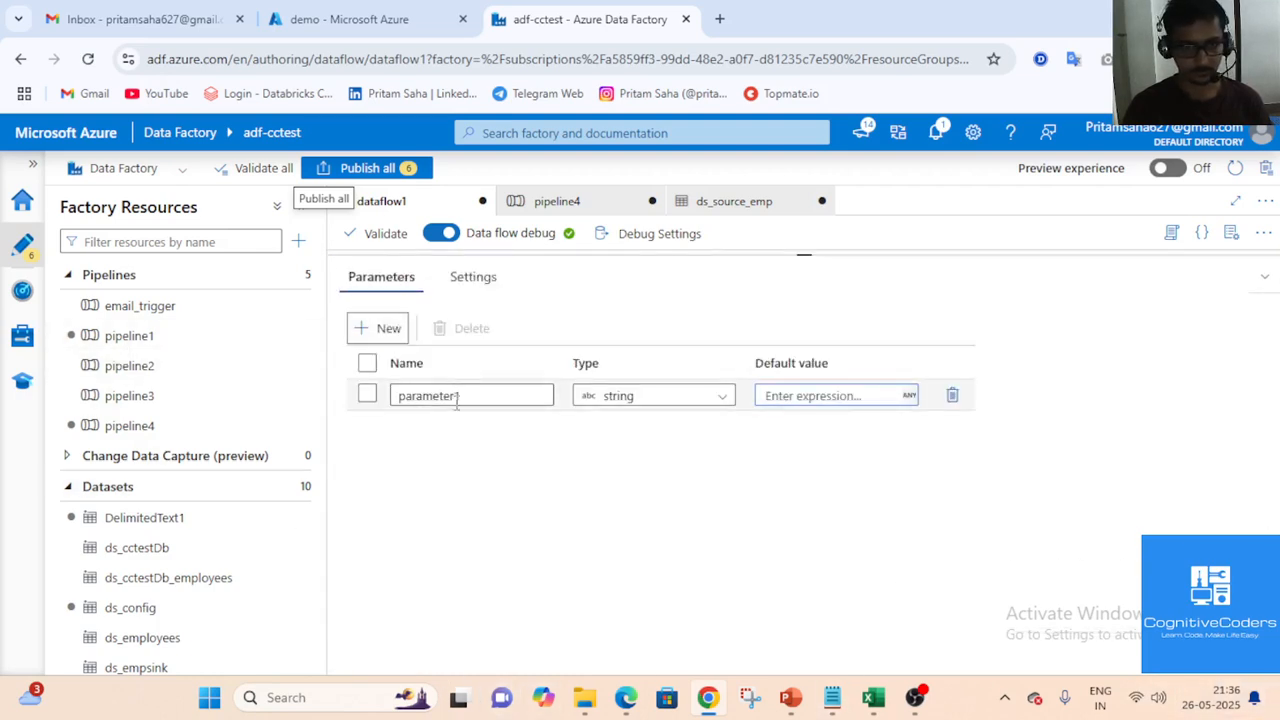
drag(458, 398, 402, 398)
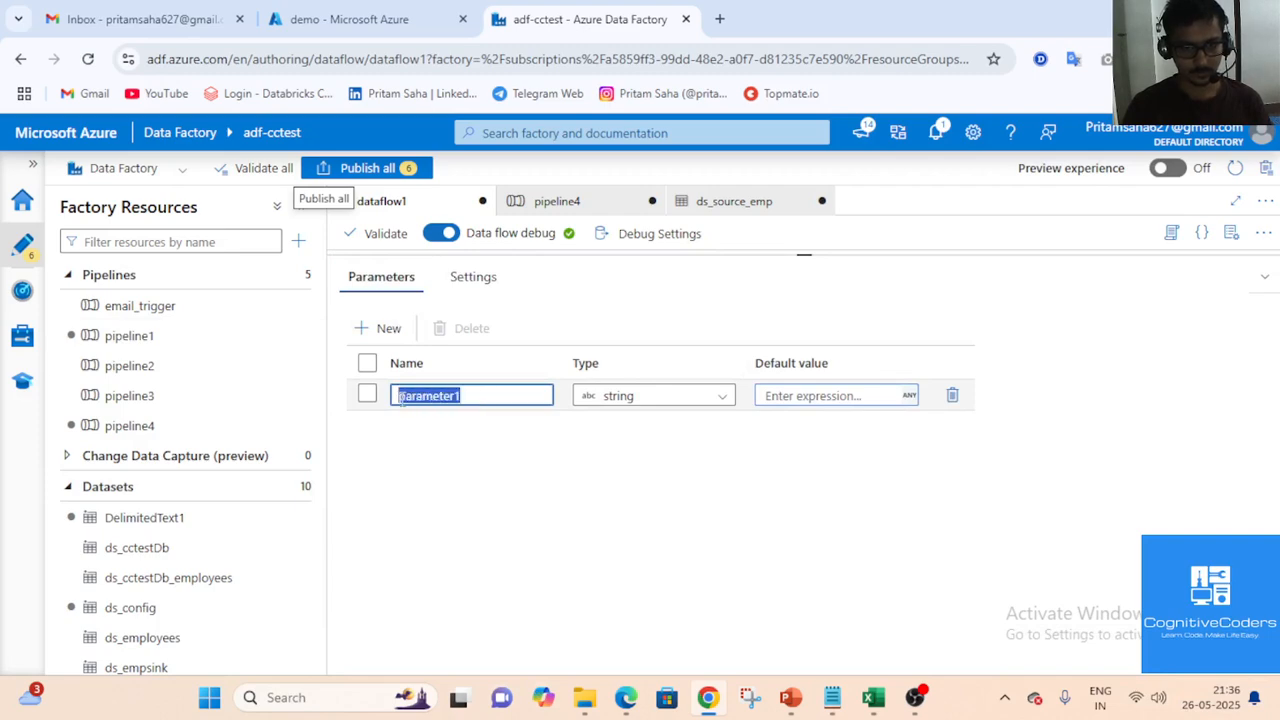
text(p)
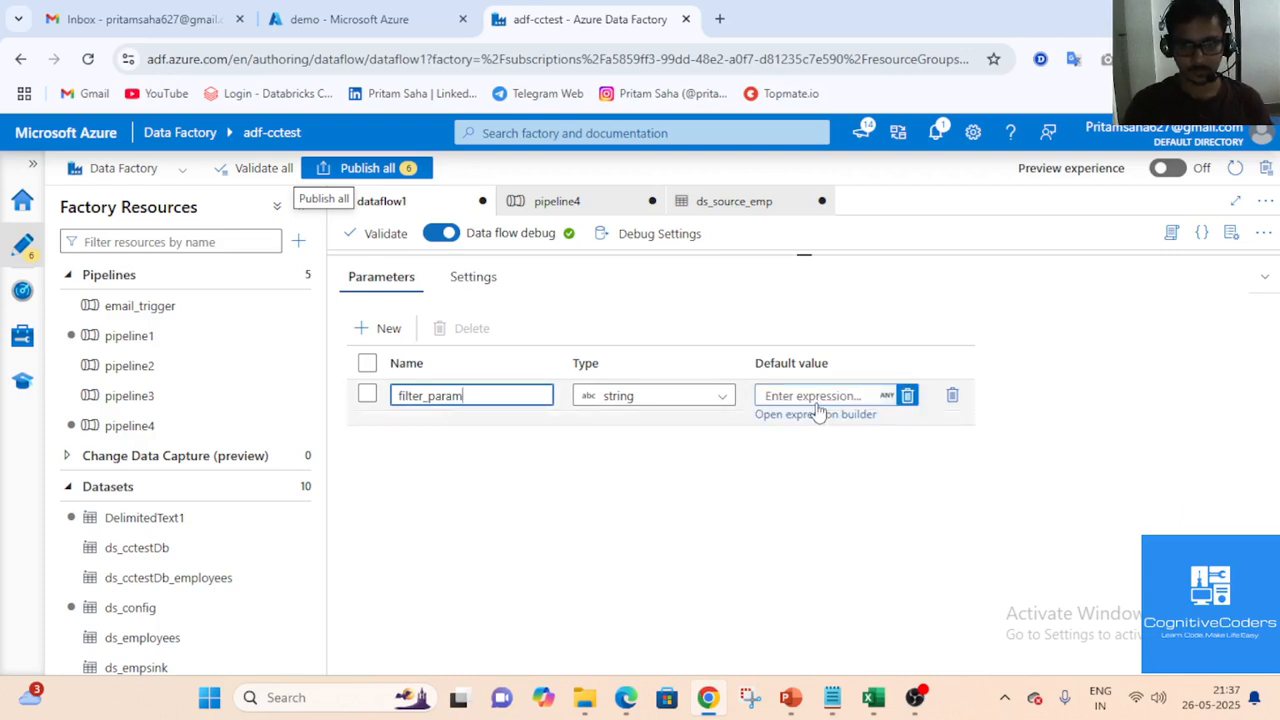
click(915, 698)
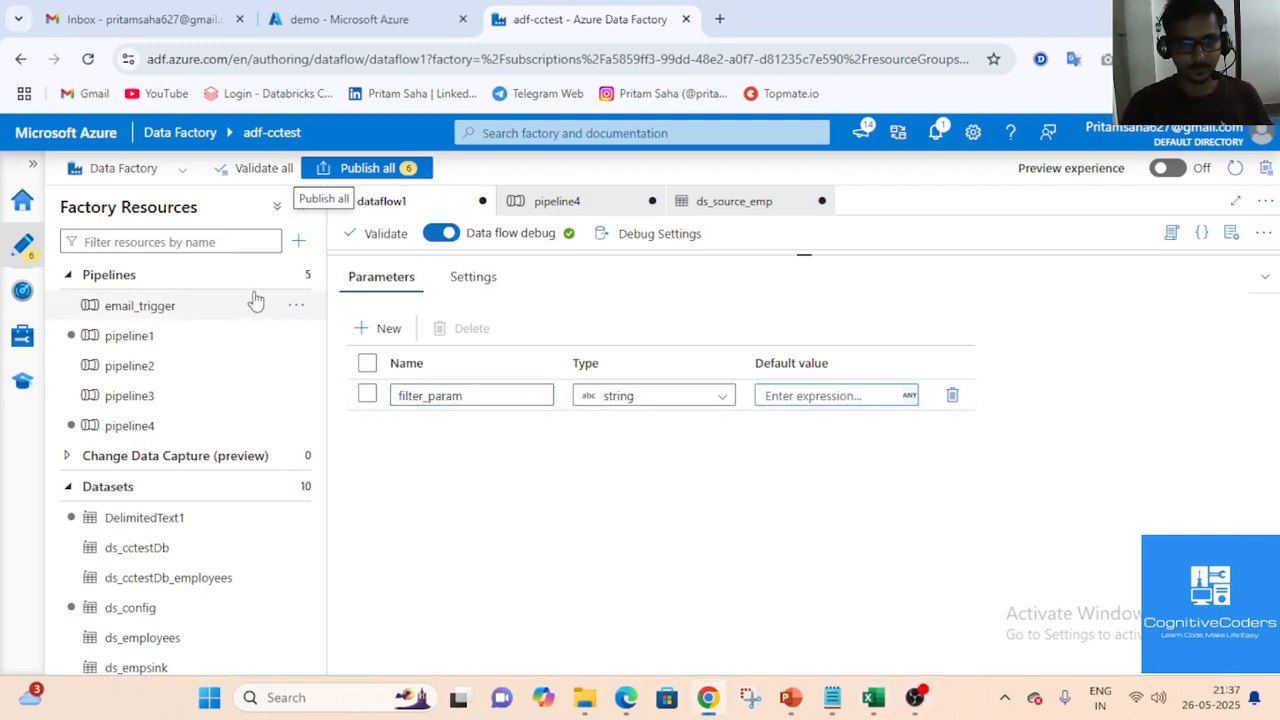
Review dataflow1's parameter list and the current filter condition of the filter1 transformation
click(1262, 283)
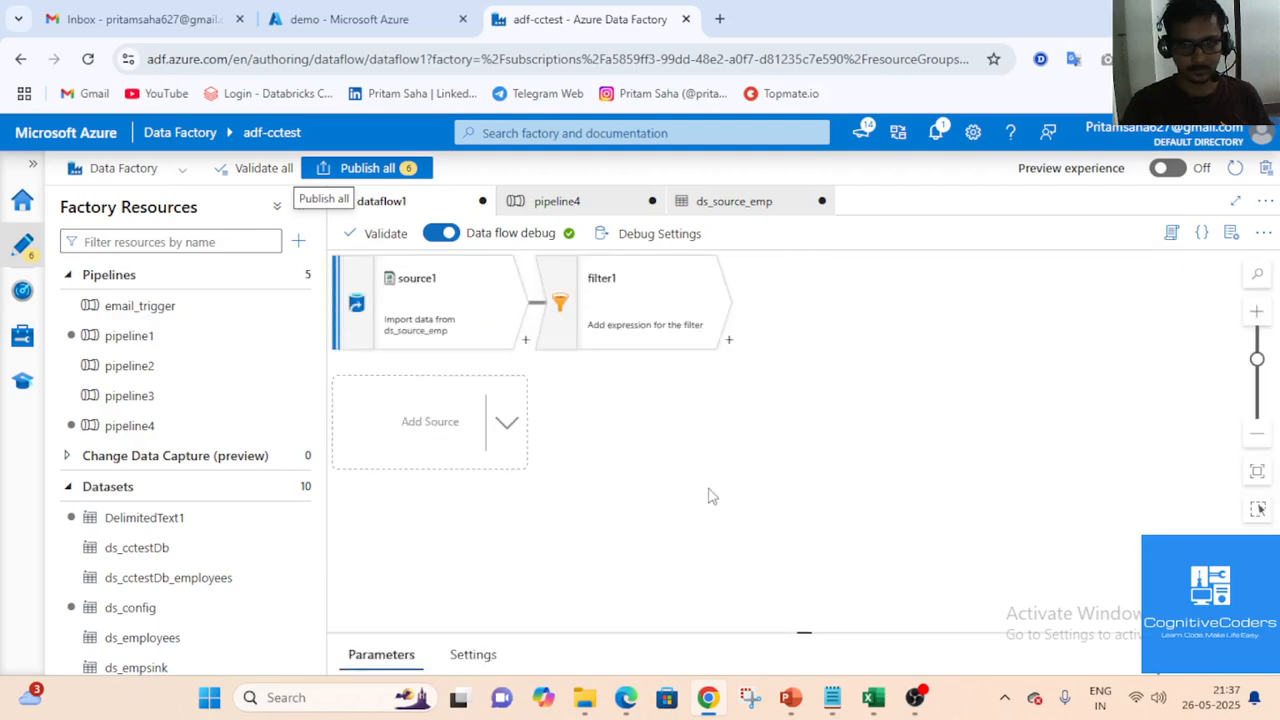
click(1262, 655)
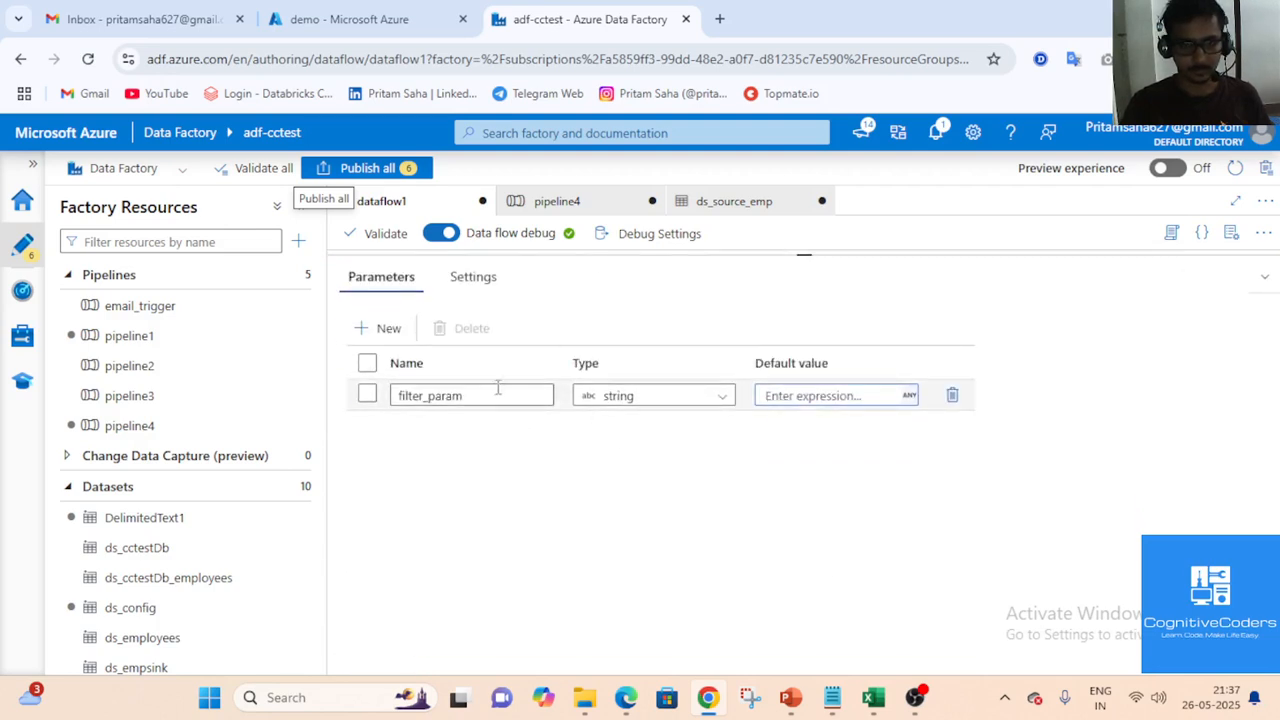
click(1263, 278)
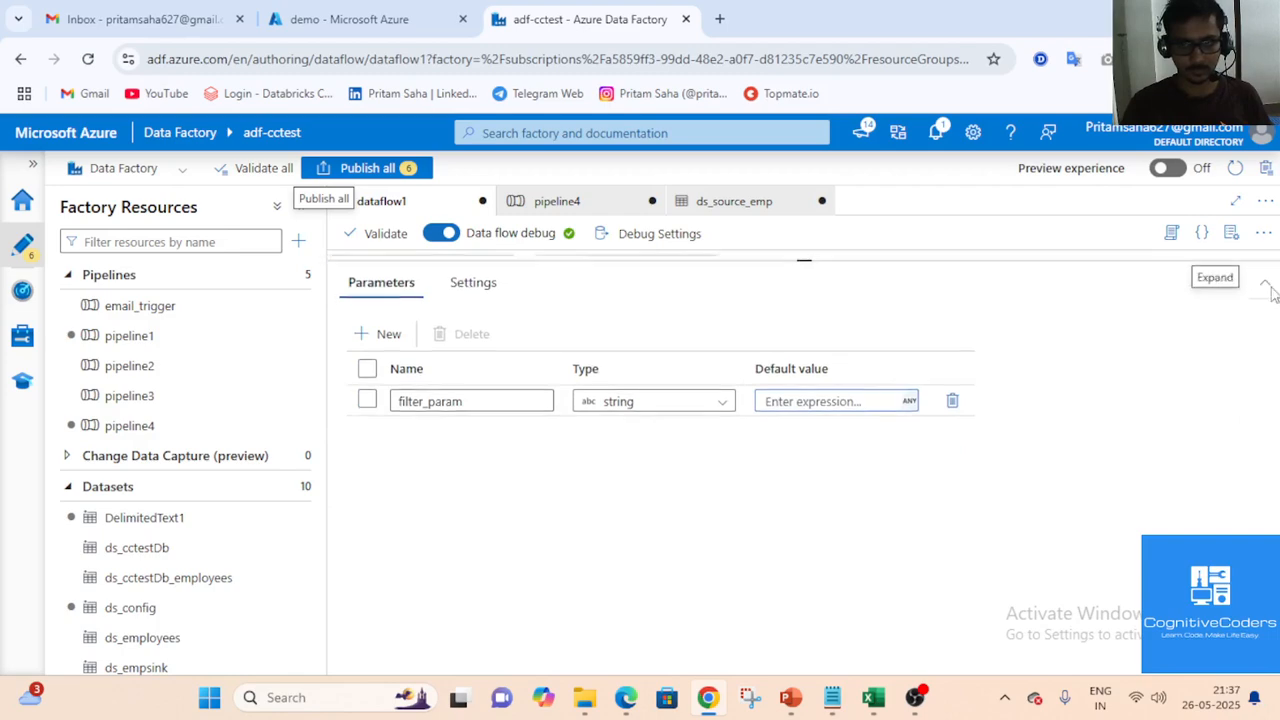
click(622, 302)
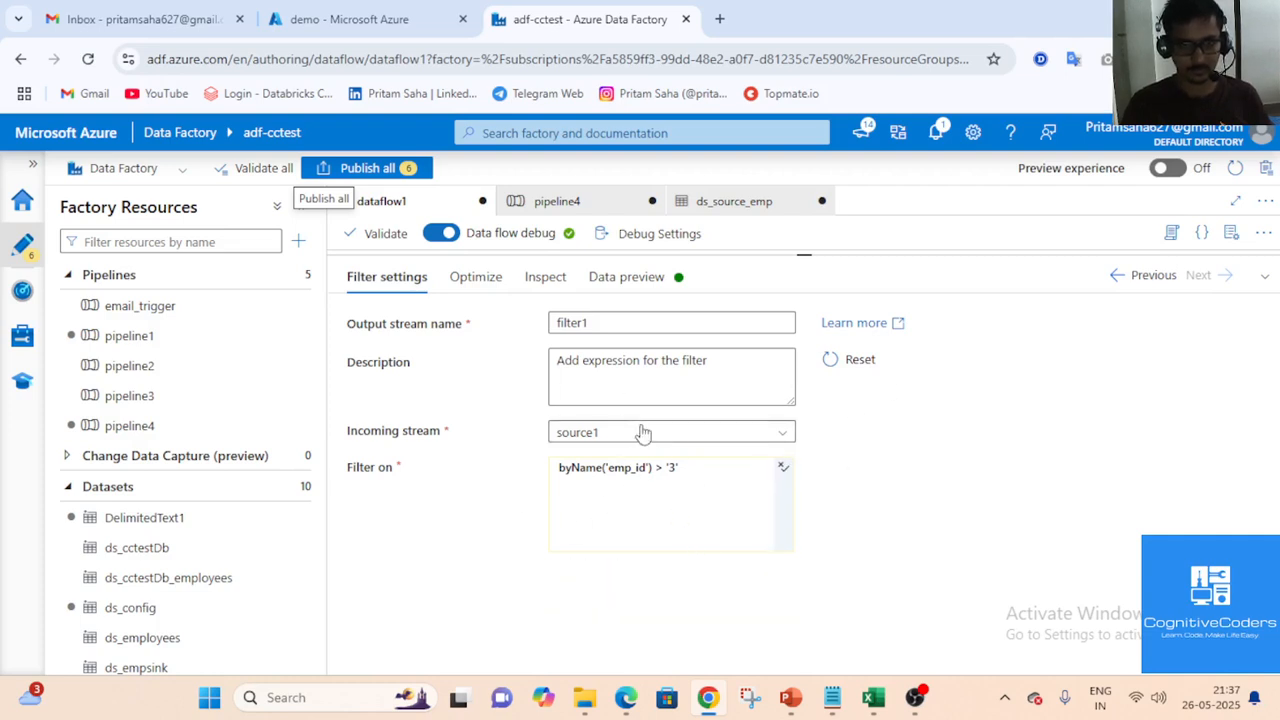
click(557, 201)
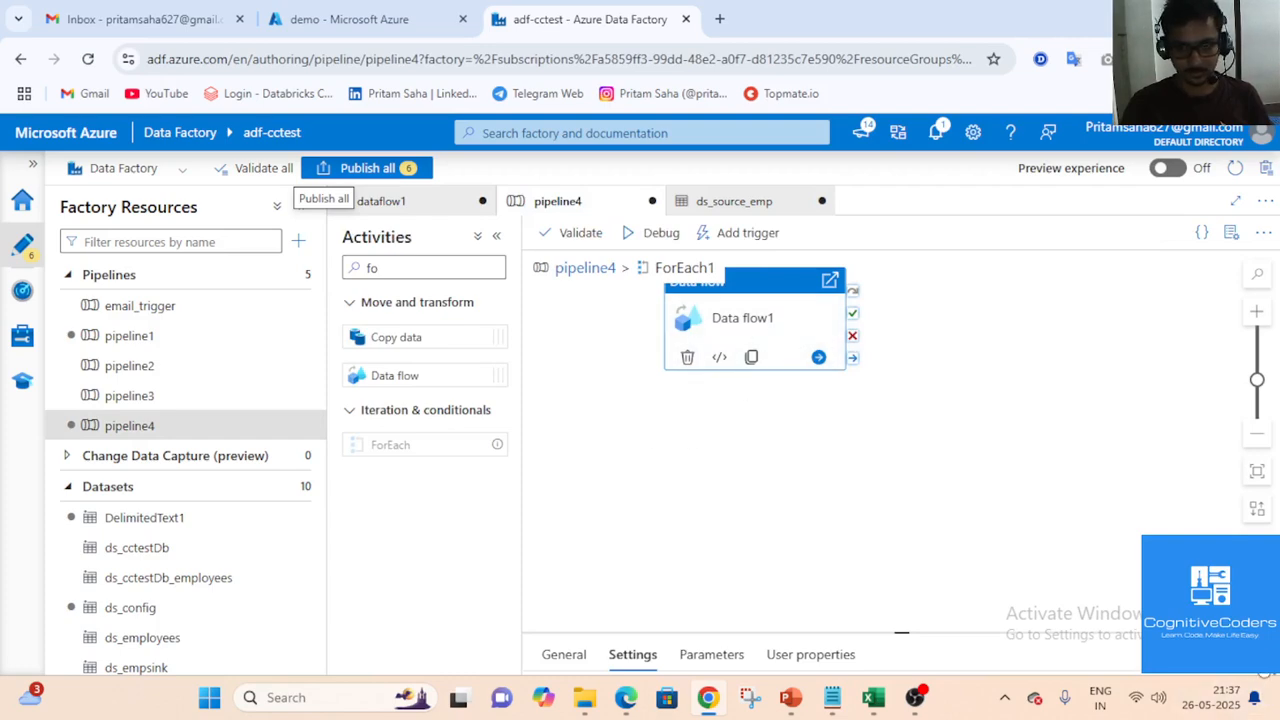
click(632, 654)
click(706, 277)
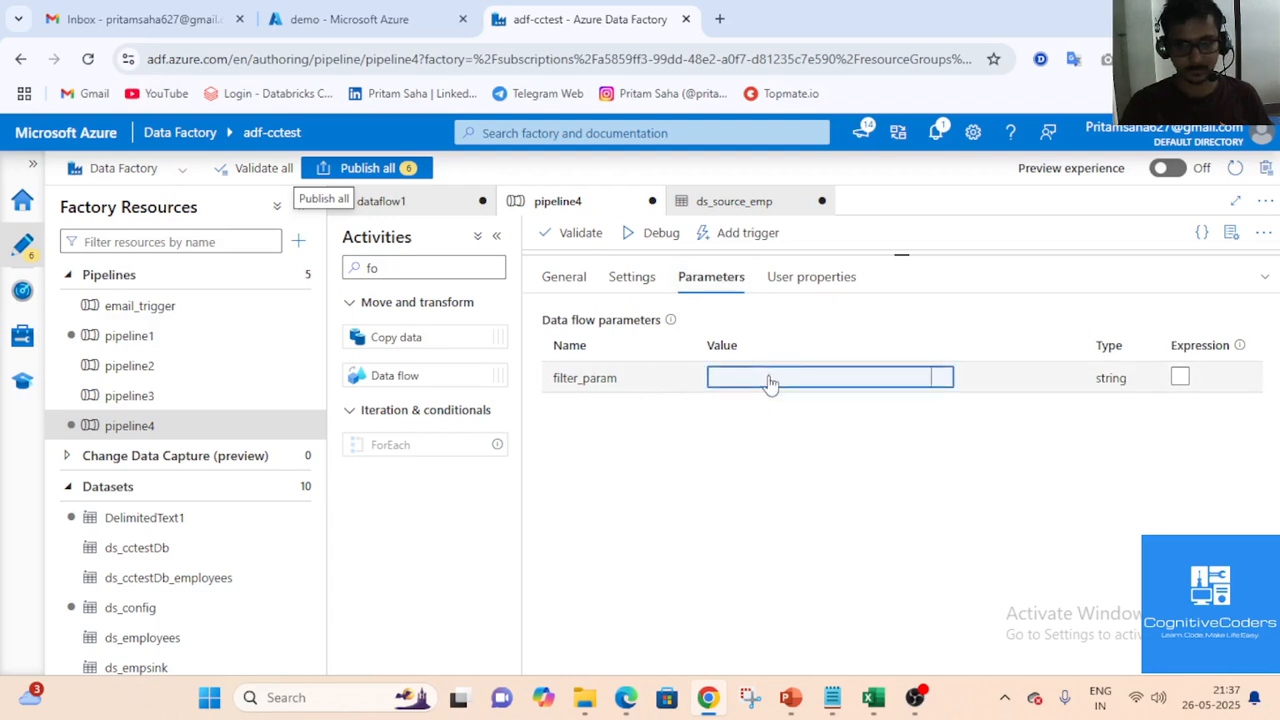
click(770, 382)
click(729, 429)
click(783, 378)
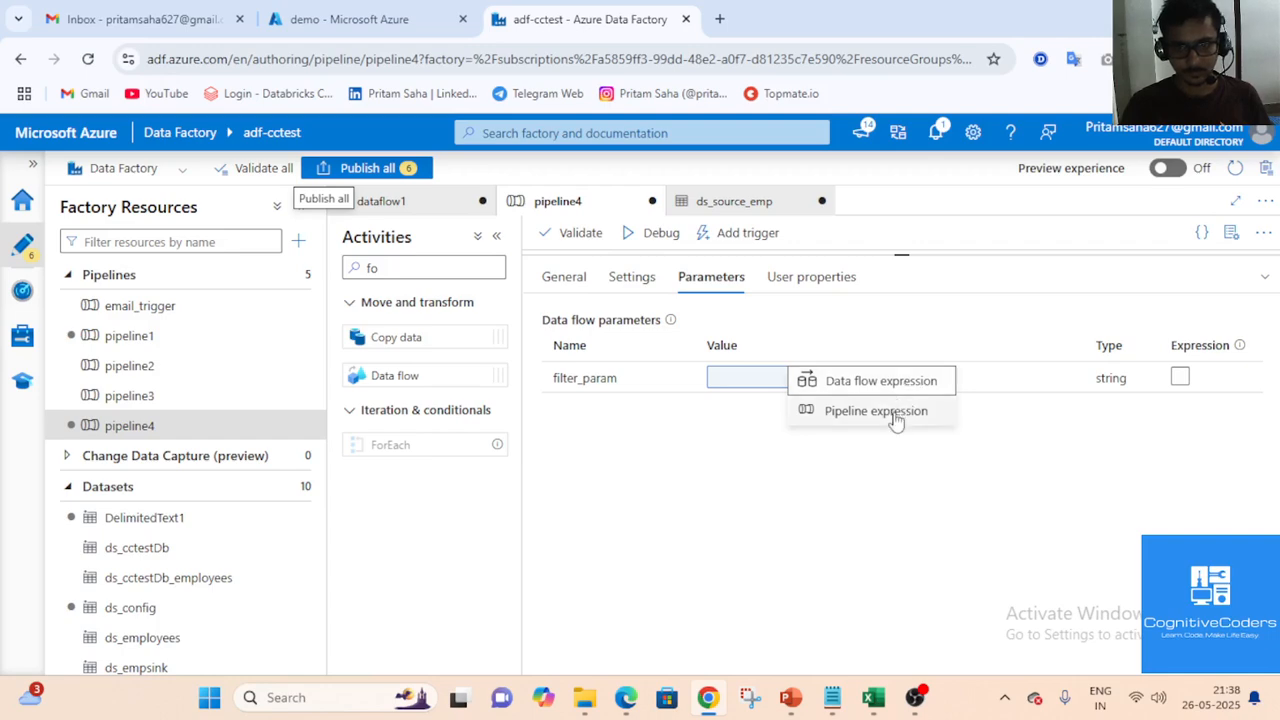
click(845, 414)
click(772, 541)
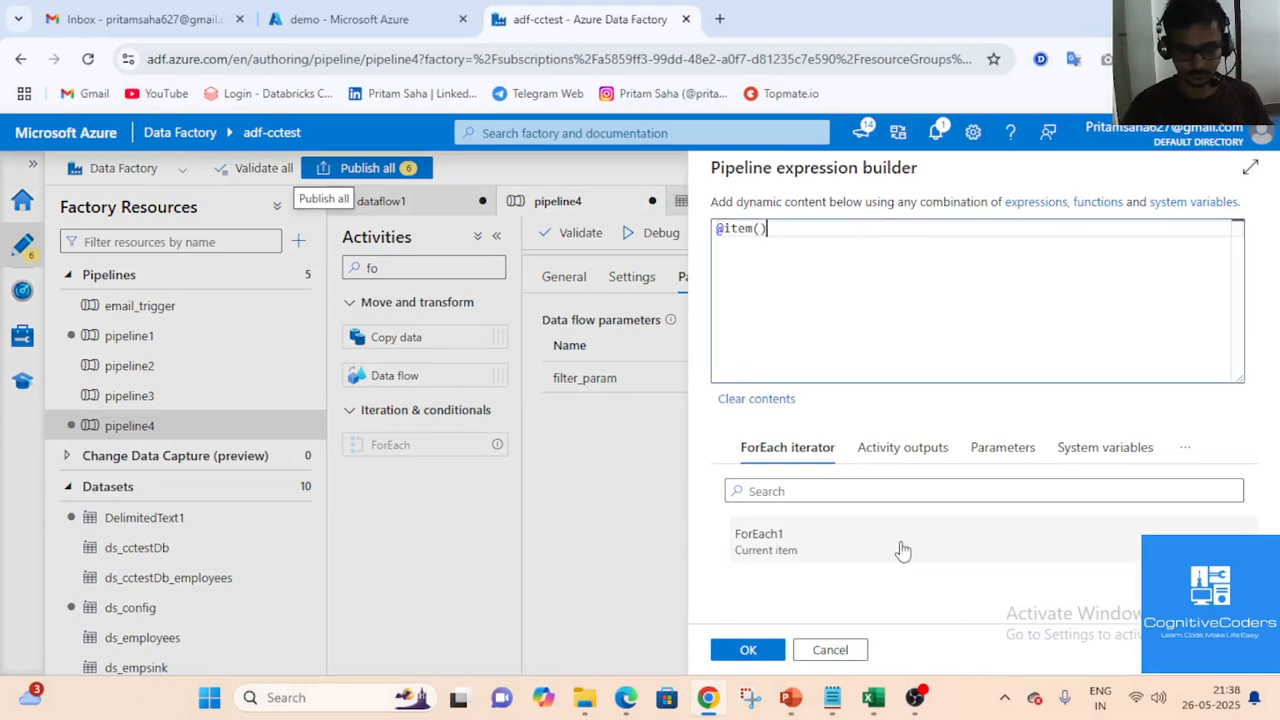
text(.)
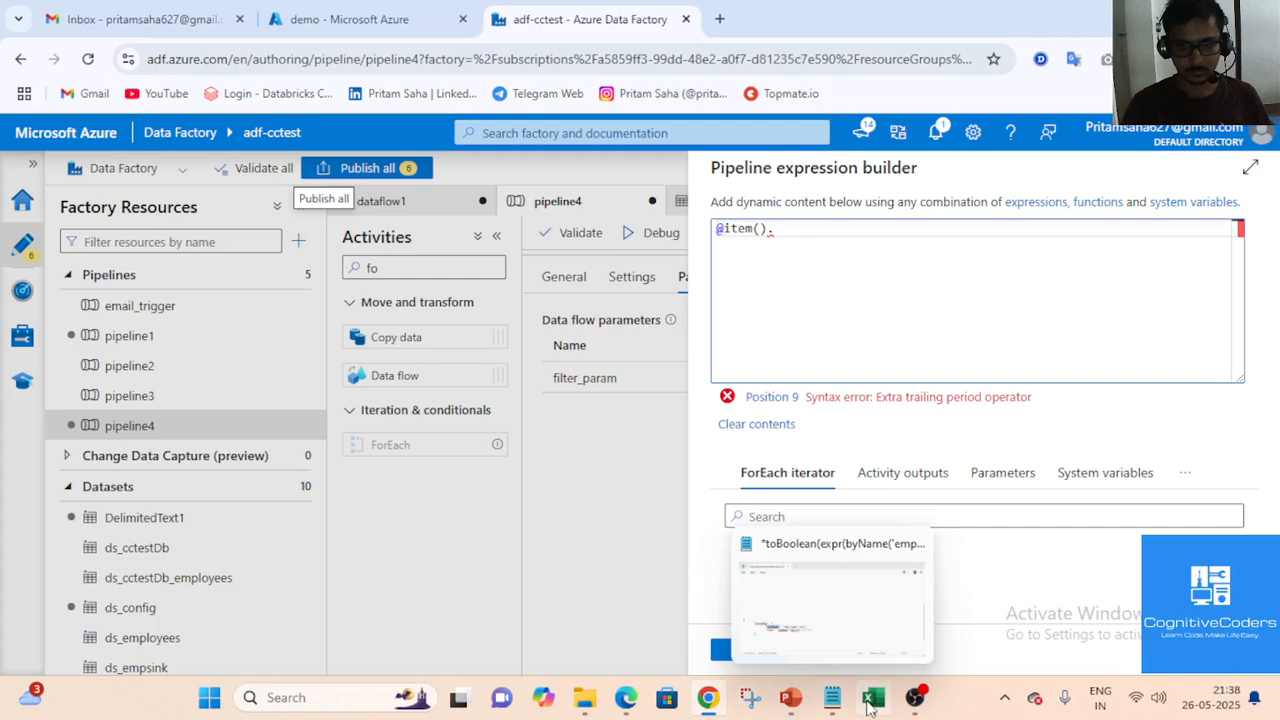
click(833, 700)
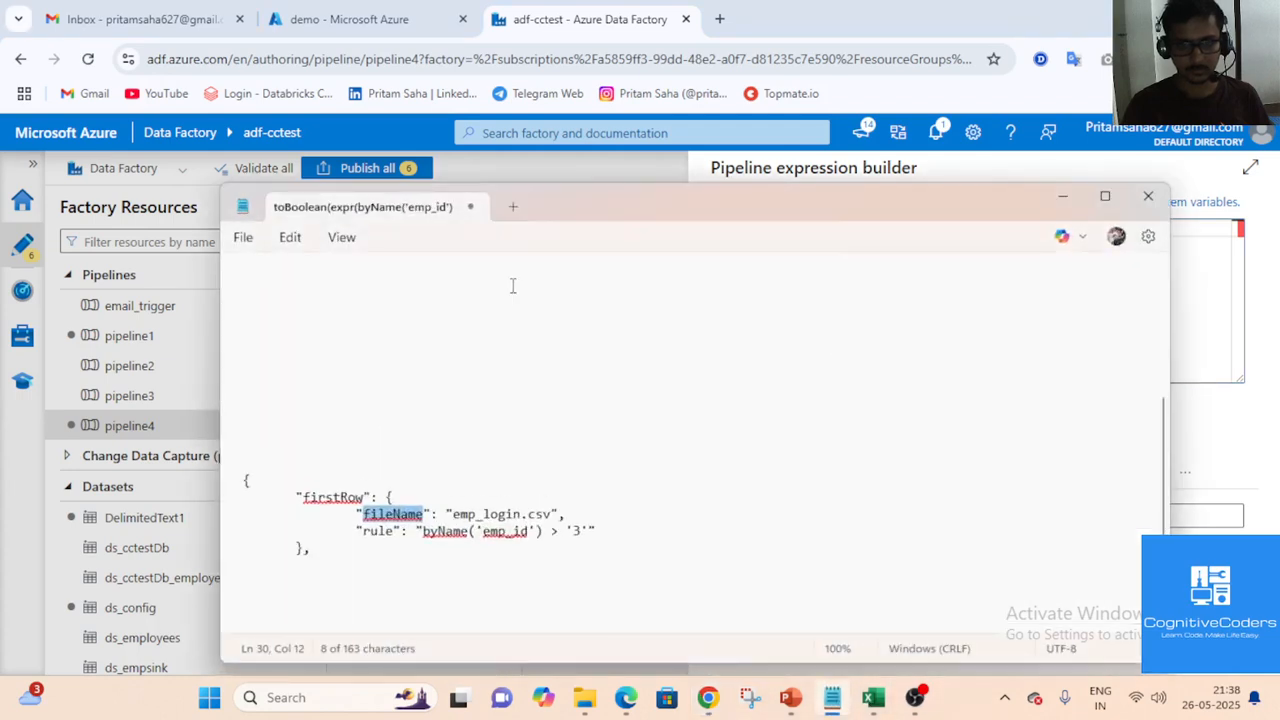
double_click(384, 533)
key(ctrl+c)
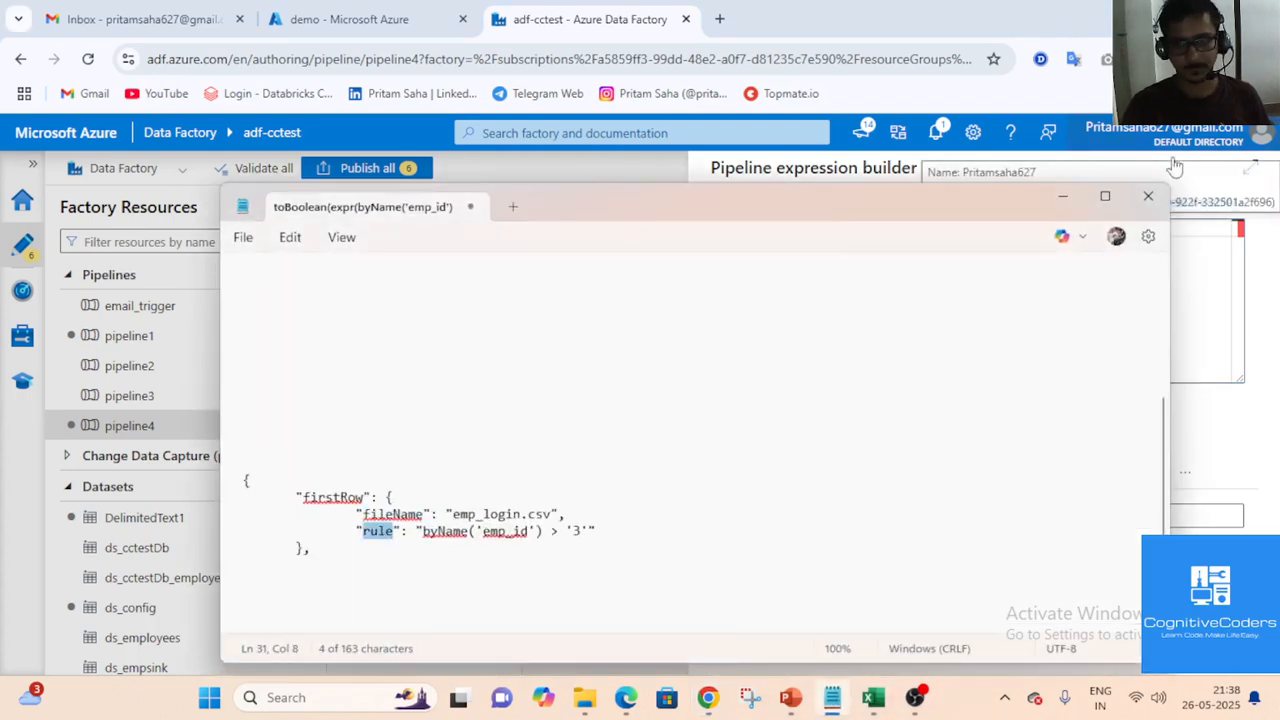
click(1062, 196)
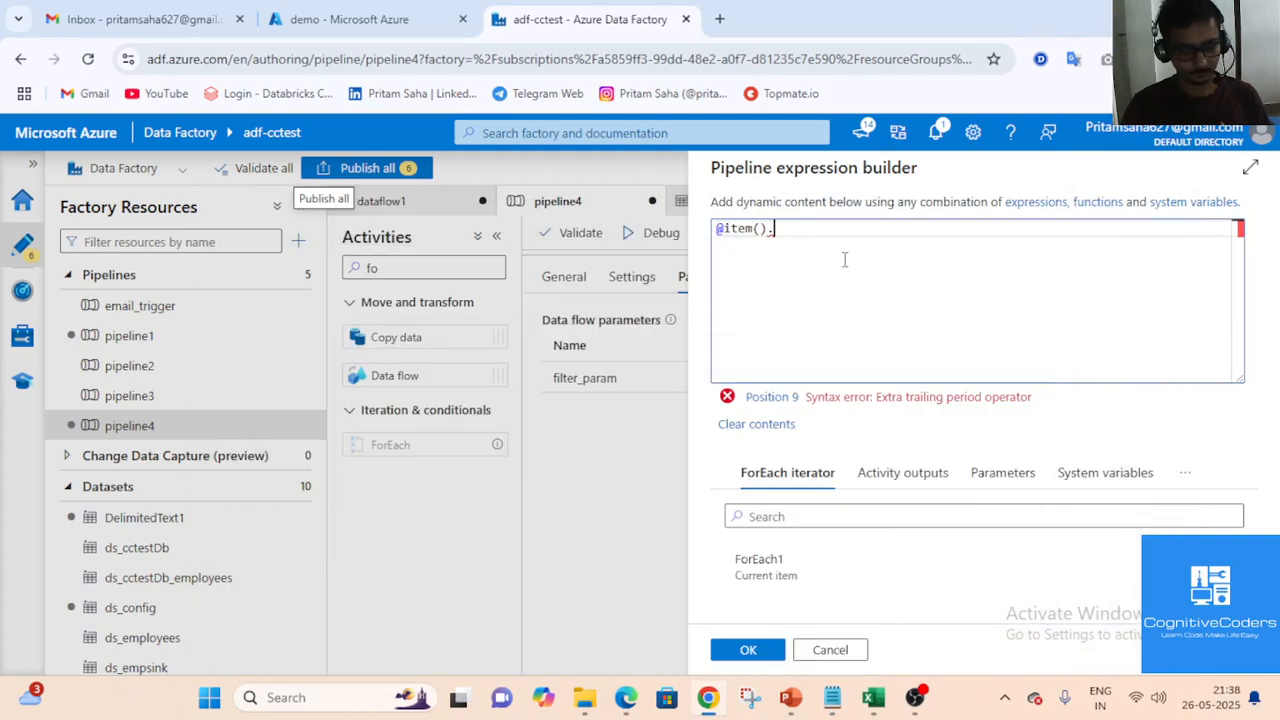
key(ctrl+v)
click(760, 651)
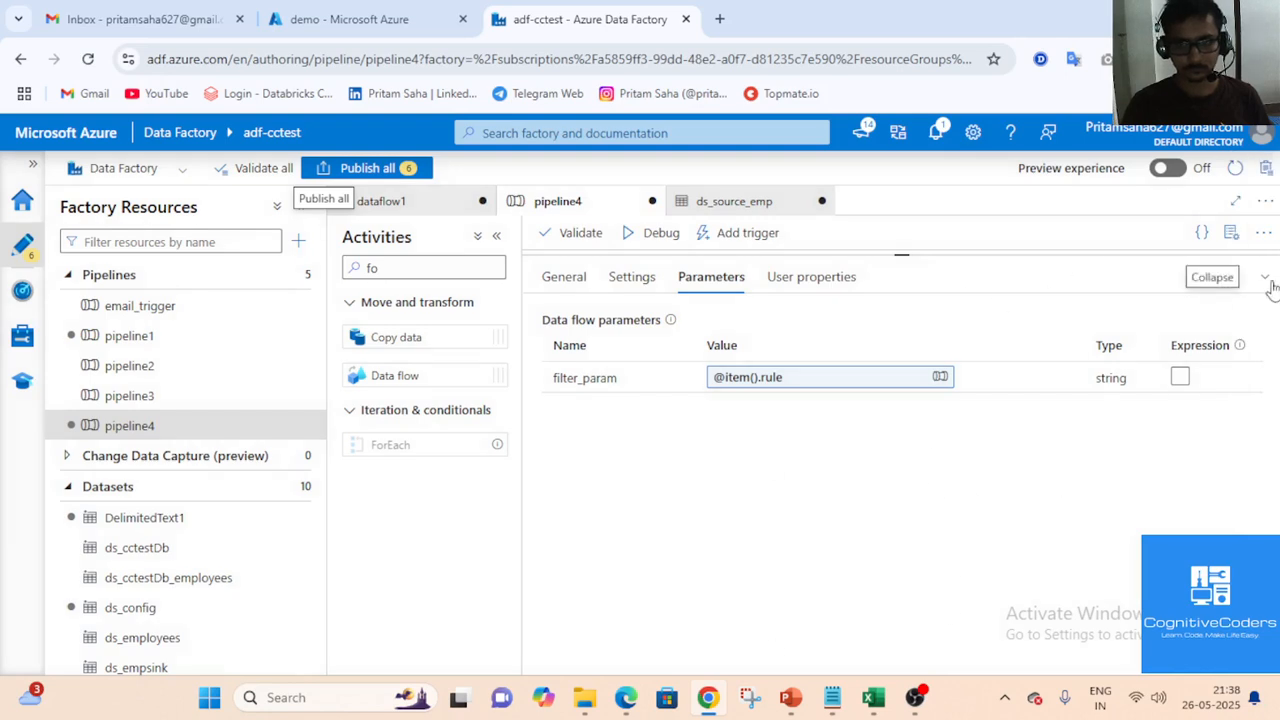
click(1266, 280)
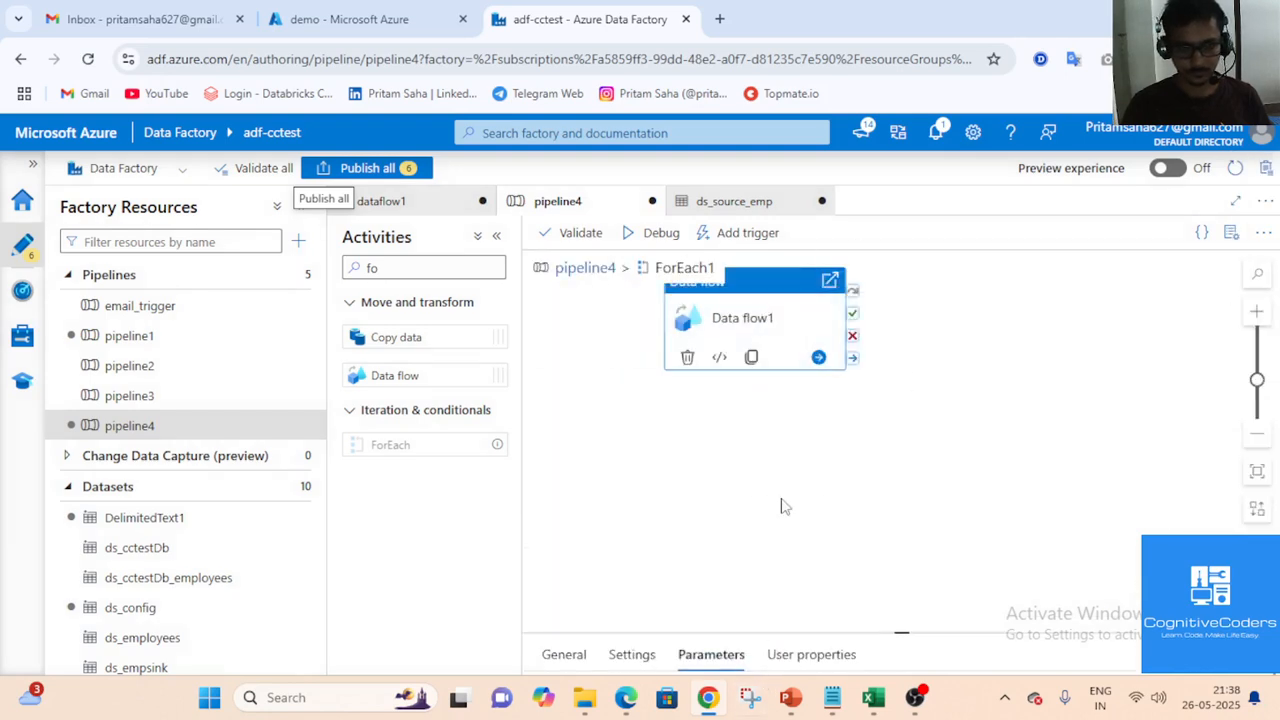
Replace the filter condition of filter1 in dataflow1 with the data flow parameter $filter_param
click(400, 203)
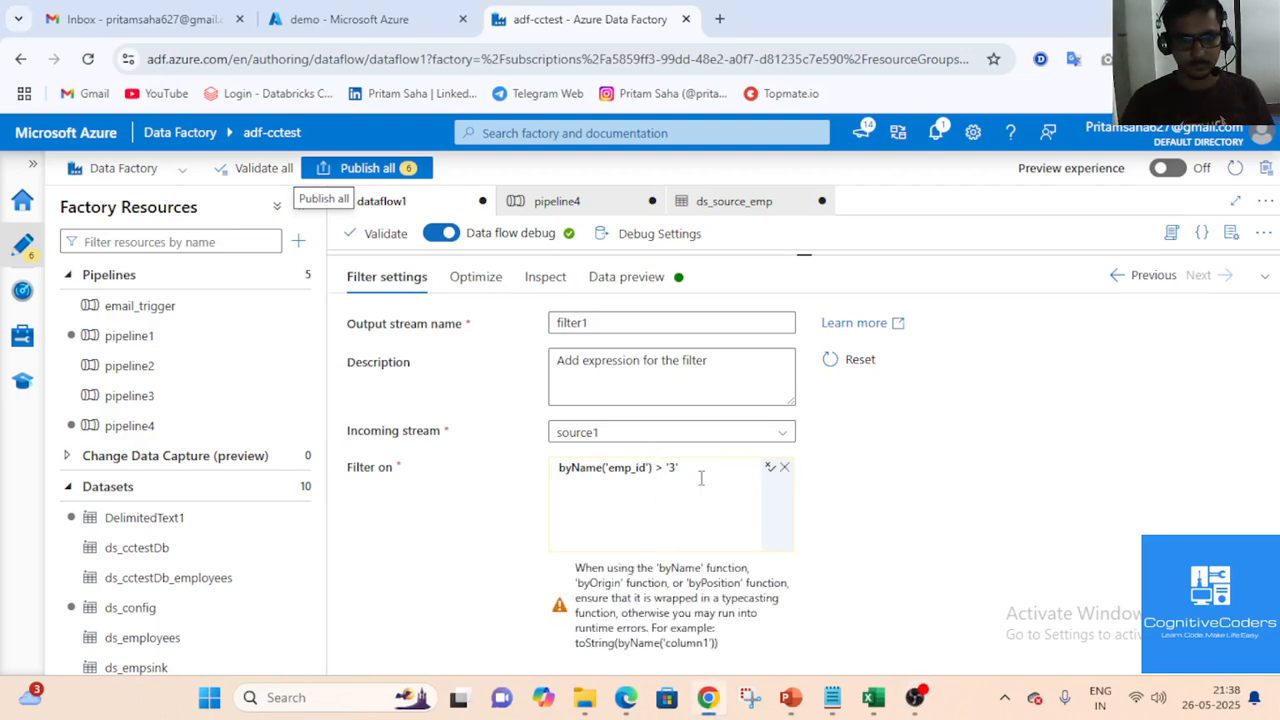
click(654, 563)
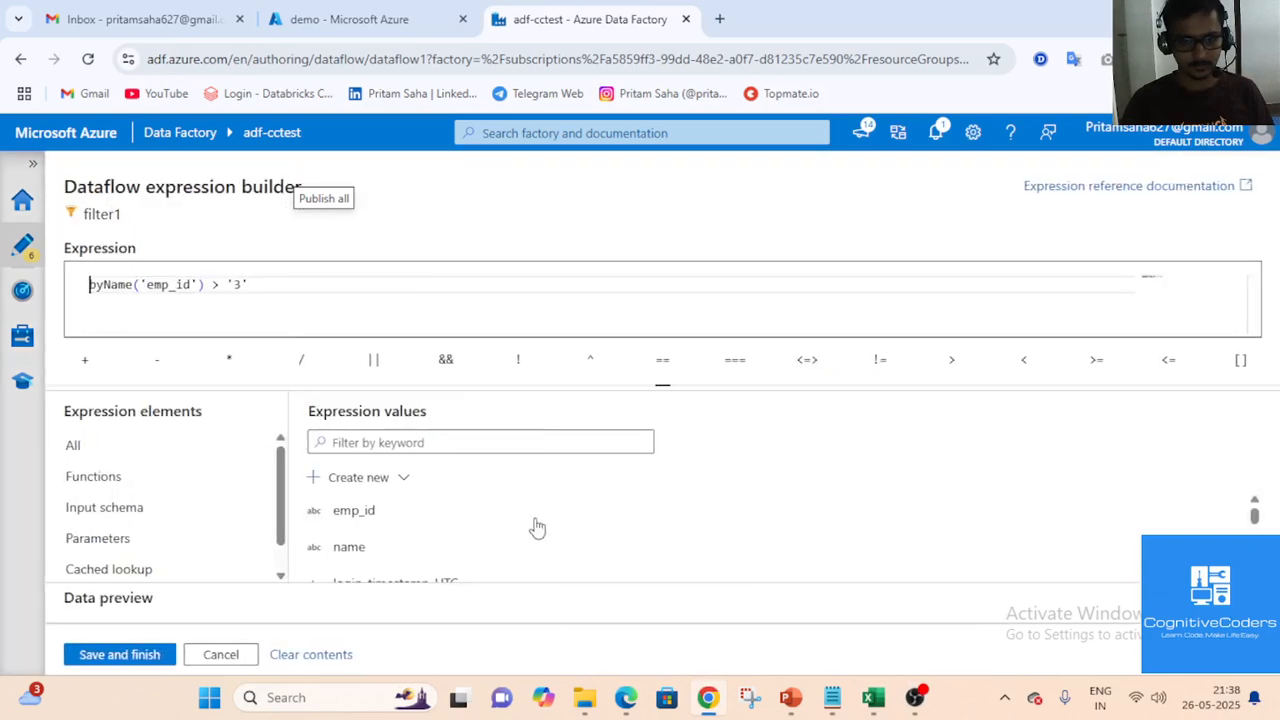
click(197, 541)
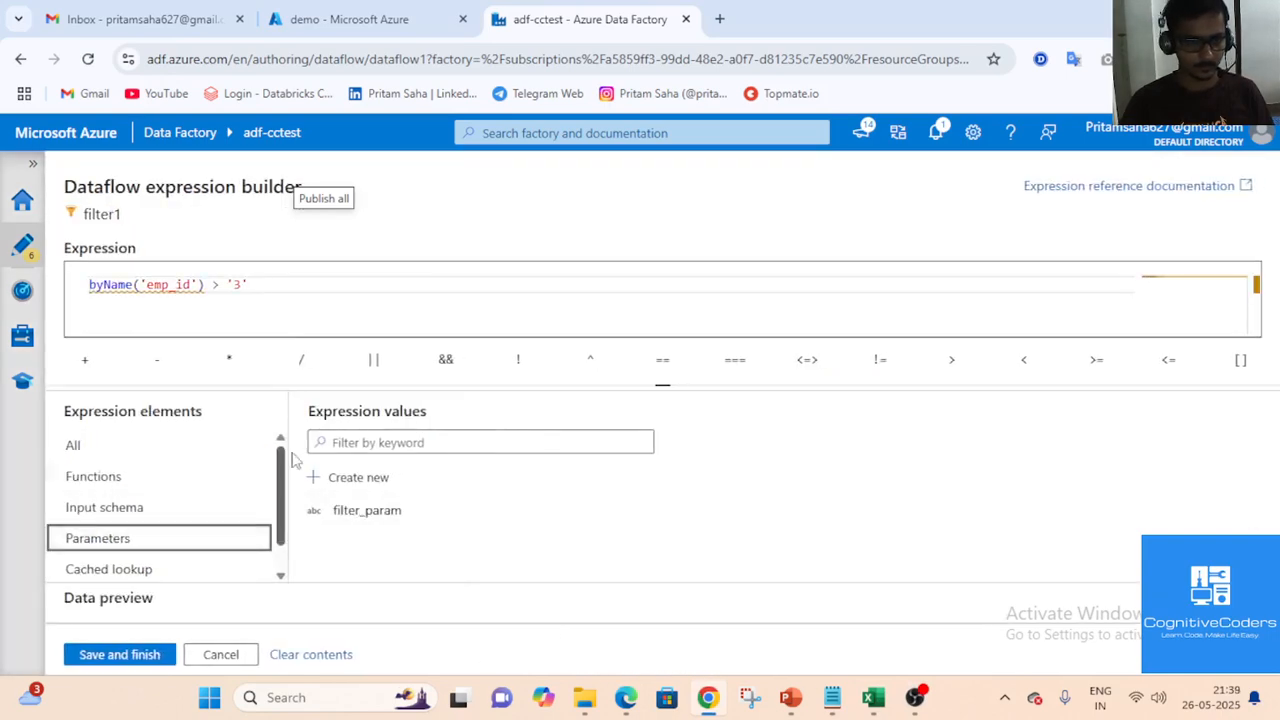
click(367, 511)
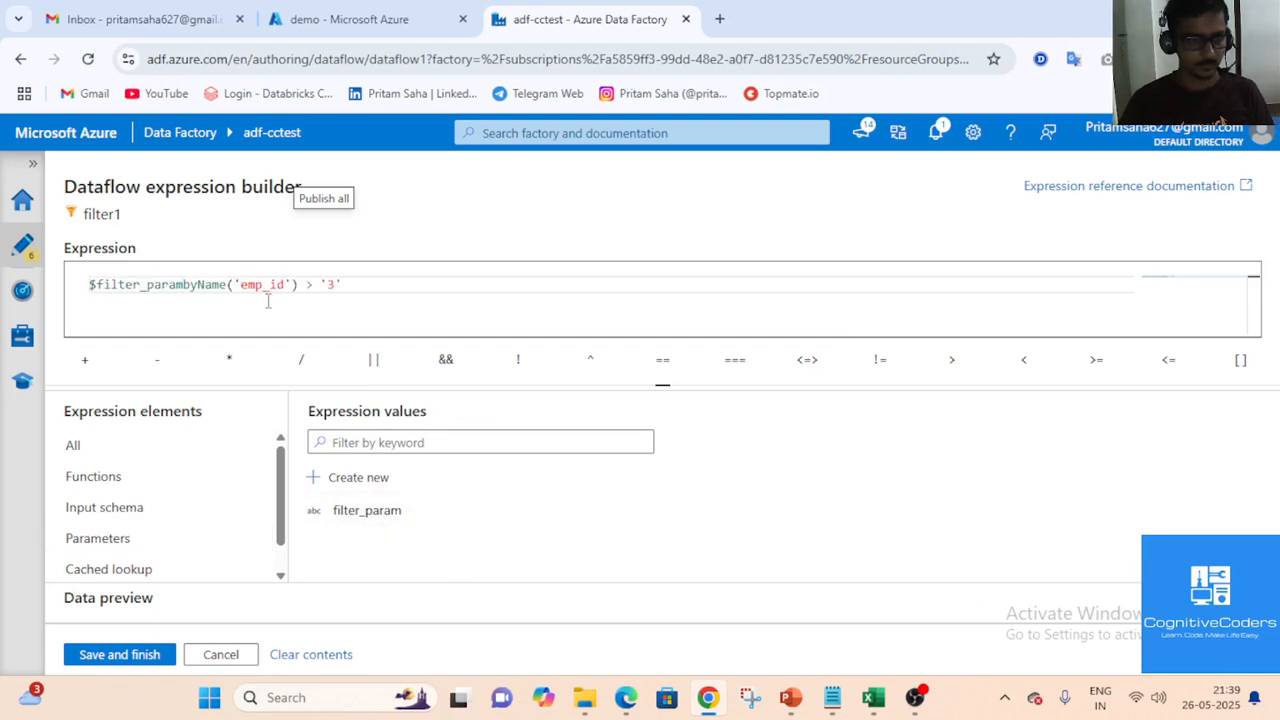
key(ctrl+a)
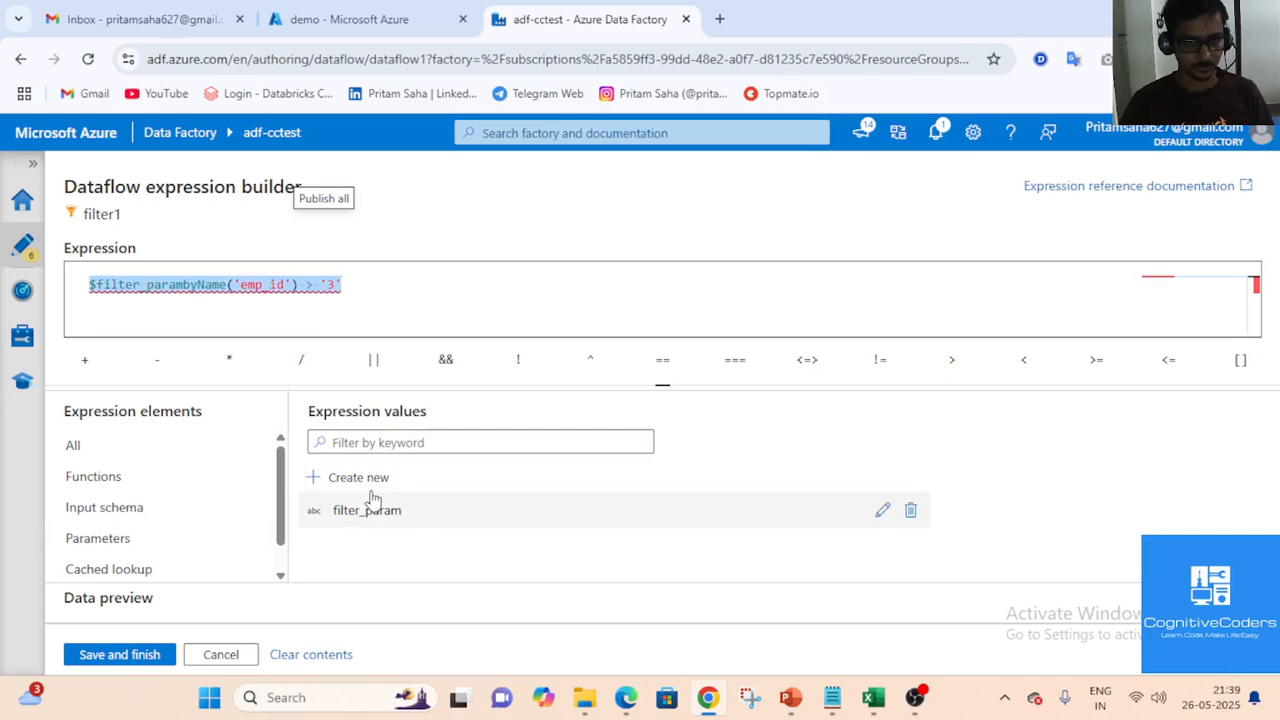
click(370, 300)
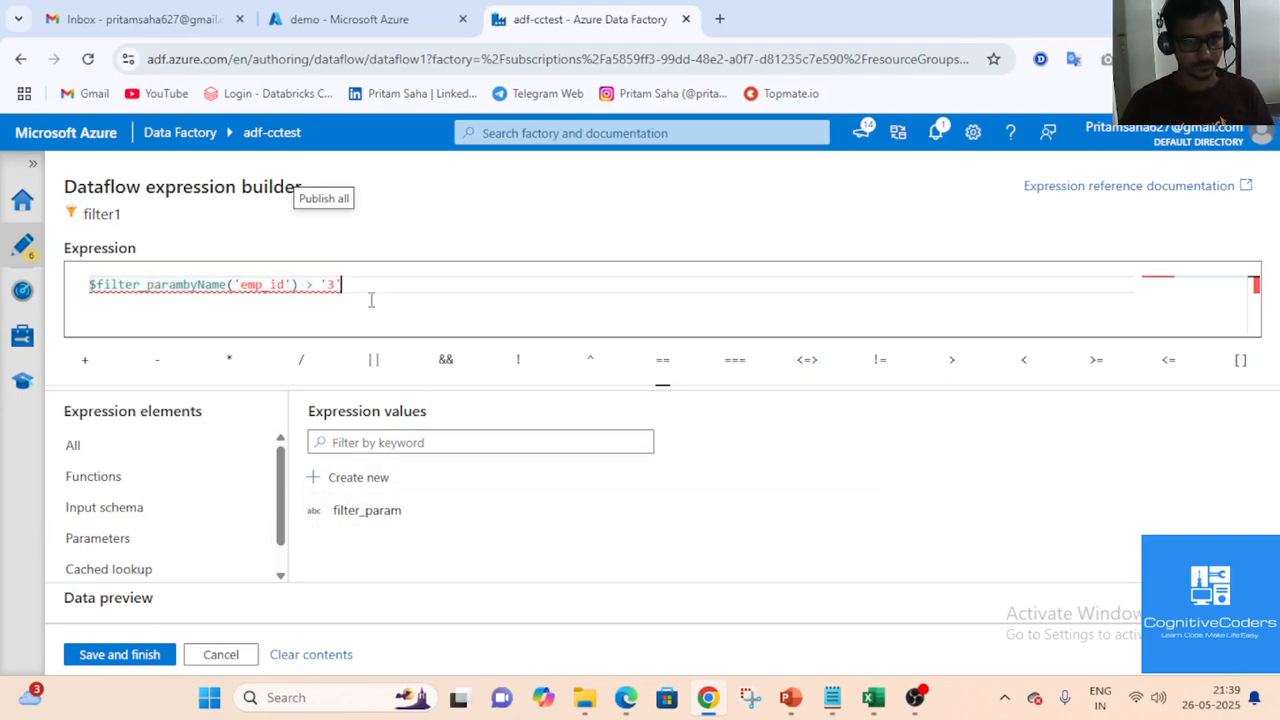
key(ctrl+a)
key(BackSpace)
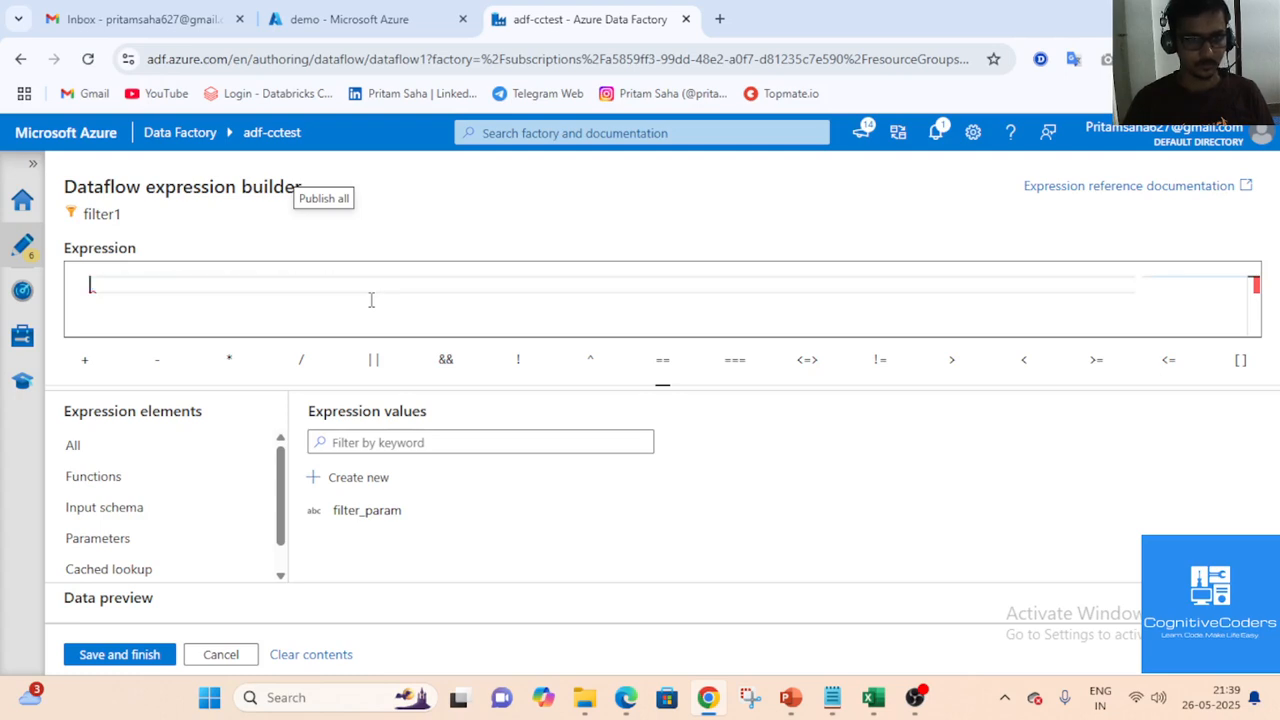
click(370, 513)
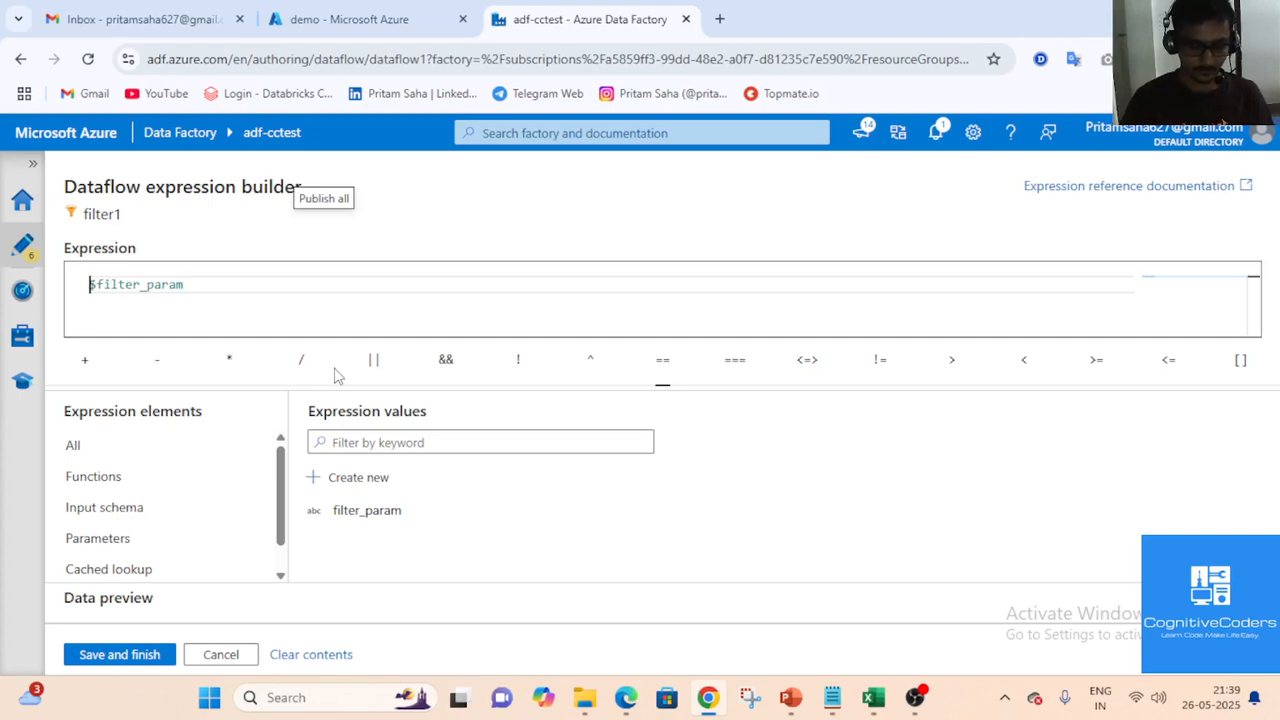
Wrap the parameter in the expr function as expr($filter_param), checking the rule cell of the config sheet in Excel along the way
text(()
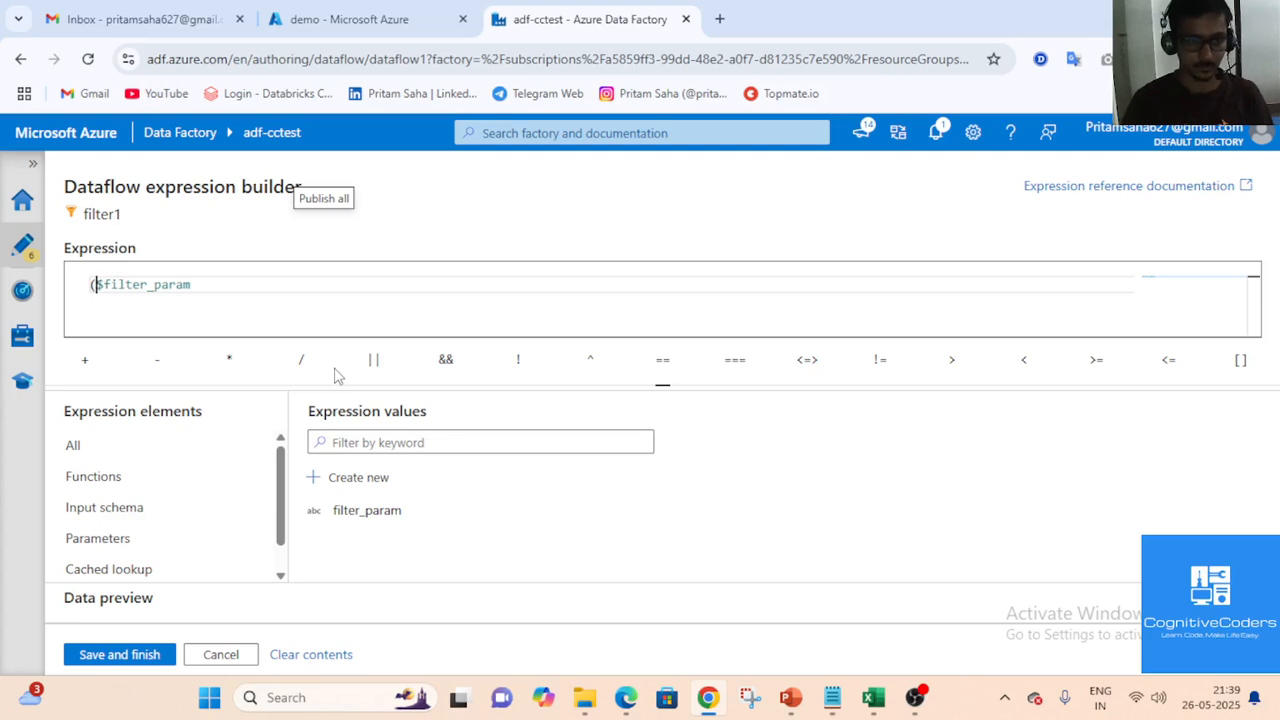
click(285, 284)
text())
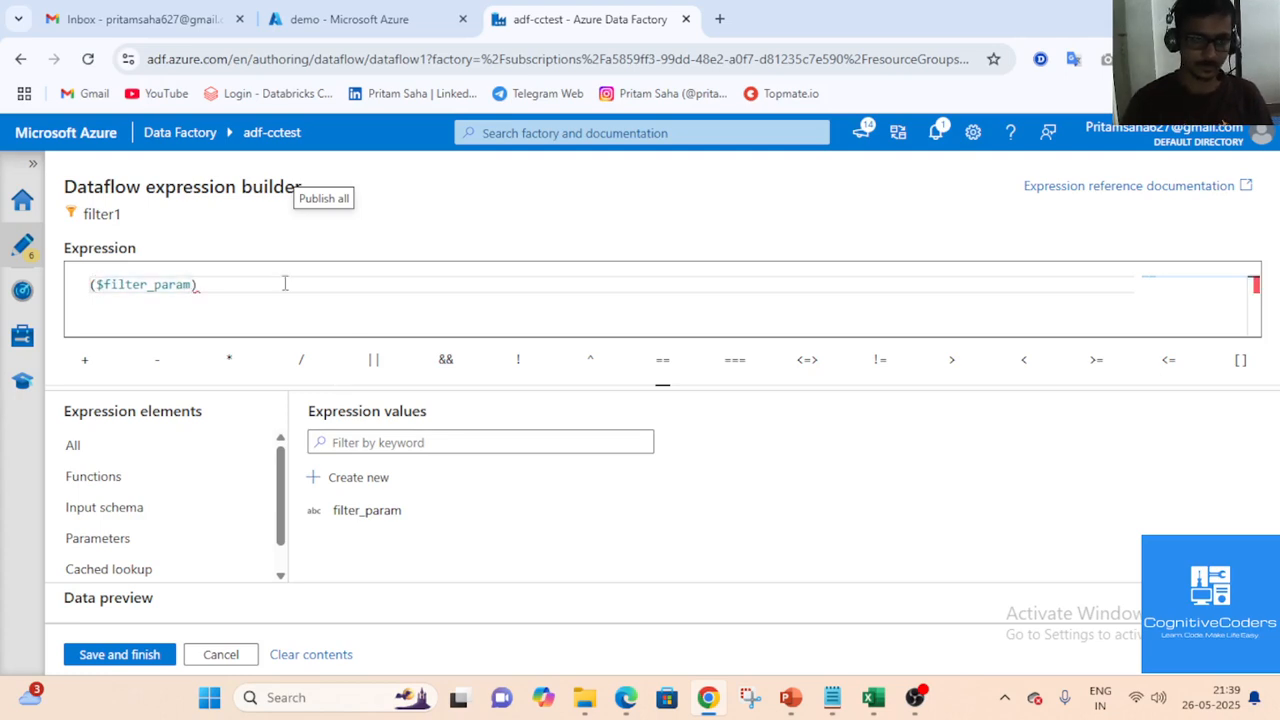
click(873, 697)
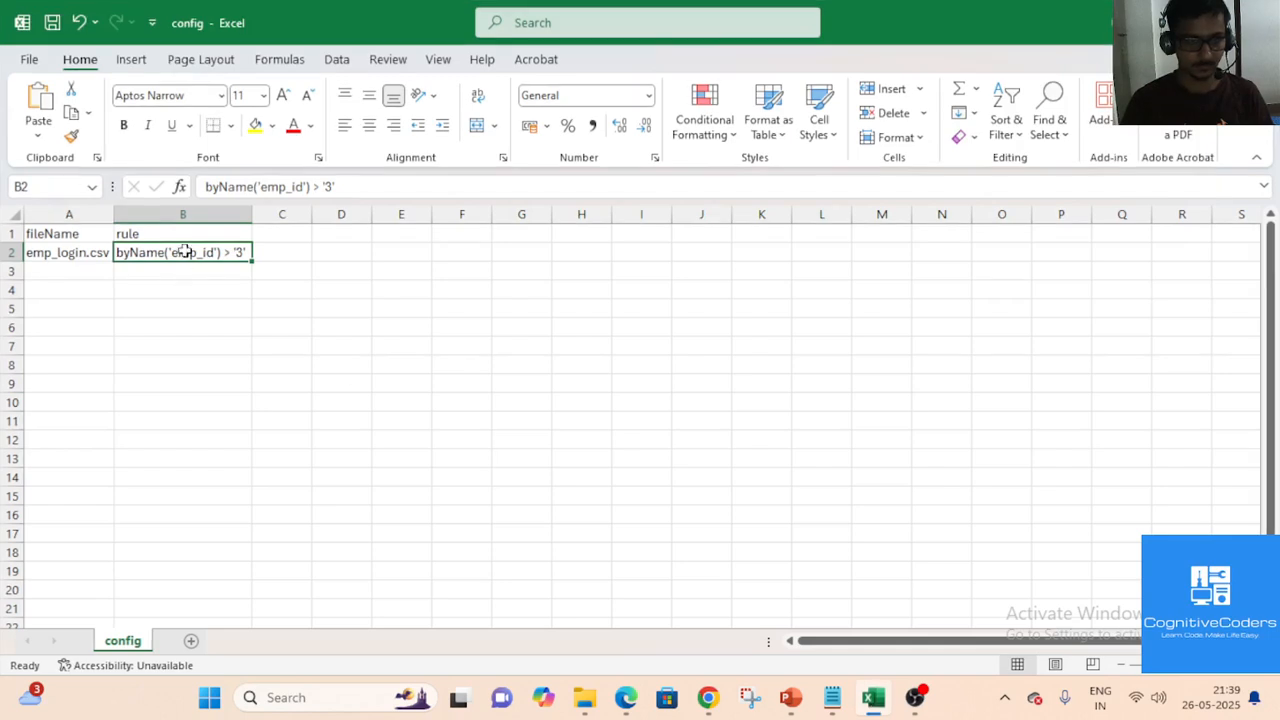
click(873, 697)
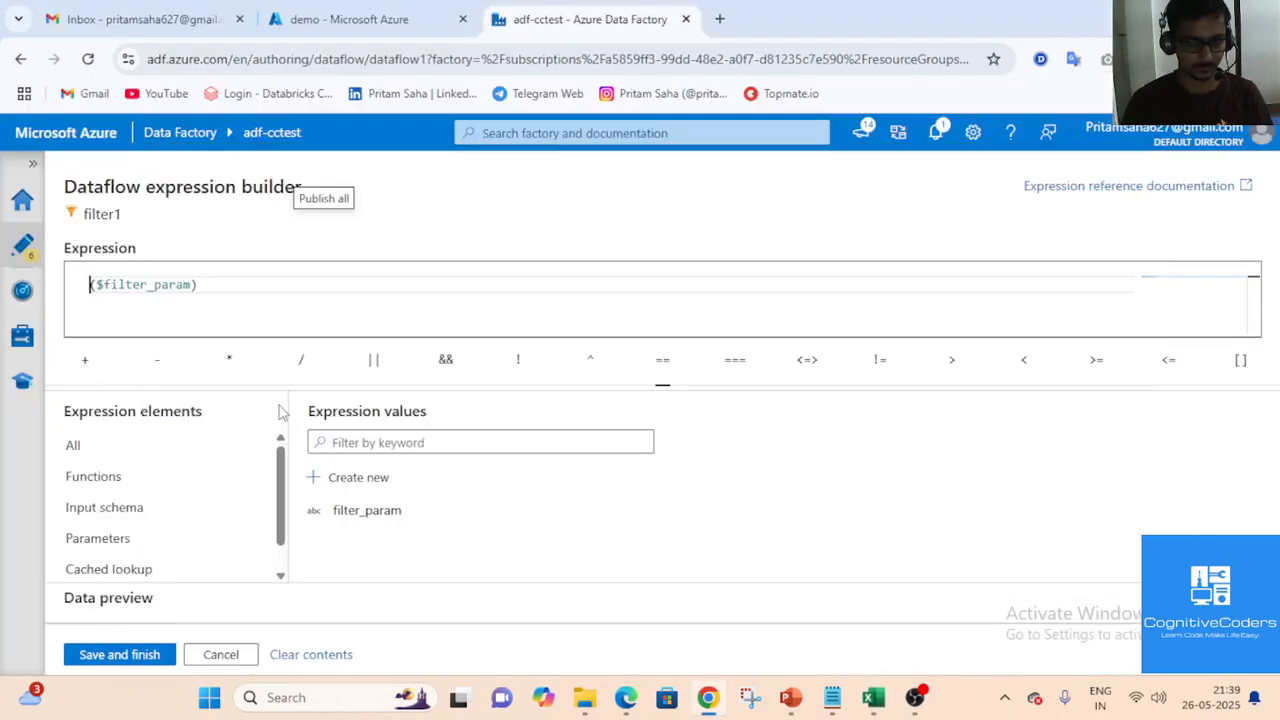
text(exp)
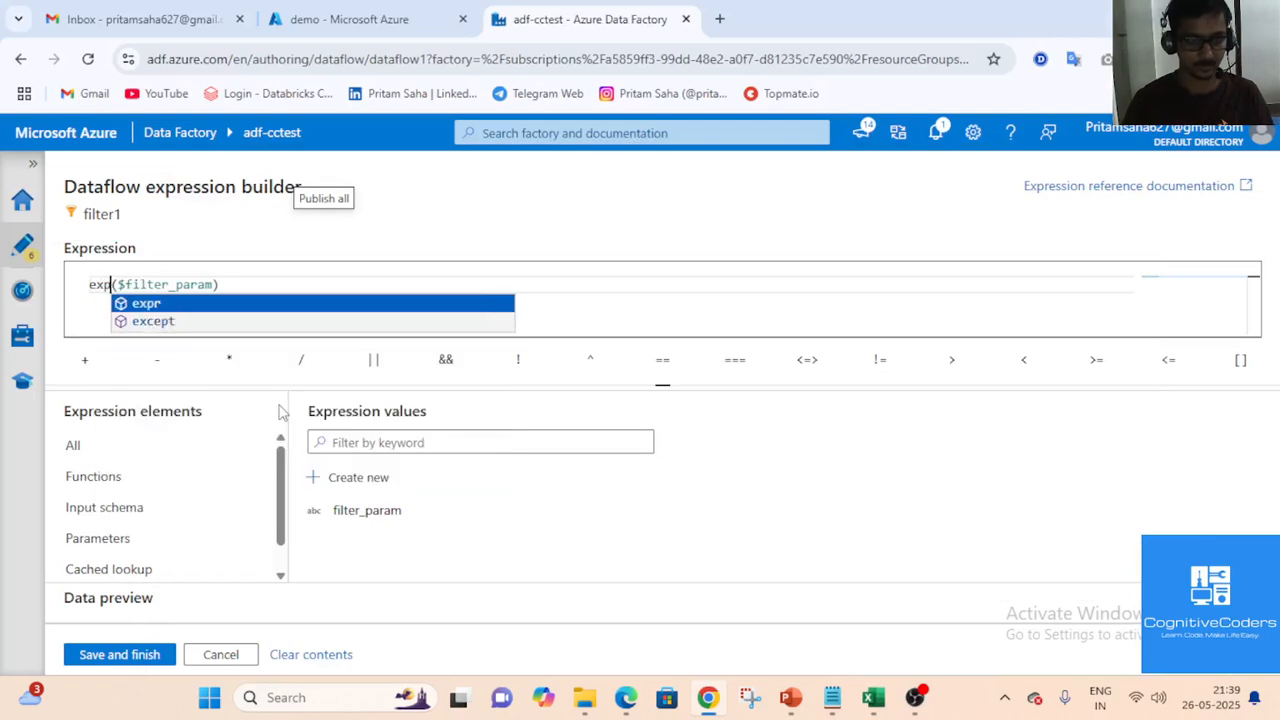
click(258, 304)
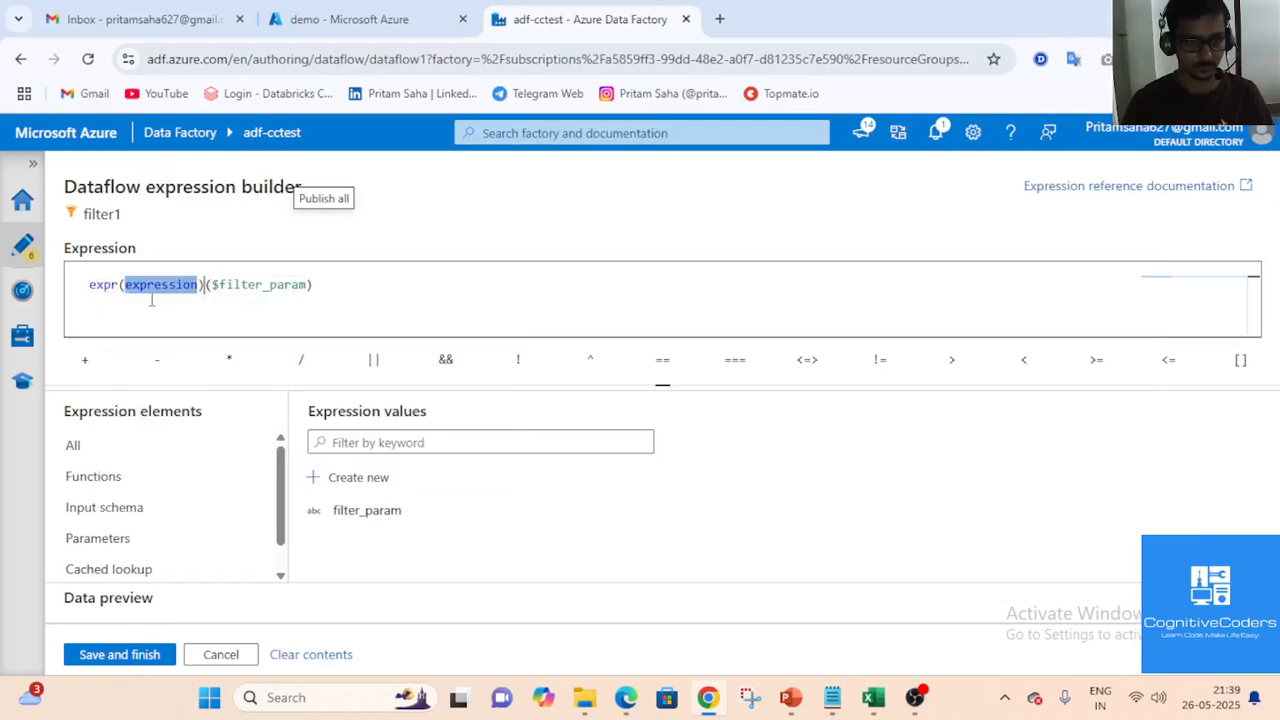
key(BackSpace)
key(BackSpace)
key(BackSpace)
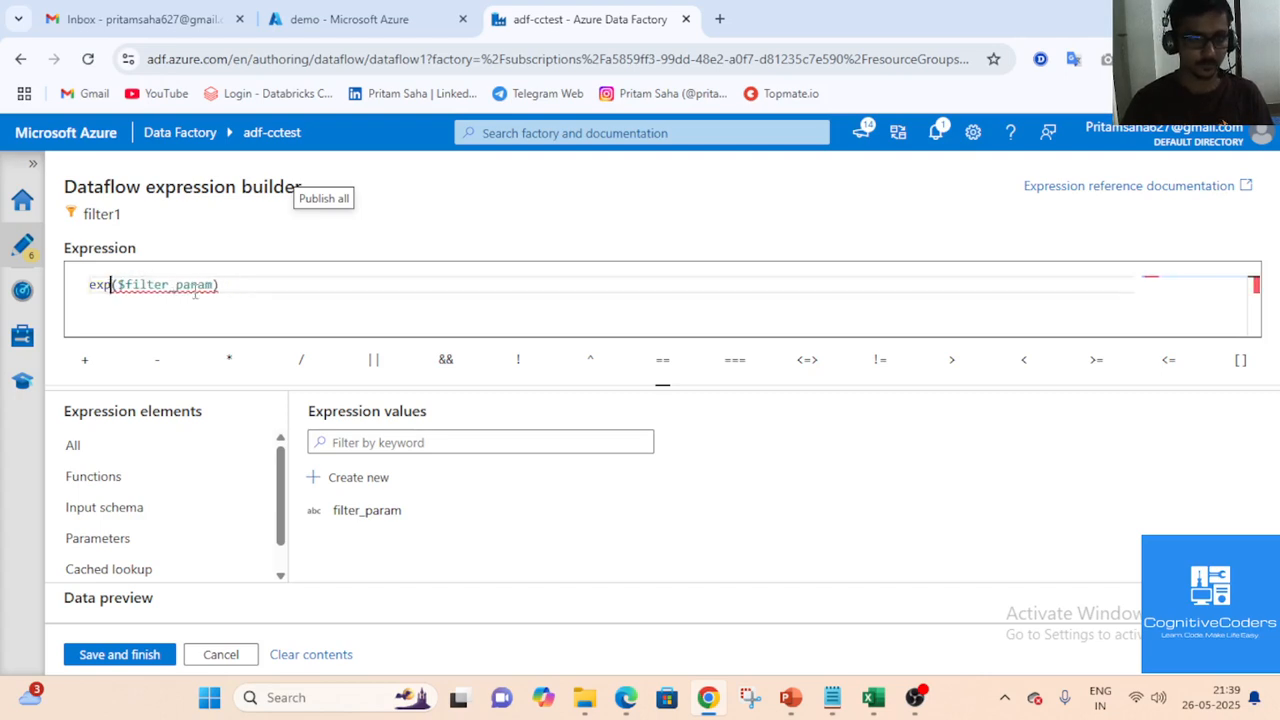
text(r)
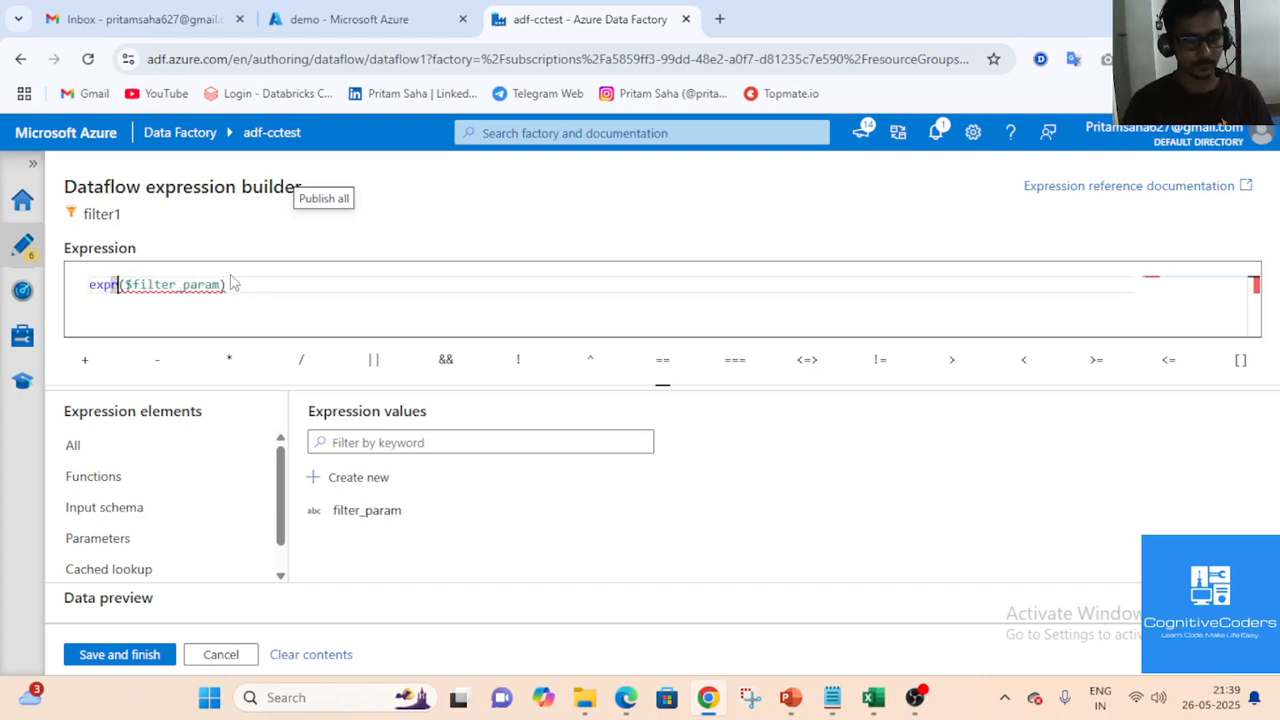
Wrap filter1's condition in a Boolean conversion, toBoolean(expr($filter_param)), and save the expression
drag(239, 285, 75, 270)
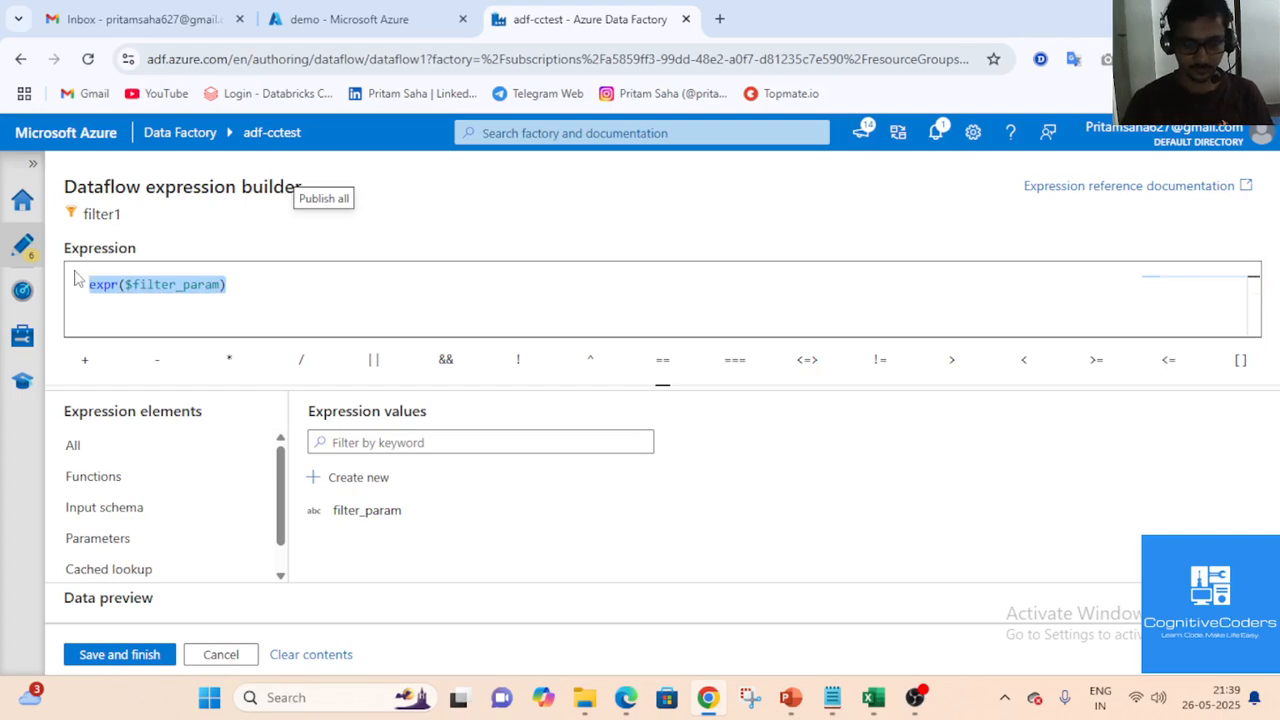
text(()
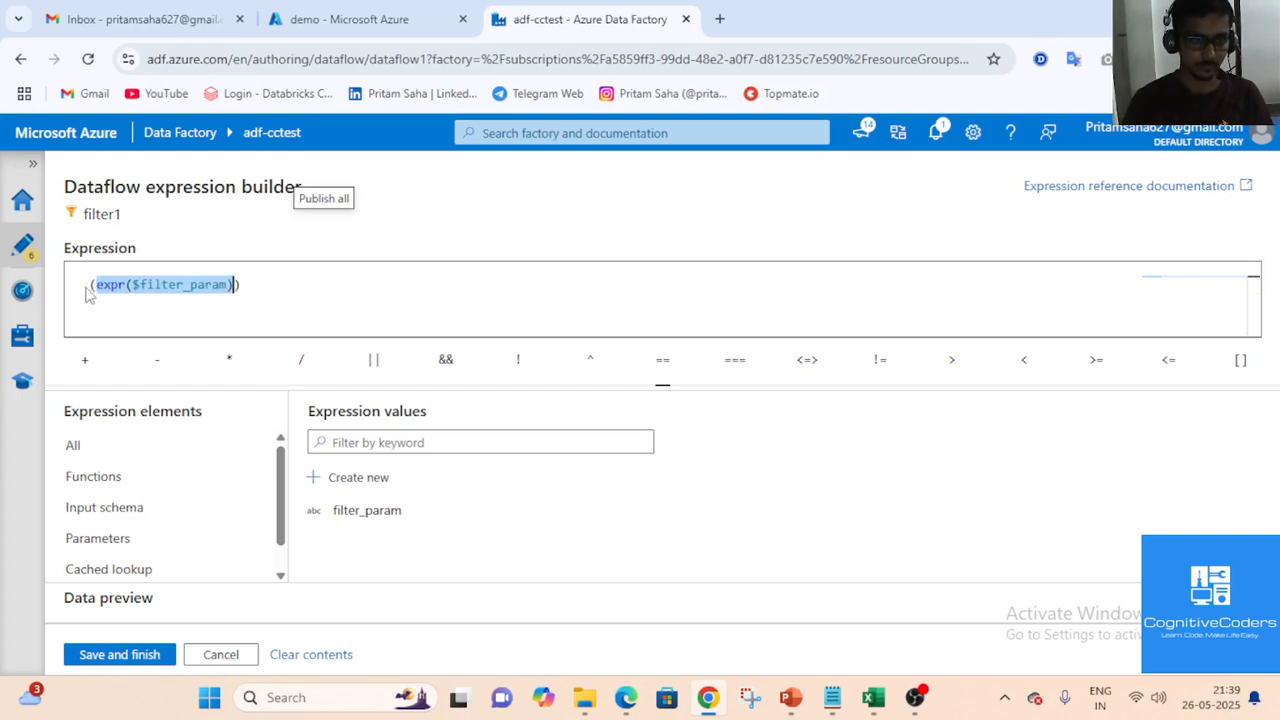
click(90, 284)
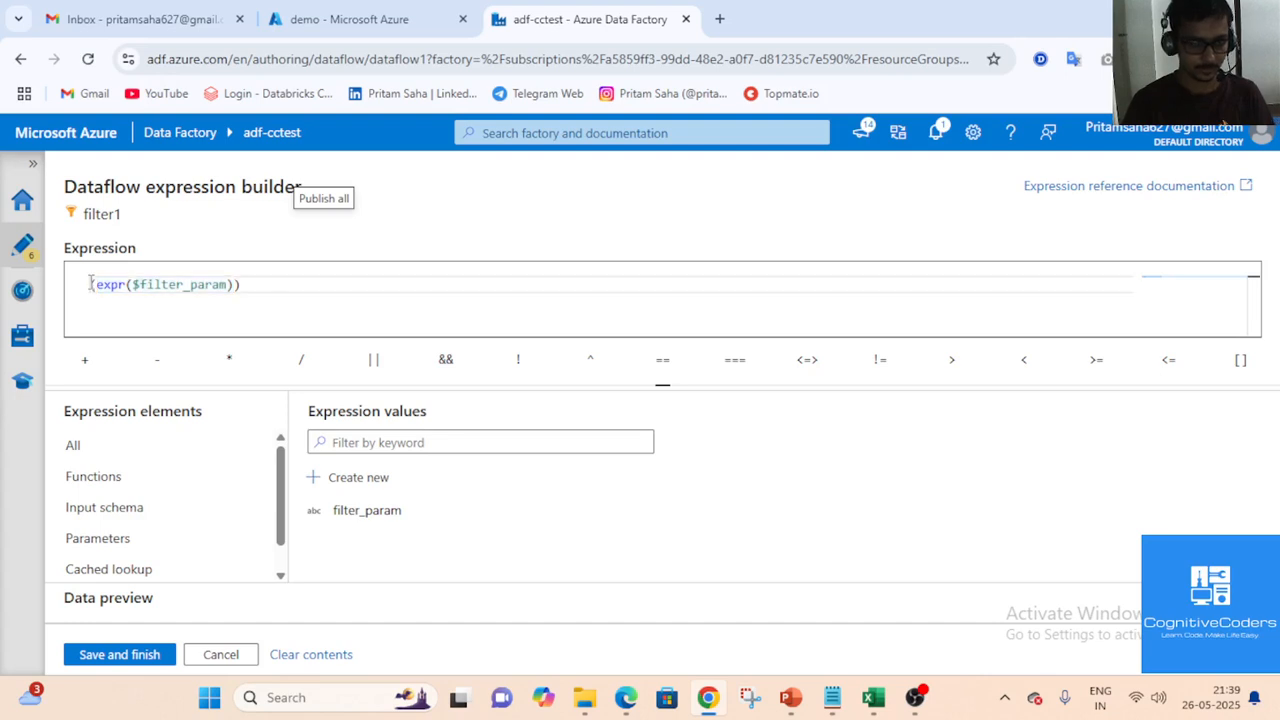
text(to)
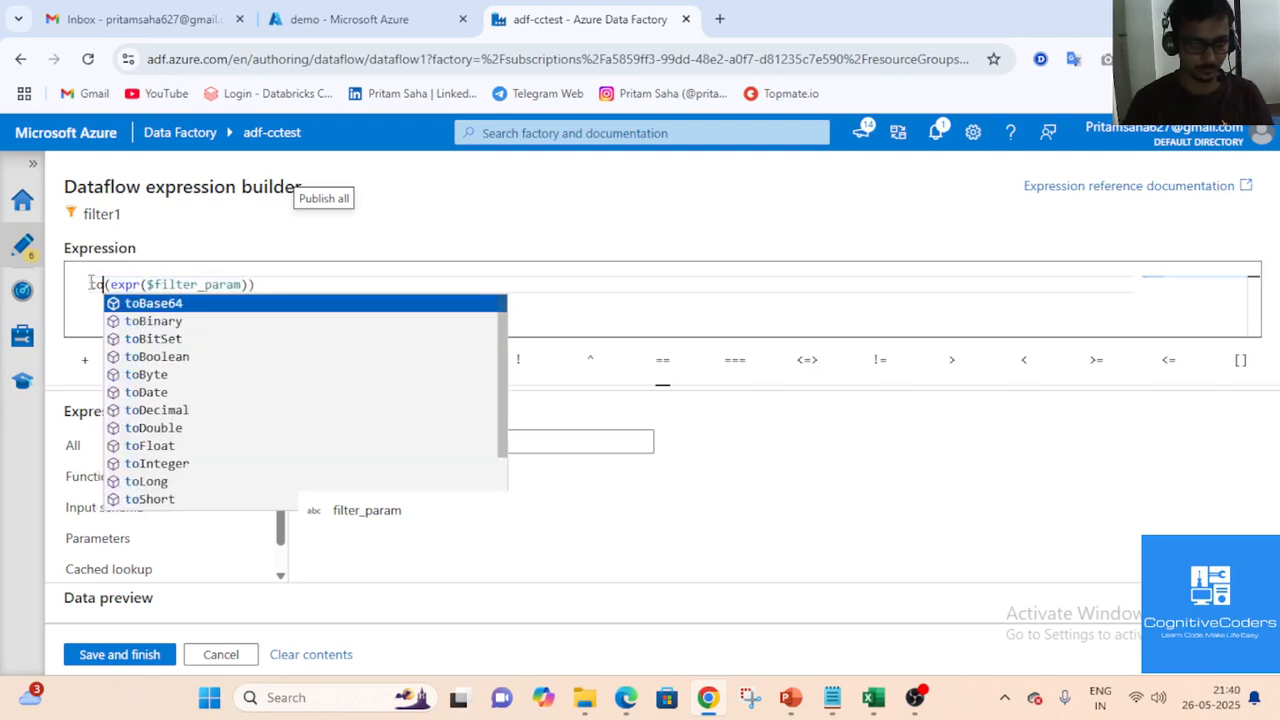
key(Down)
key(Down)
key(Down)
key(Return)
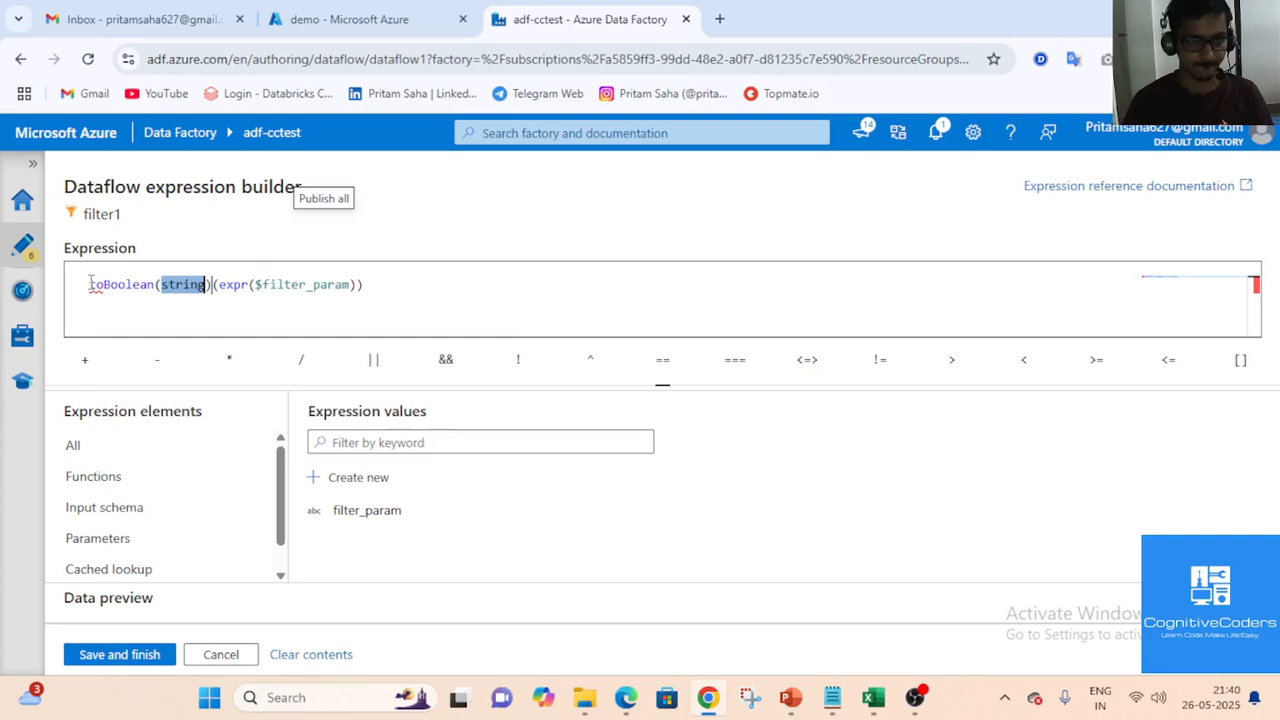
key(BackSpace)
key(BackSpace)
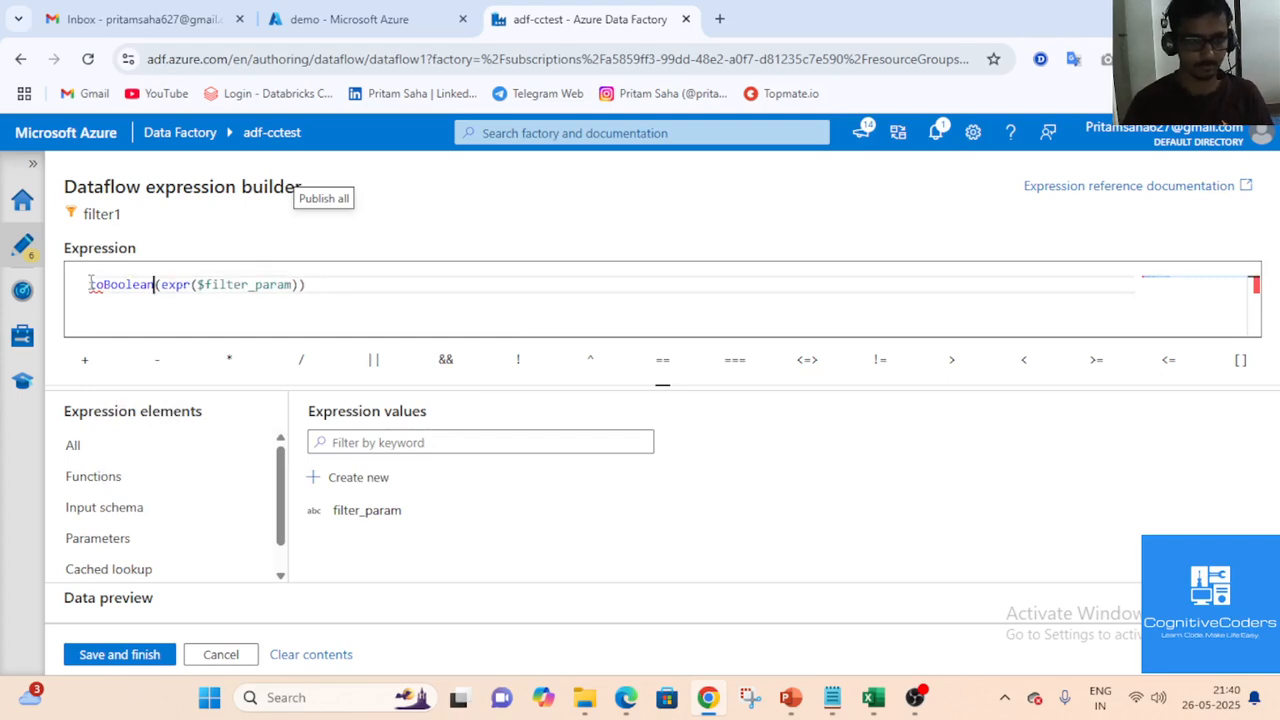
click(476, 296)
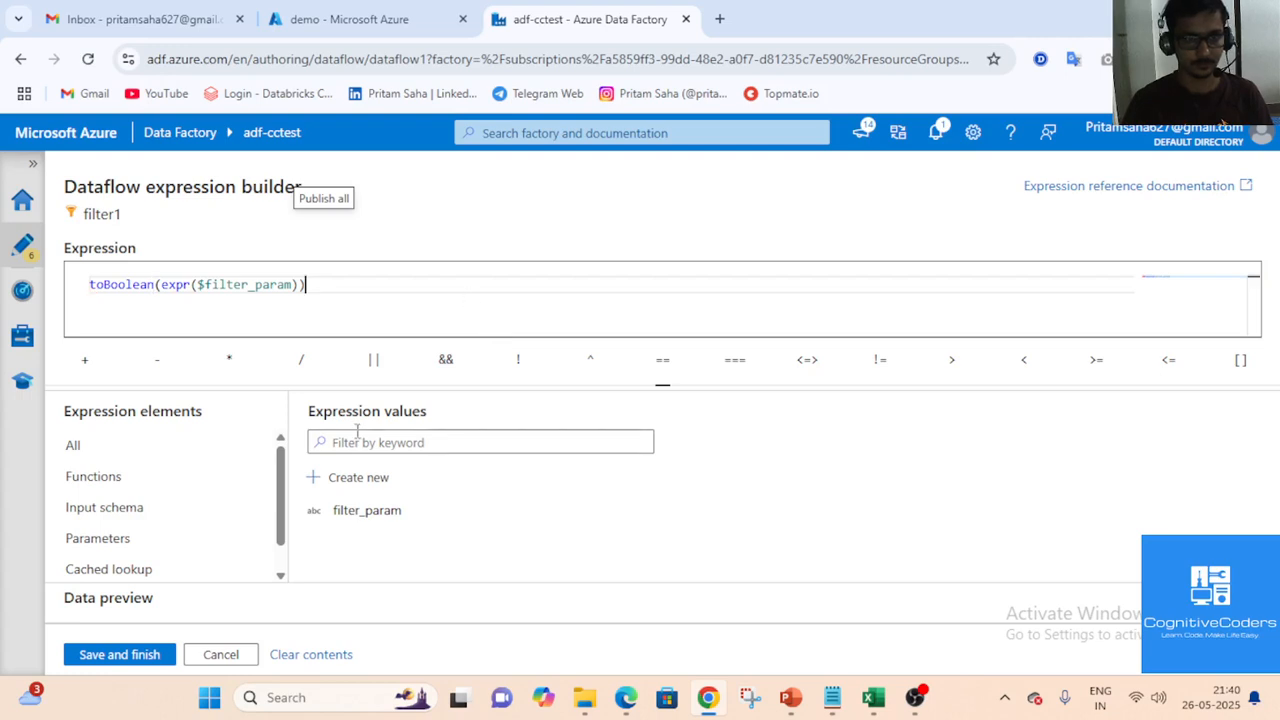
click(141, 660)
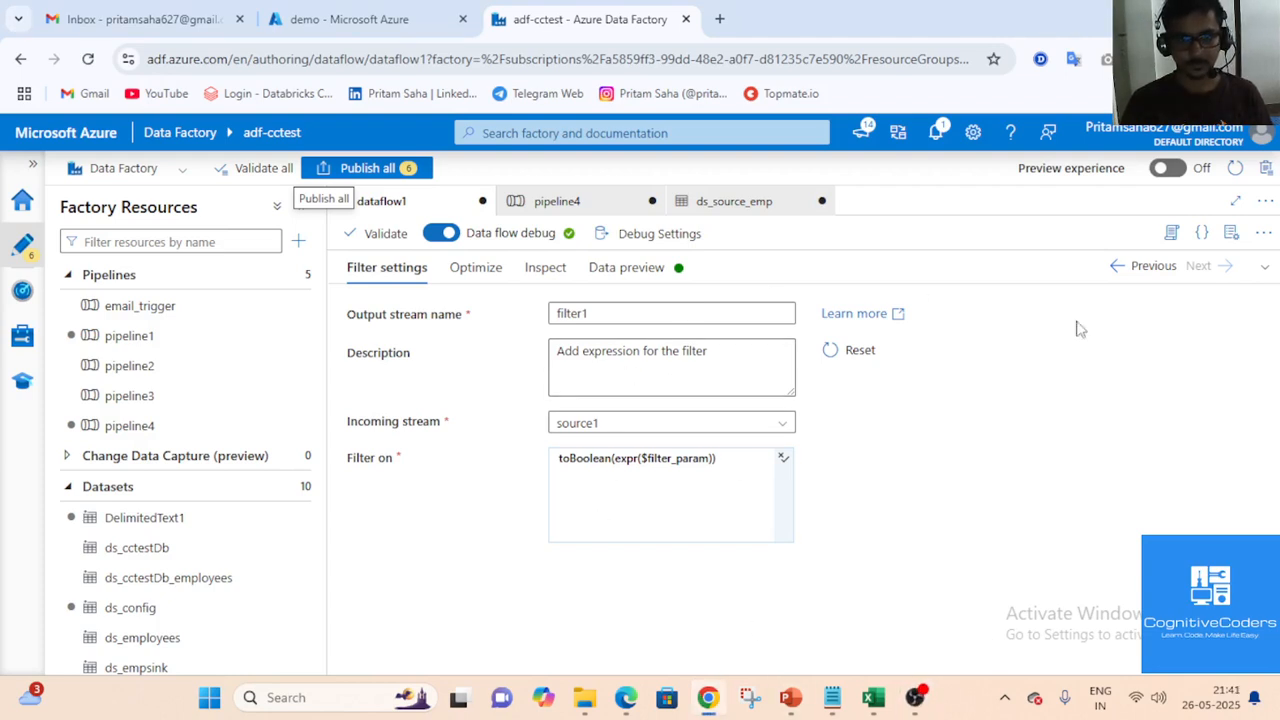
Add a Sink transformation after filter1 in dataflow1
click(1265, 272)
click(728, 339)
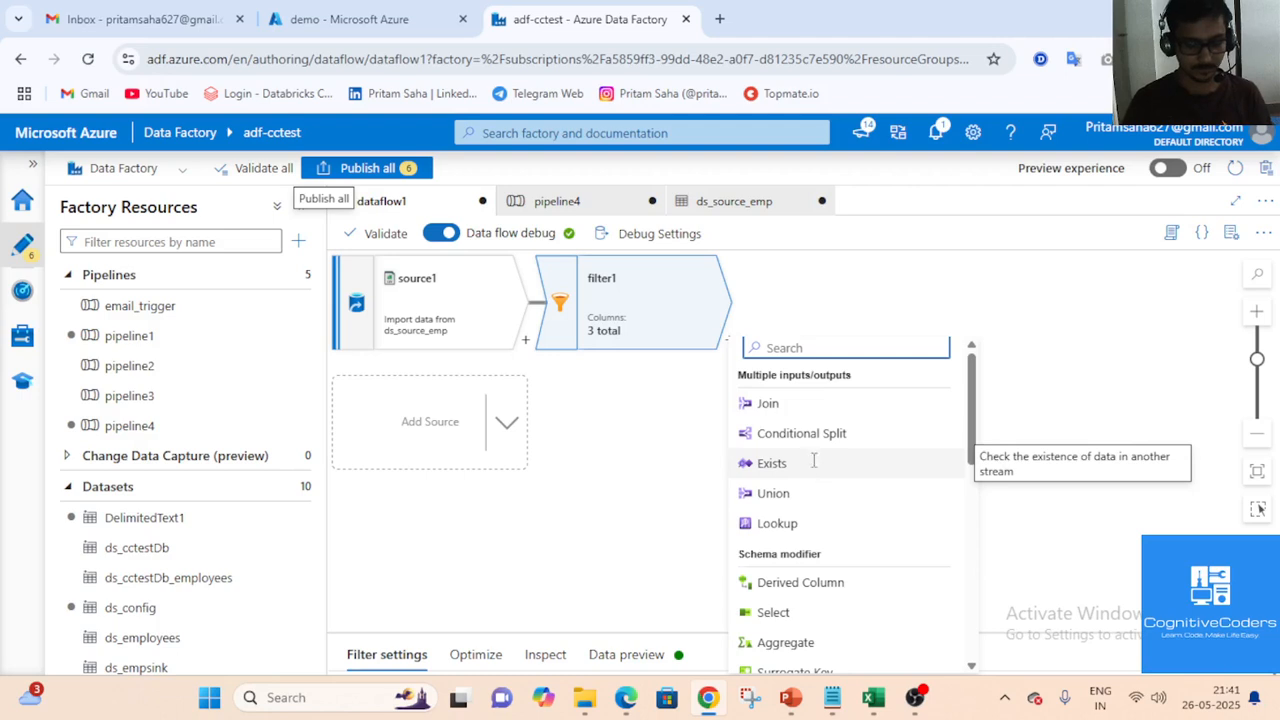
text(sin)
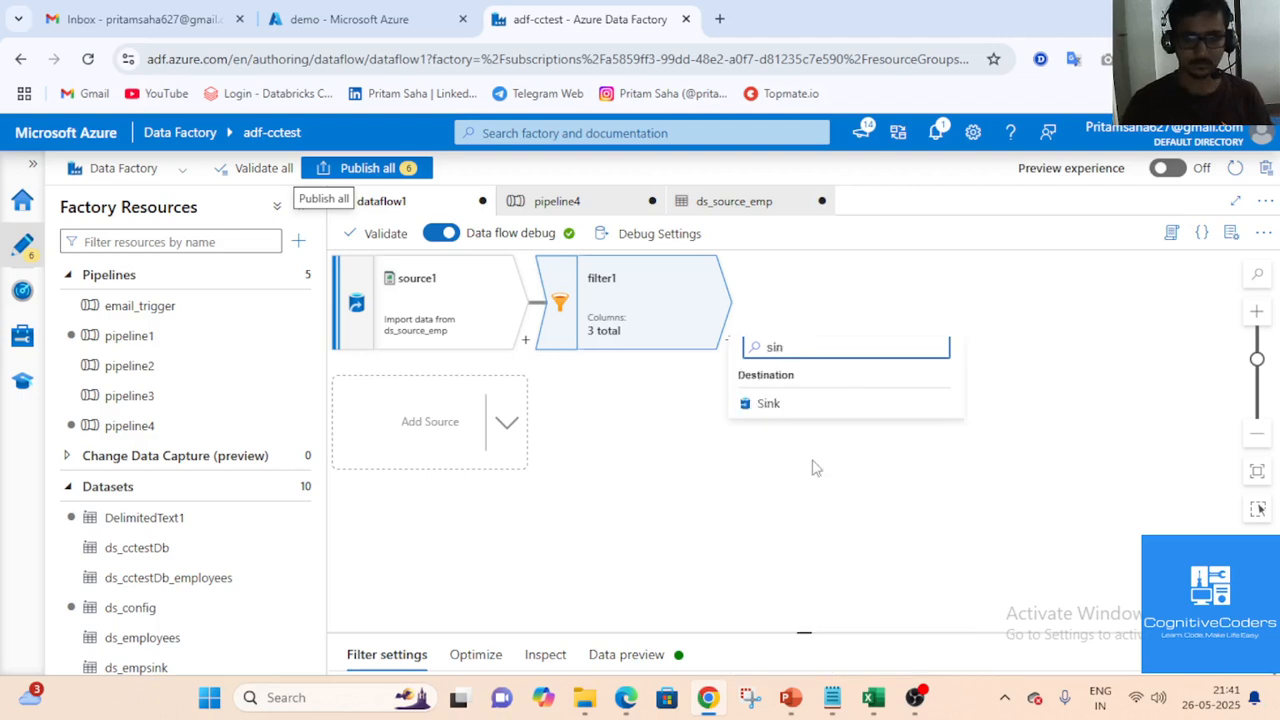
click(772, 403)
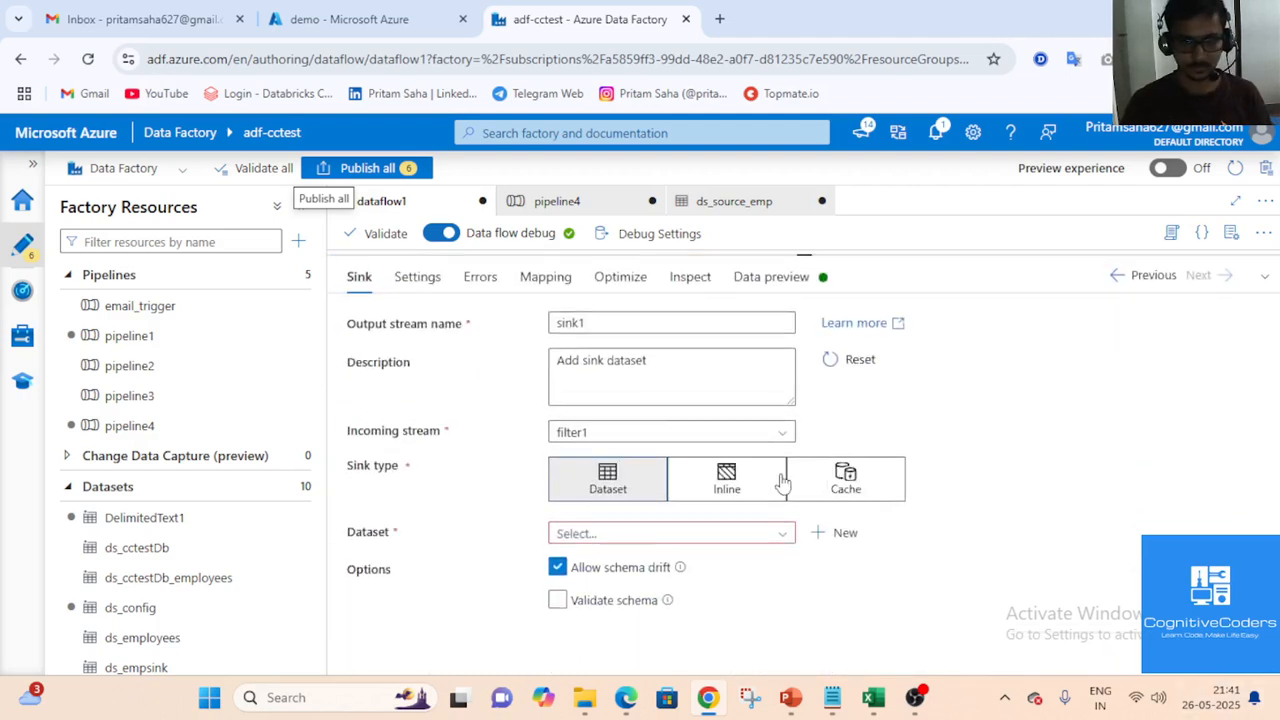
Set the sink1 dataset to ds_empsink
click(768, 543)
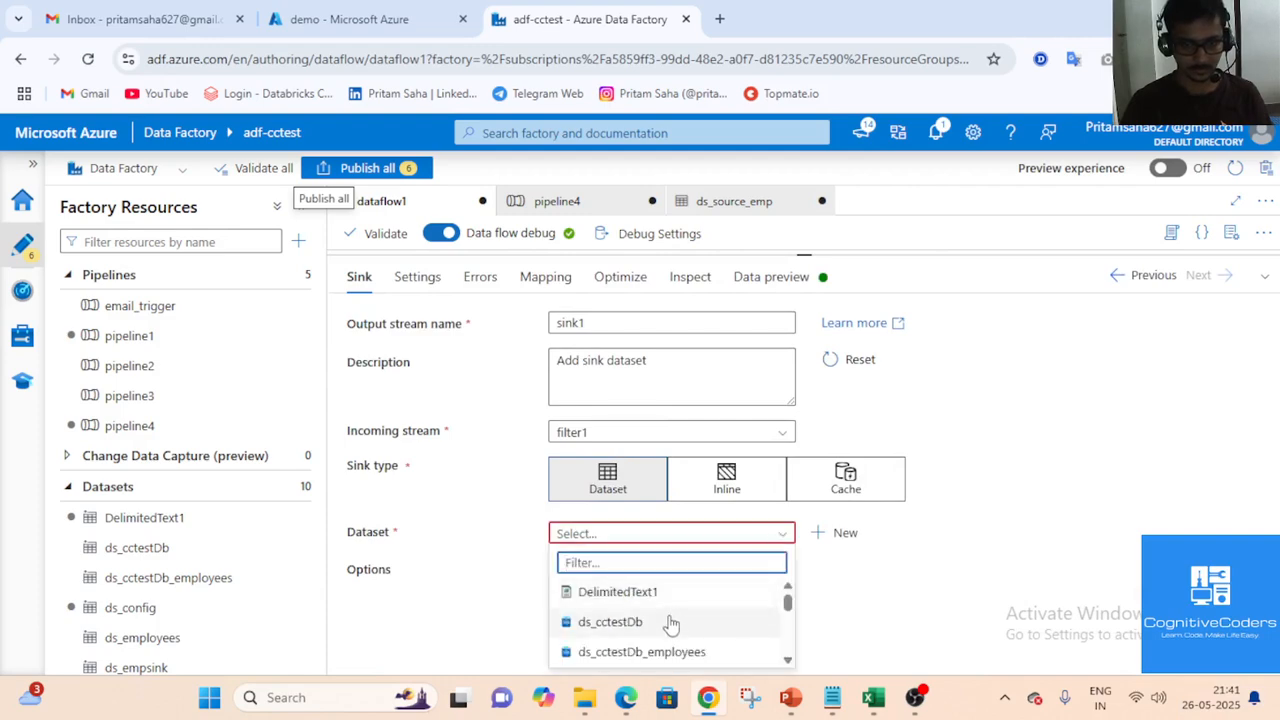
scroll(670, 625, down, 2)
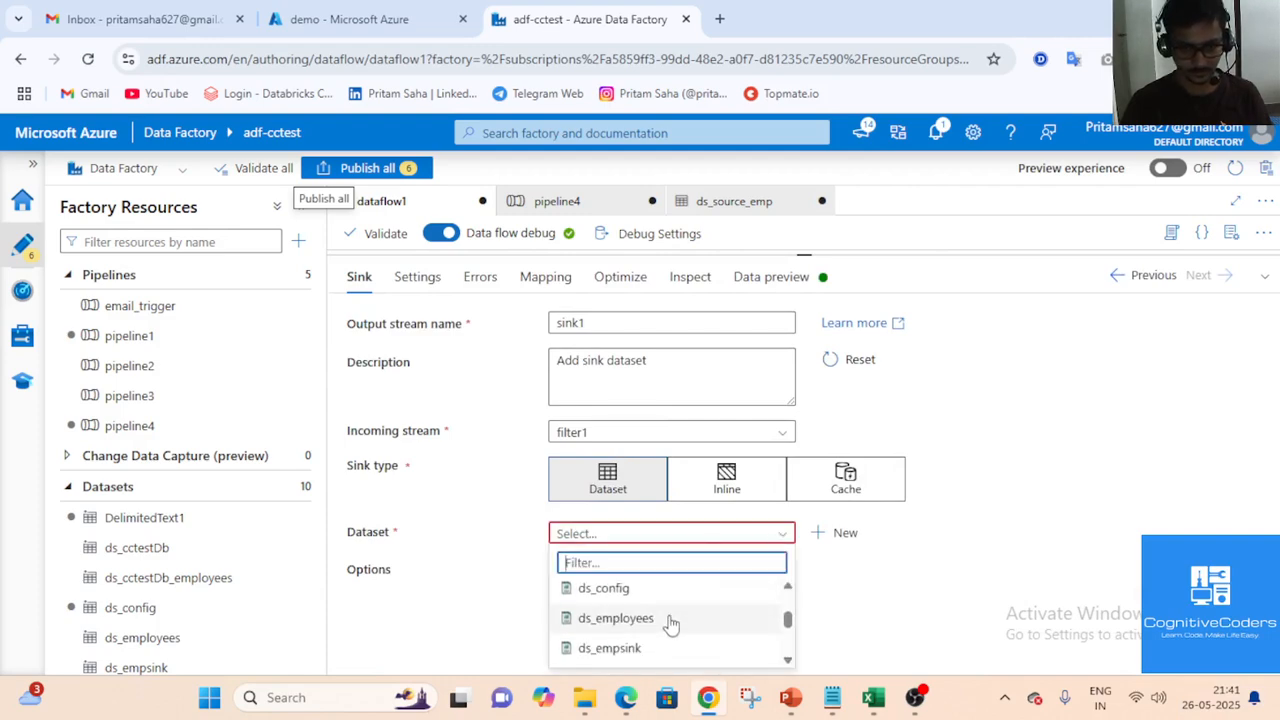
scroll(658, 660, down, 2)
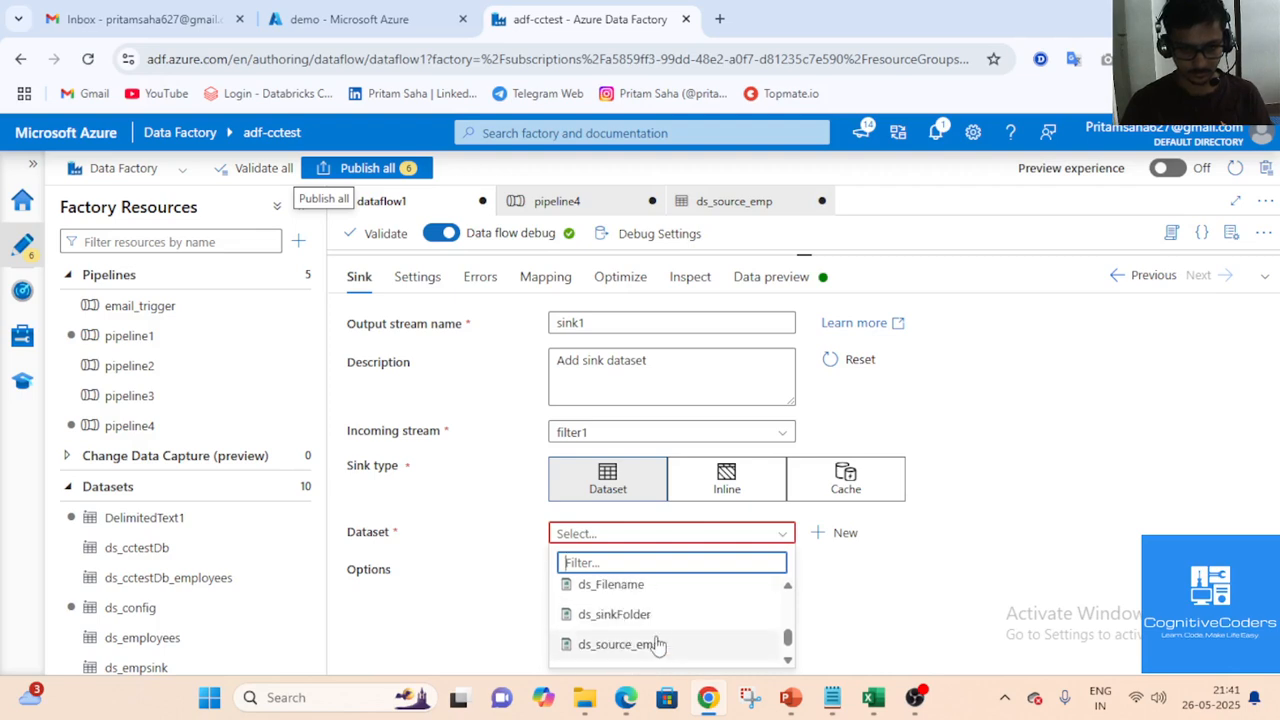
scroll(657, 634, up, 2)
click(640, 652)
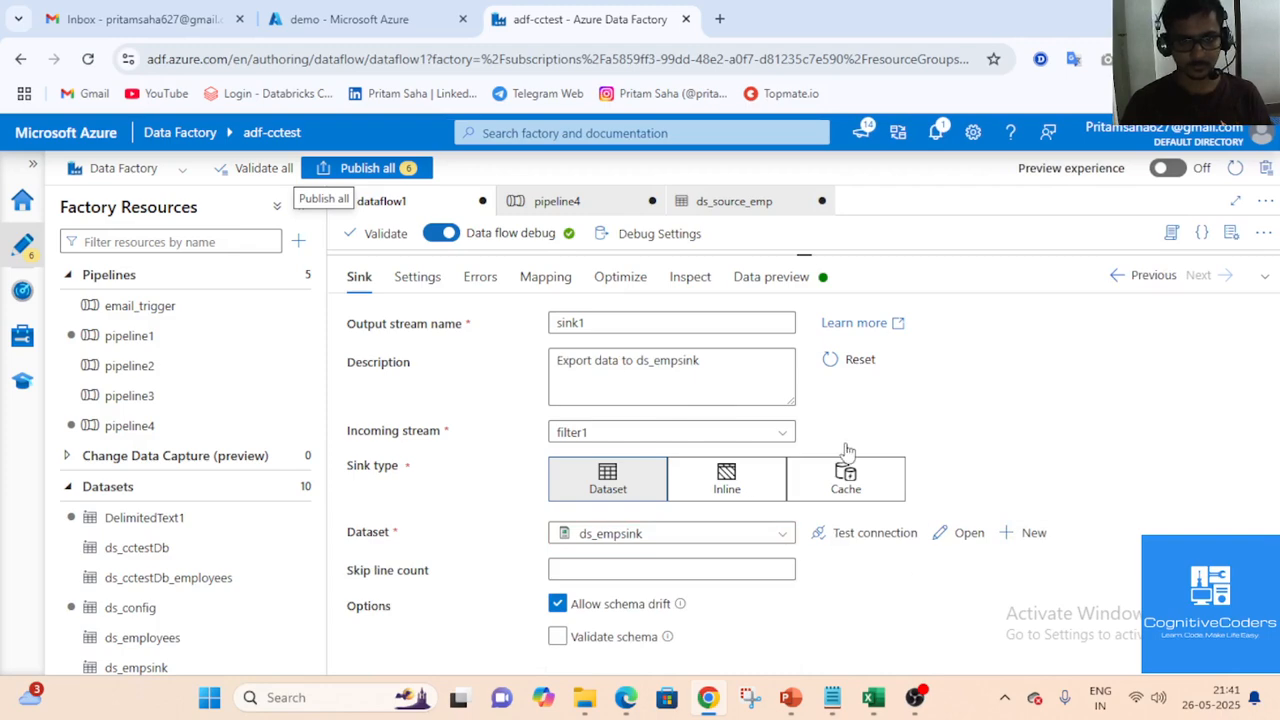
Set the file name option of sink1 to Output to single file
click(417, 277)
click(664, 425)
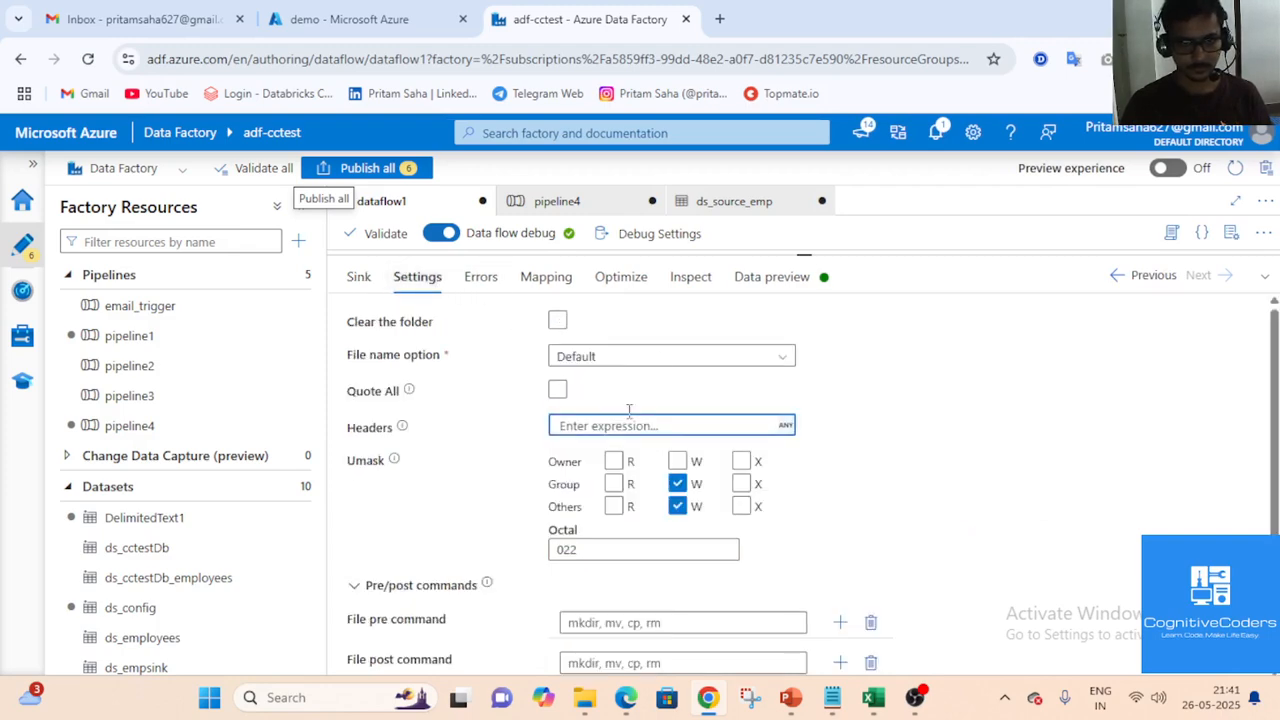
click(637, 362)
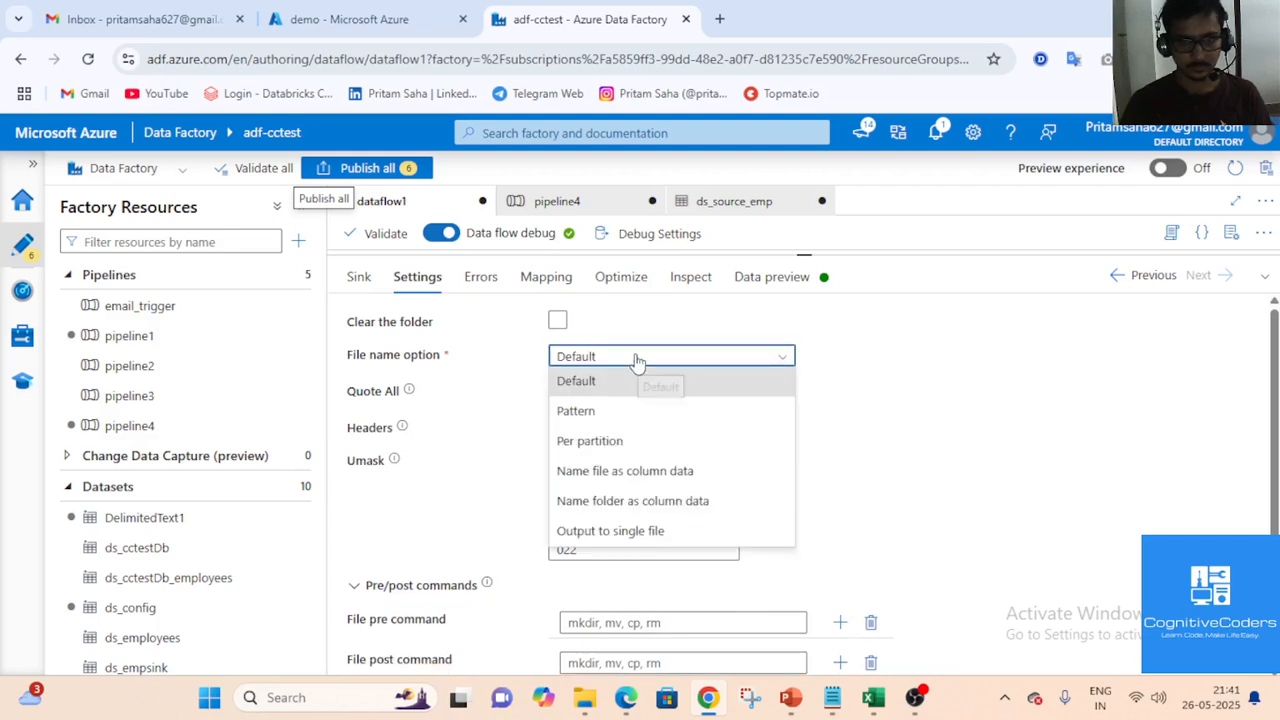
click(637, 362)
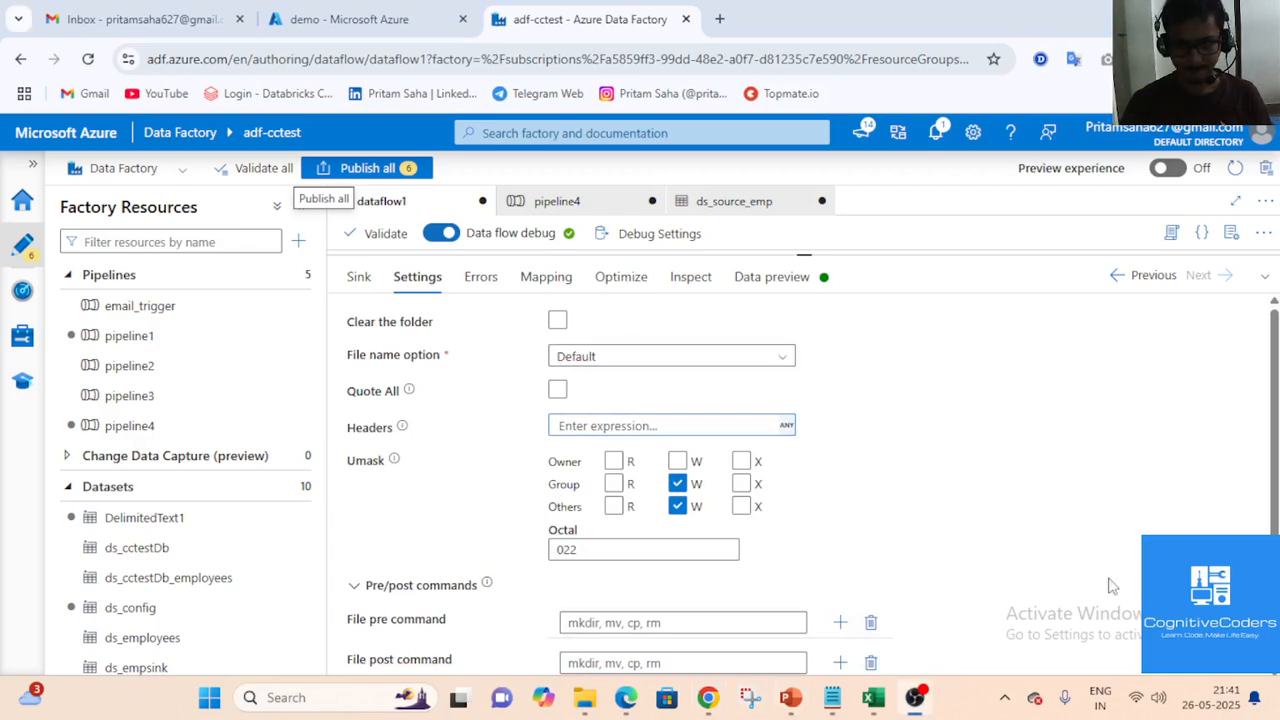
click(917, 705)
scroll(674, 541, down, 1)
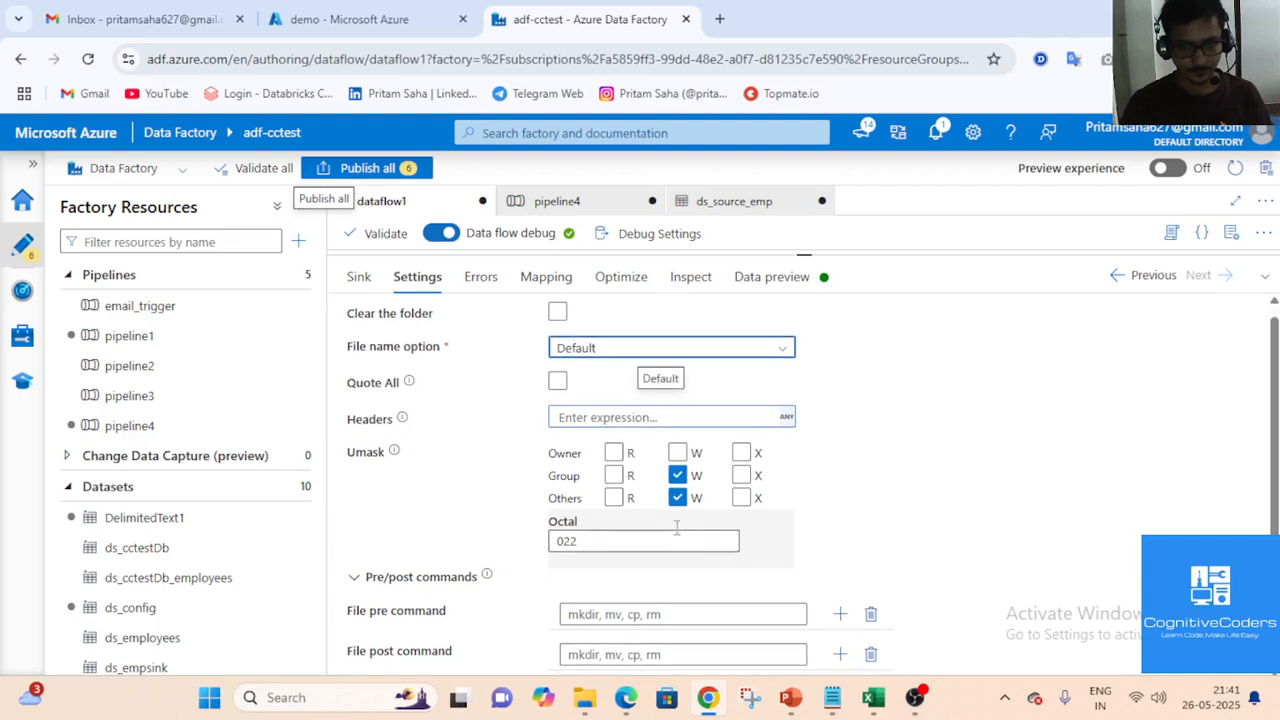
scroll(700, 480, up, 1)
click(782, 362)
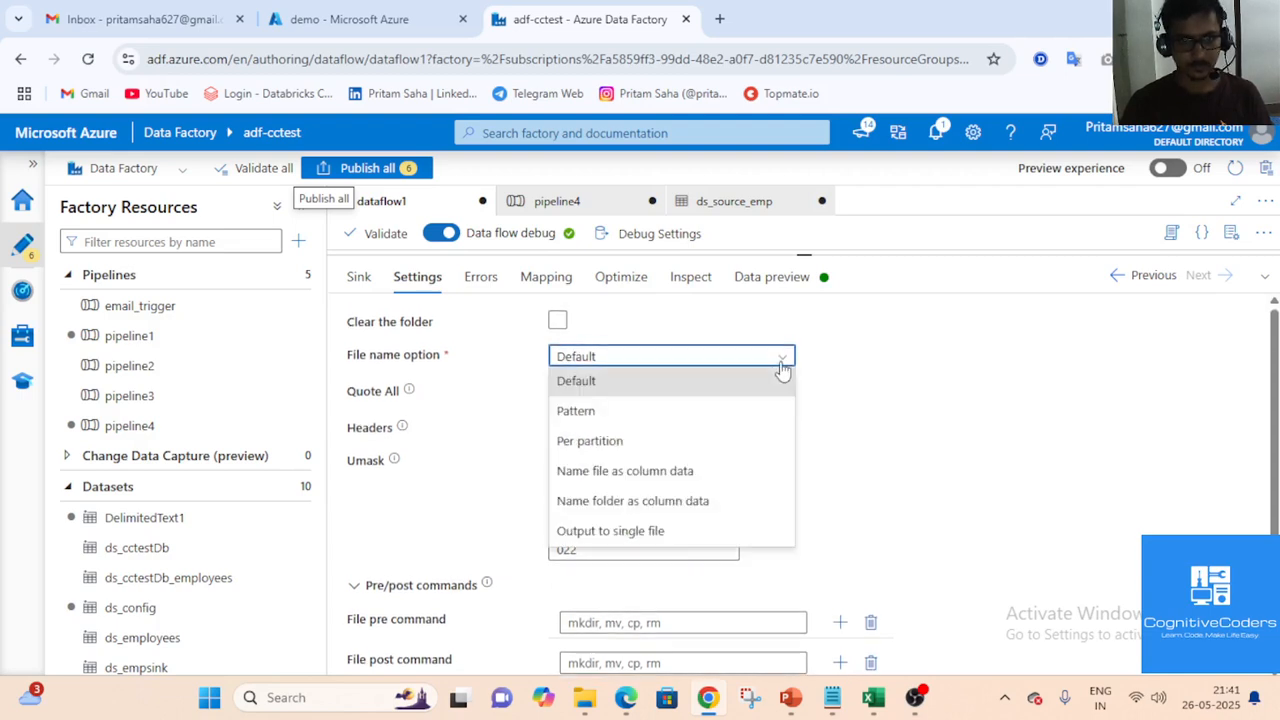
click(684, 533)
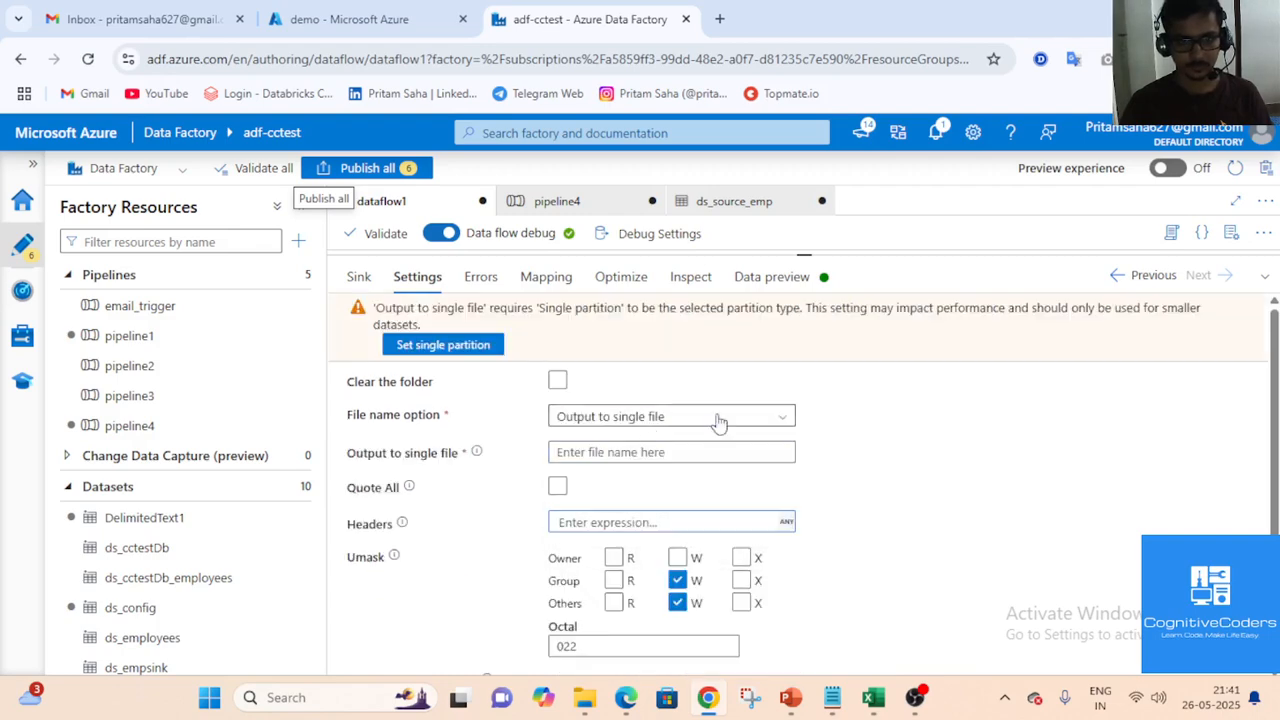
Name the single output file filterData.csv and apply single partitioning to sink1
click(632, 452)
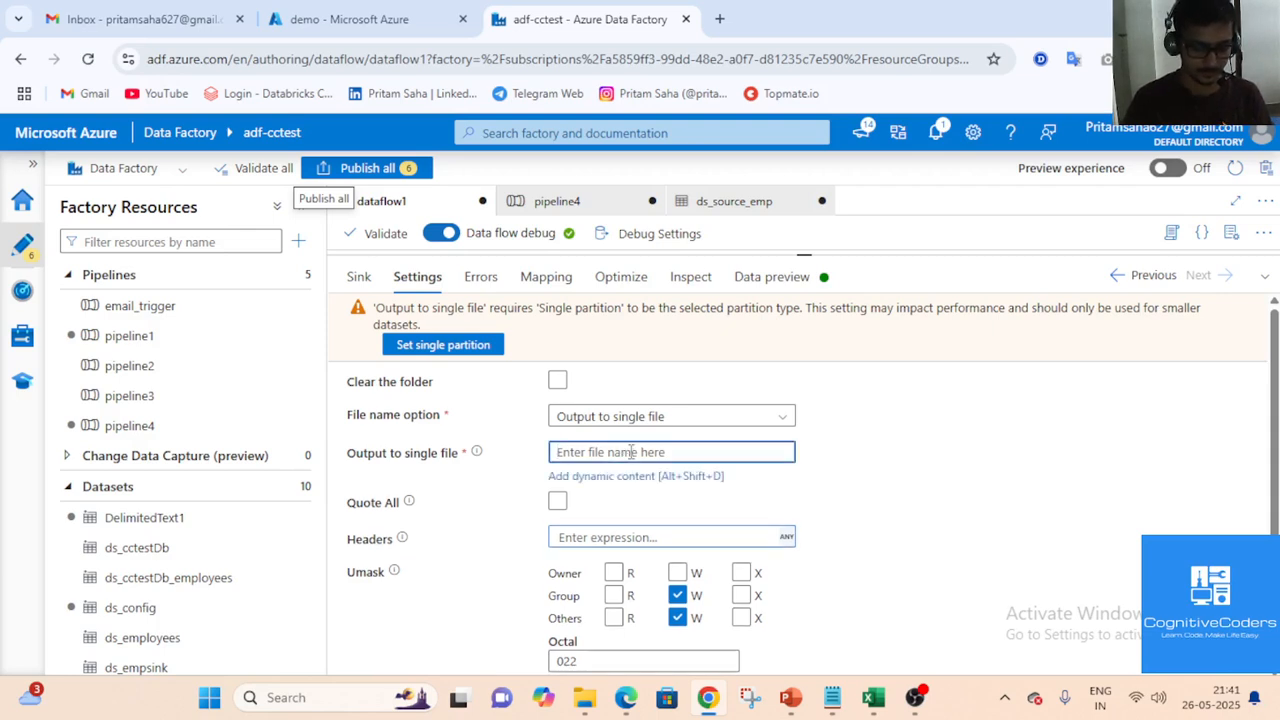
text(filterData.csv)
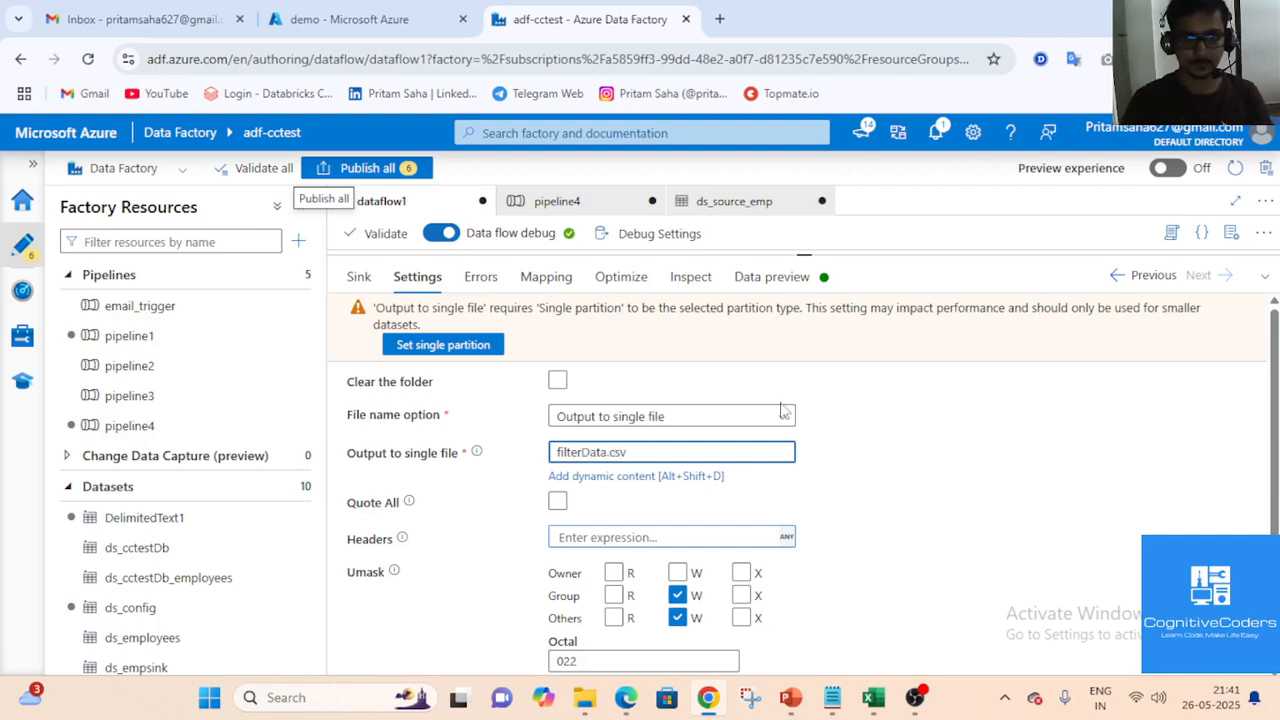
click(985, 493)
scroll(985, 483, down, 2)
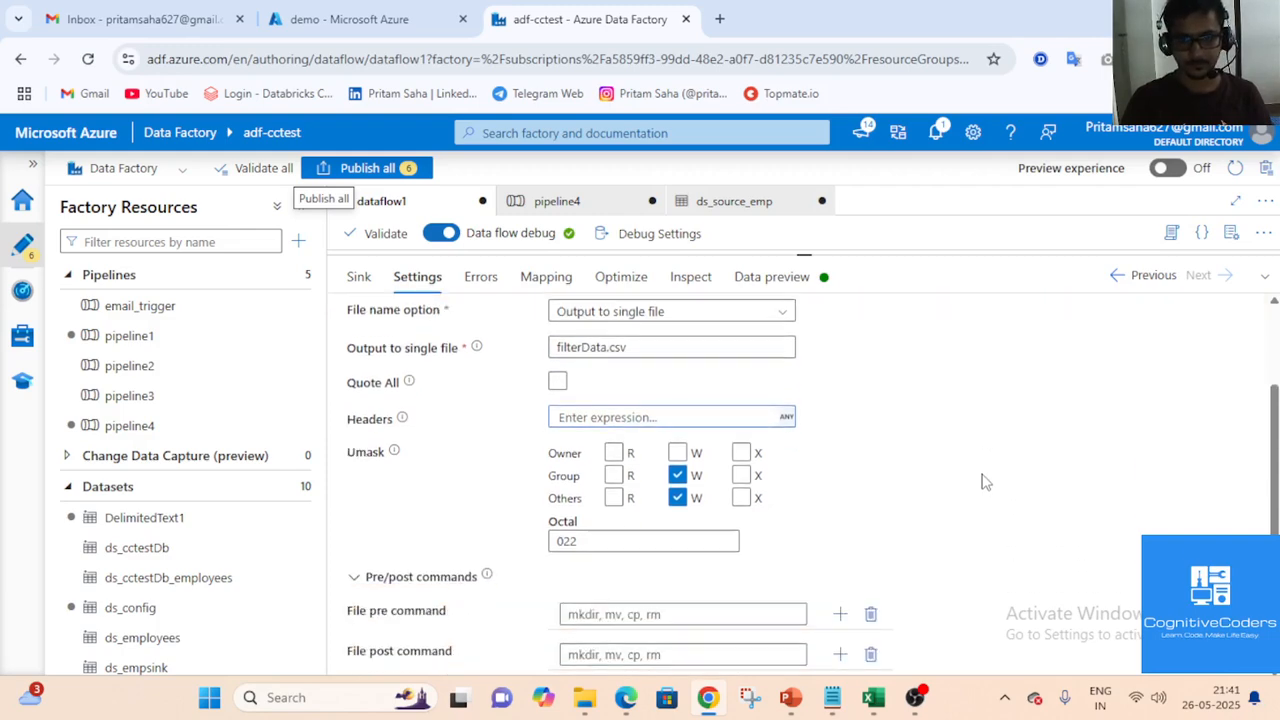
scroll(985, 483, up, 2)
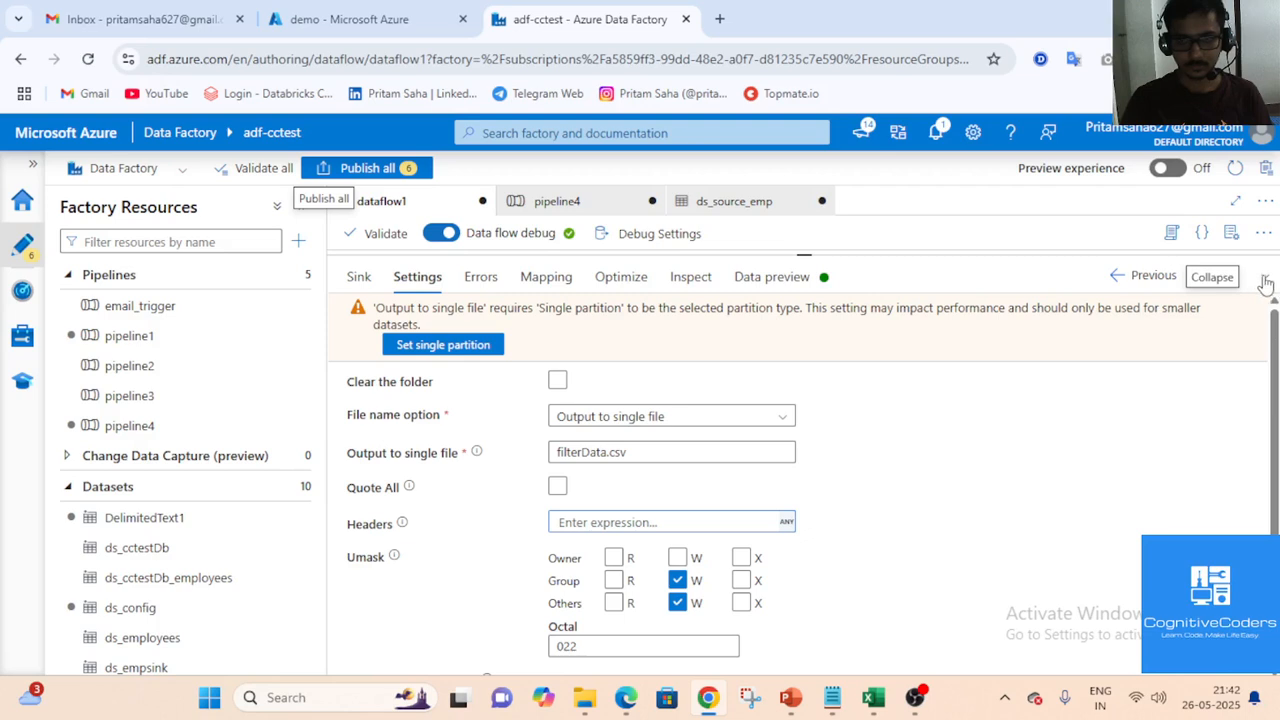
click(441, 346)
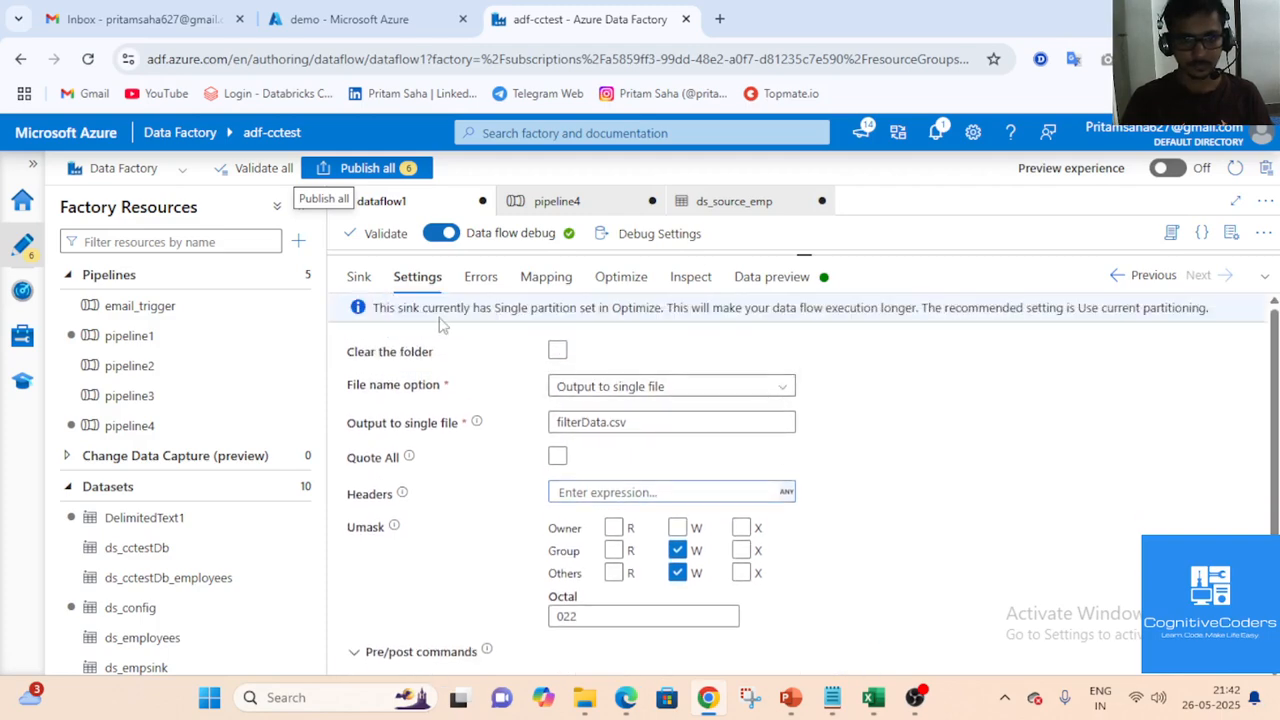
Try to refresh the data preview of sink1, saving the debug settings without entering parameter values
click(358, 277)
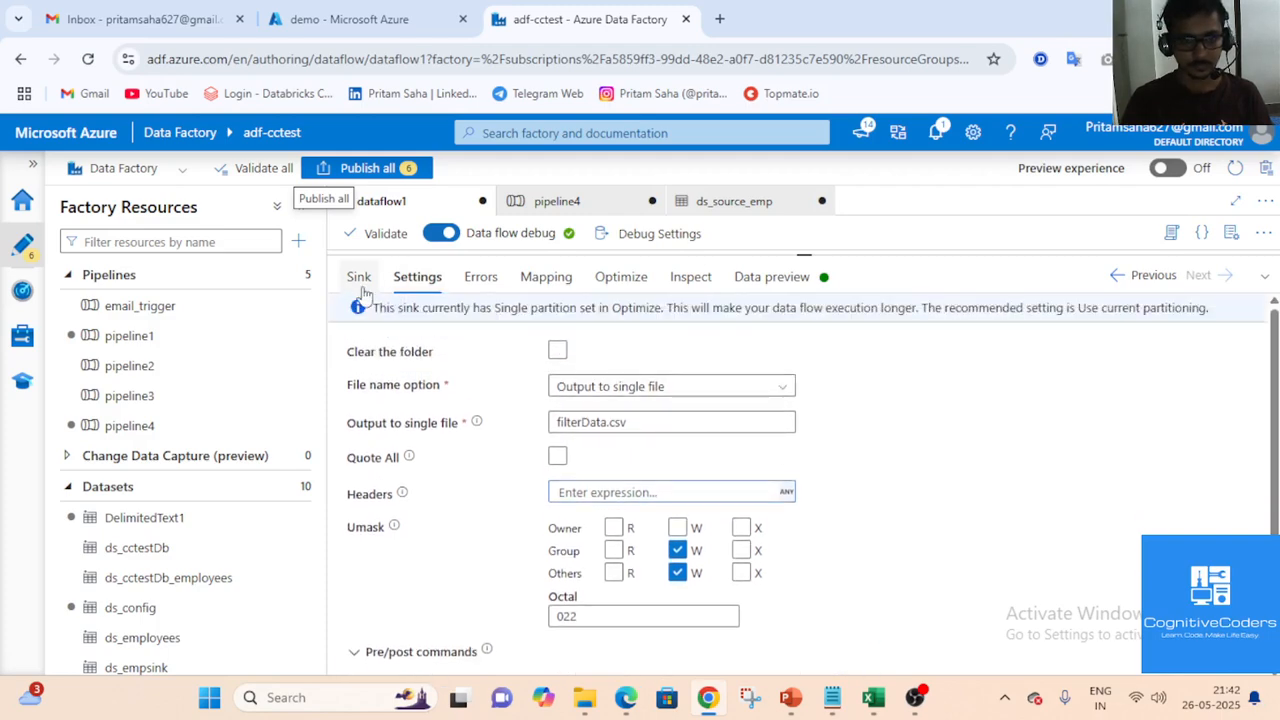
click(1263, 275)
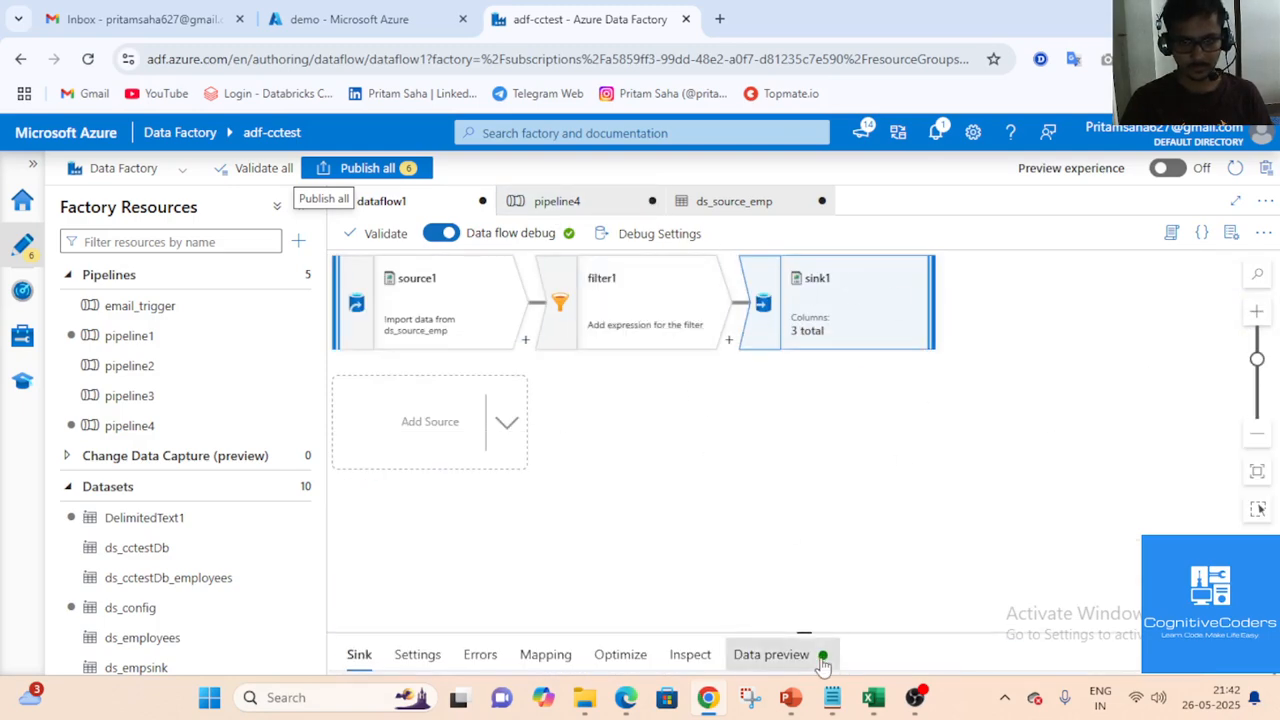
click(771, 654)
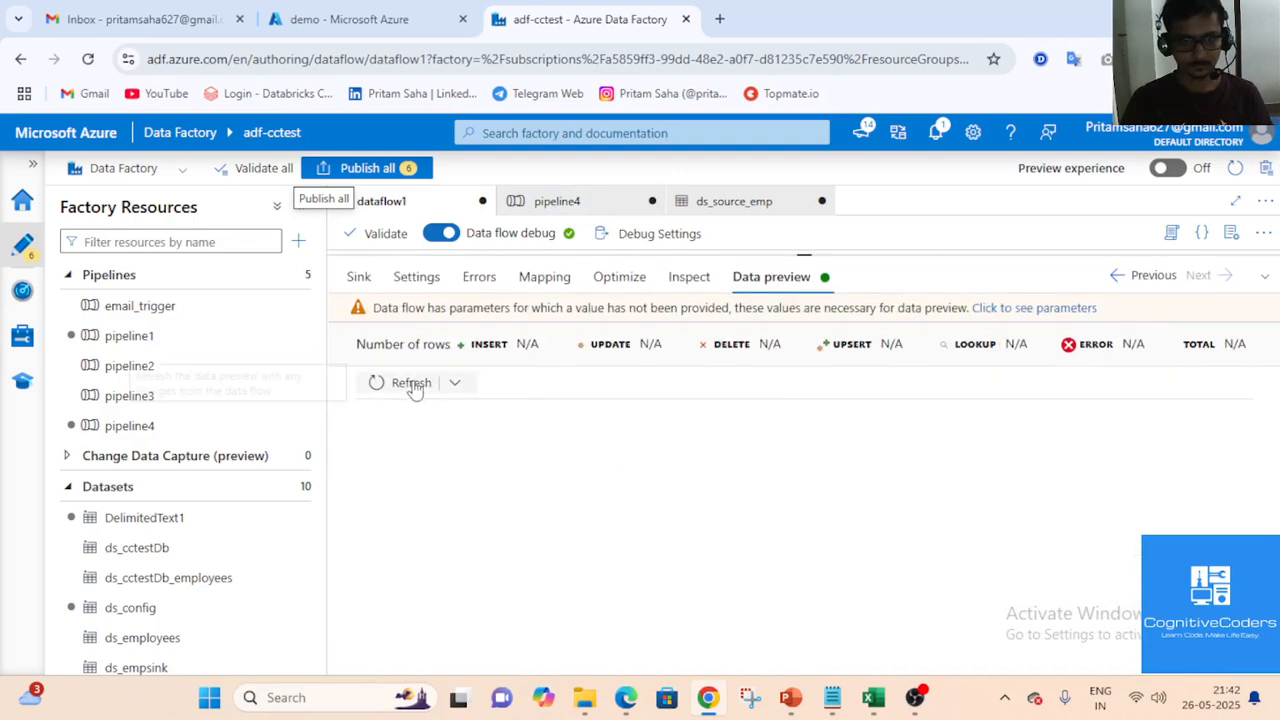
click(411, 382)
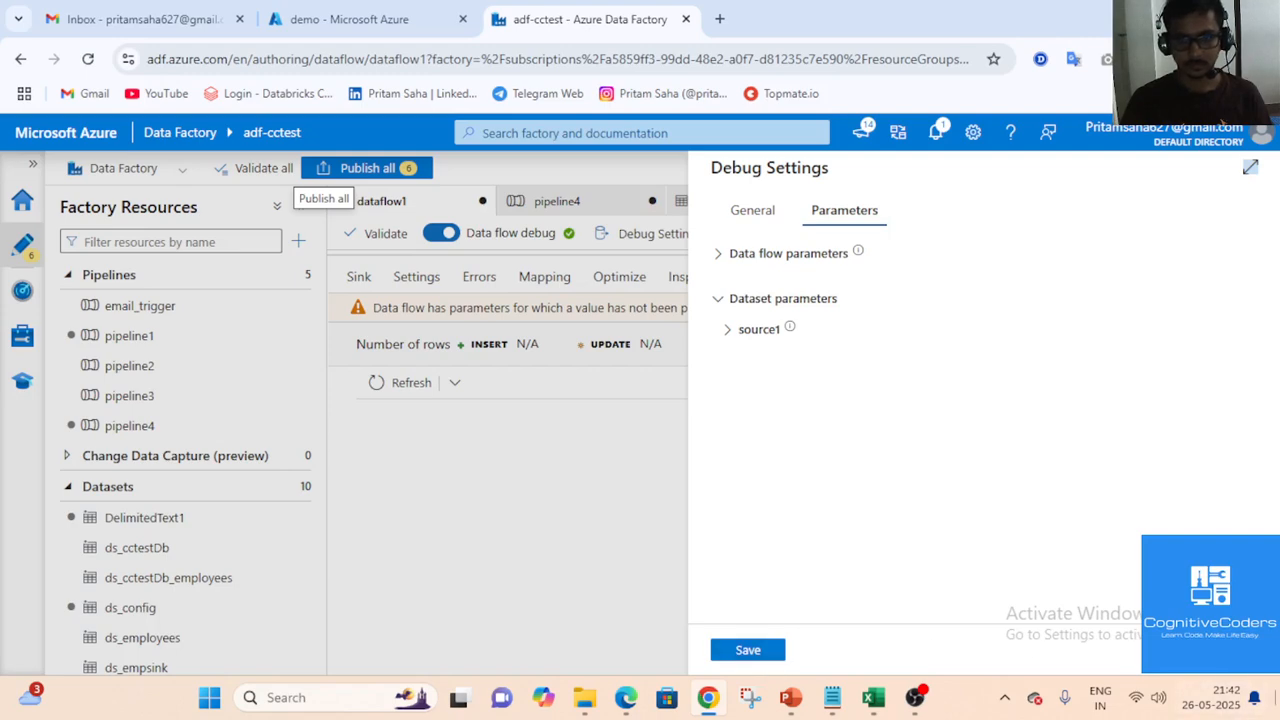
click(748, 650)
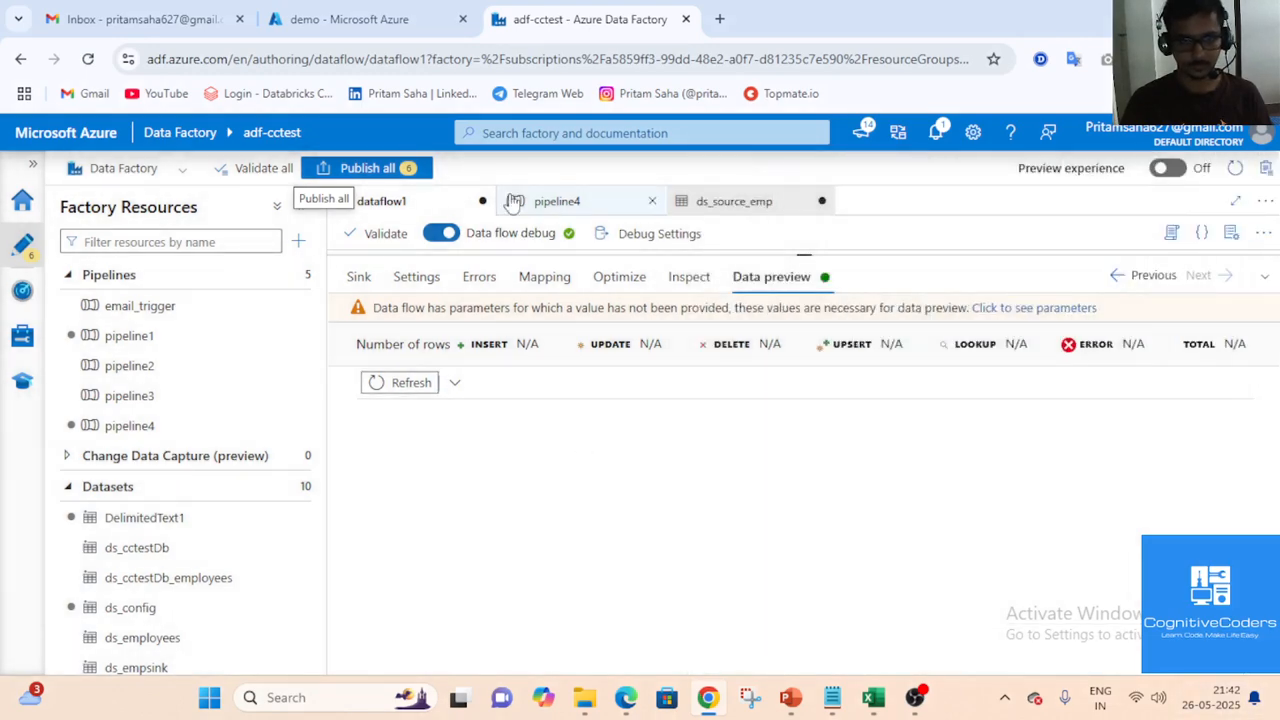
Run pipeline4 in debug mode and refresh the run status in the pipeline-level output
click(570, 203)
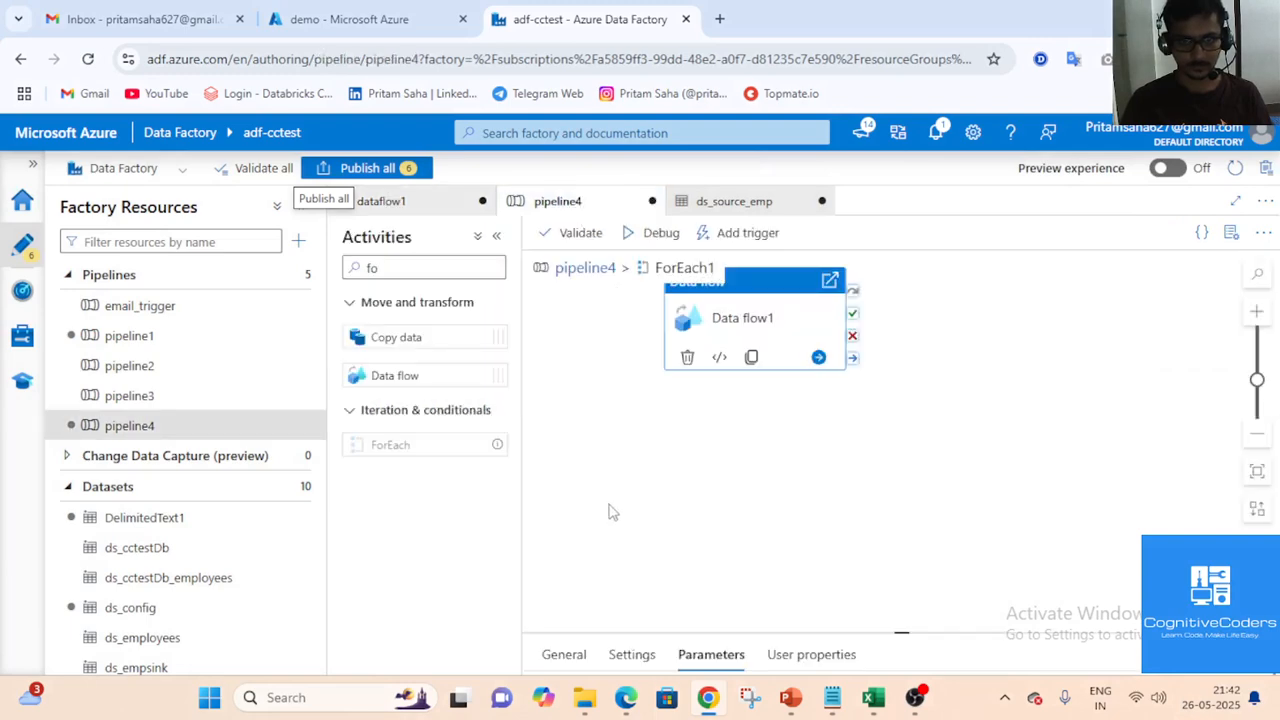
click(654, 243)
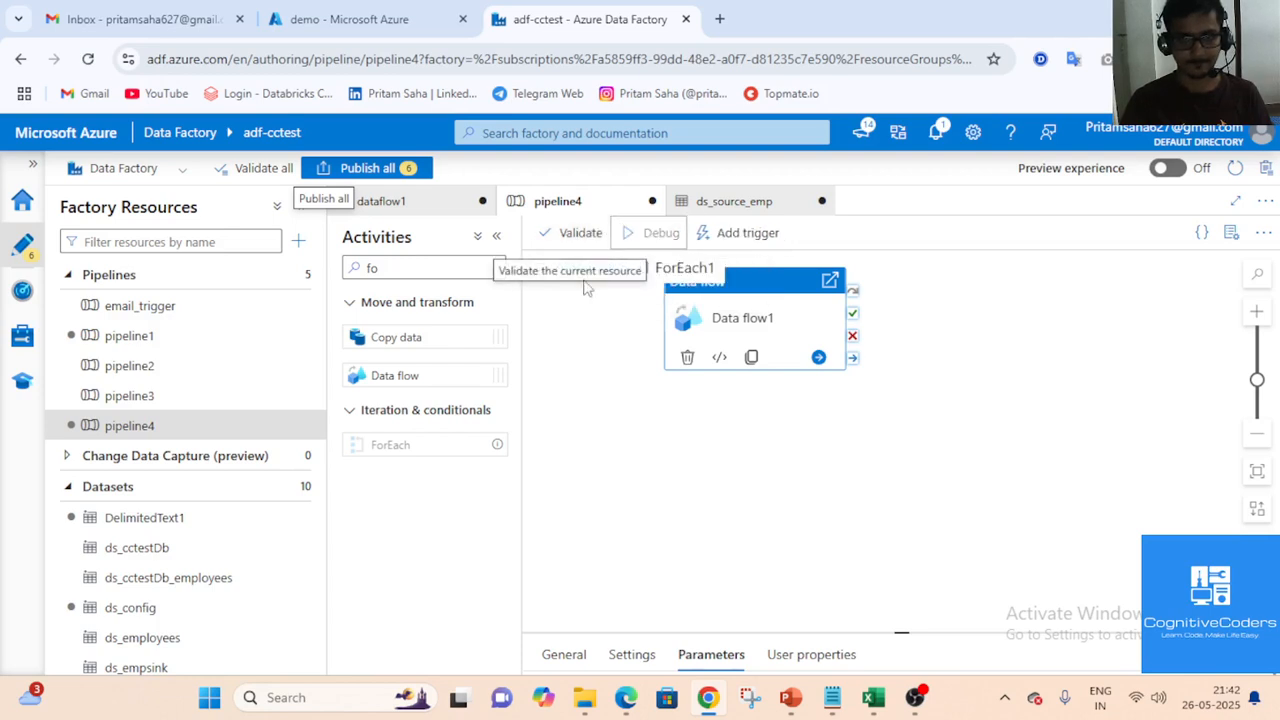
click(562, 272)
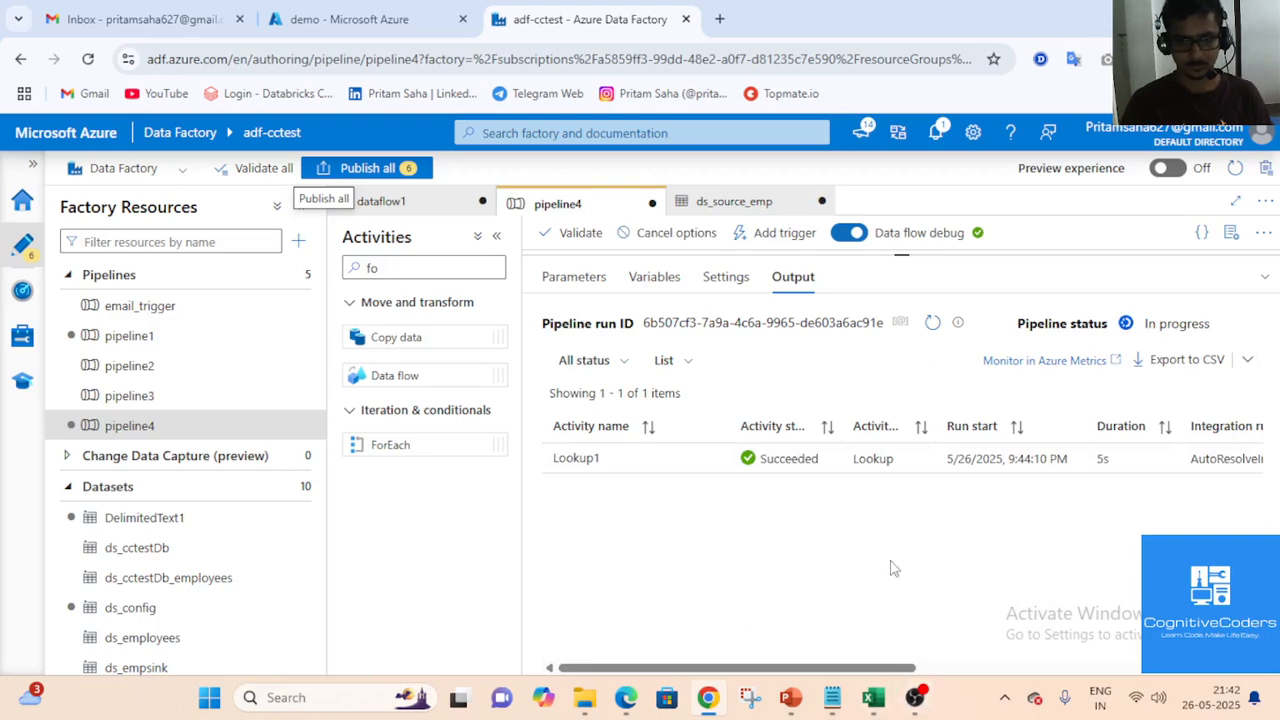
click(932, 322)
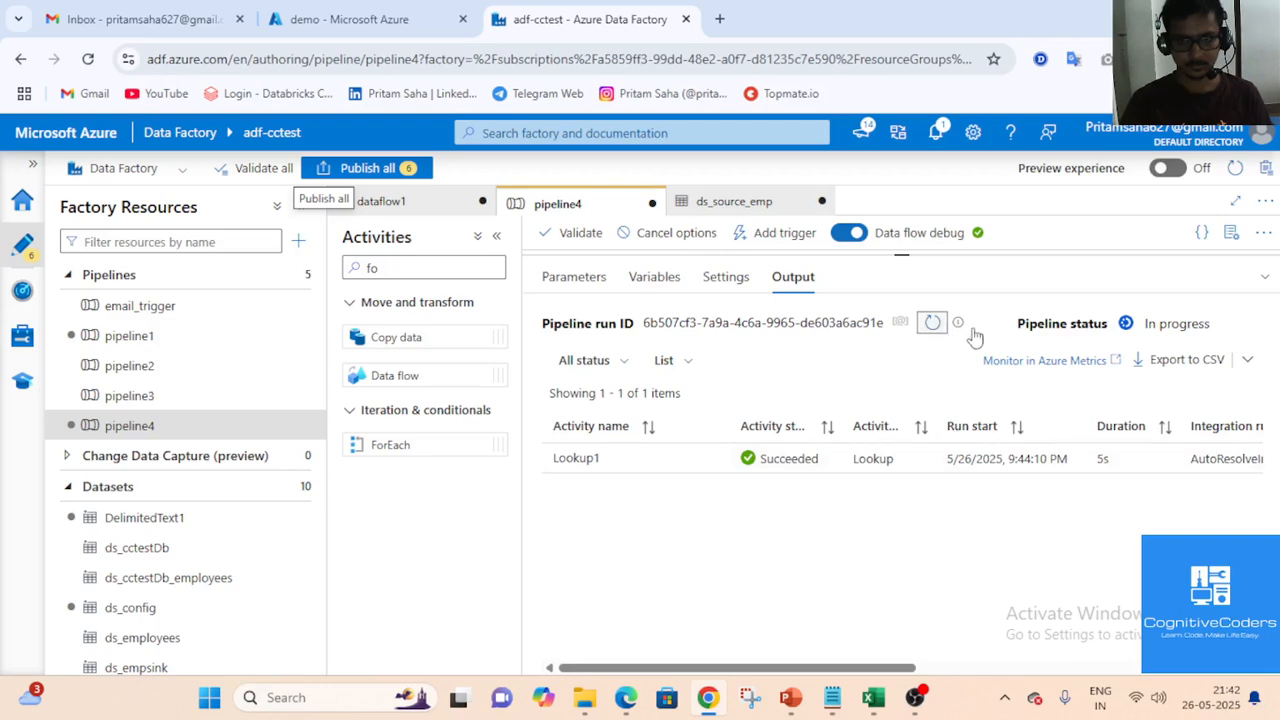
Check the activity nested inside ForEach1 and view Lookup1's output from the debug run
click(1264, 277)
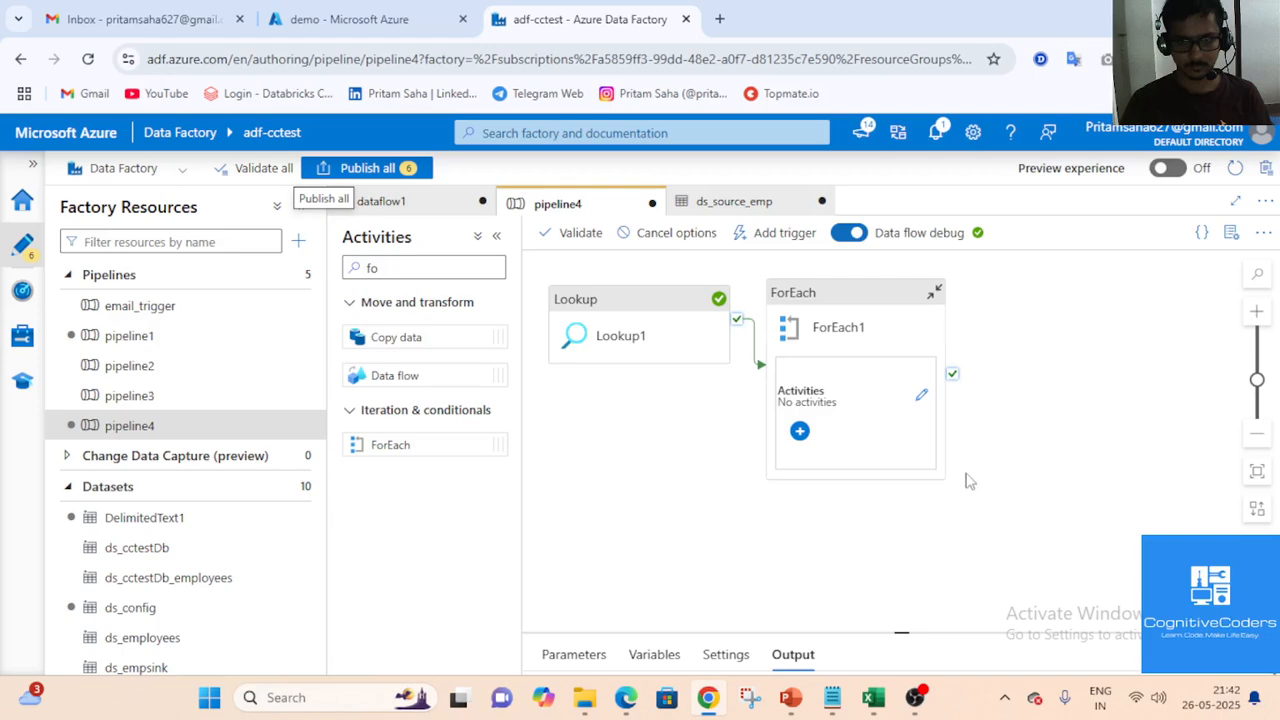
click(921, 395)
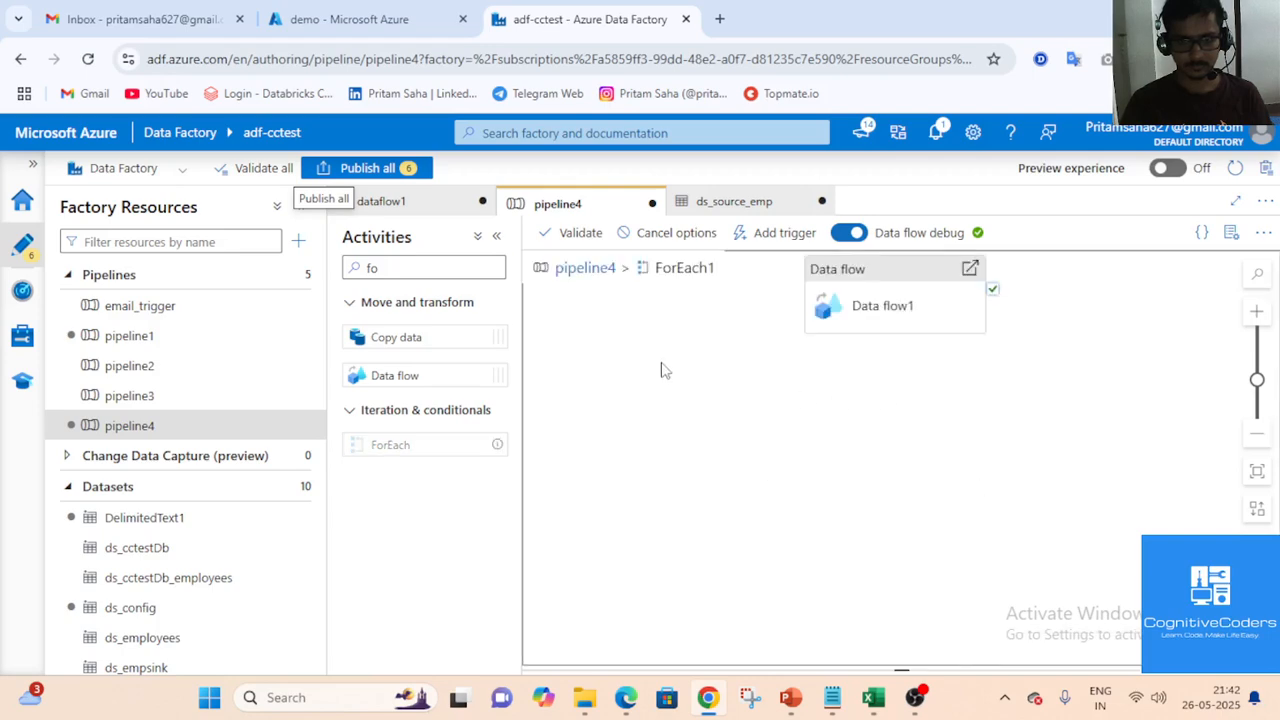
click(612, 269)
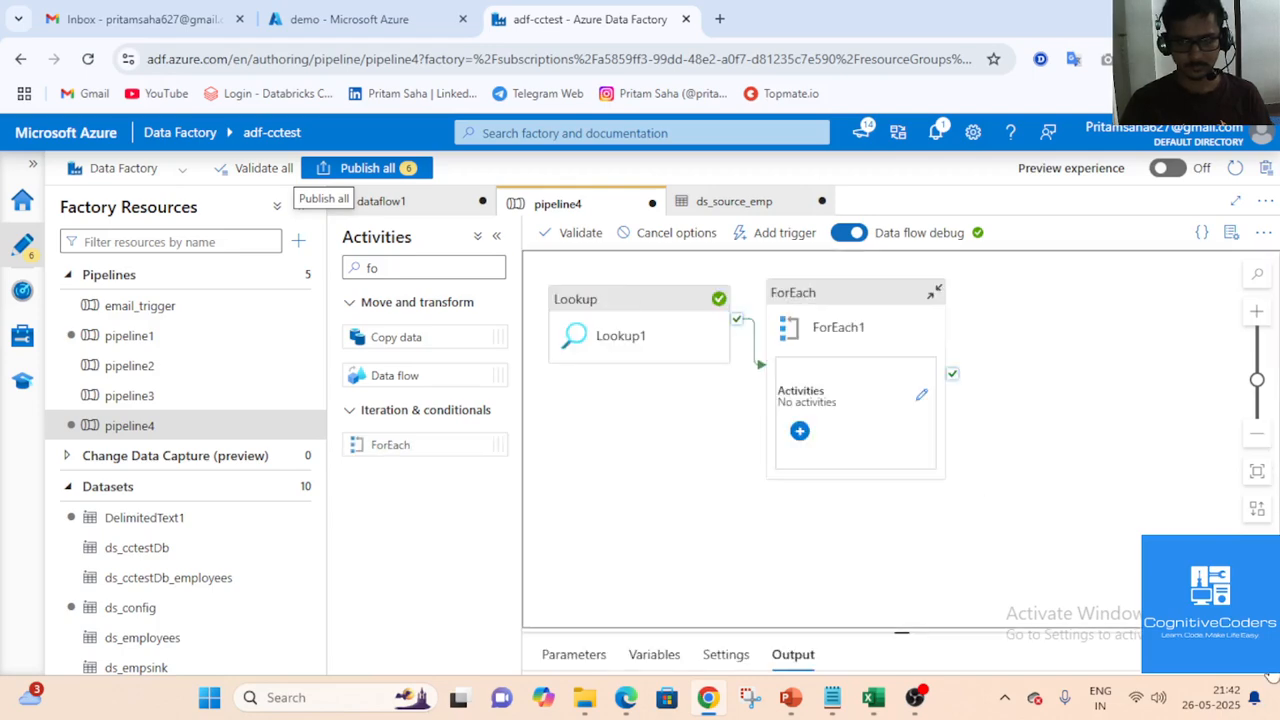
click(1265, 655)
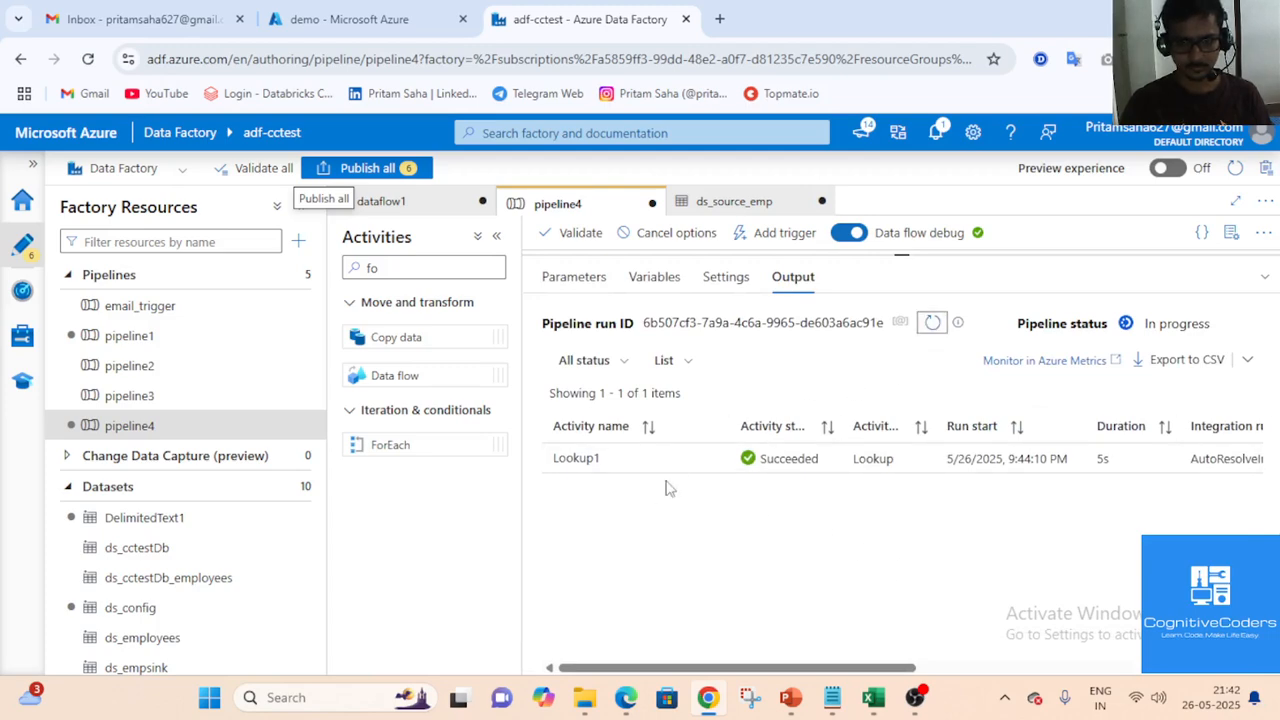
click(713, 460)
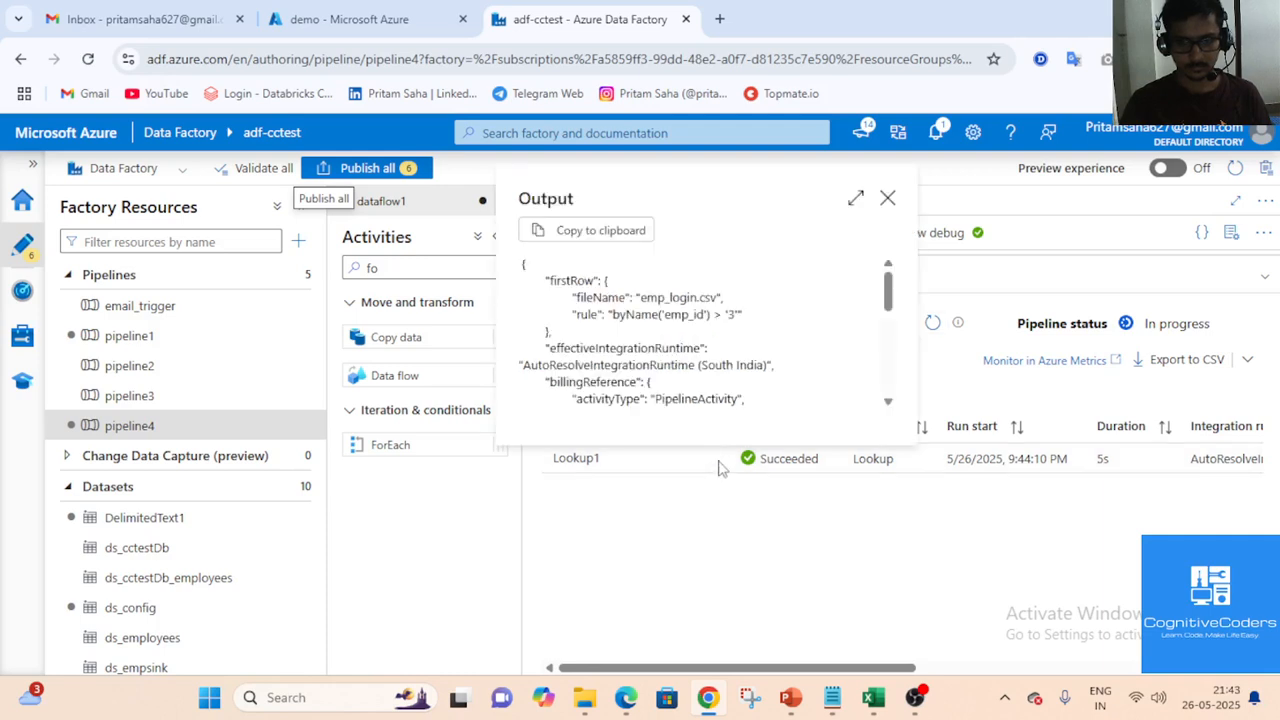
click(889, 197)
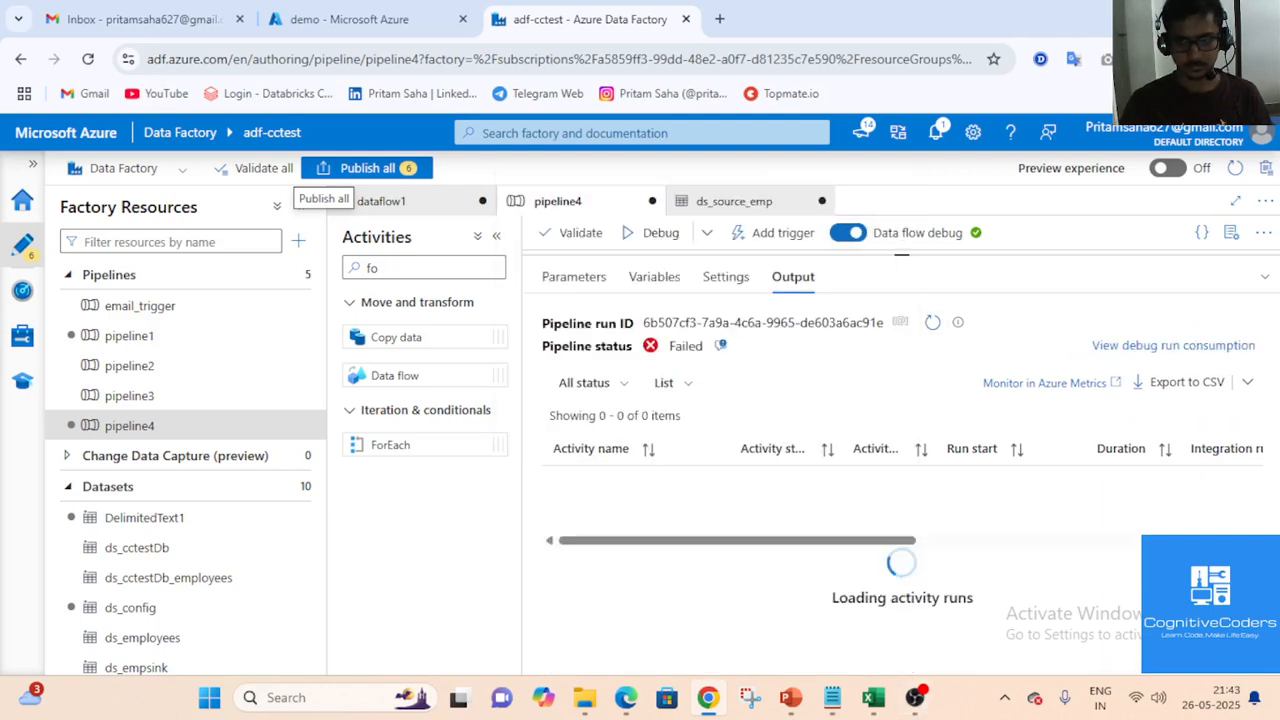
Inspect the output and error details of the failed ForEach1 activity in the debug run
click(706, 482)
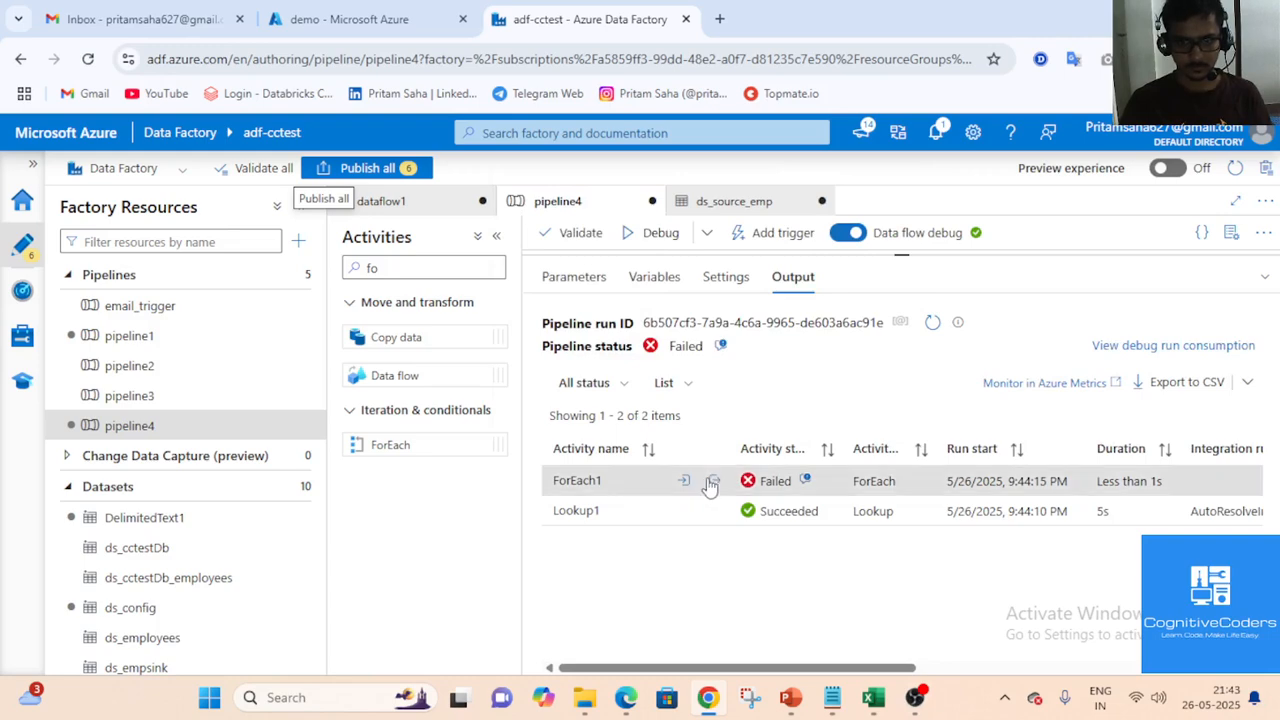
click(715, 481)
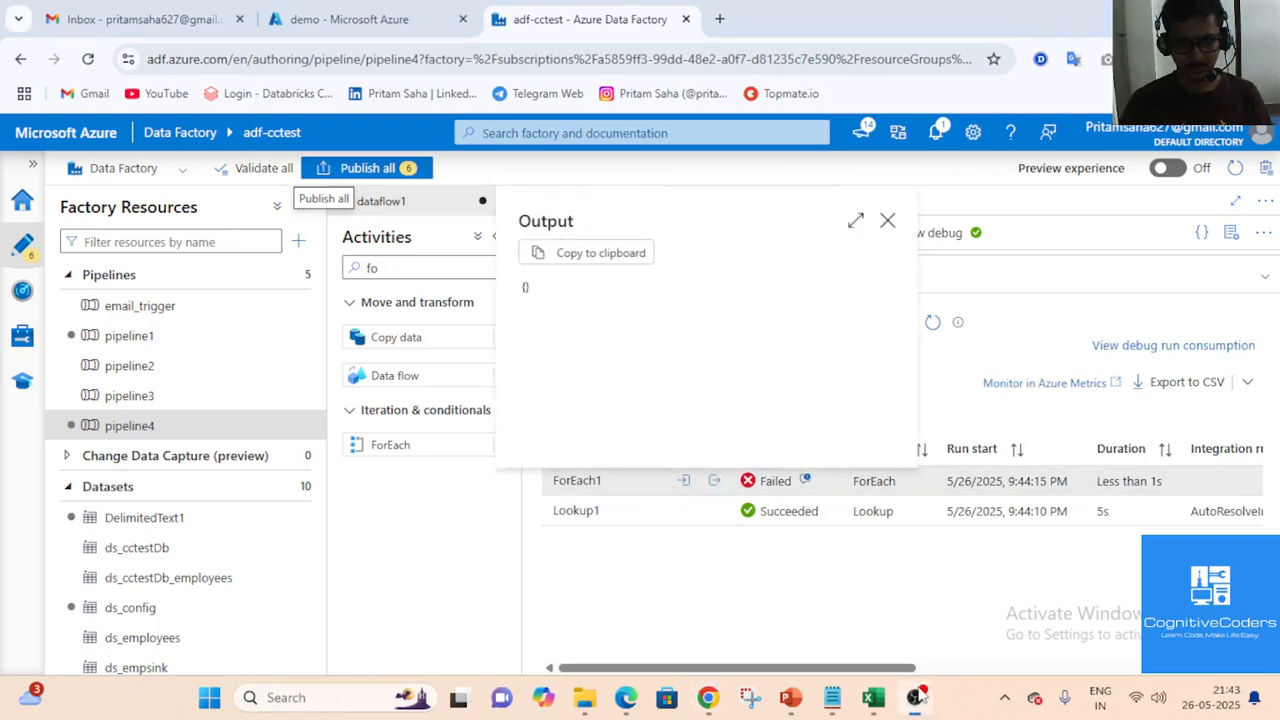
click(805, 480)
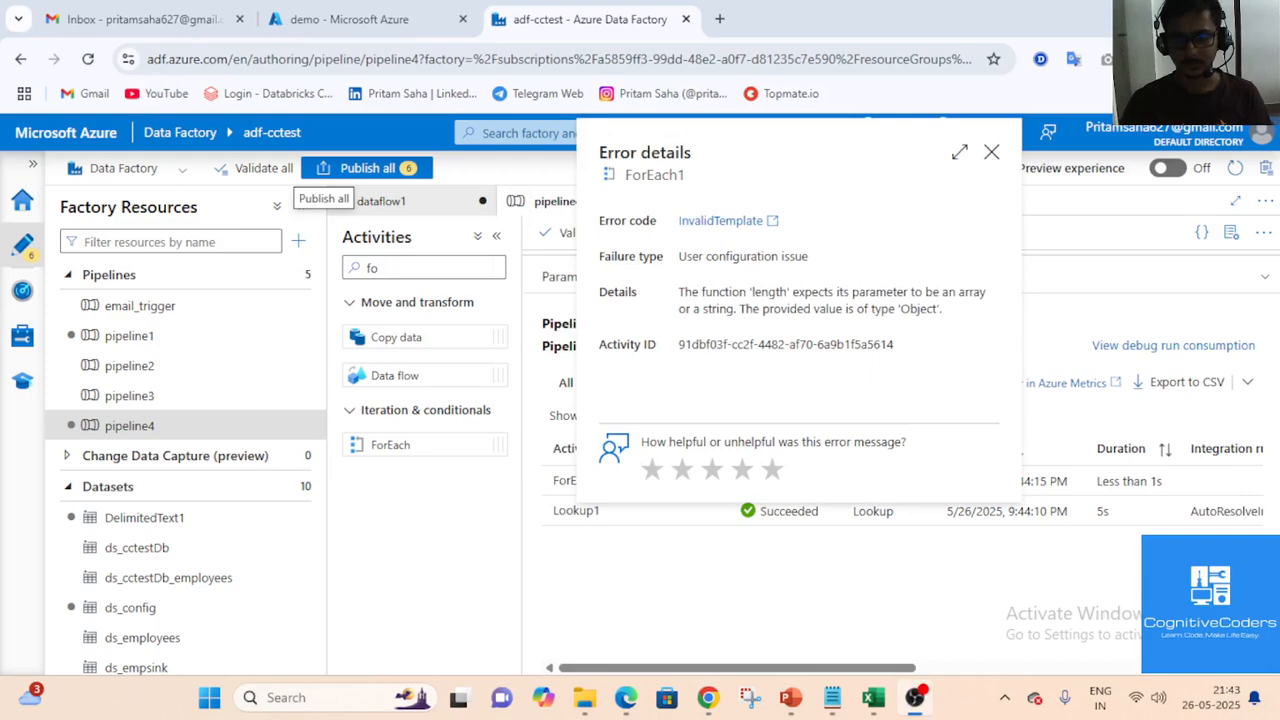
click(1252, 497)
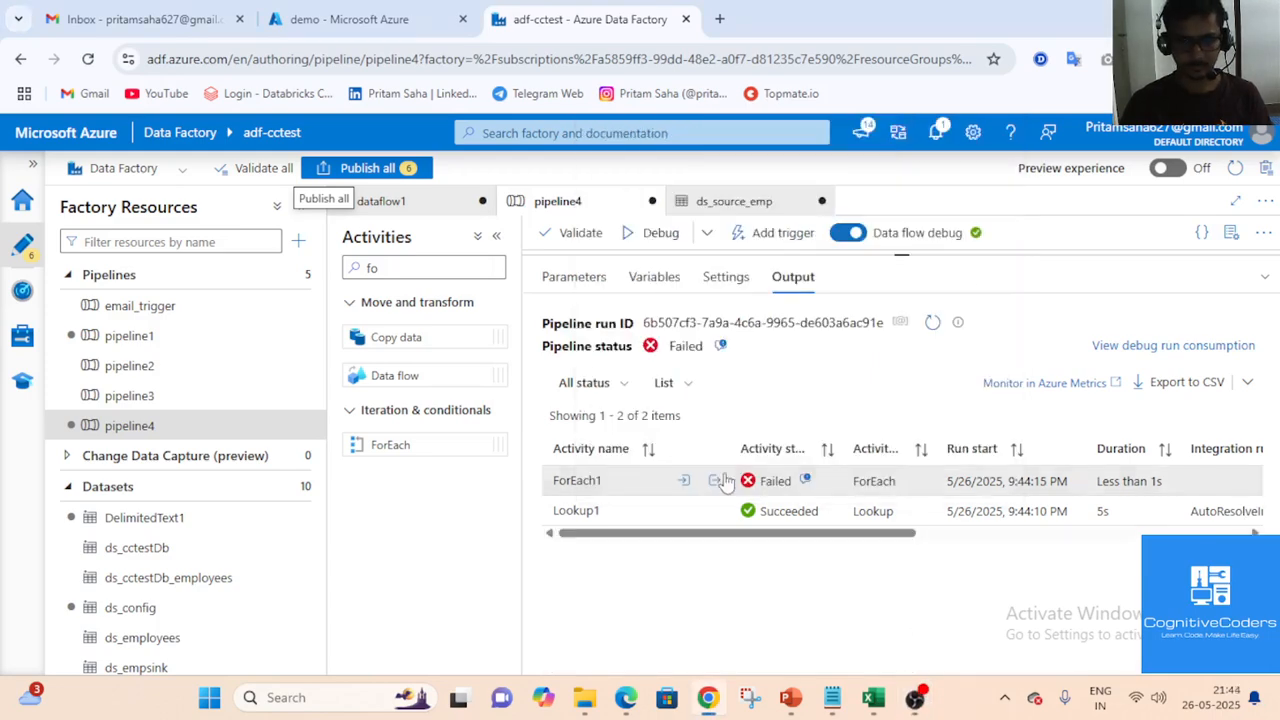
Examine the firstRow object in Lookup1's run output and recheck ForEach1's output
click(714, 511)
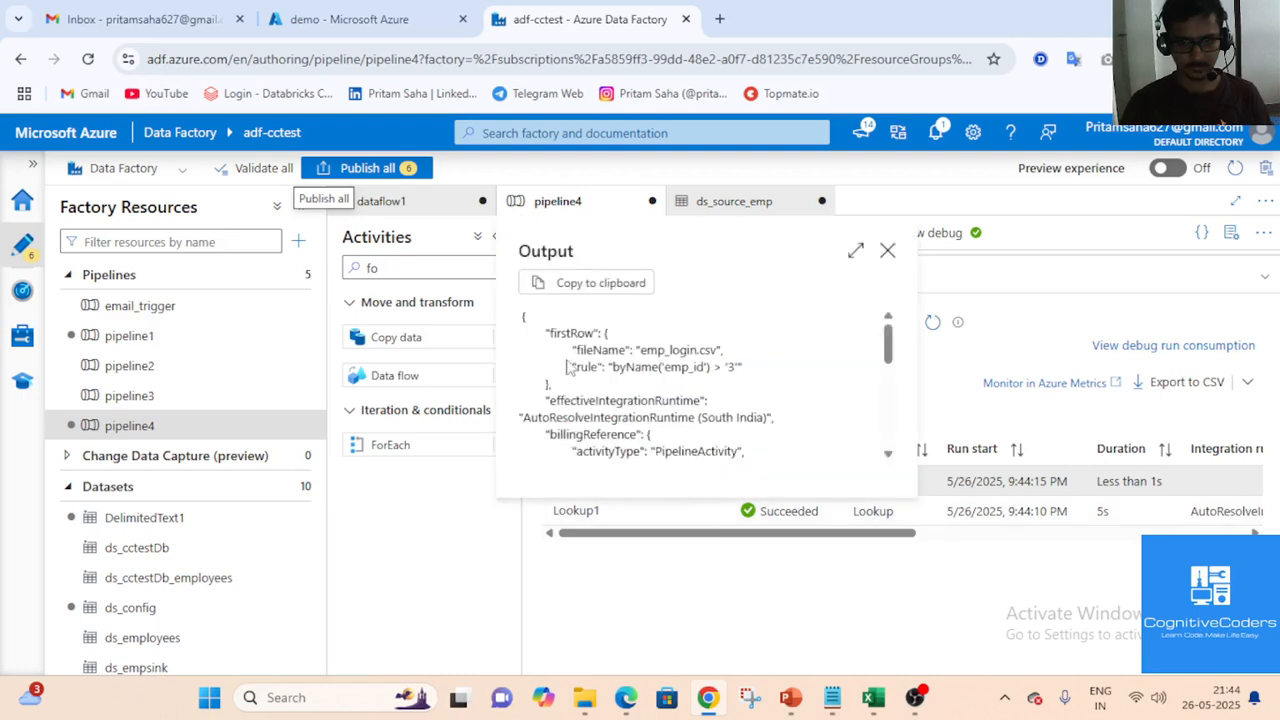
drag(524, 316, 550, 380)
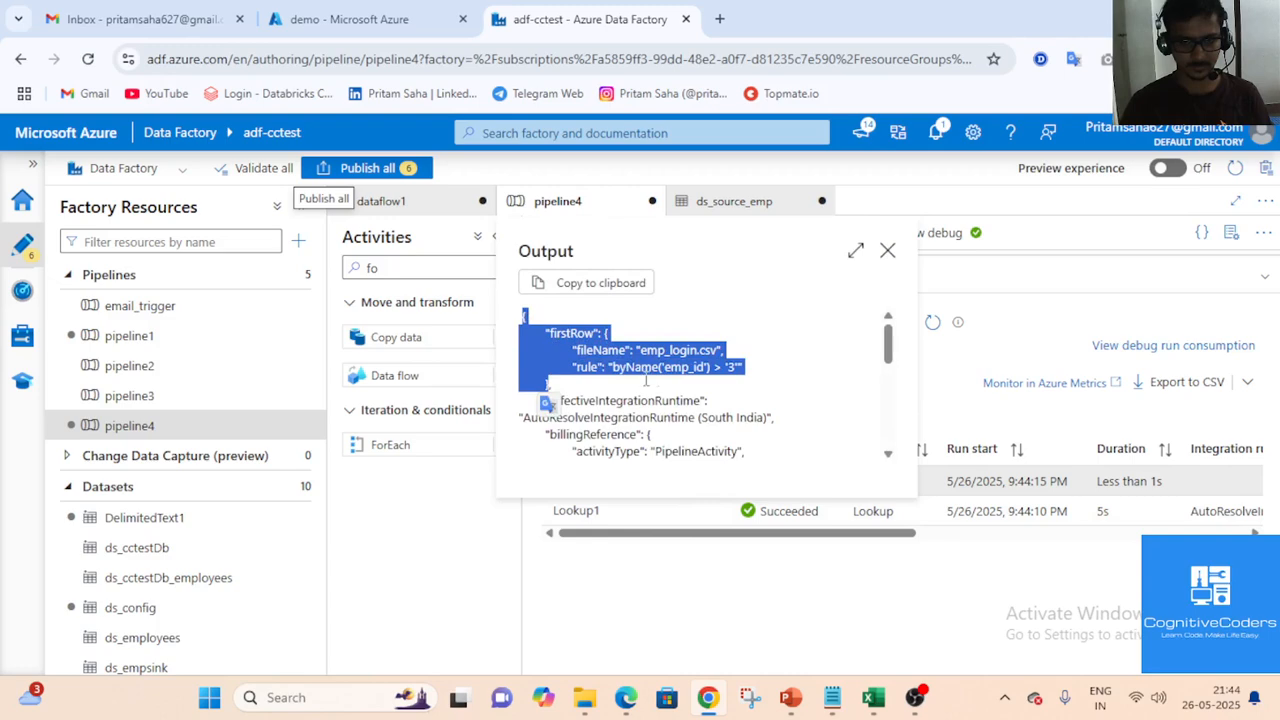
click(725, 620)
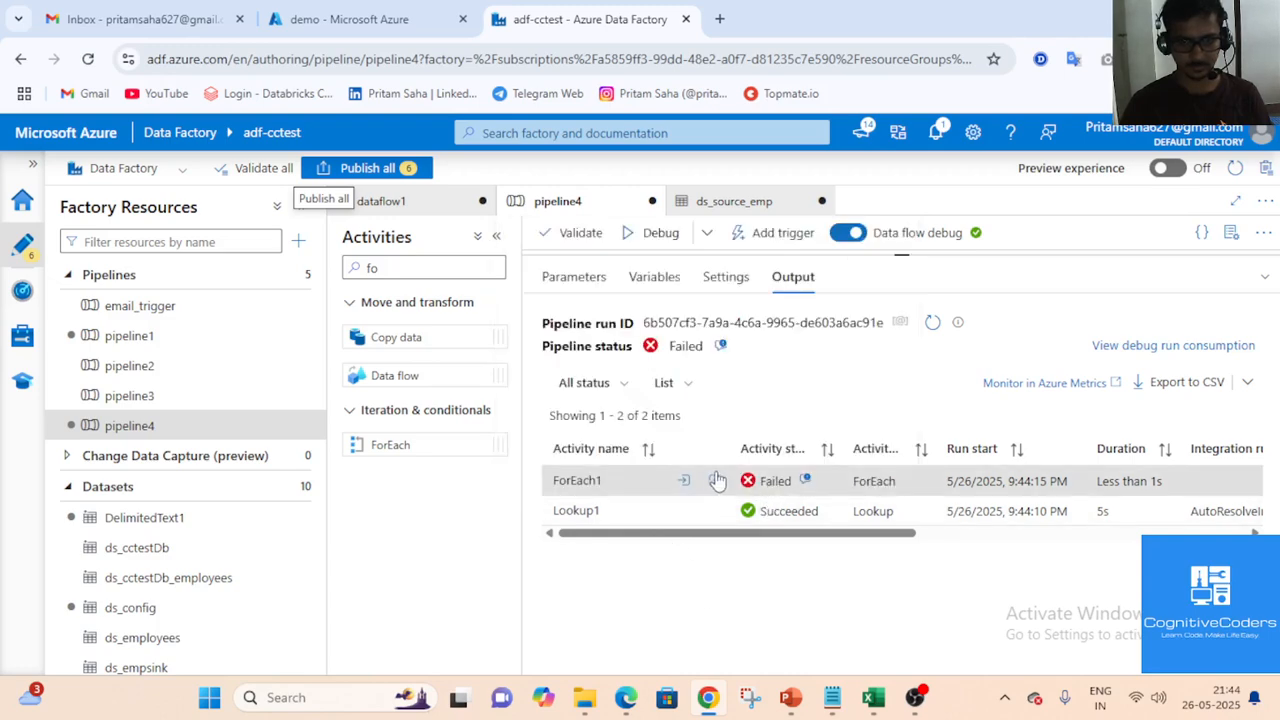
click(714, 481)
click(775, 620)
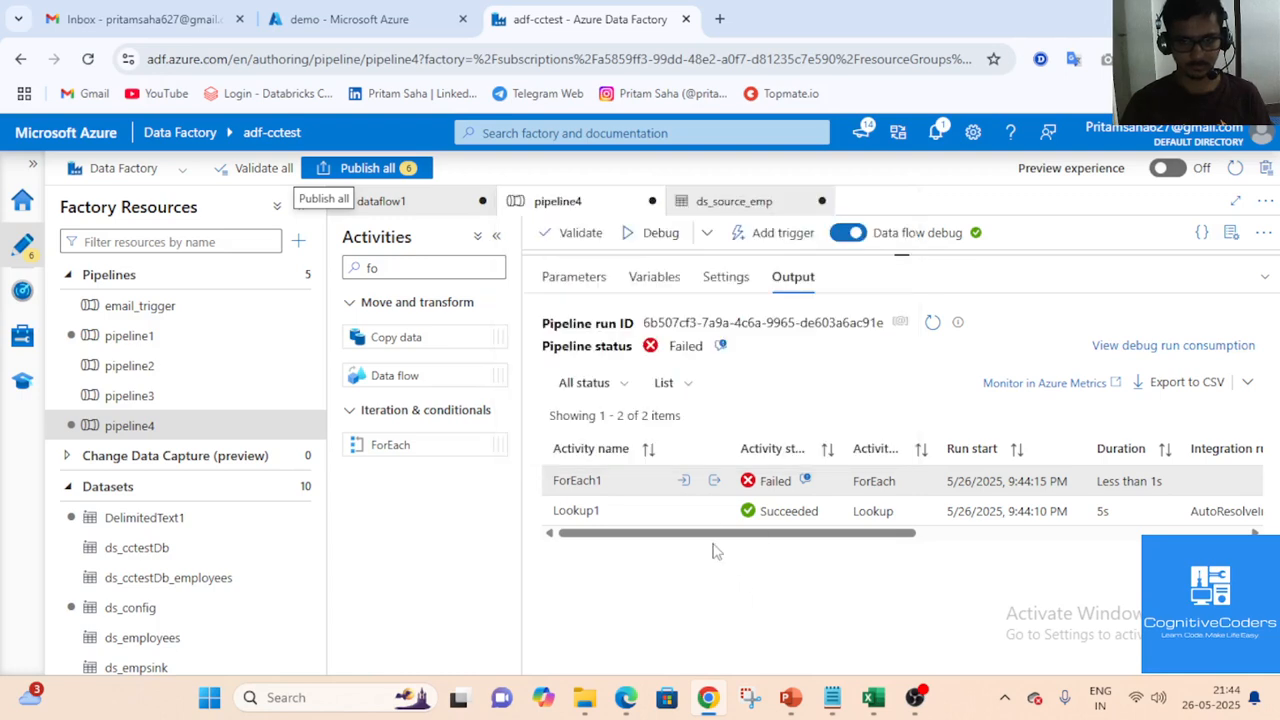
click(714, 511)
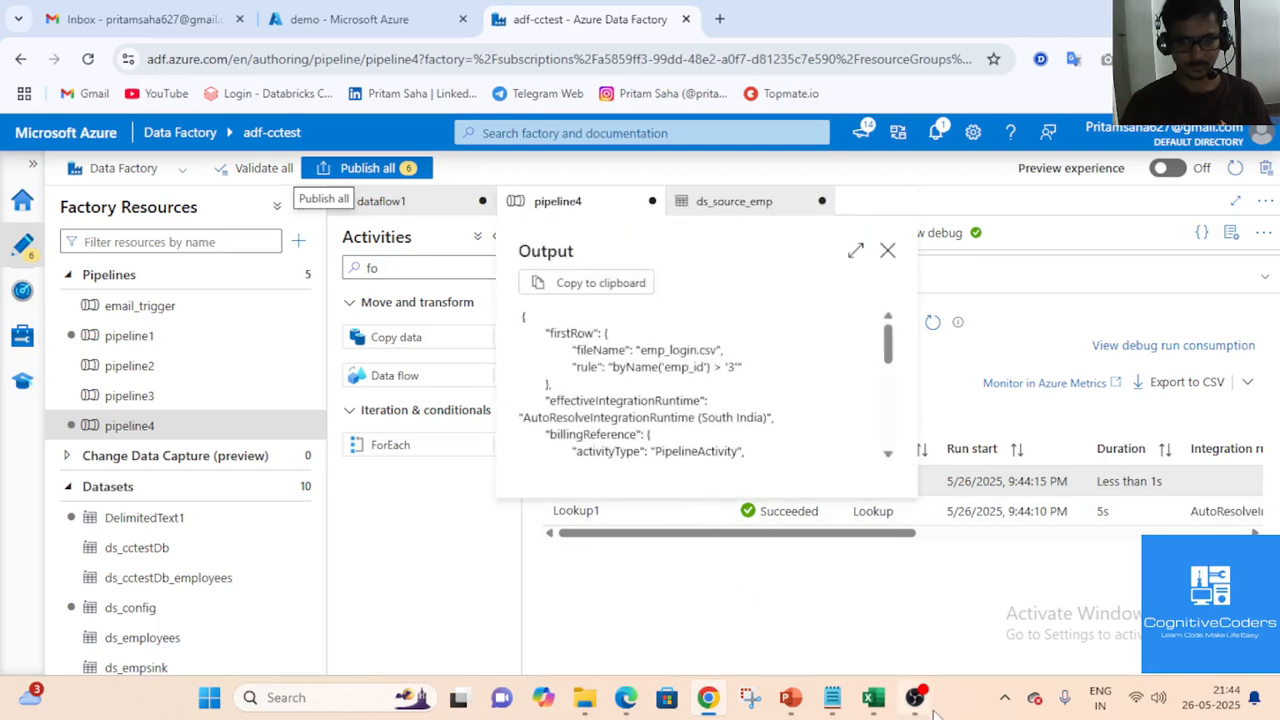
drag(524, 316, 551, 380)
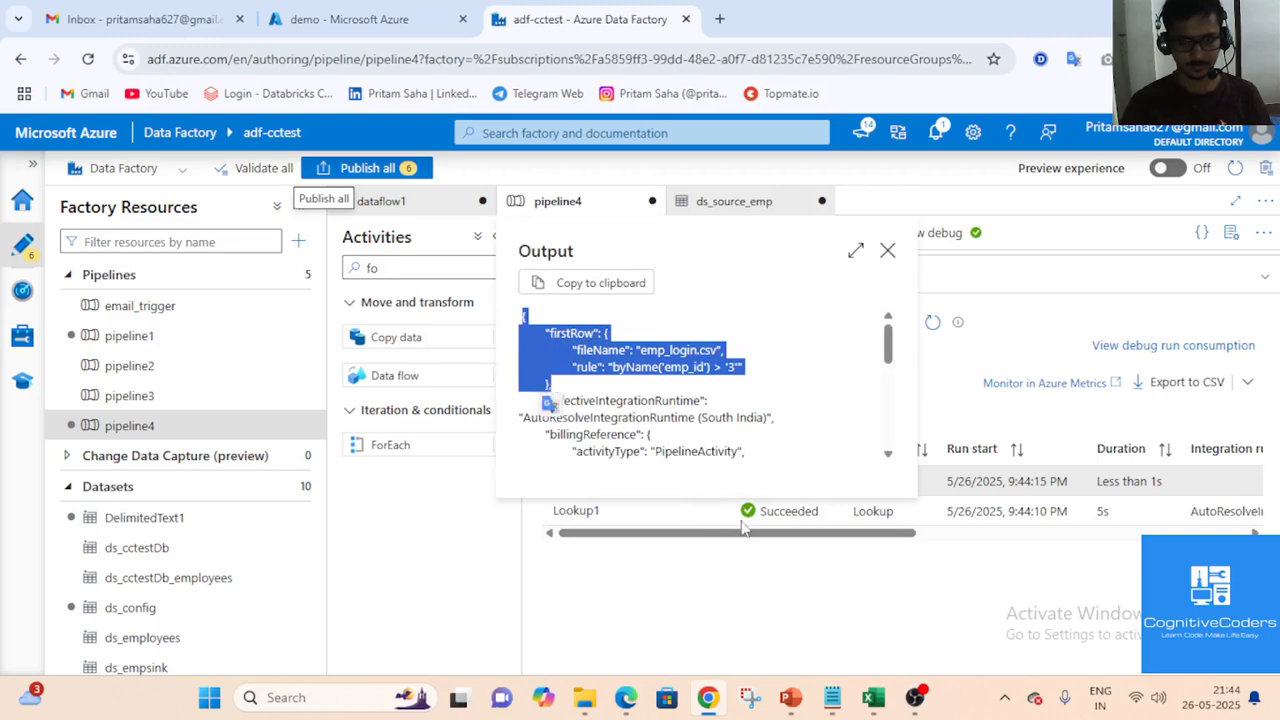
click(727, 584)
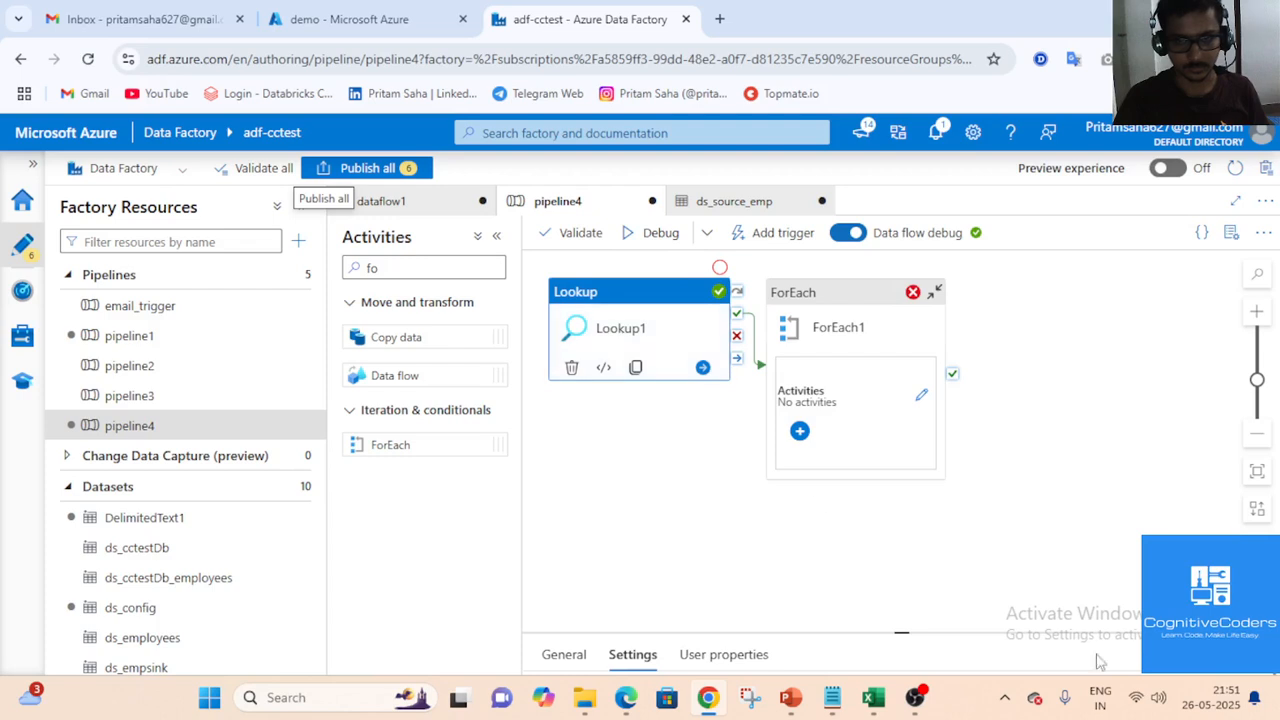
Turn off the First row only option in the Lookup1 activity's settings
drag(902, 632, 902, 255)
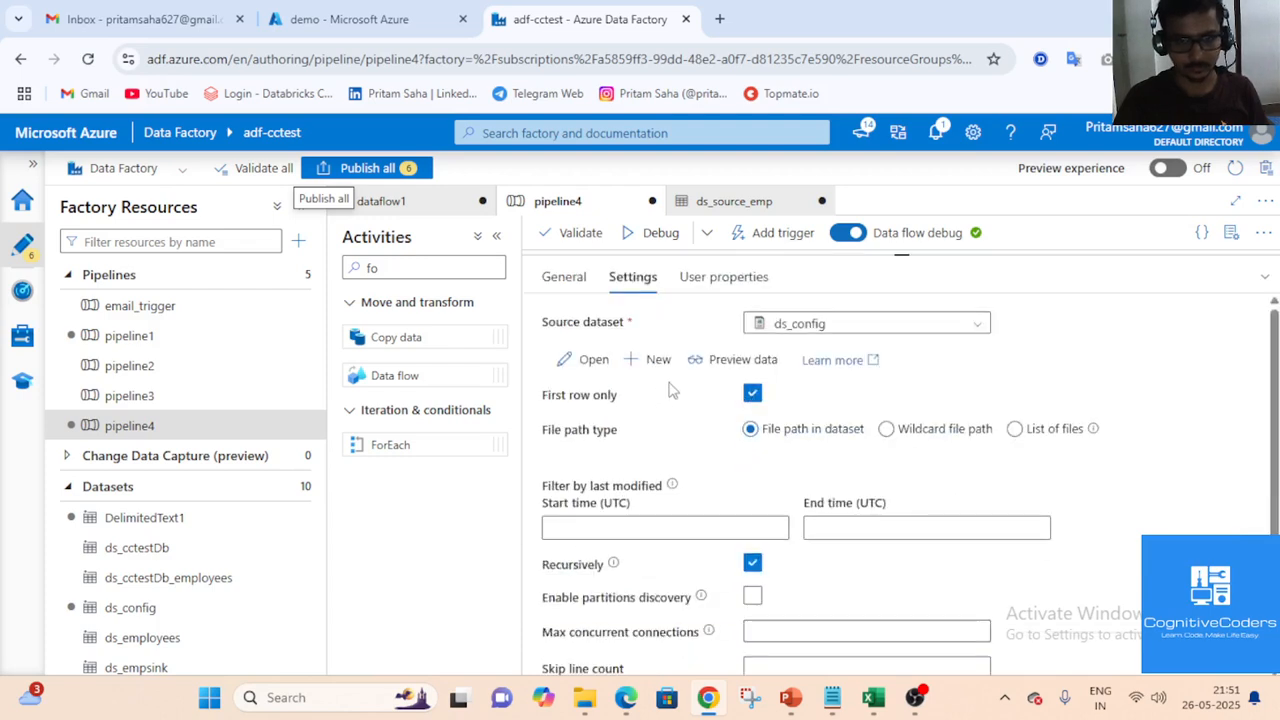
click(752, 395)
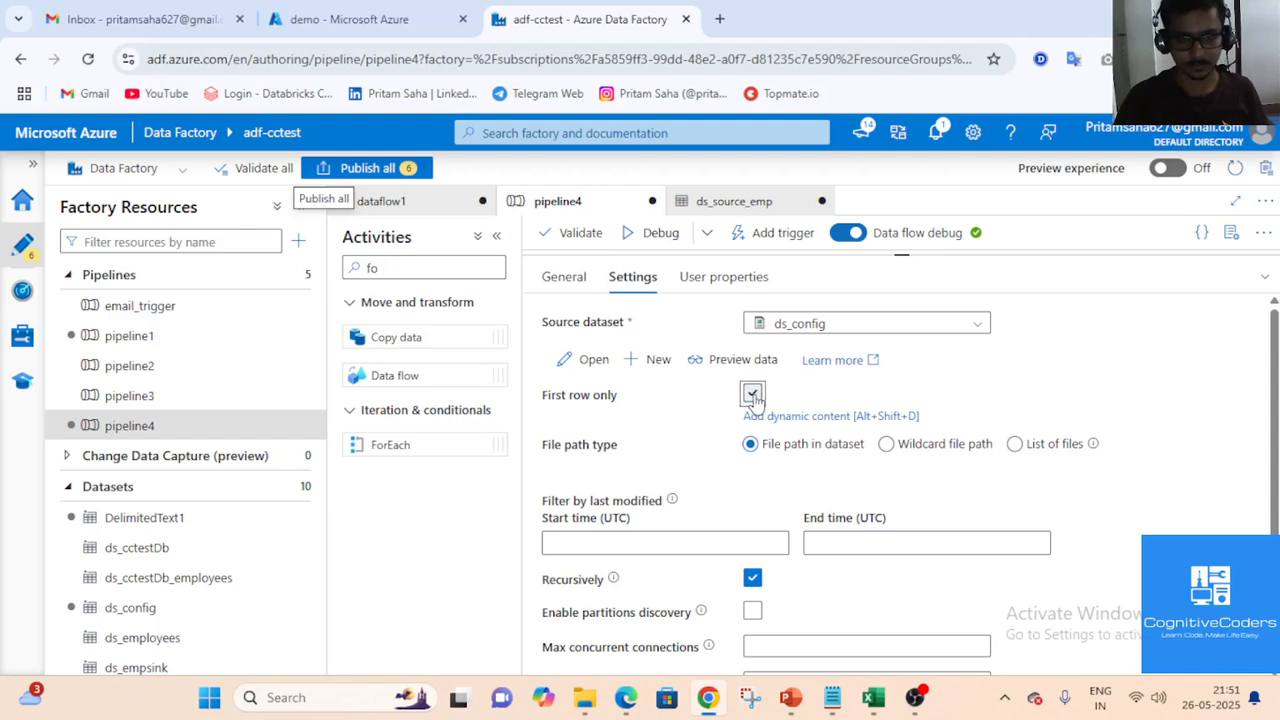
click(1263, 284)
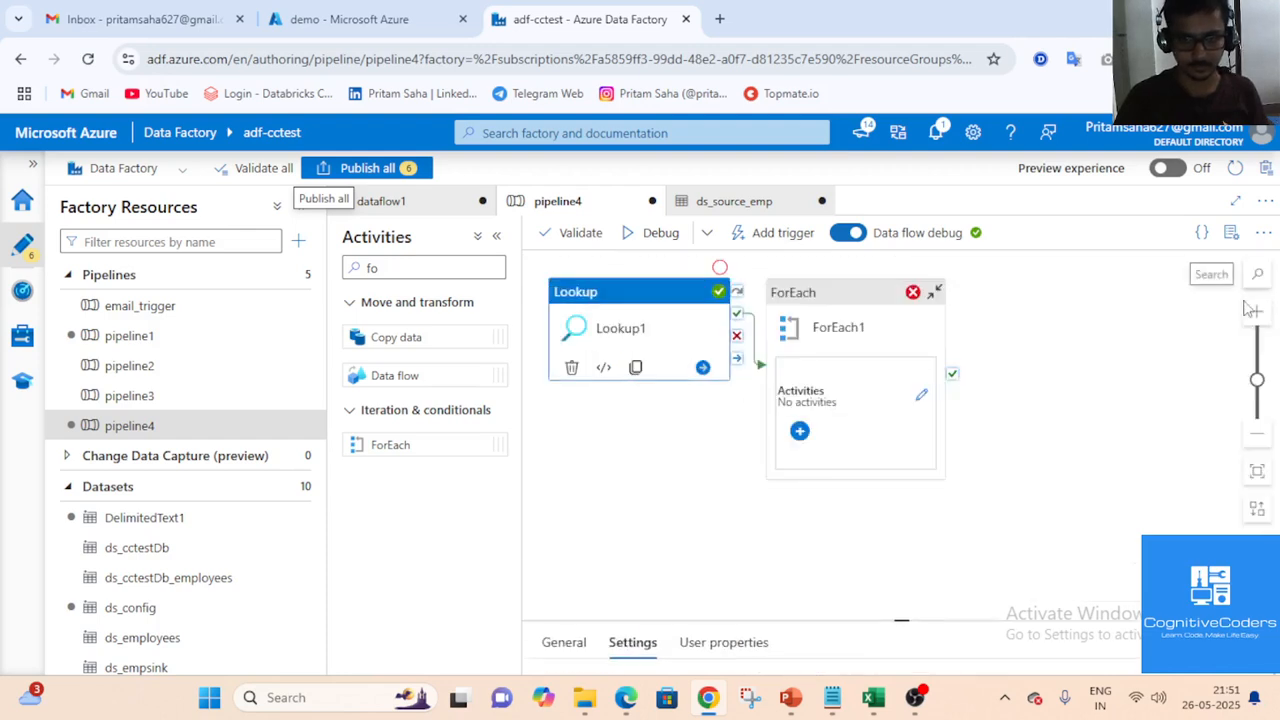
Clear the Items expression of ForEach1 in the pipeline expression builder
click(880, 330)
click(1265, 656)
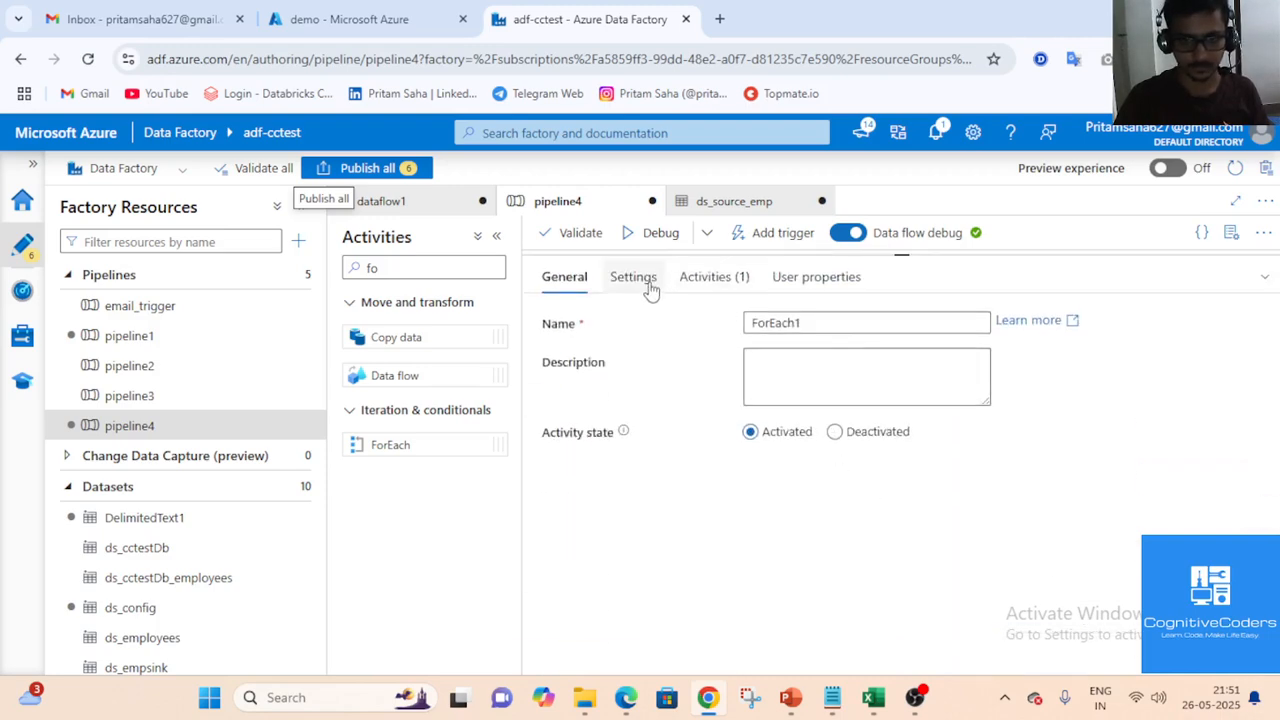
click(634, 278)
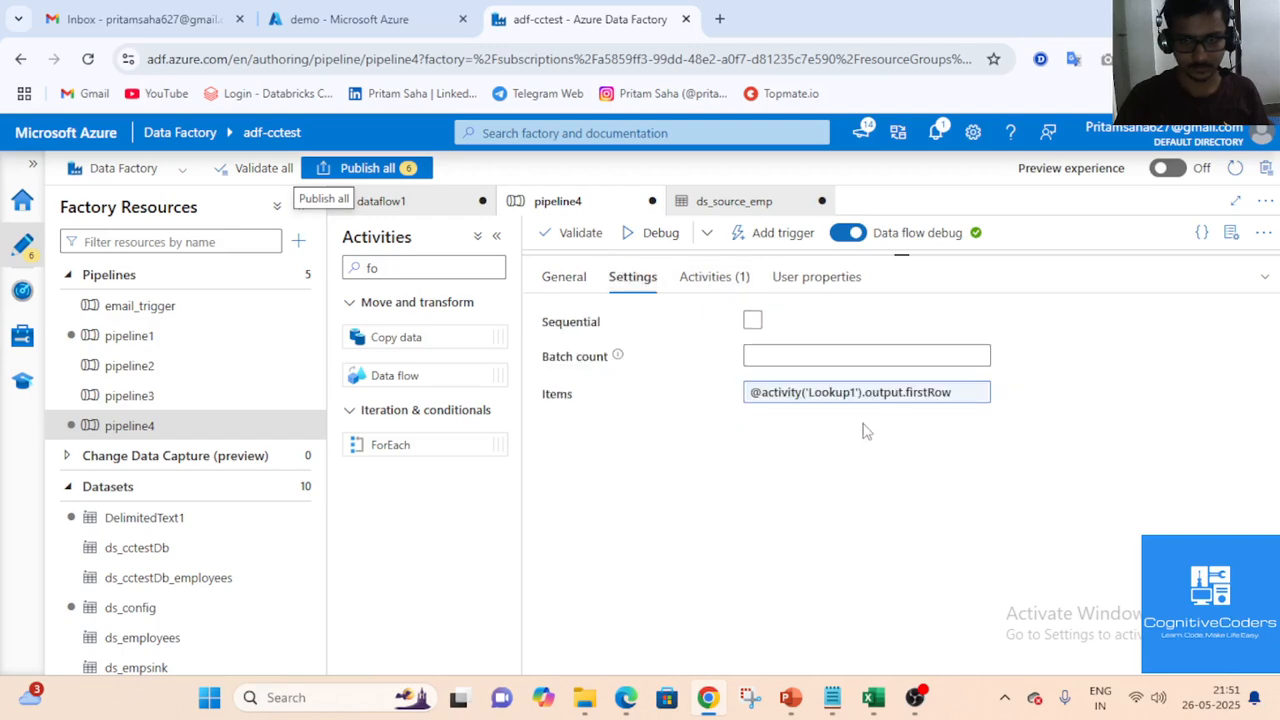
click(866, 391)
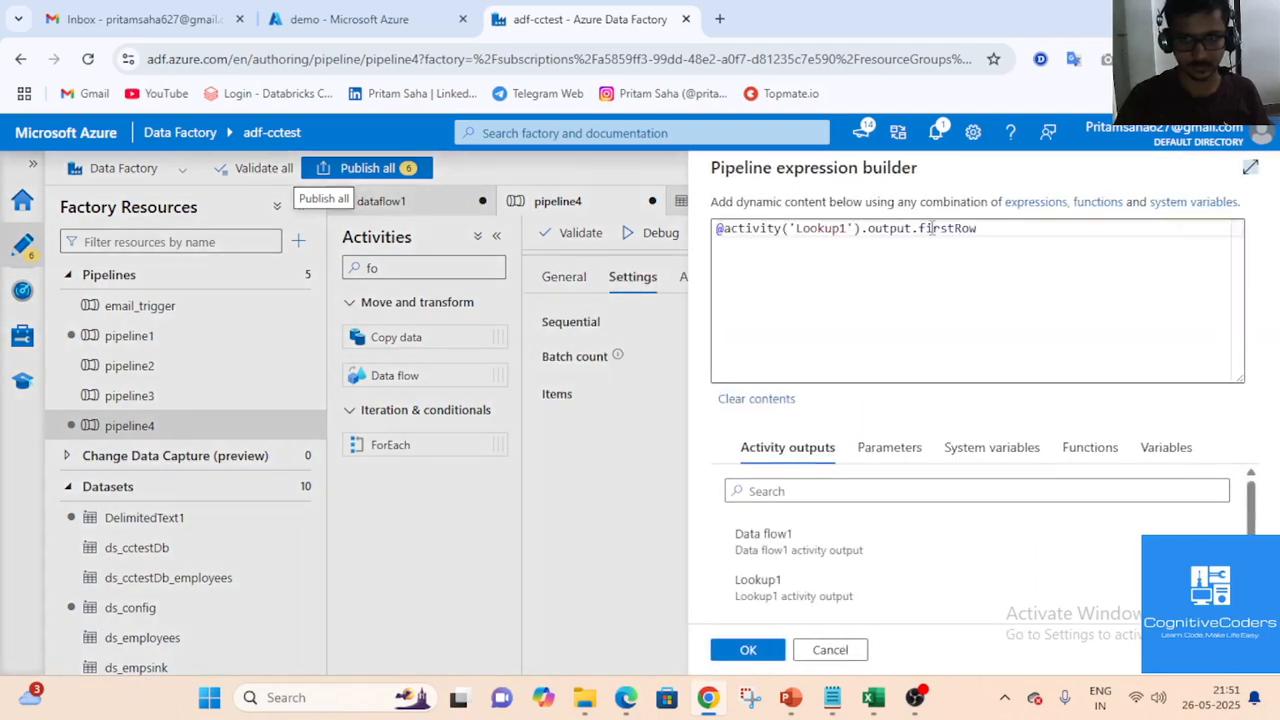
drag(1020, 233, 668, 235)
key(BackSpace)
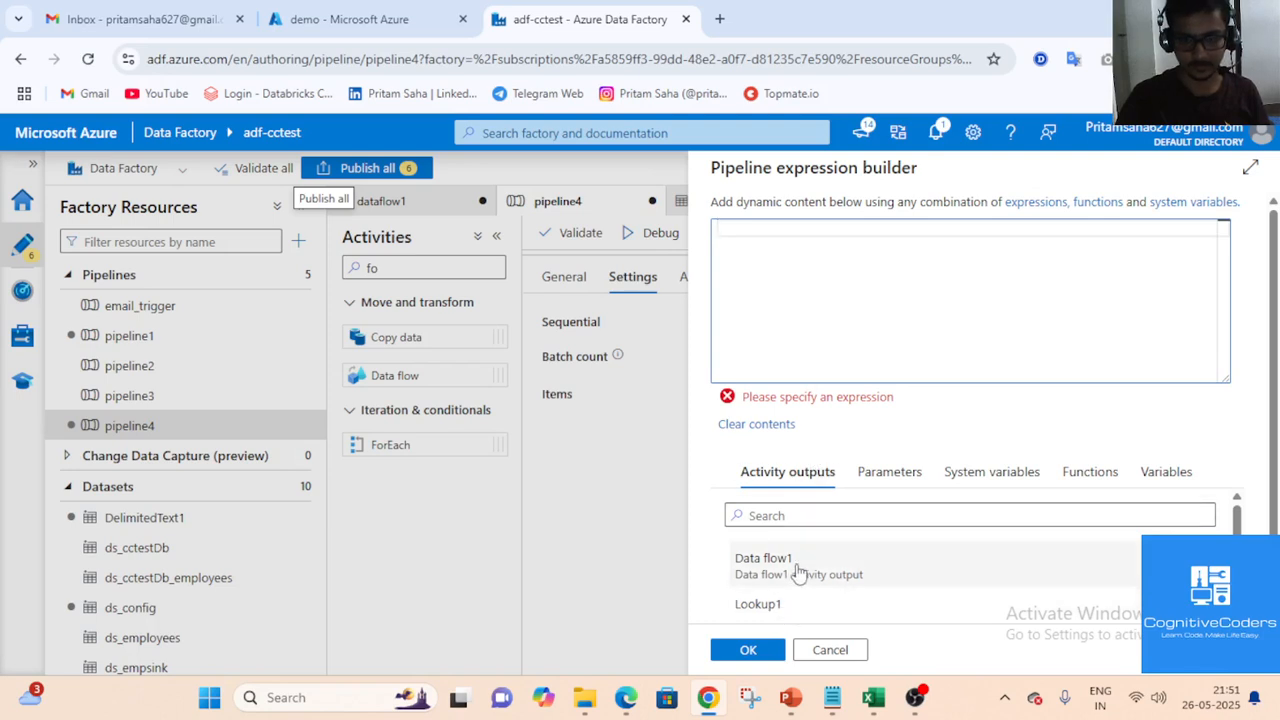
scroll(810, 575, down, 2)
scroll(825, 558, up, 2)
scroll(832, 560, down, 2)
scroll(836, 562, up, 2)
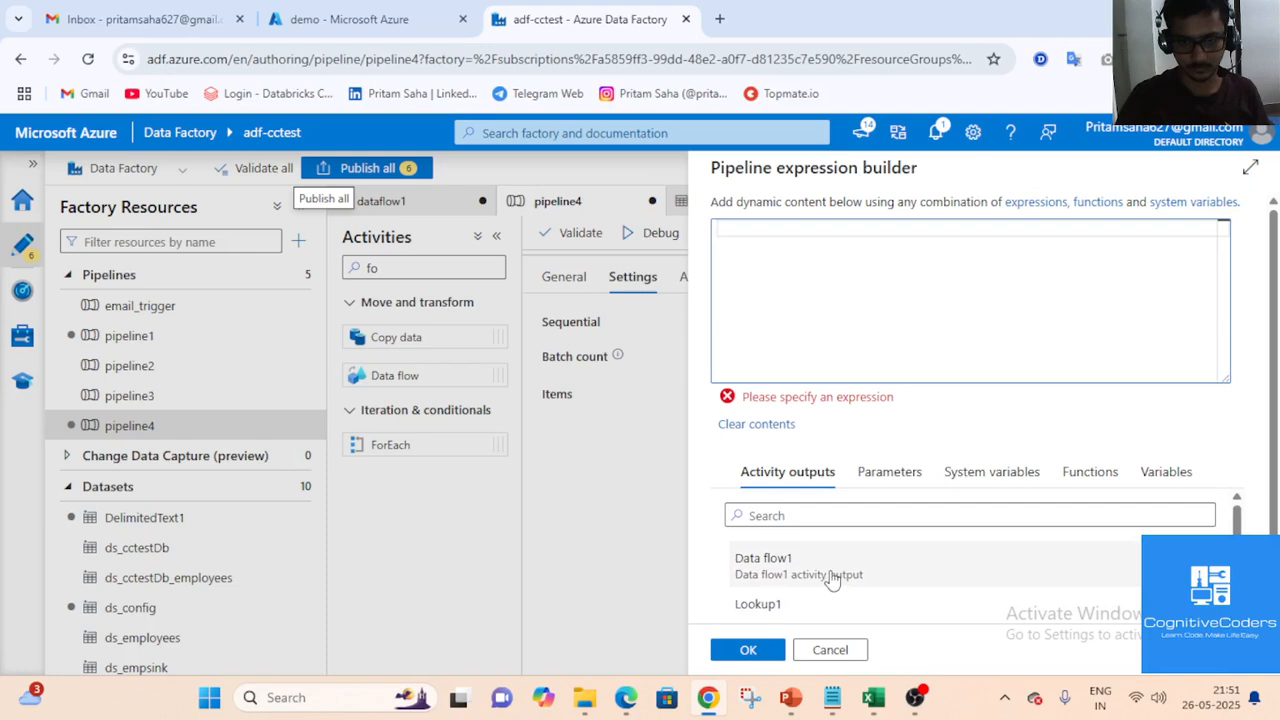
click(842, 568)
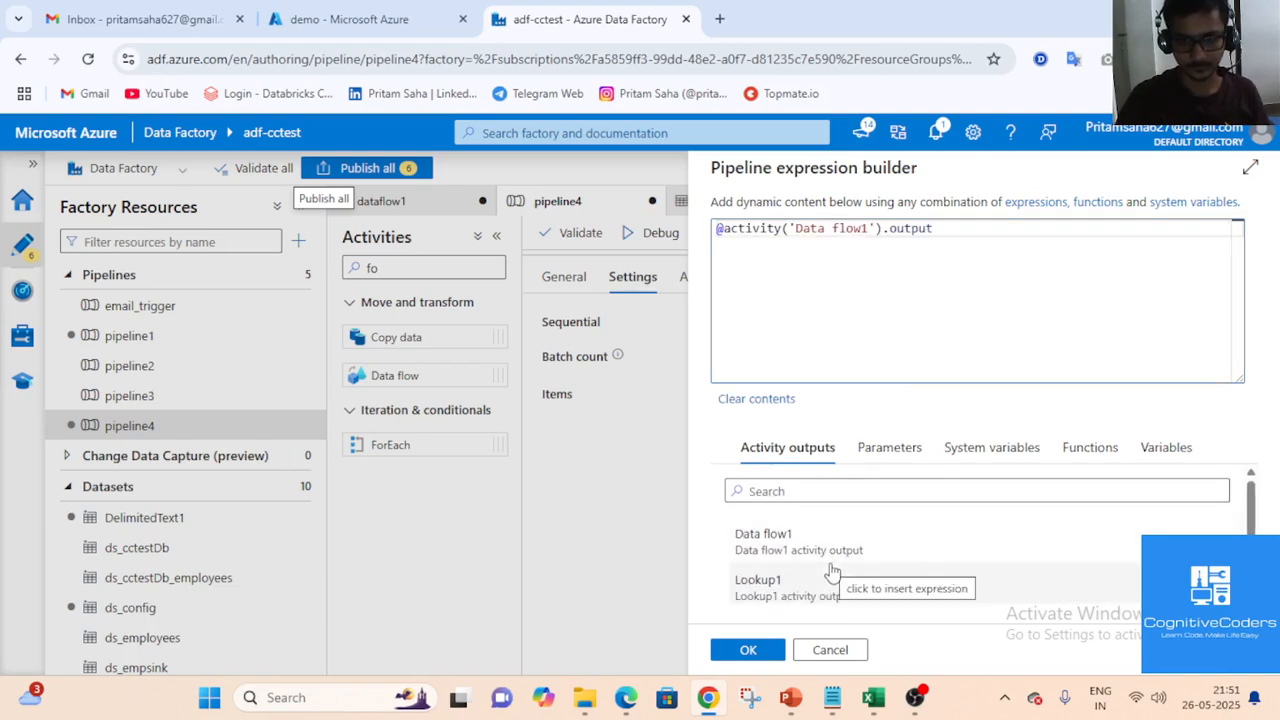
scroll(1258, 515, down, 2)
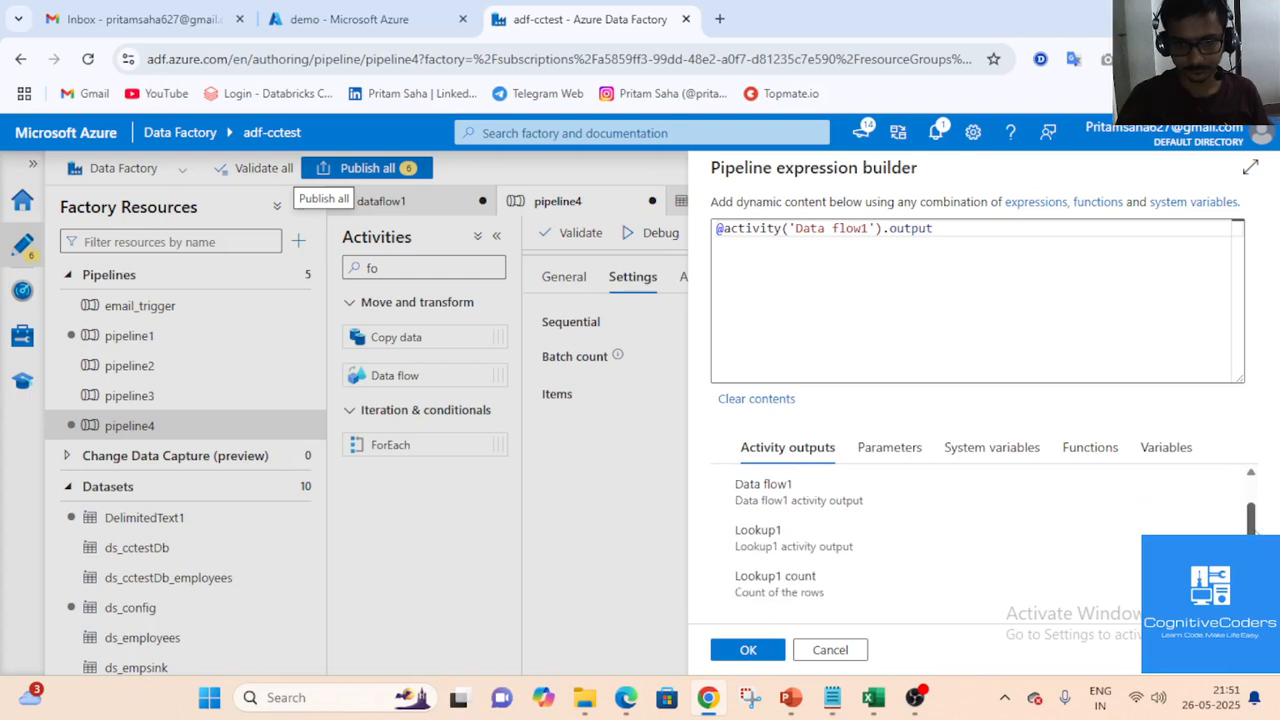
click(885, 541)
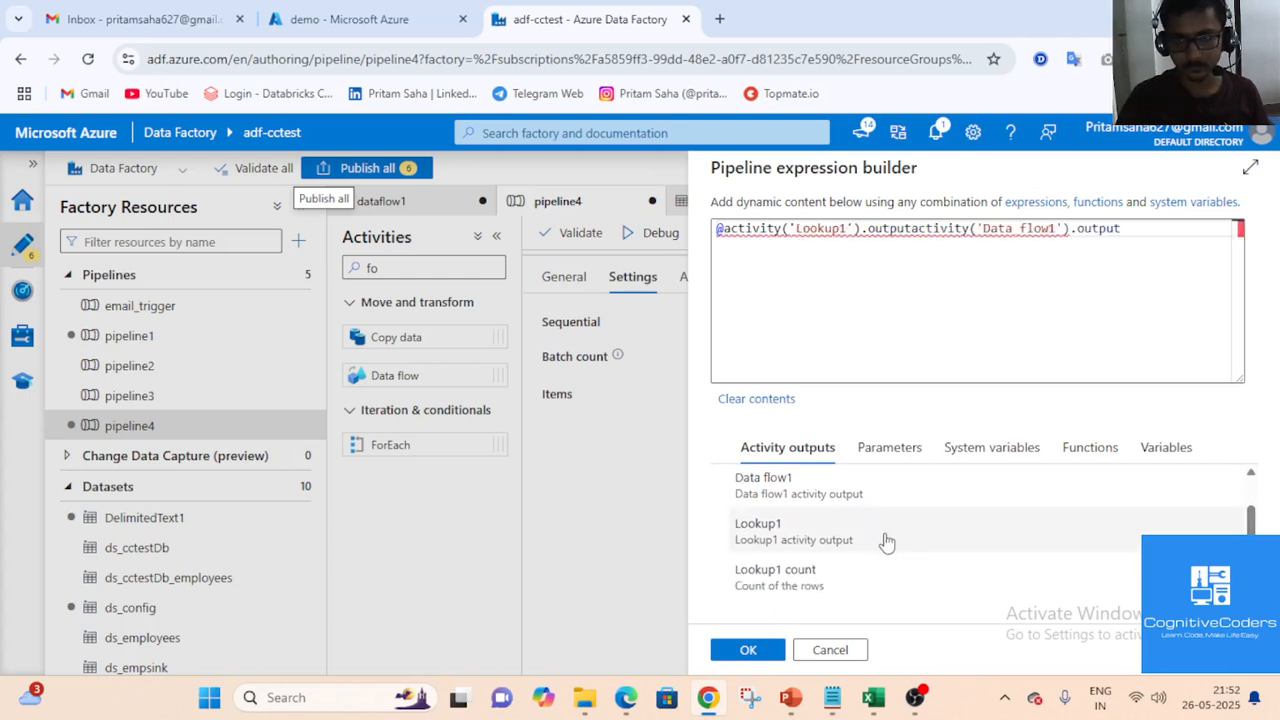
scroll(843, 545, down, 1)
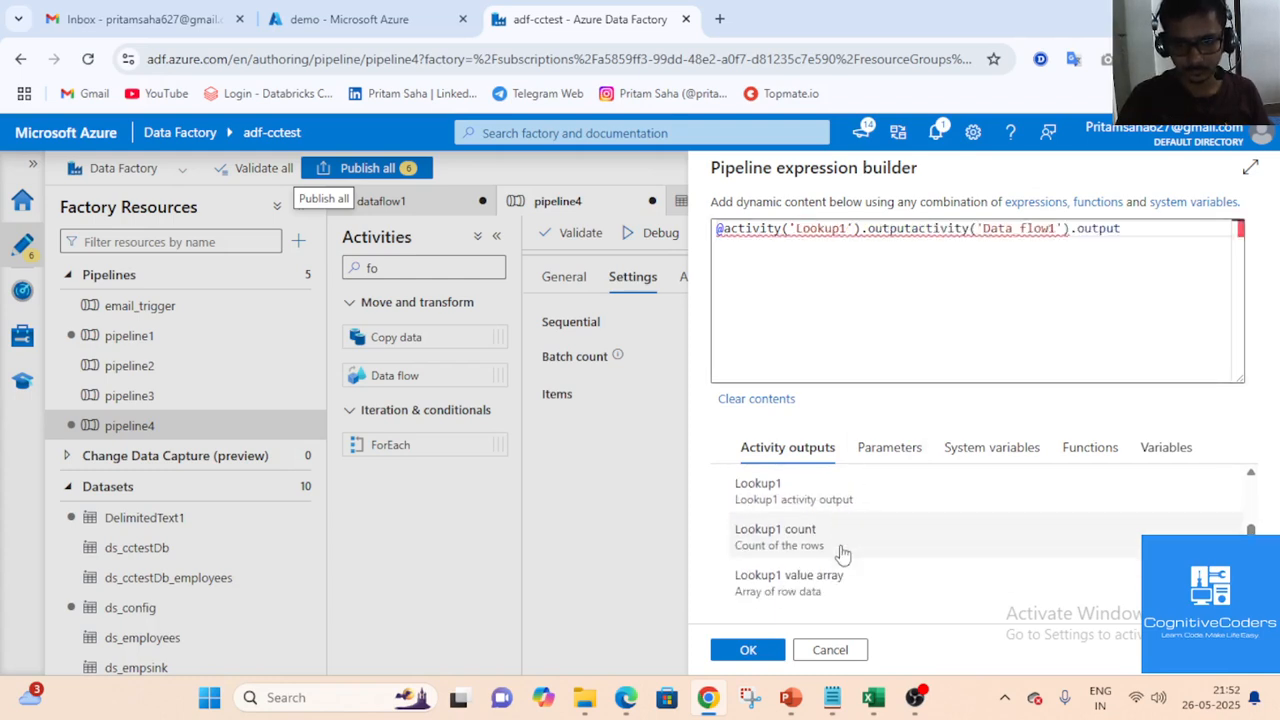
click(838, 585)
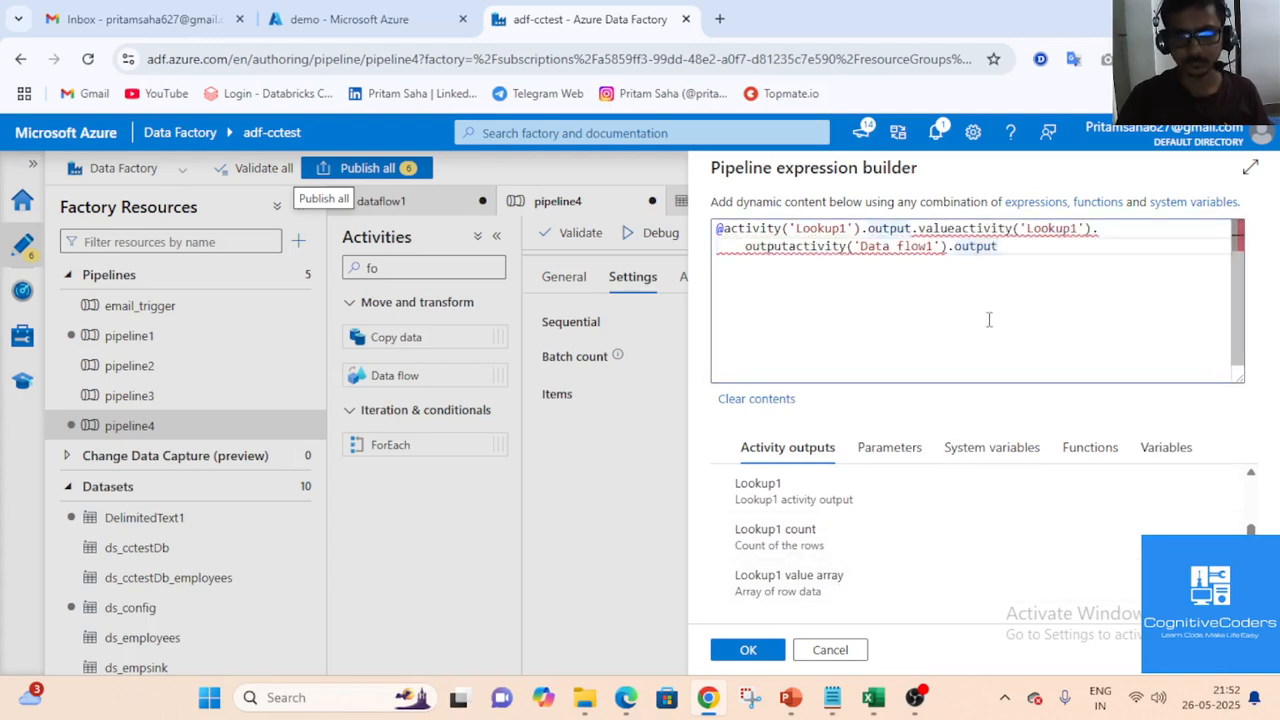
key(ctrl+a)
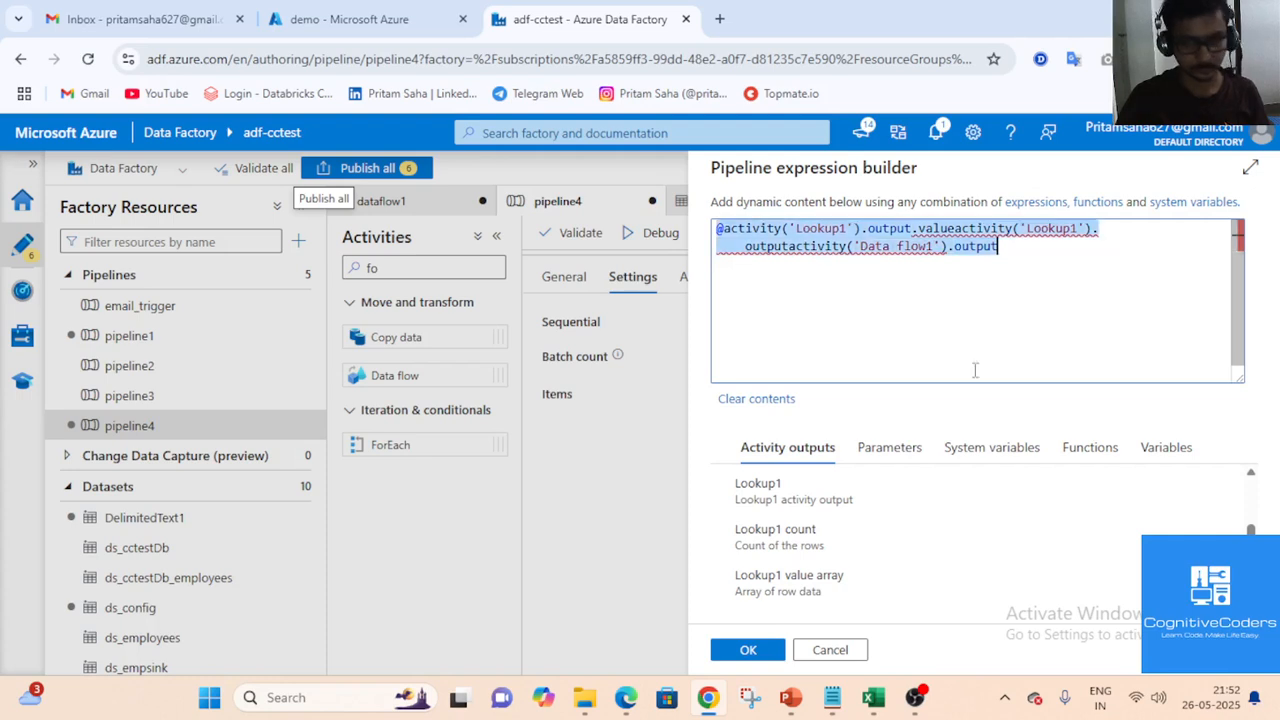
key(BackSpace)
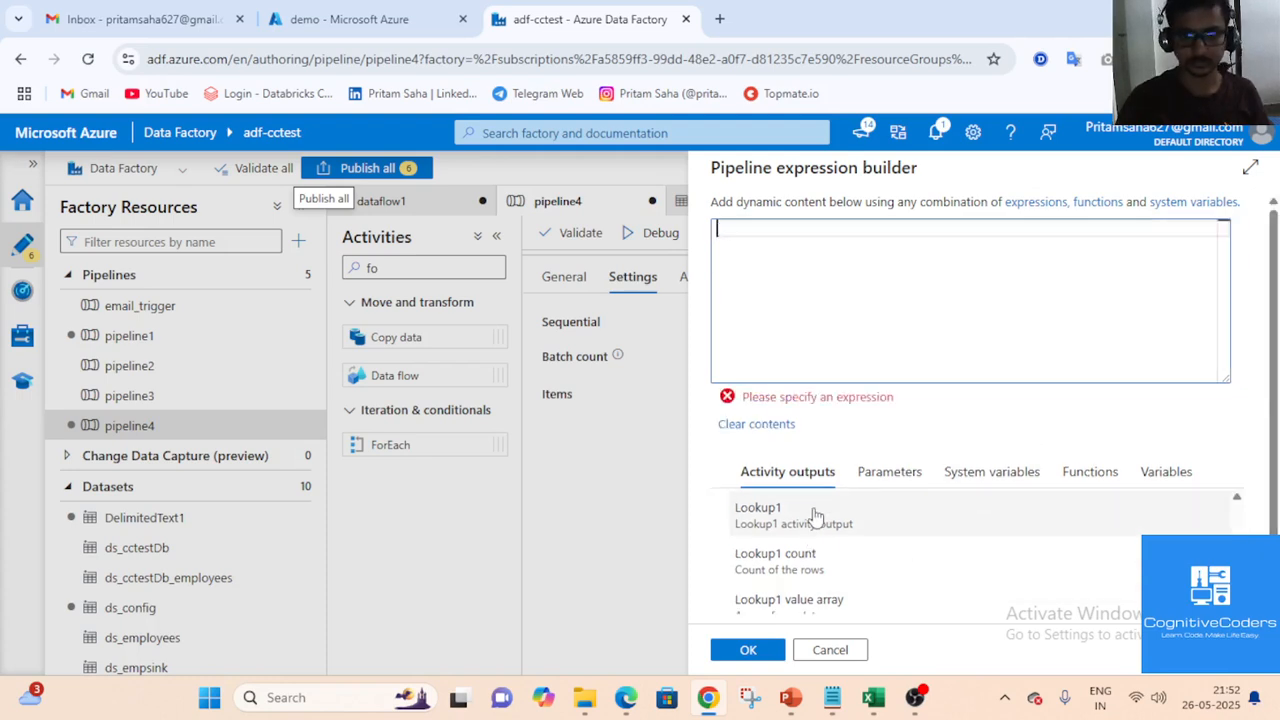
click(833, 585)
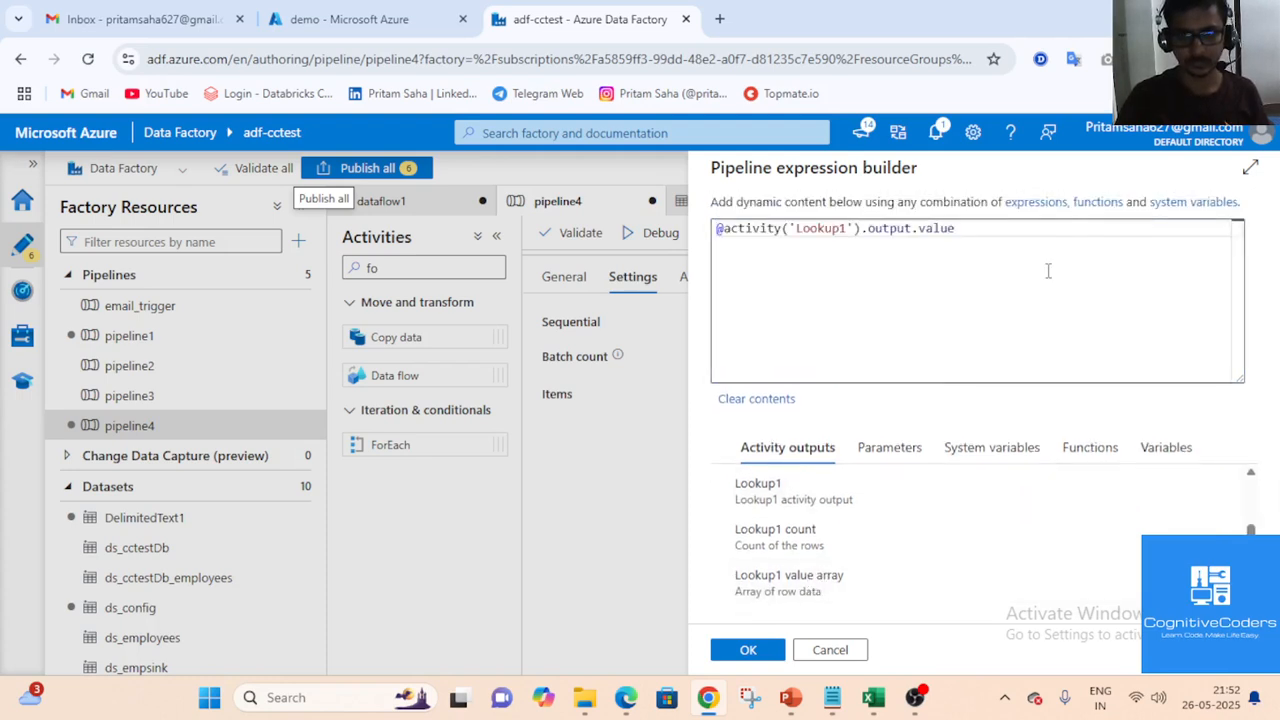
click(748, 651)
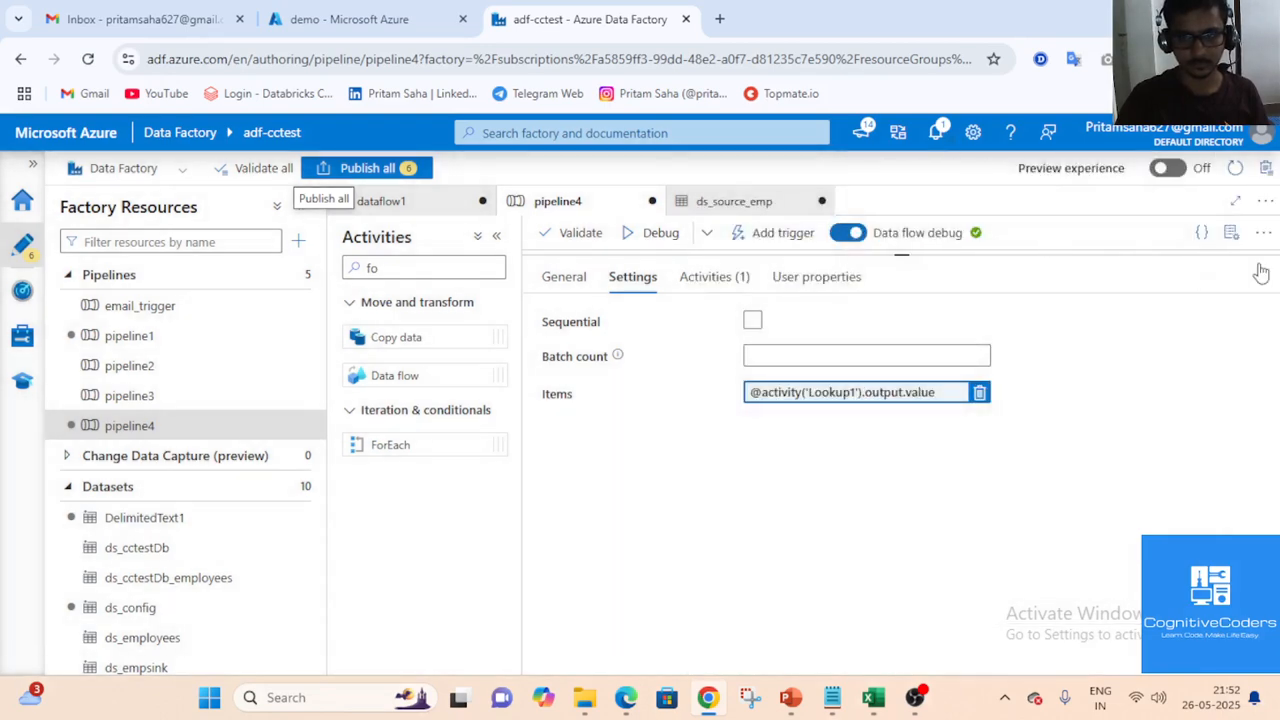
click(1262, 283)
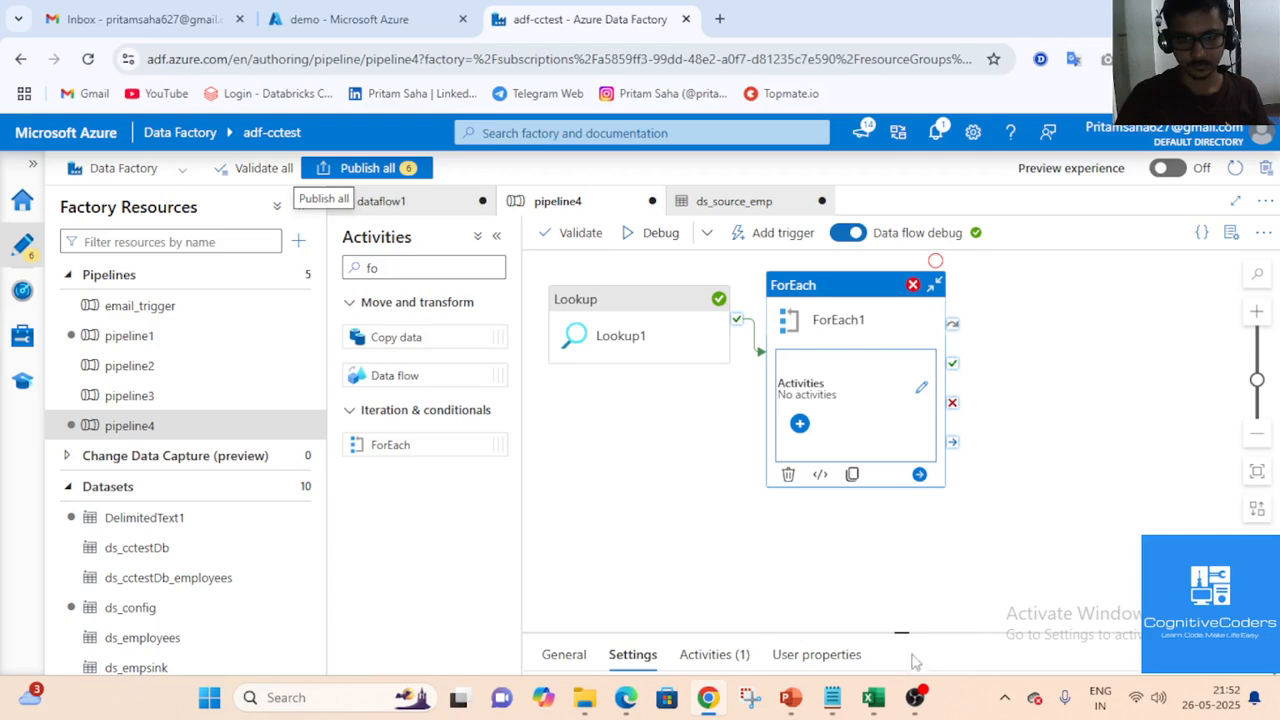
Show the debug run results of pipeline4 and examine the value array in Lookup1's output
click(884, 520)
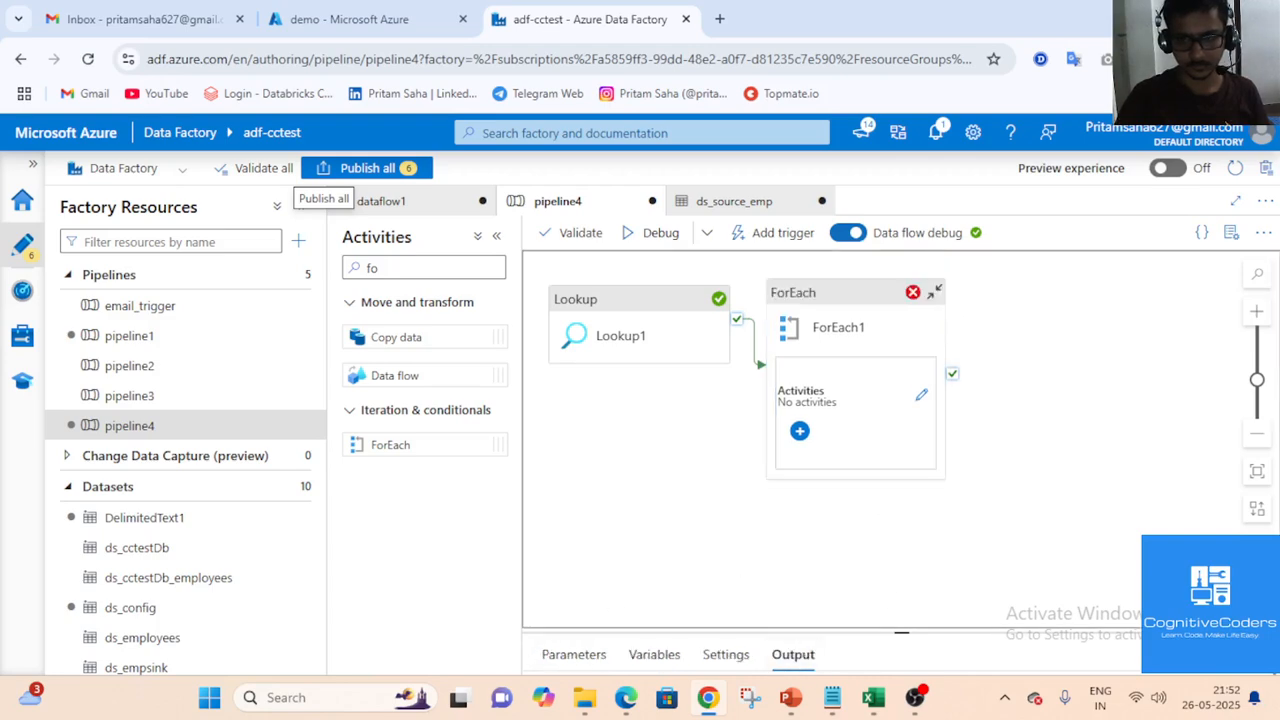
drag(901, 632, 901, 255)
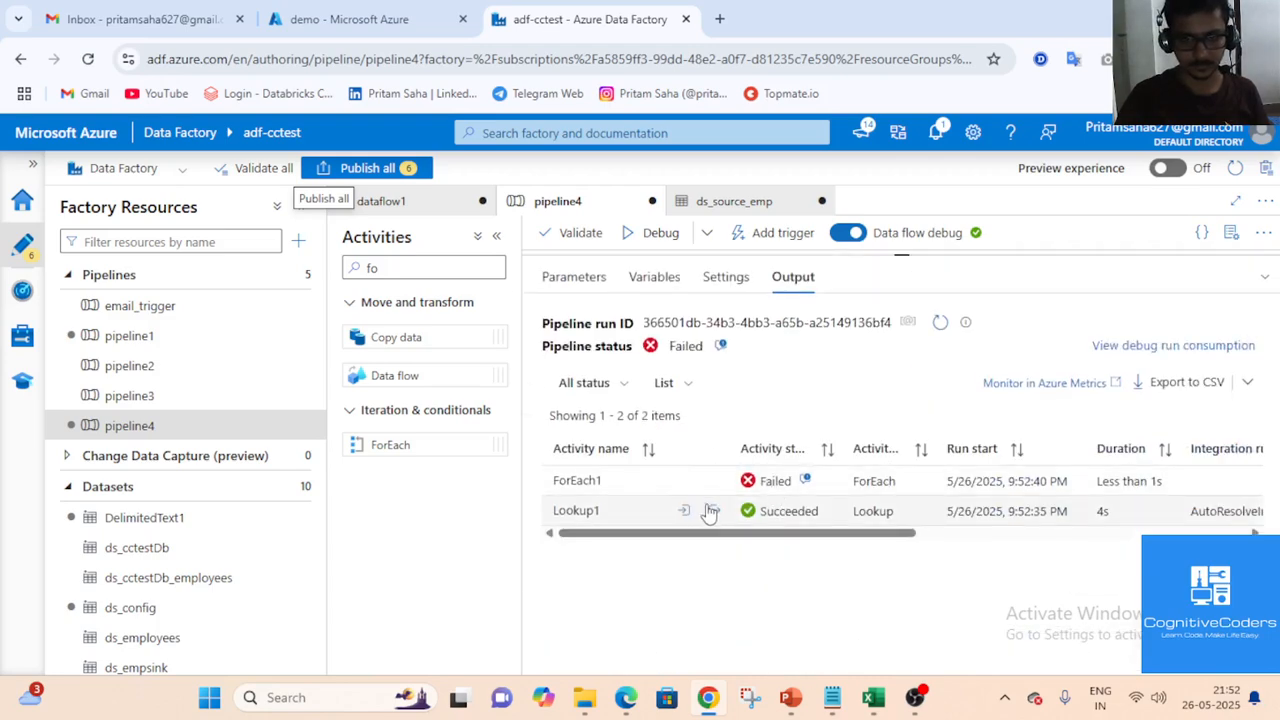
click(711, 511)
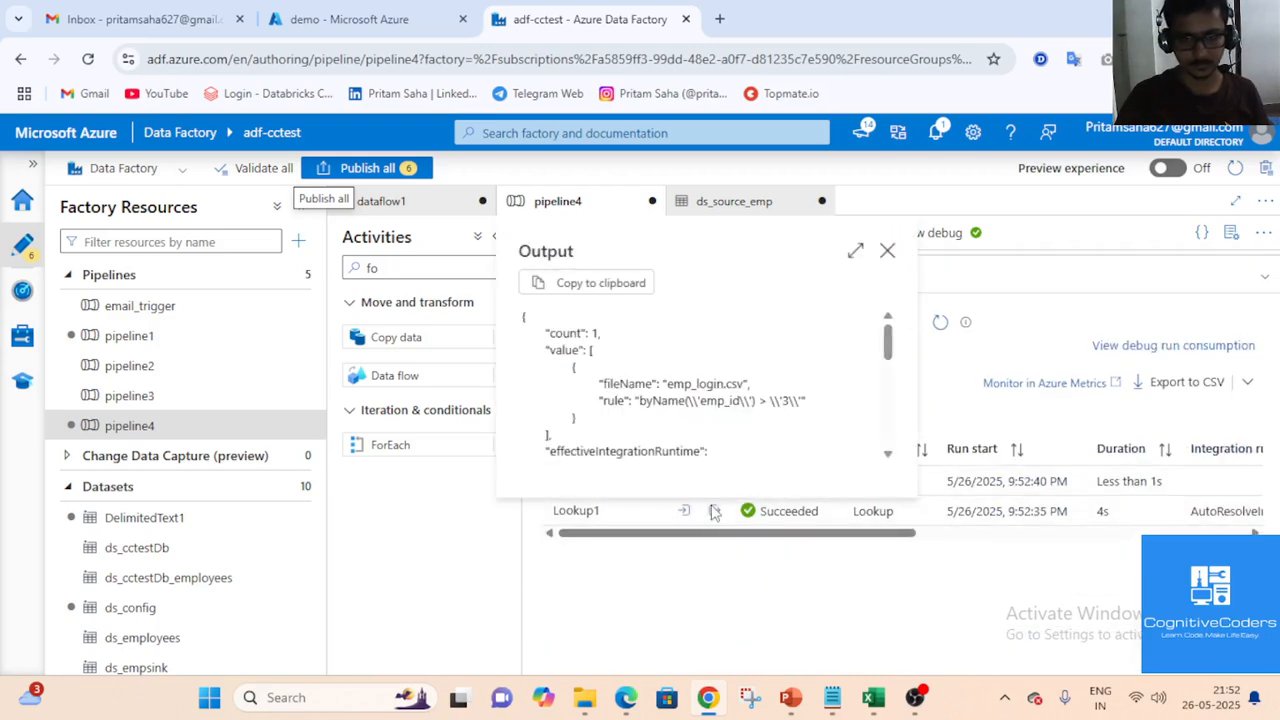
double_click(574, 350)
click(620, 372)
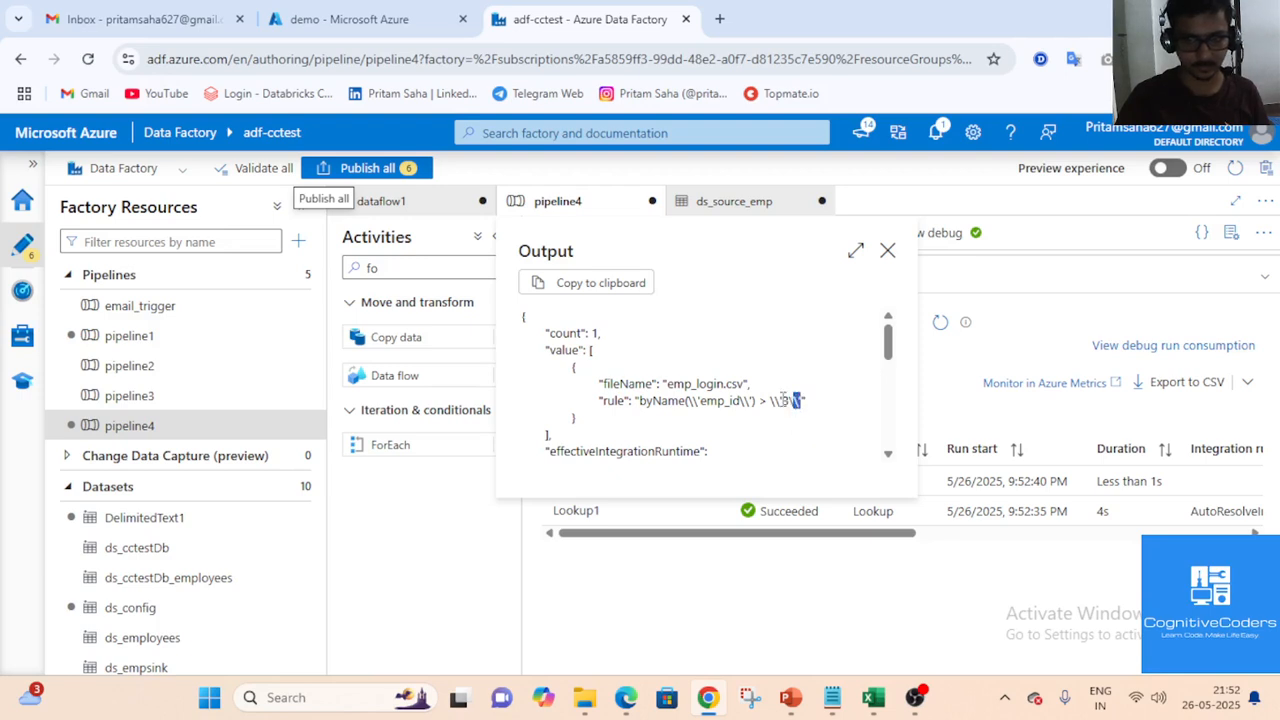
Compare the escaped comparison value of the rule in Lookup1's output with the rule in the config workbook
drag(771, 400, 797, 400)
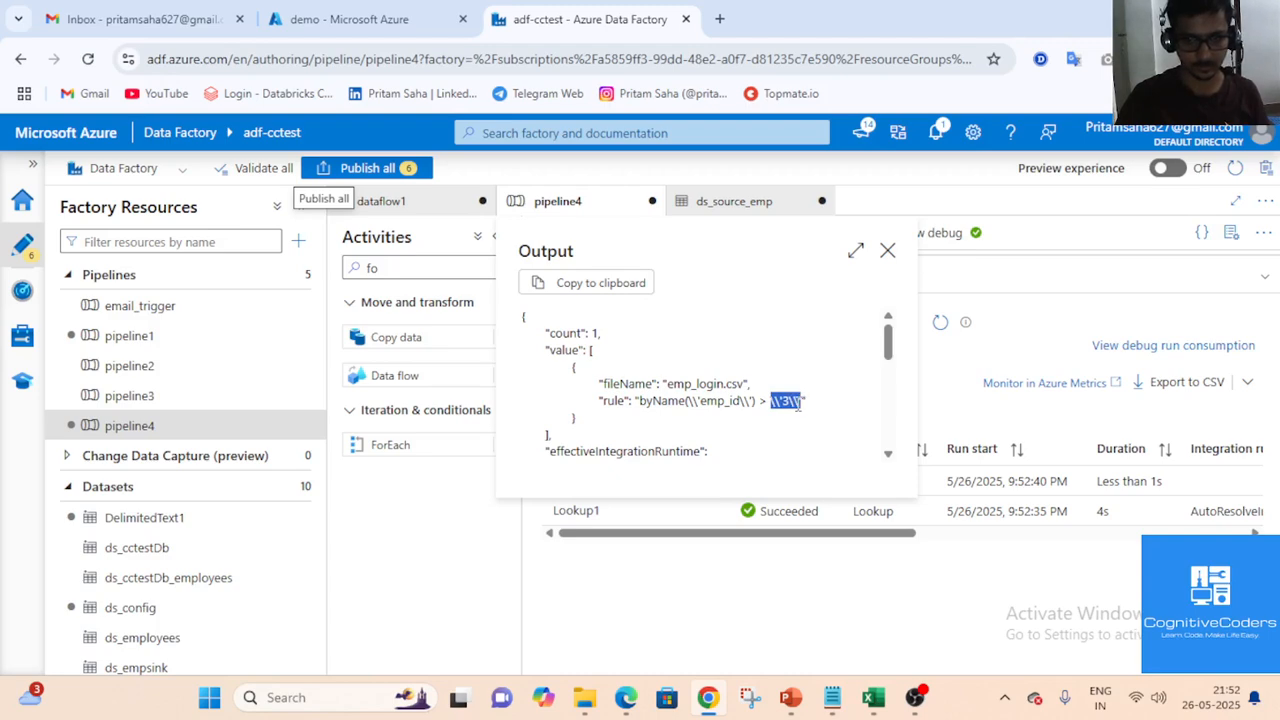
click(873, 697)
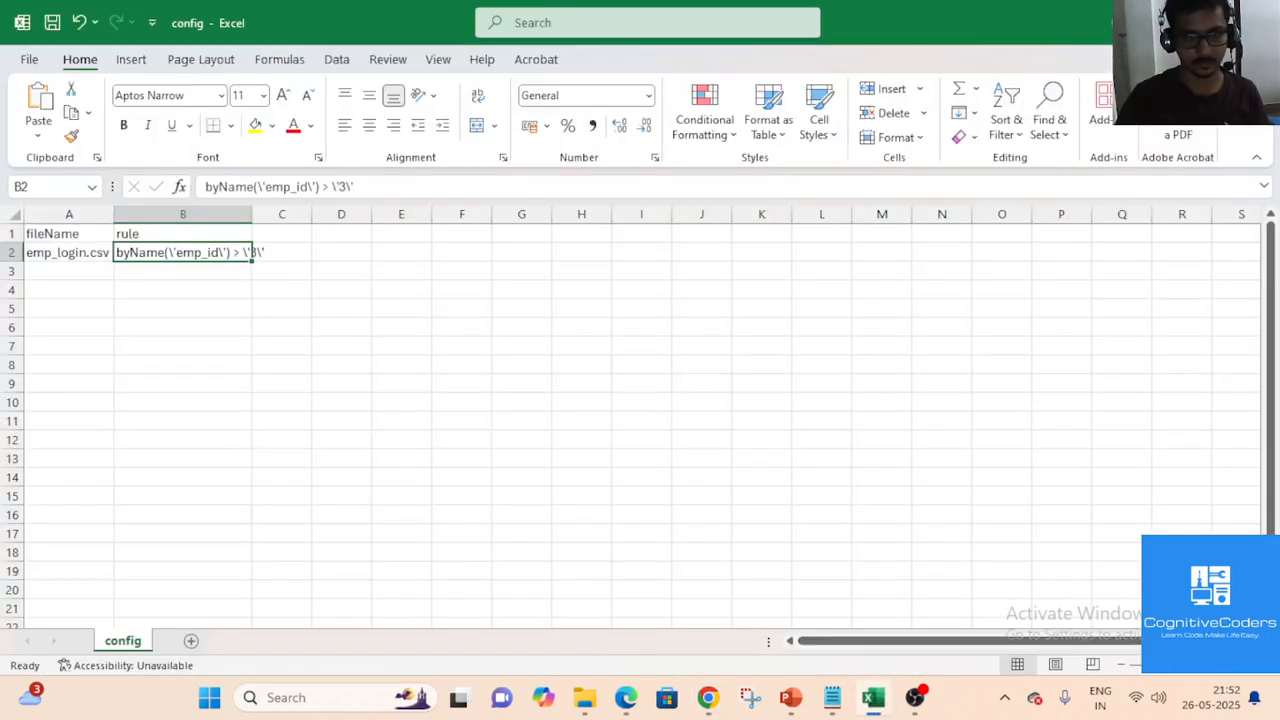
key(alt+Tab)
click(885, 251)
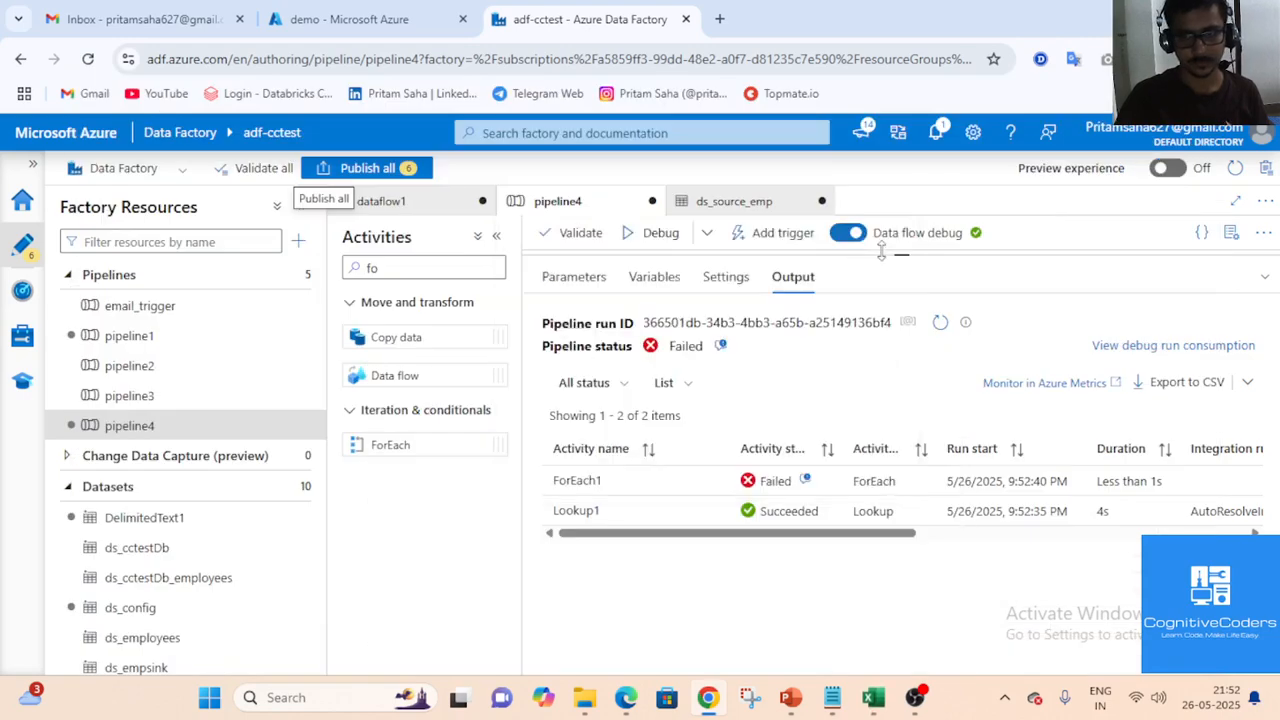
click(1263, 280)
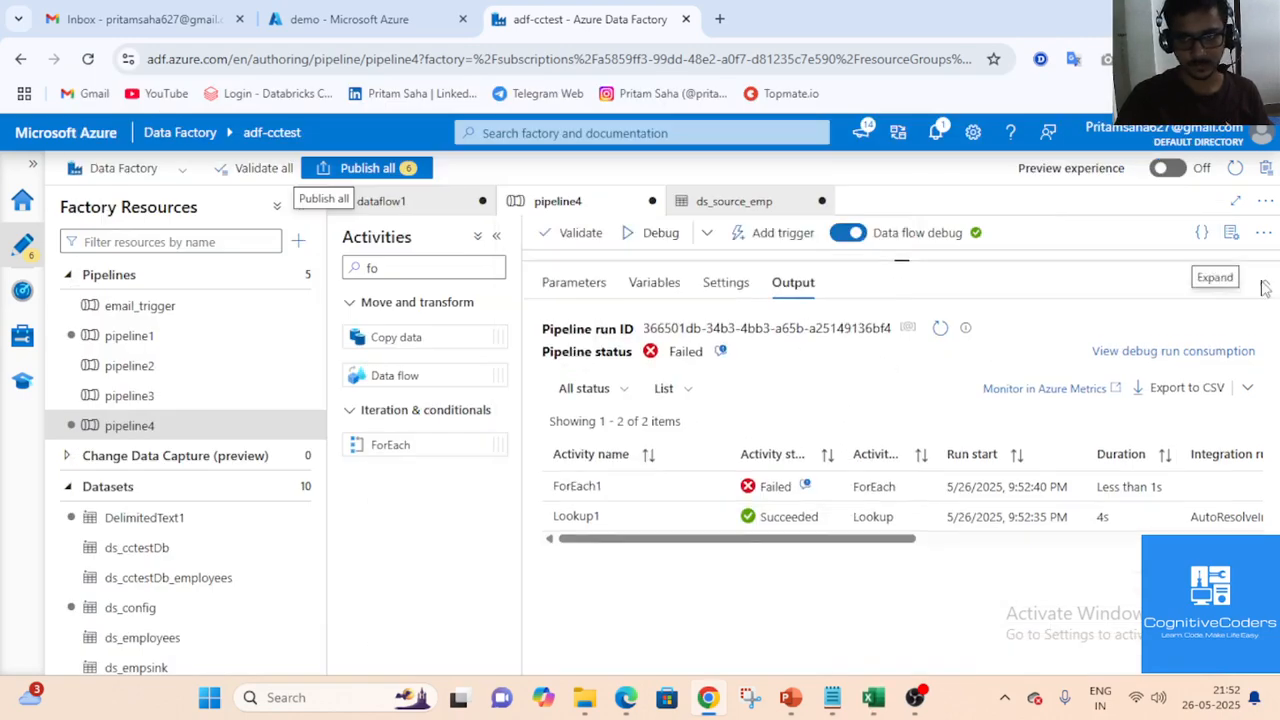
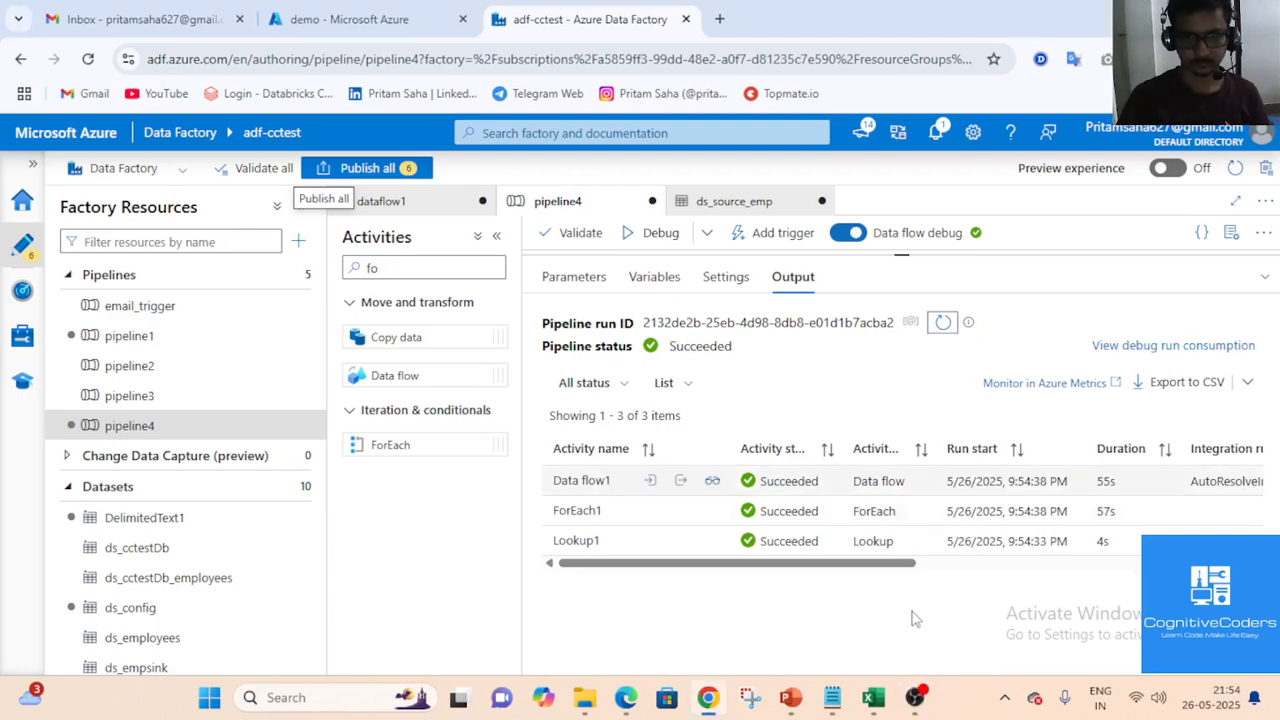
Inspect the run outputs of Data flow1 and ForEach1 in the latest pipeline4 debug run
click(680, 482)
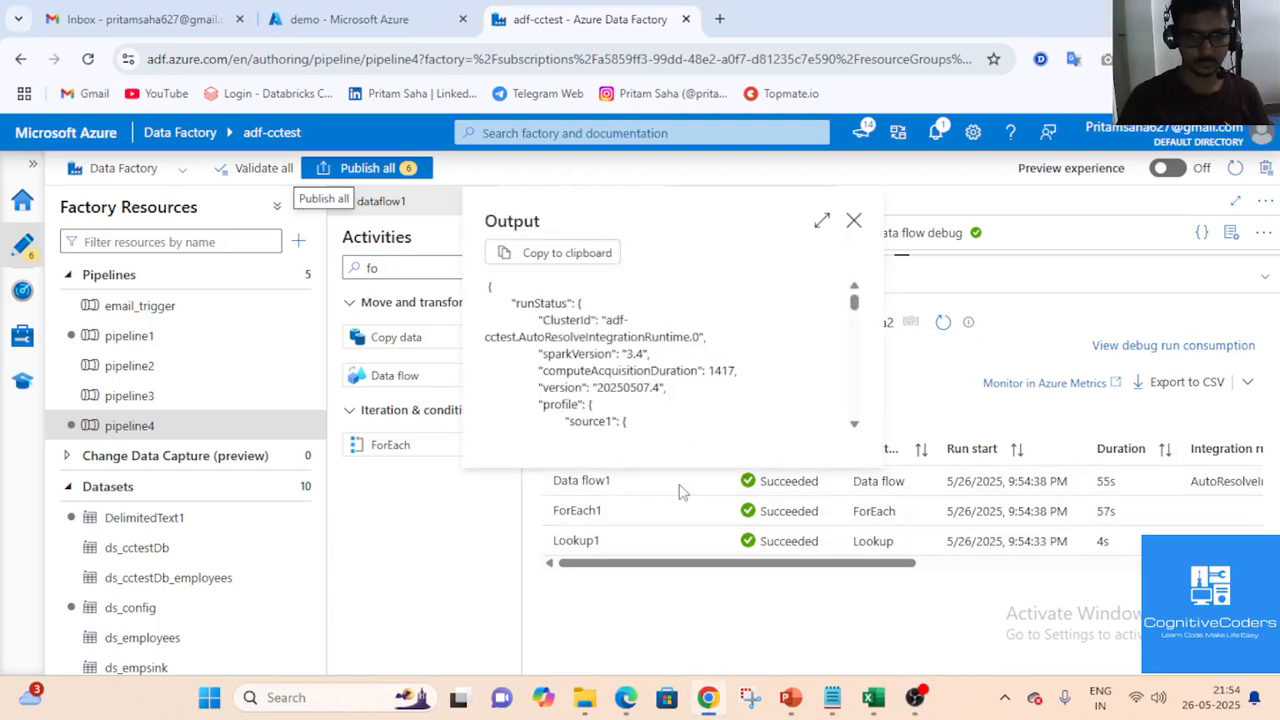
click(704, 617)
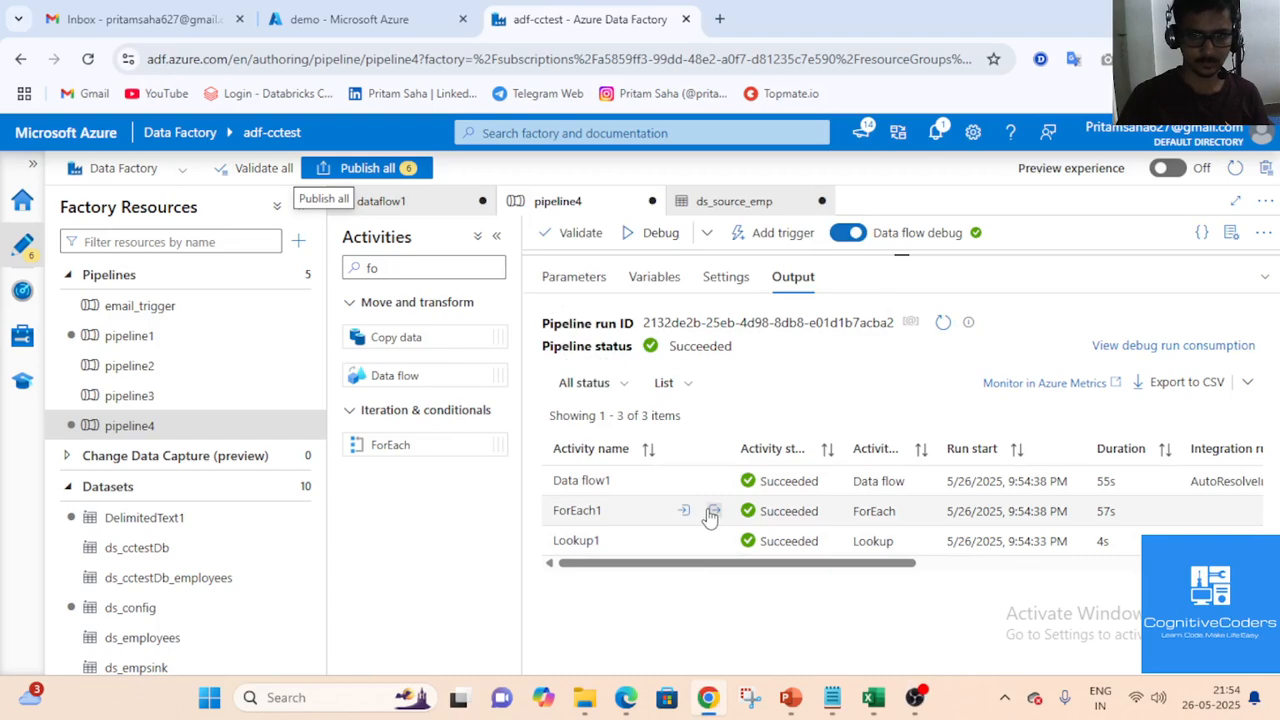
click(713, 511)
click(711, 600)
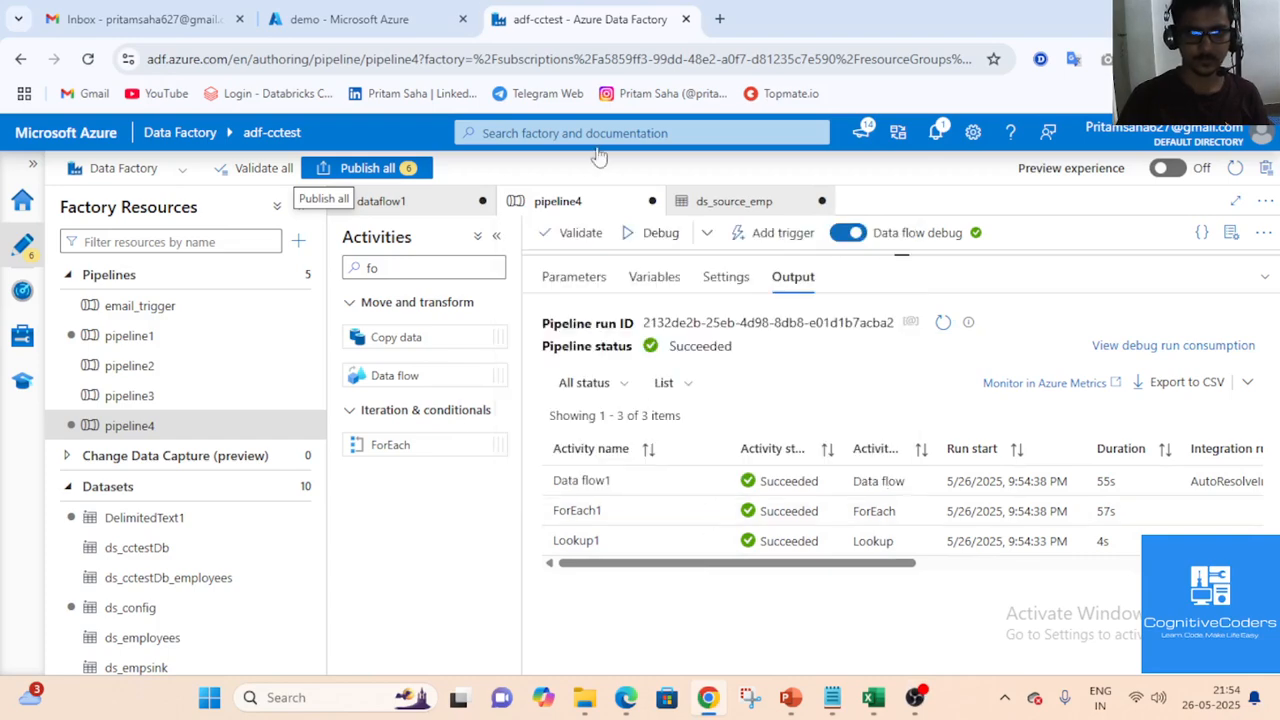
Open the sink folder of the demo container in the Azure portal and review the properties of filterData.csv
click(338, 12)
click(355, 451)
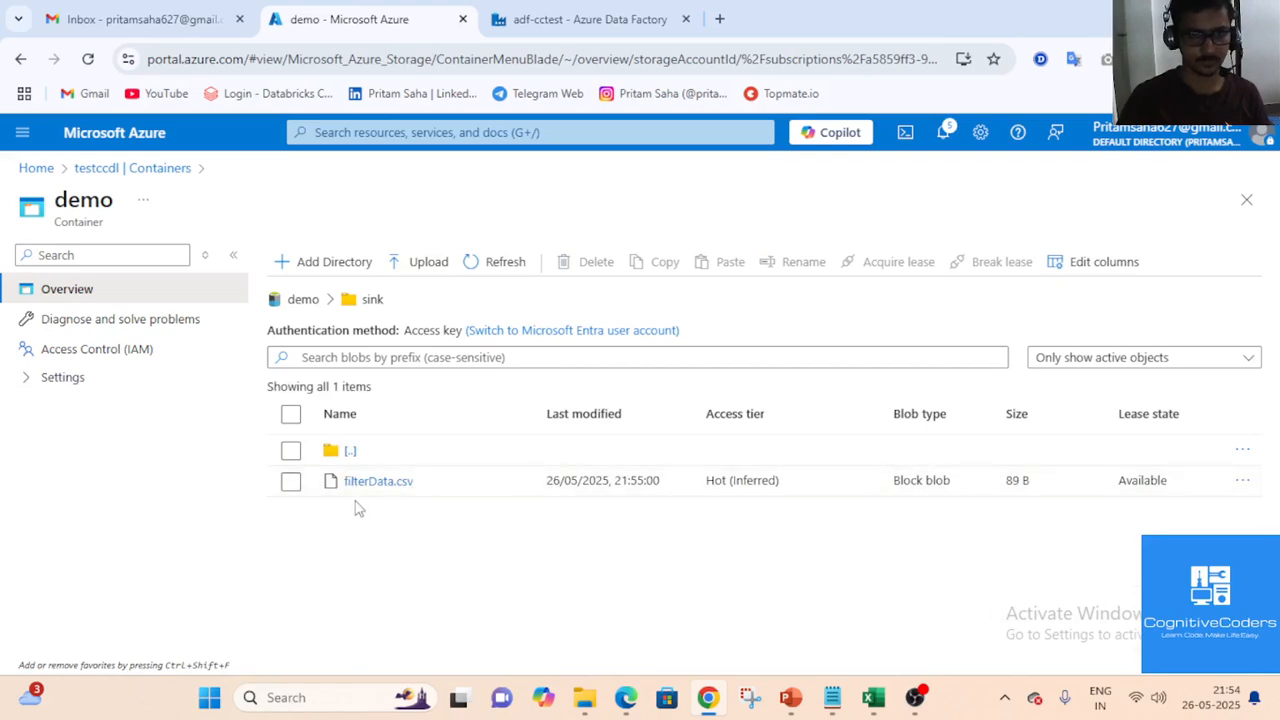
click(380, 482)
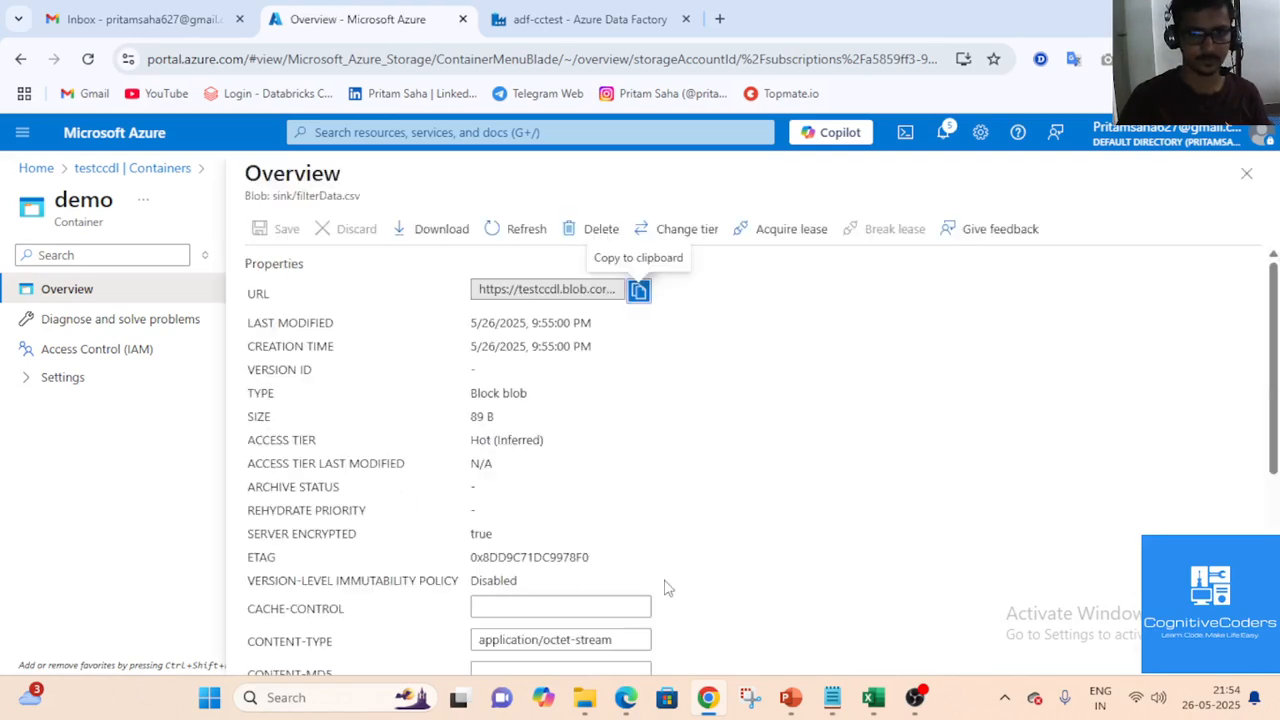
scroll(543, 534, down, 3)
scroll(541, 535, up, 3)
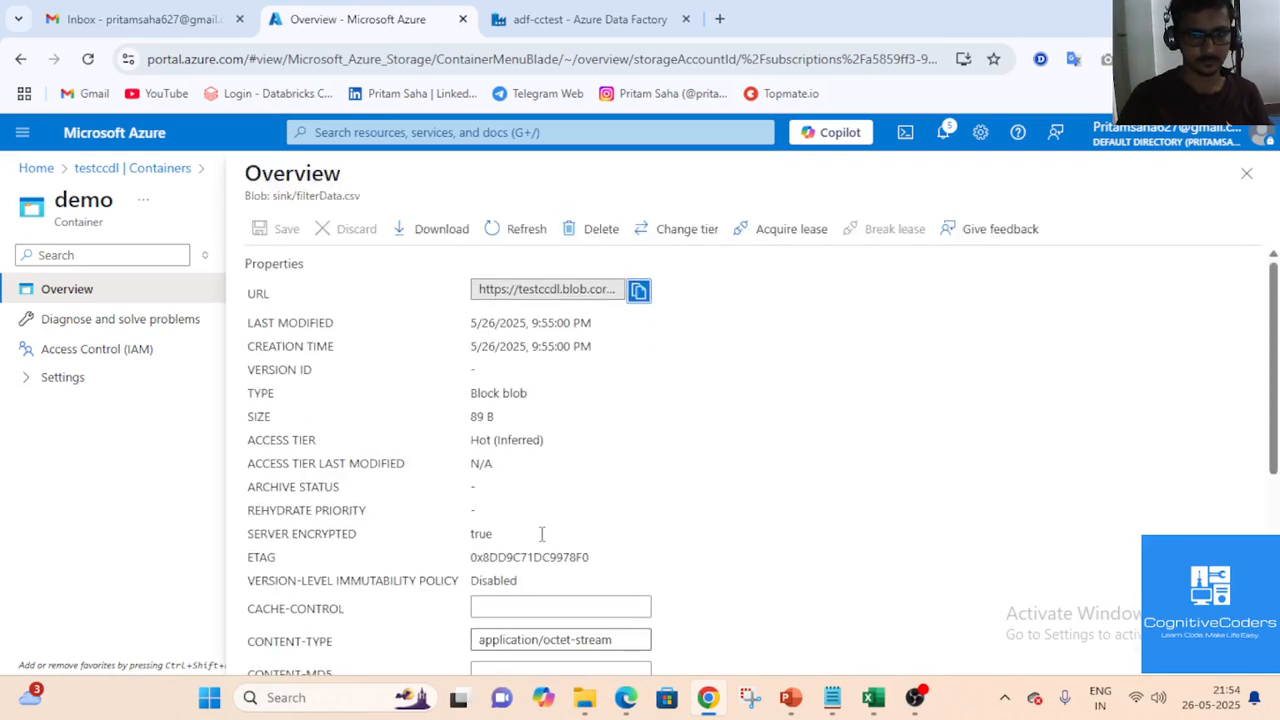
scroll(541, 534, down, 4)
scroll(542, 536, up, 5)
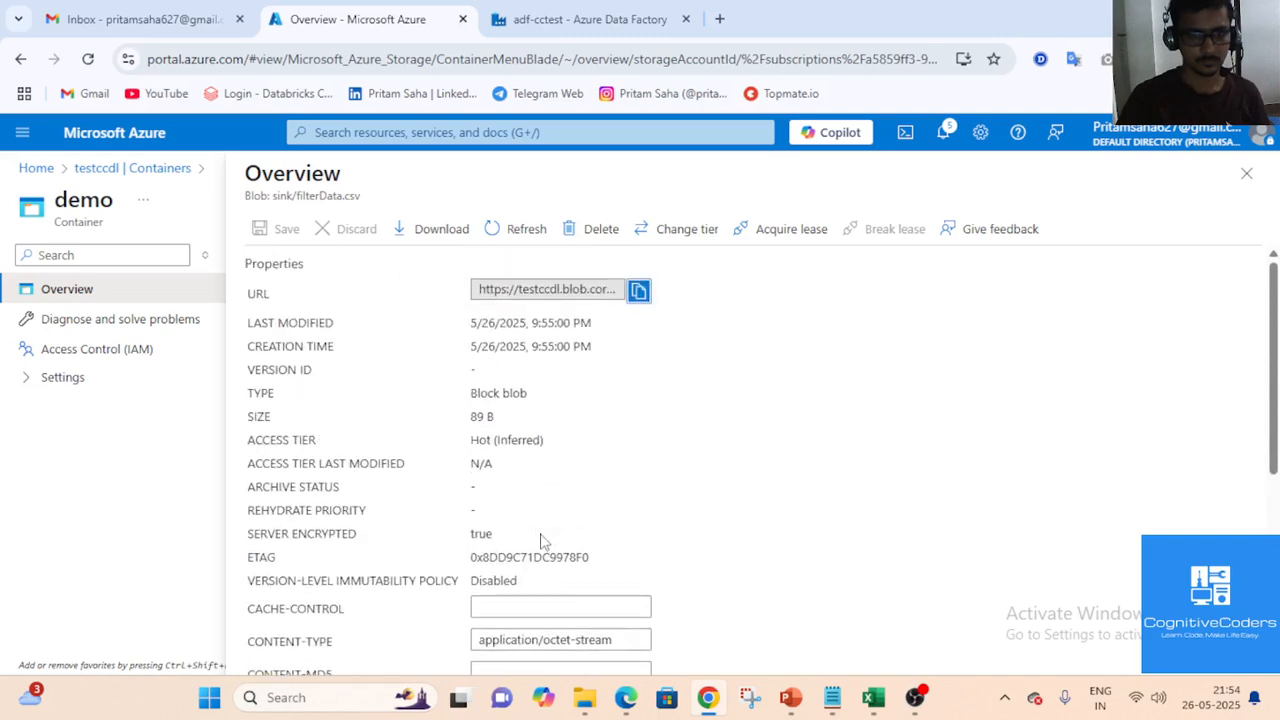
Download filterData.csv to the Downloads folder under its existing name and close the blob's properties
click(423, 249)
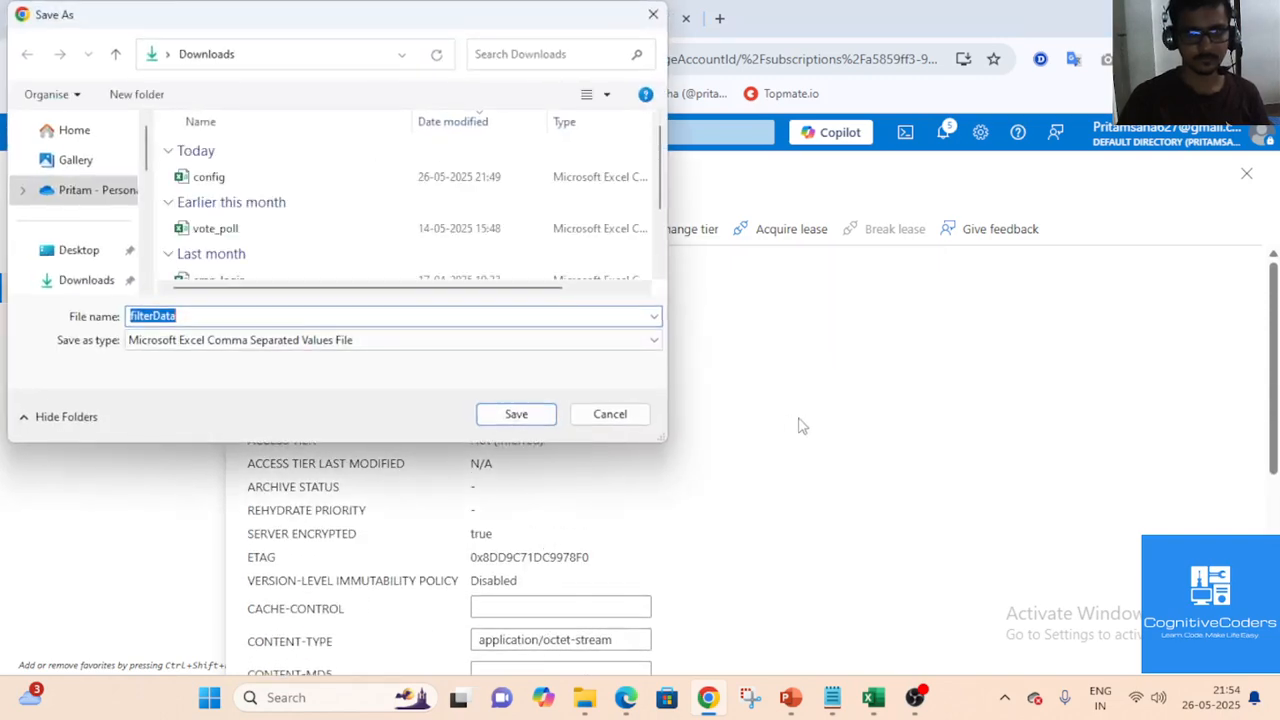
click(514, 413)
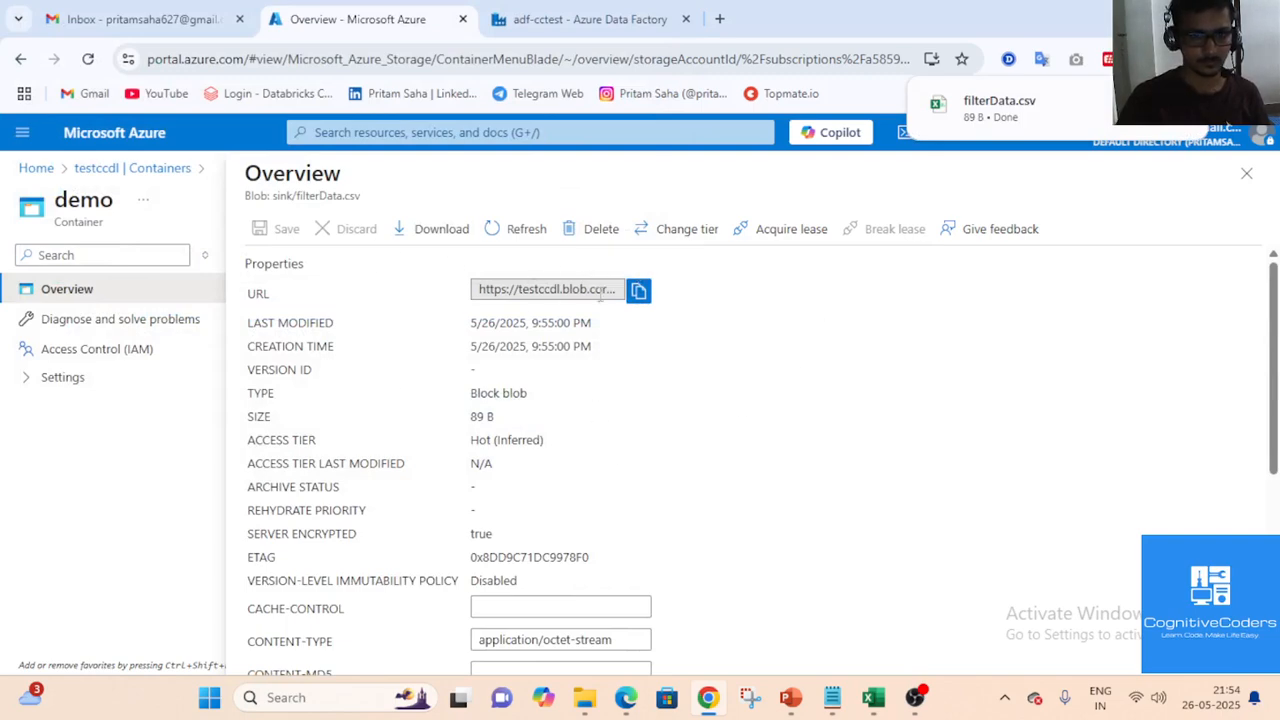
scroll(423, 409, down, 3)
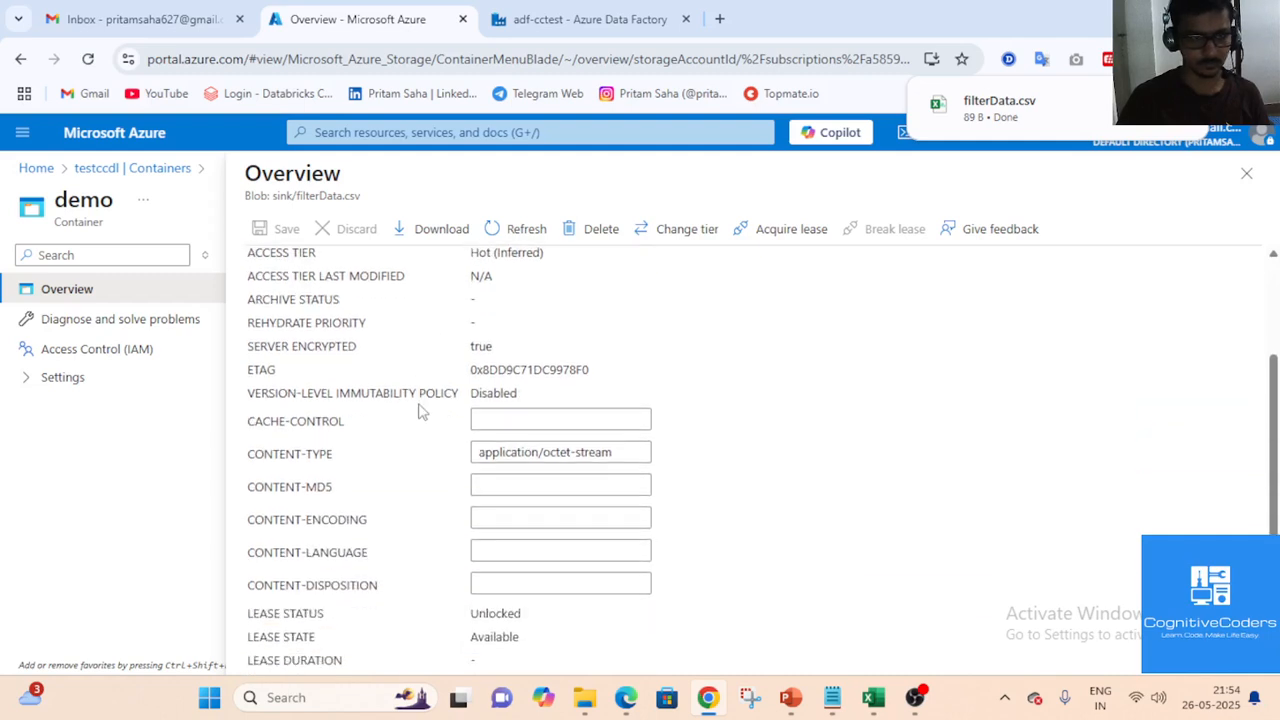
scroll(430, 420, up, 3)
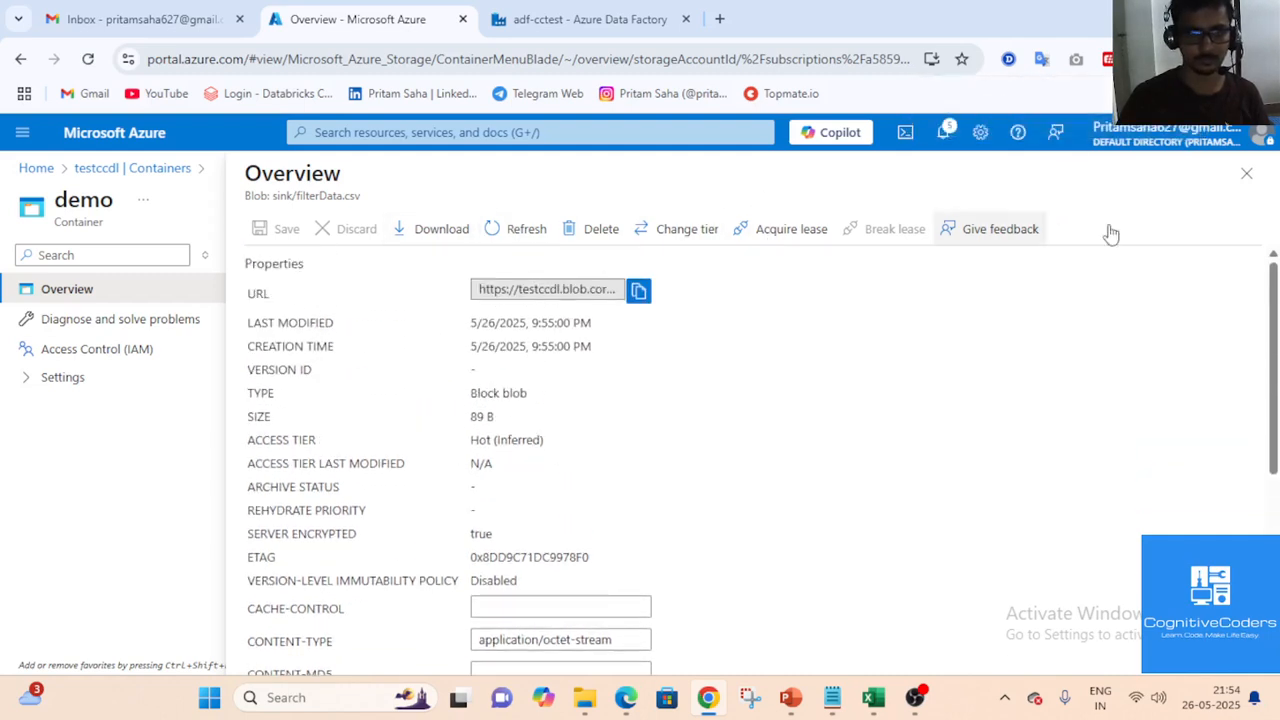
click(1246, 173)
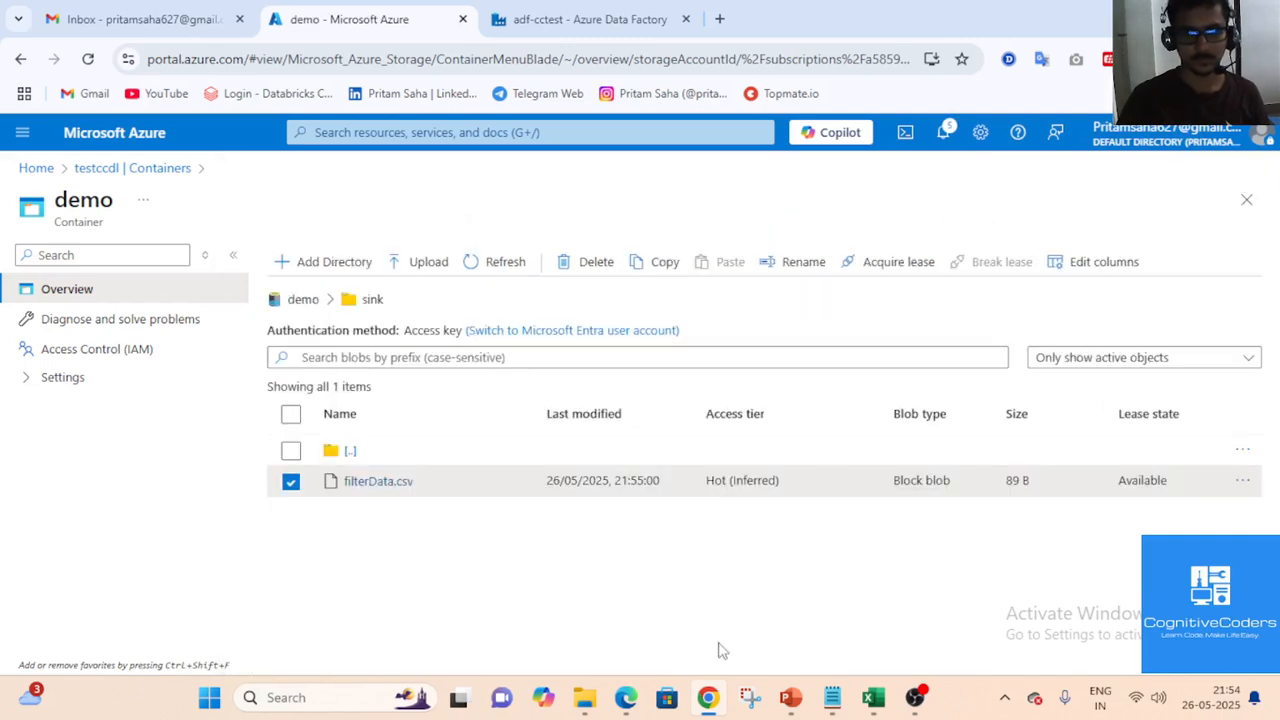
Open the downloaded filterData file in Excel, fit the login_timestamp_UTC column to its contents and minimize the workbooks
click(588, 698)
click(380, 335)
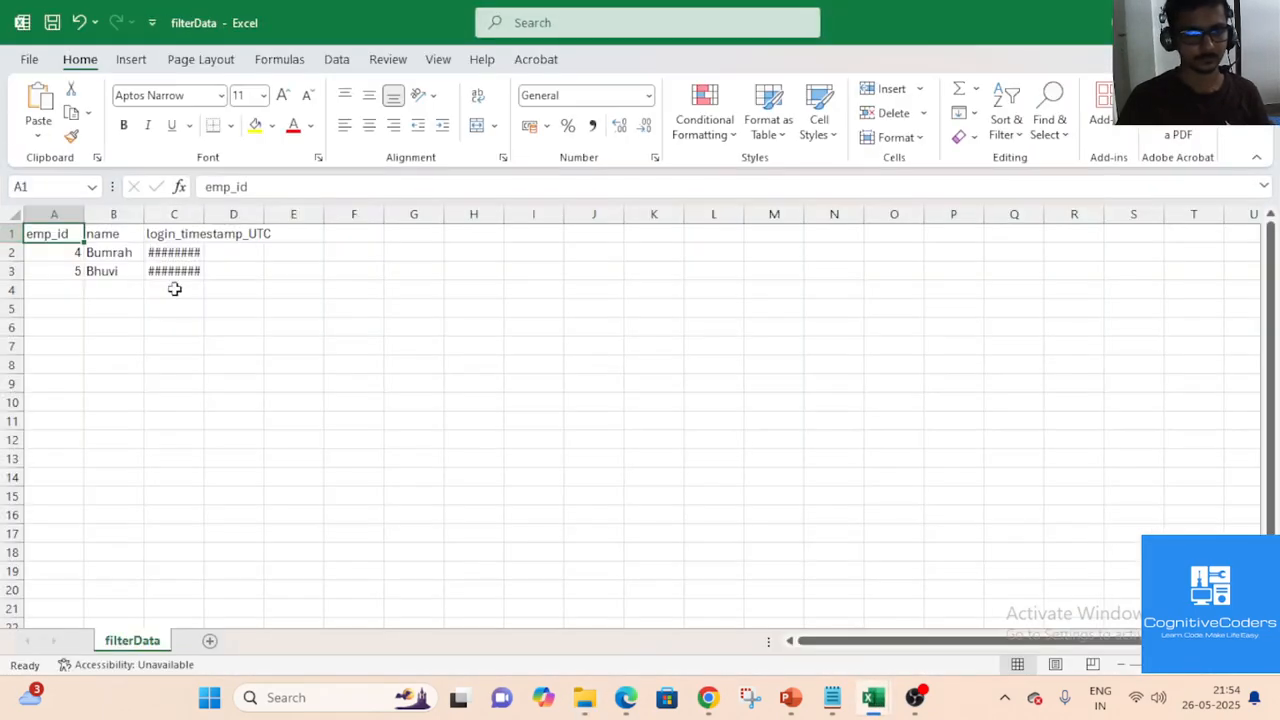
double_click(199, 214)
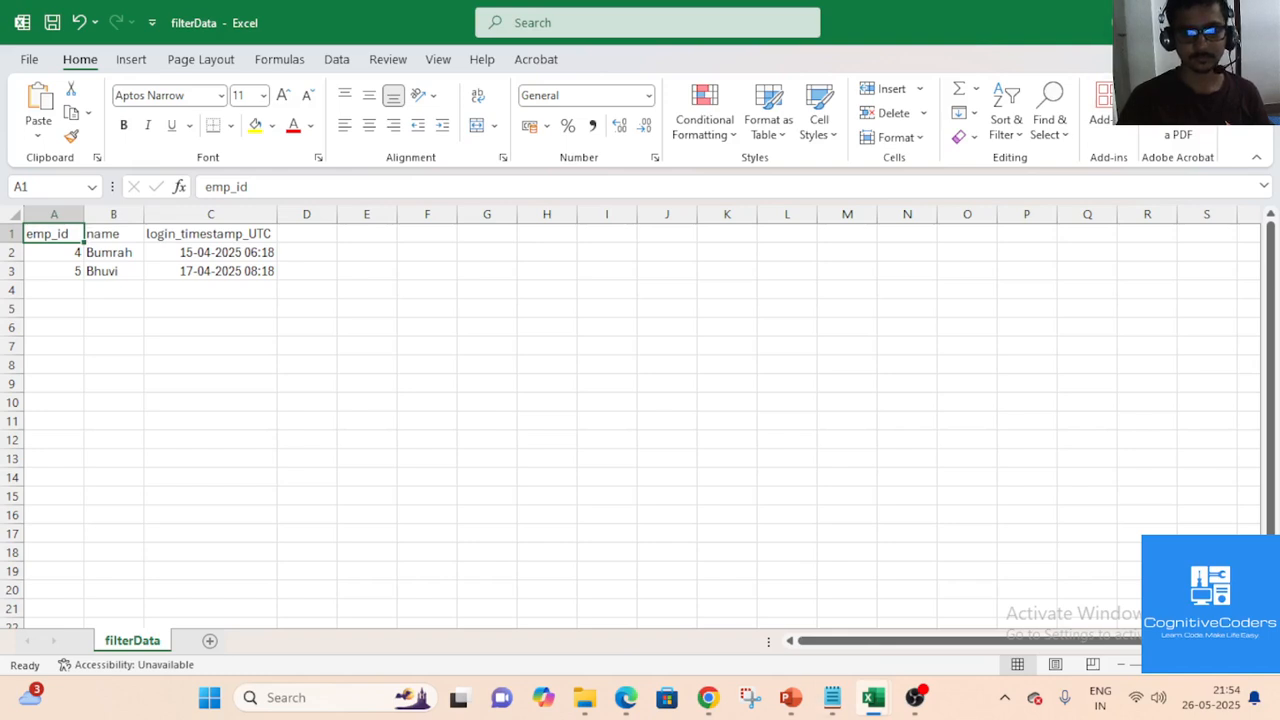
click(1166, 22)
click(1168, 22)
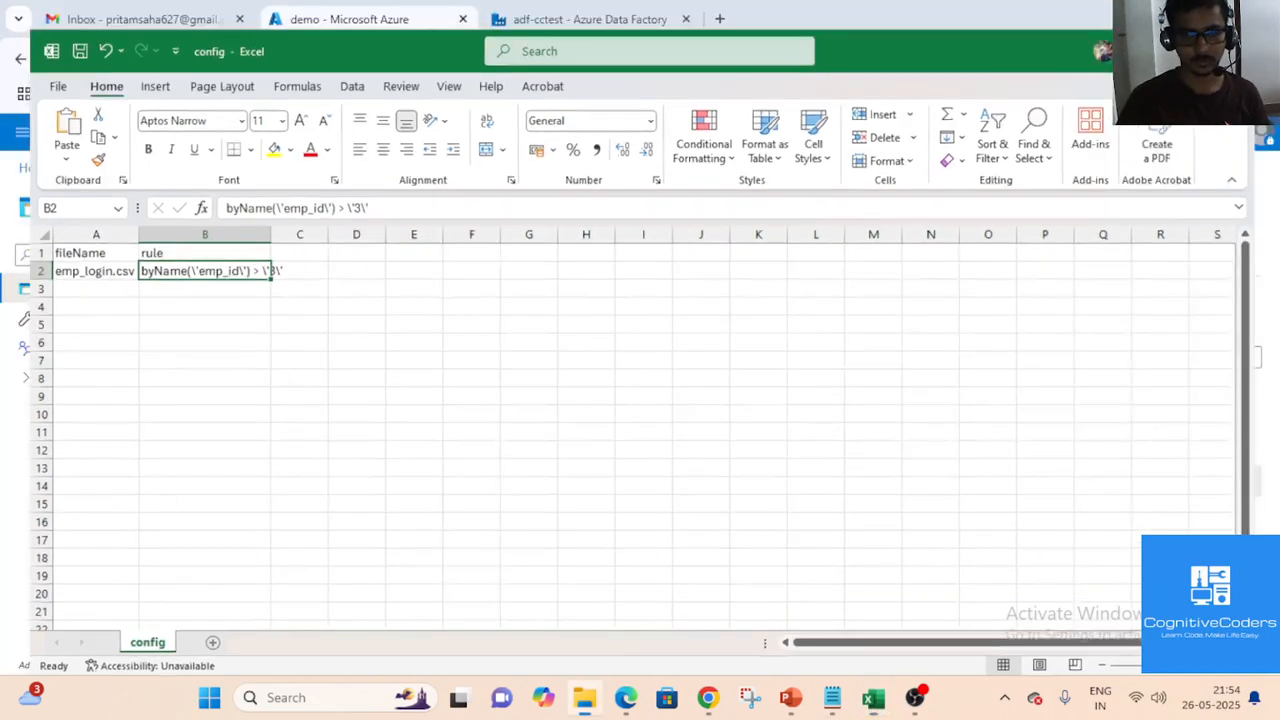
Review the source data preview in dataflow1 against the emp_id rule in the config workbook
click(537, 14)
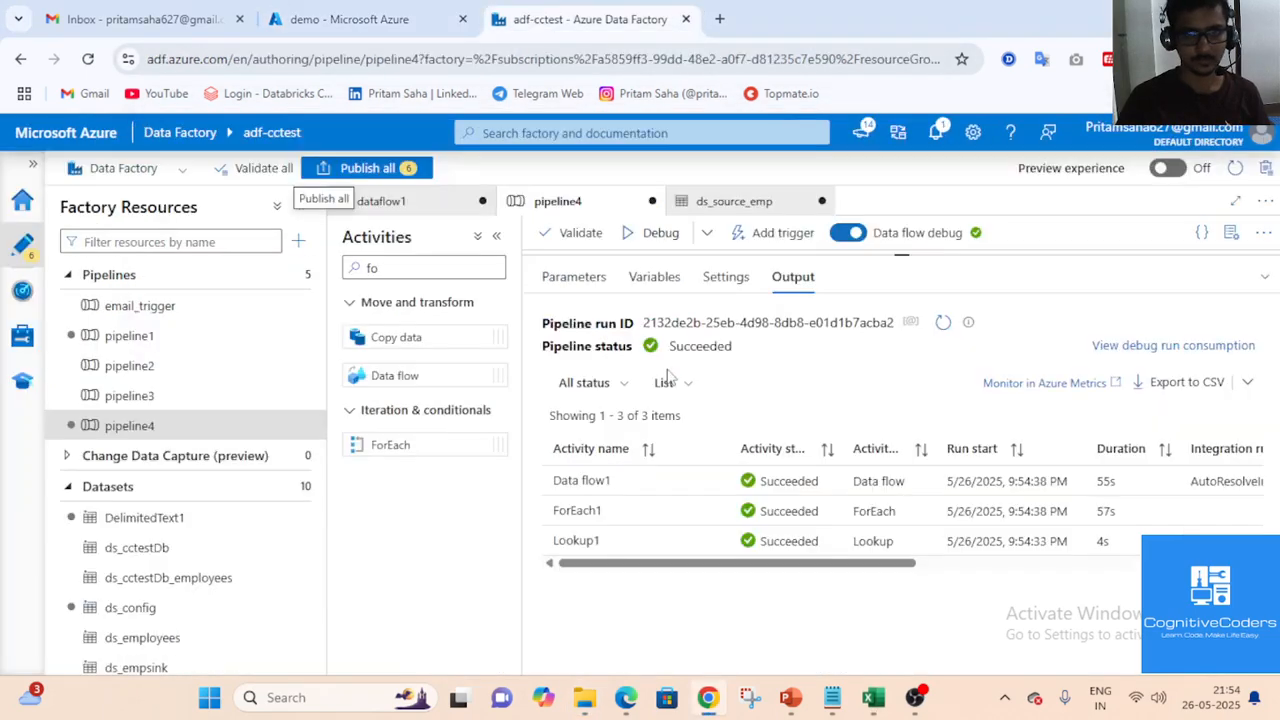
click(432, 207)
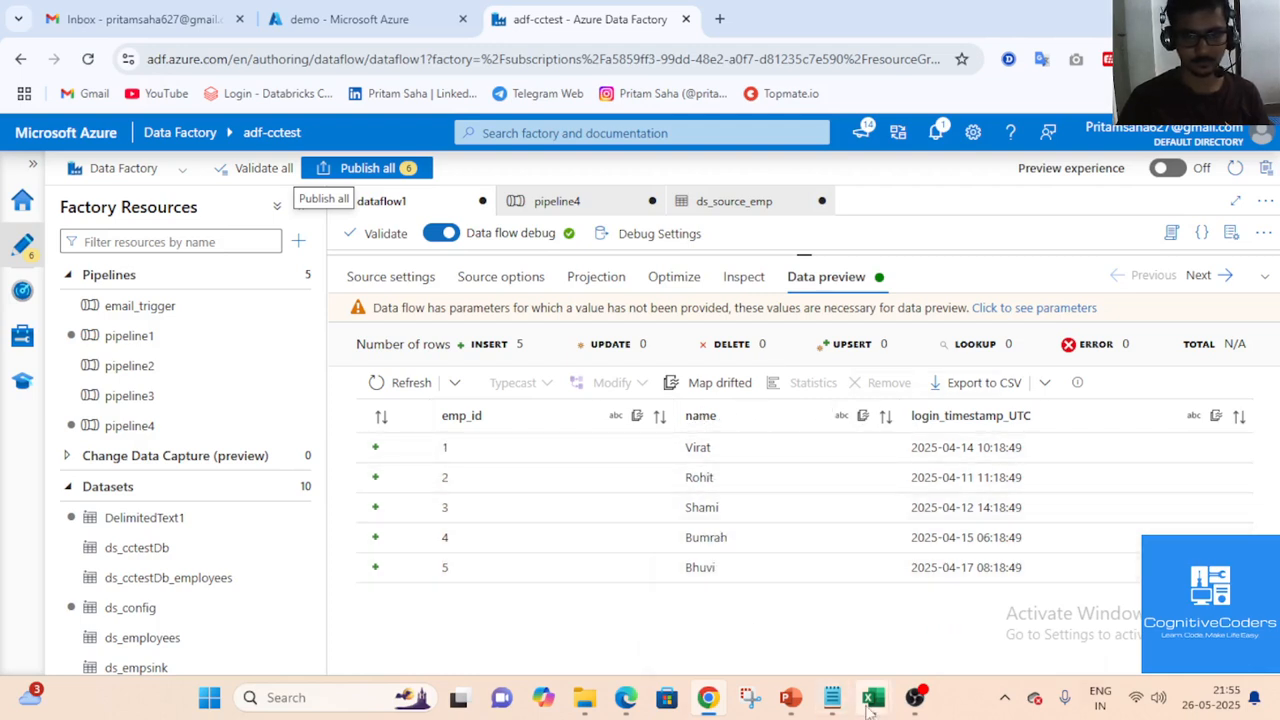
mouse_move(873, 697)
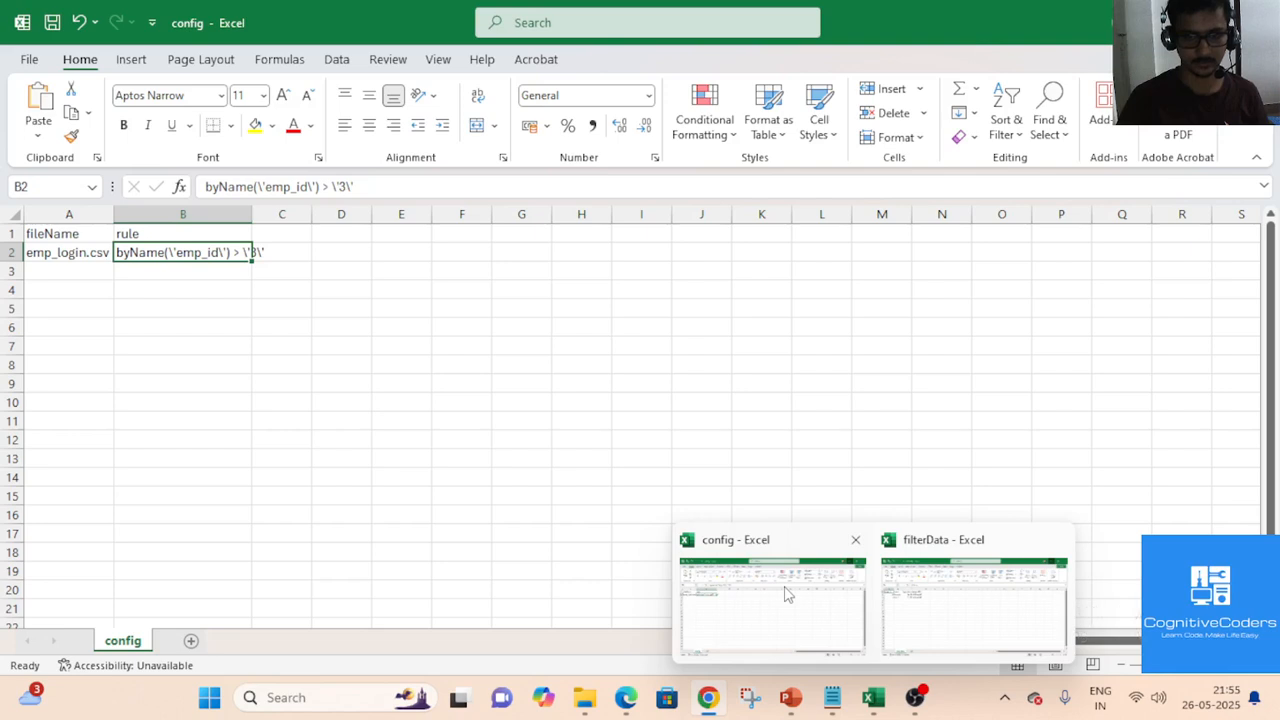
click(786, 594)
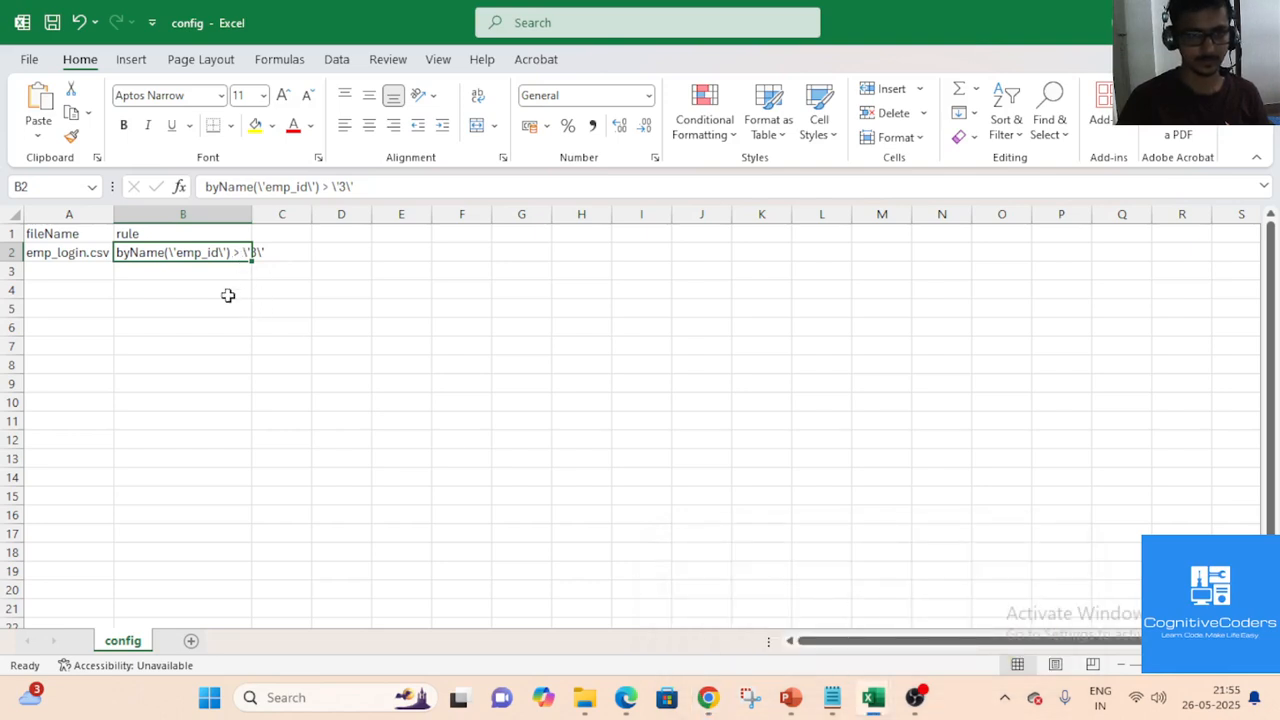
mouse_move(879, 702)
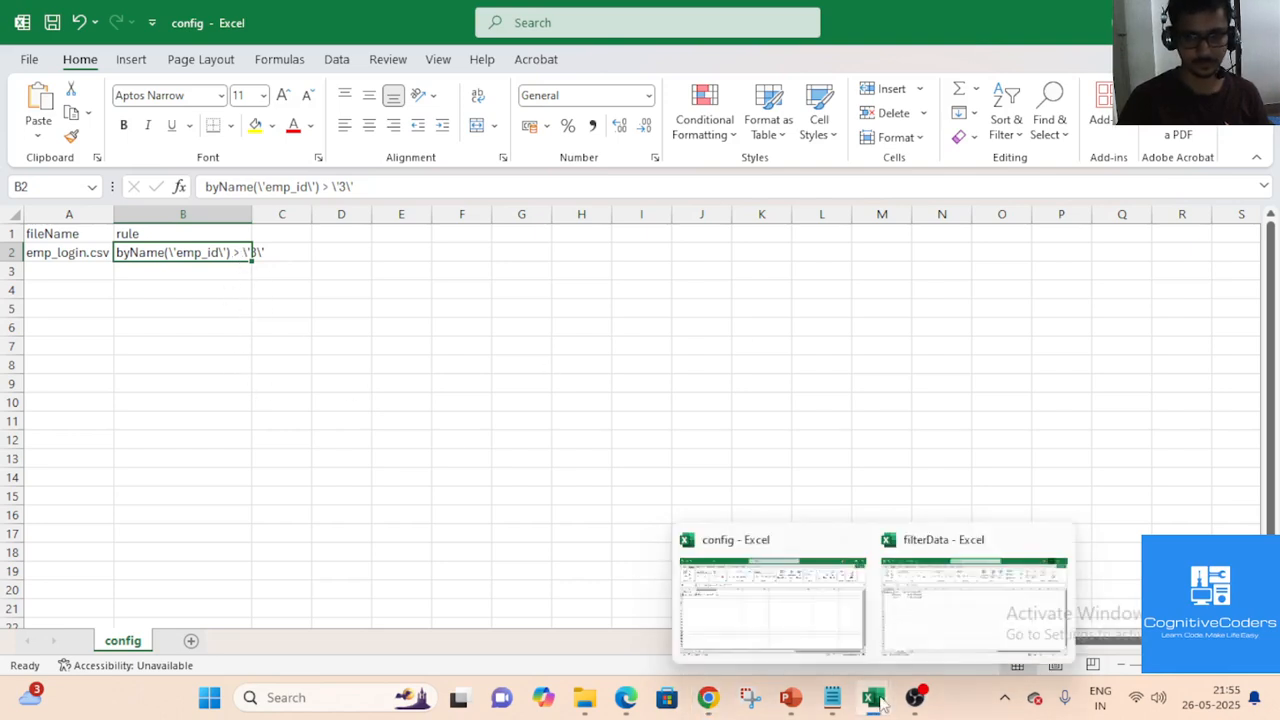
Check the emp_id and name values of the filtered rows in the filterData workbook against the rule
click(973, 596)
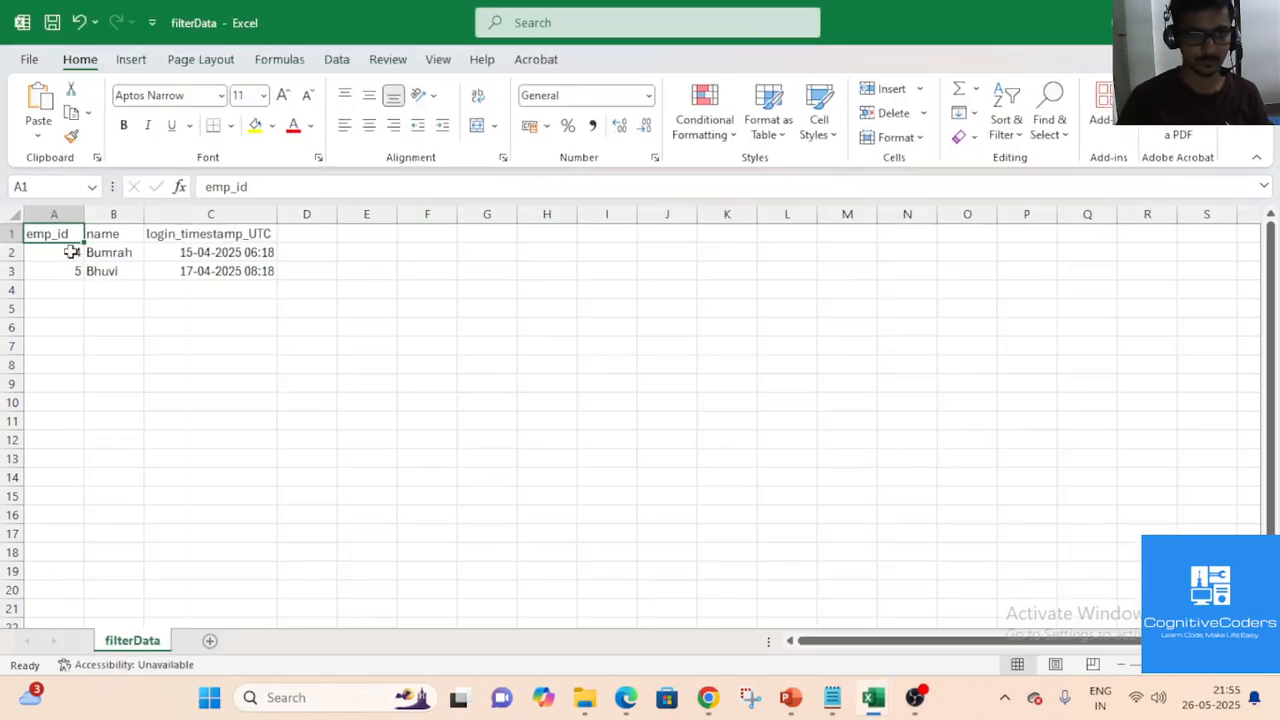
drag(69, 251, 141, 281)
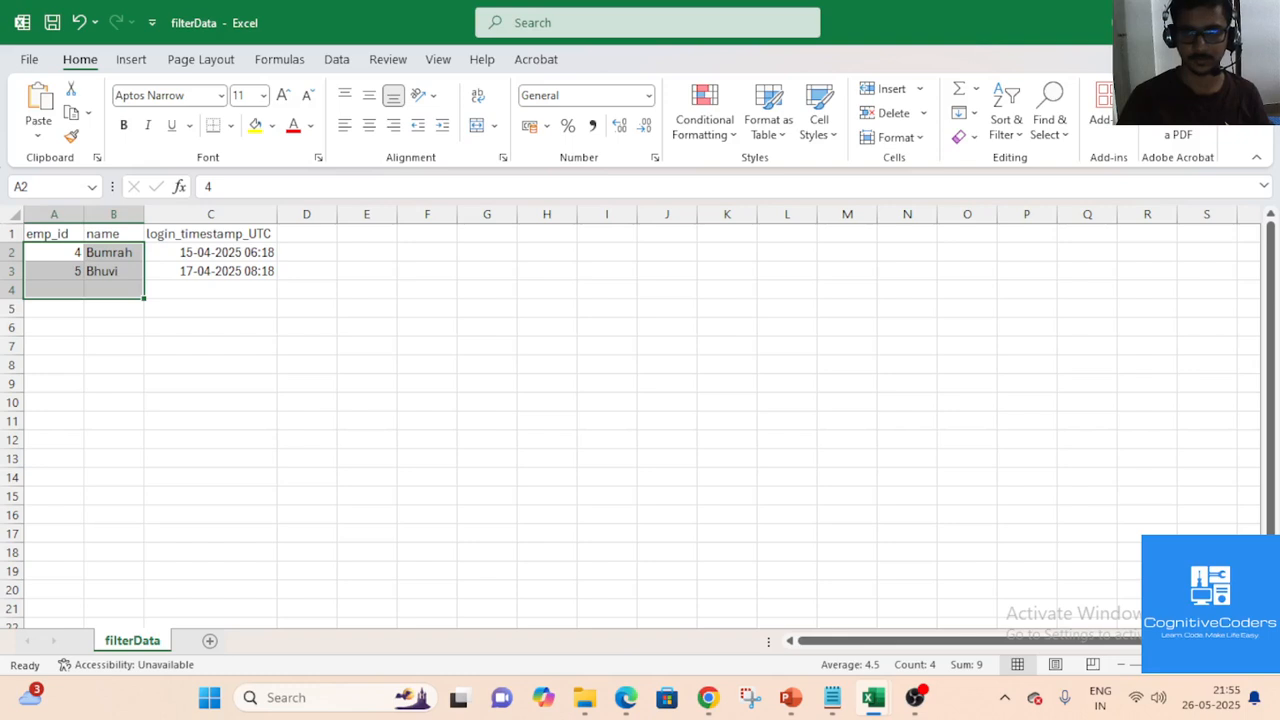
click(155, 311)
click(66, 254)
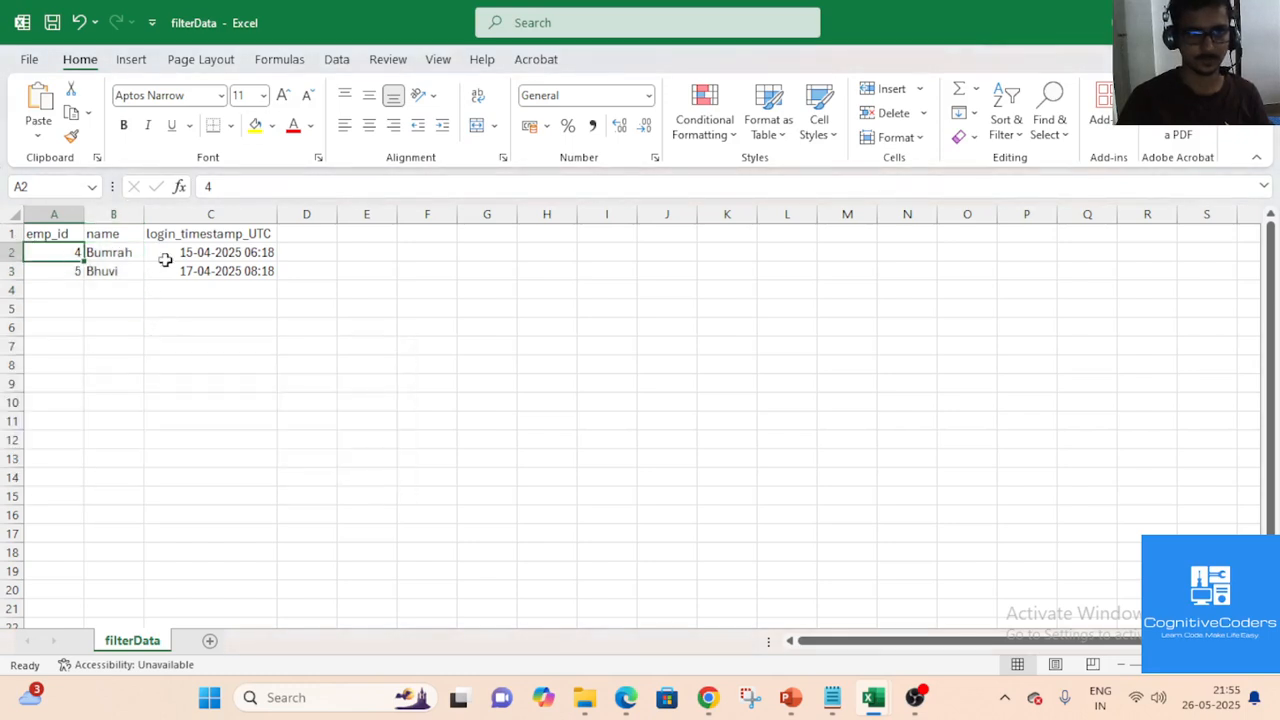
click(1258, 20)
click(1172, 20)
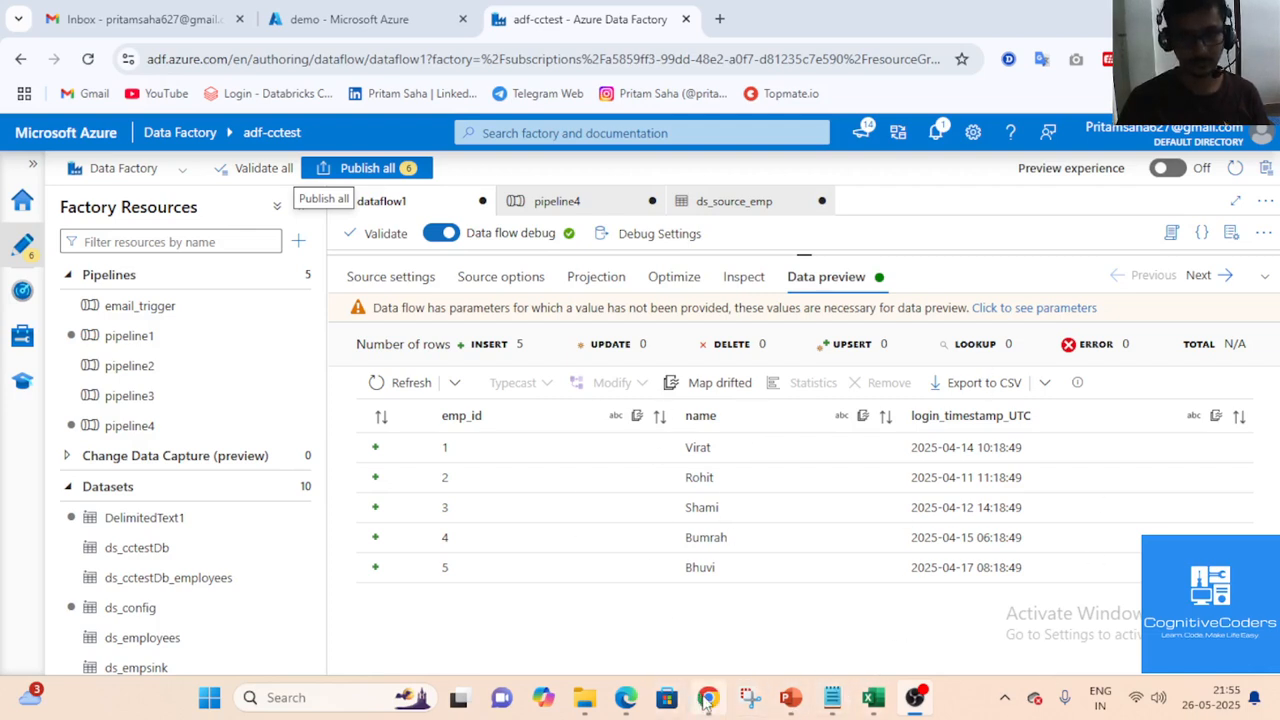
Switch to Edge and browse the Azure Data Factory RealTime Scenarios playlist on YouTube
mouse_move(707, 703)
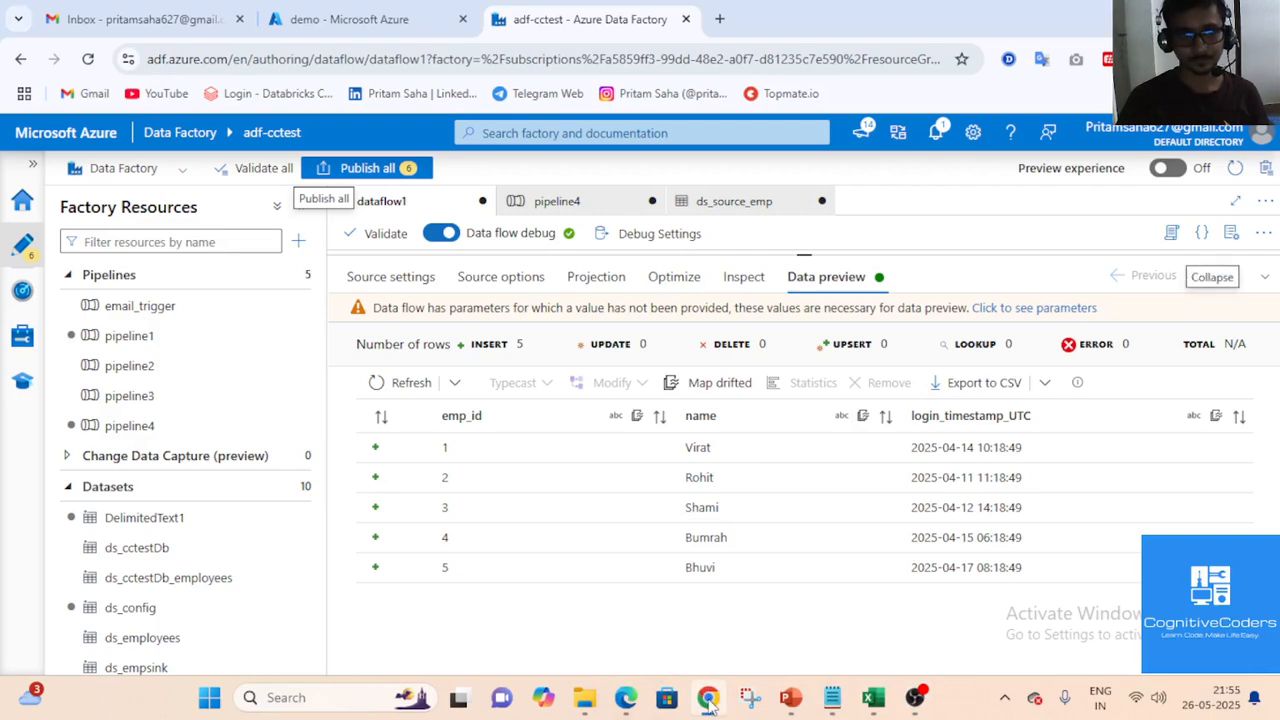
click(712, 705)
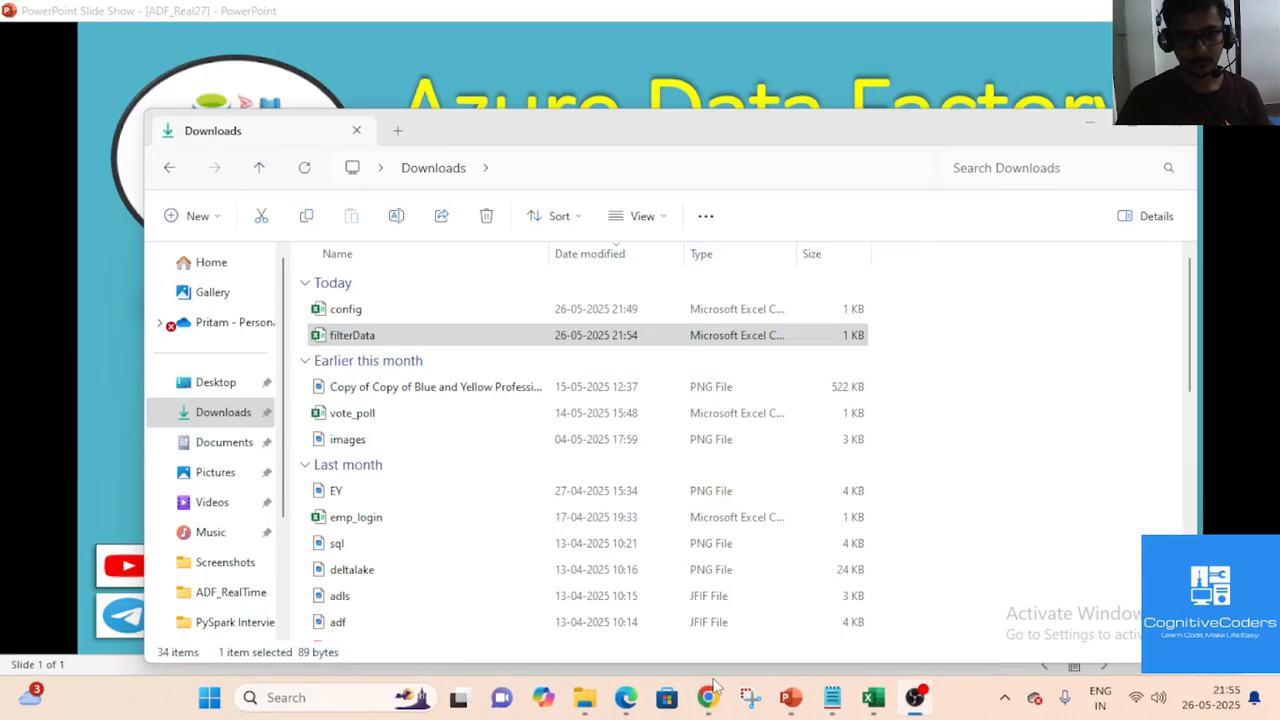
click(627, 700)
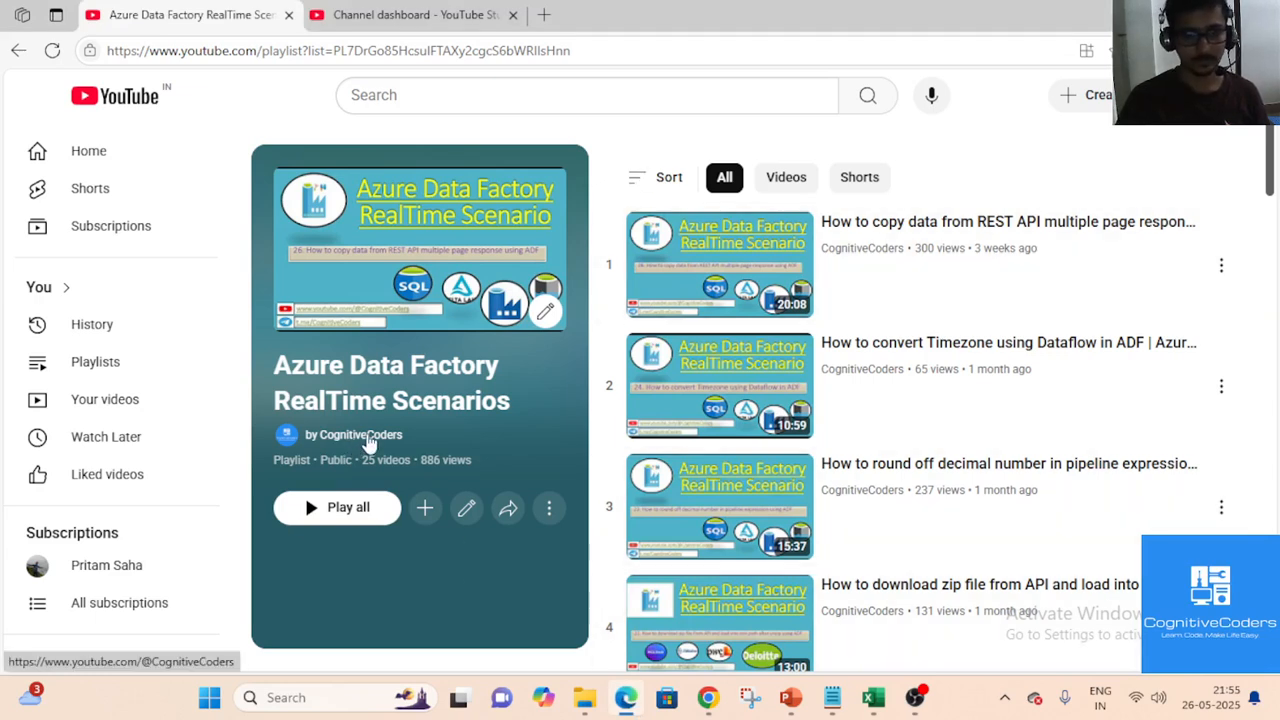
scroll(884, 427, down, 15)
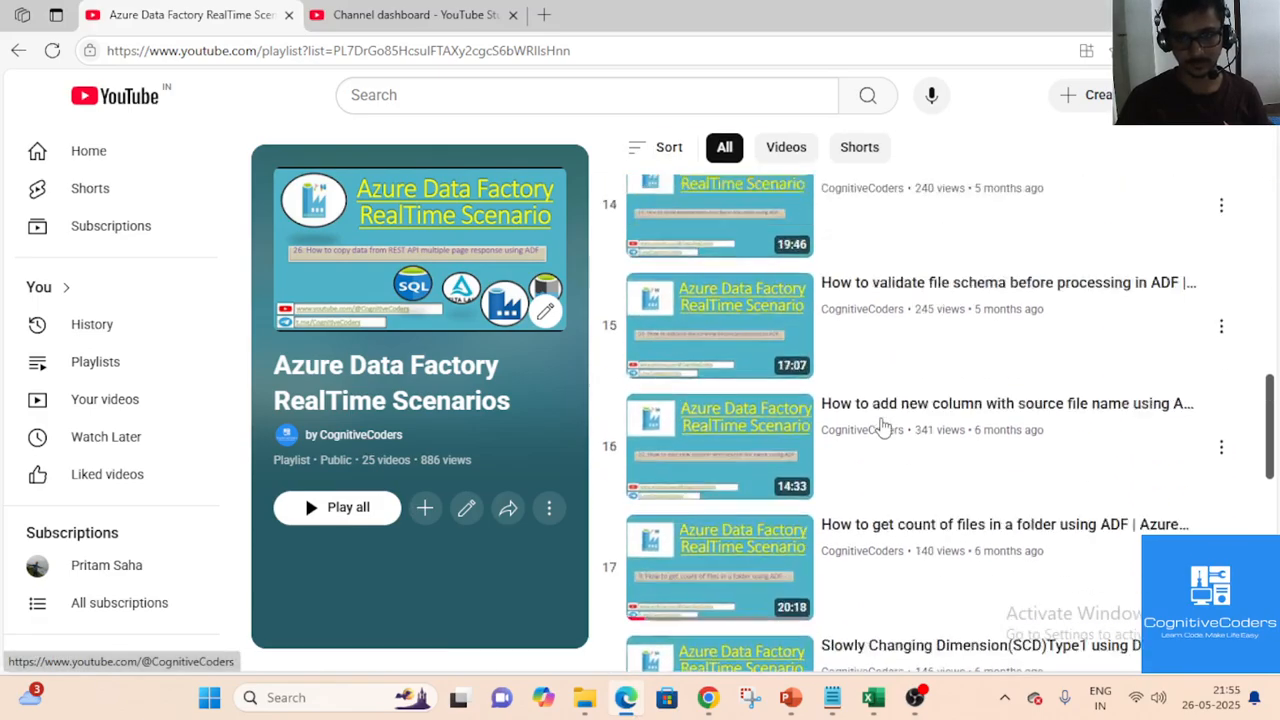
scroll(884, 427, down, 8)
scroll(873, 450, up, 4)
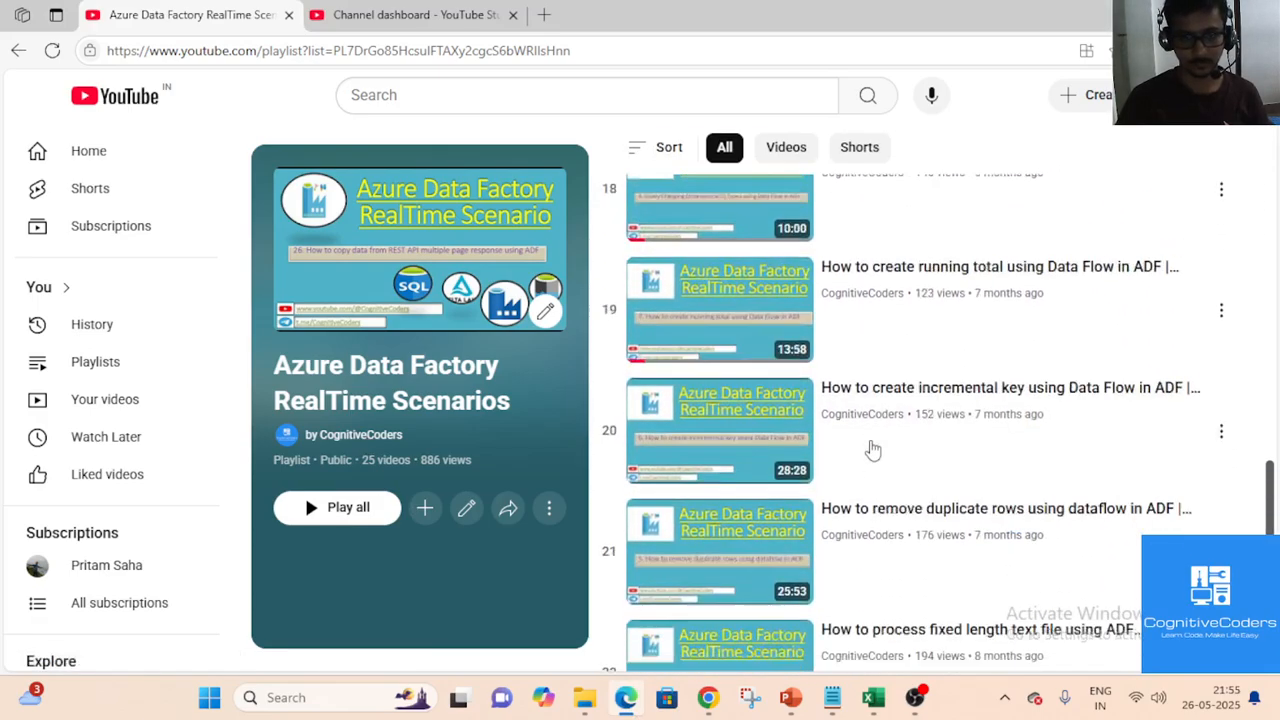
scroll(873, 450, up, 15)
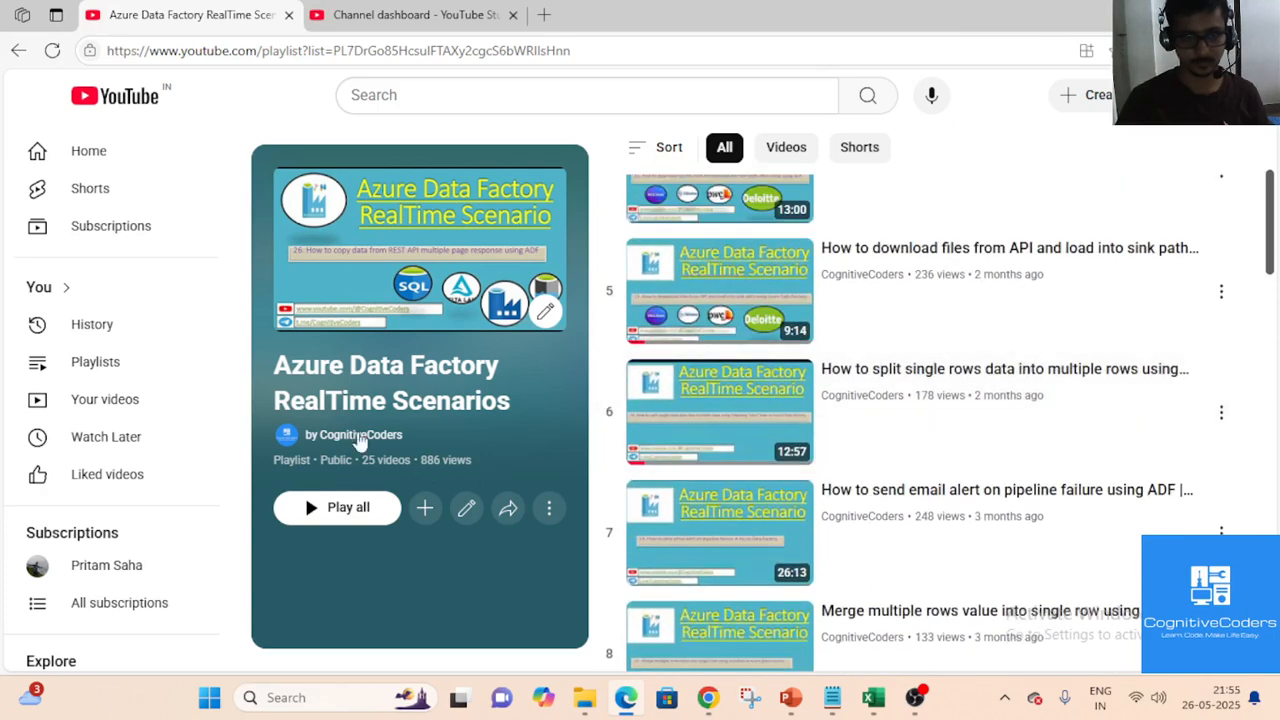